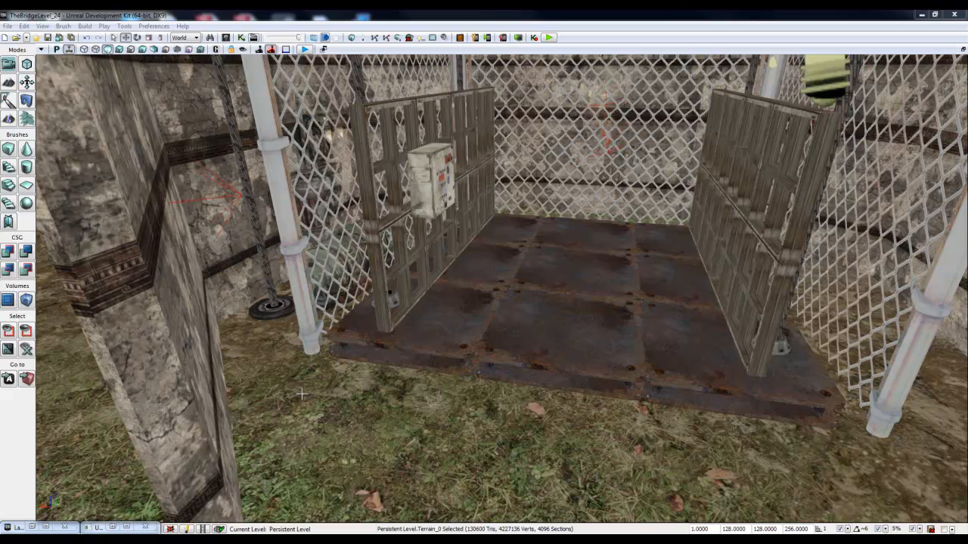
# Step: Look over the elevator cage and select the toggleable point lights around it one after another
pyautogui.moveTo(312, 404); pyautogui.dragTo(329, 371, button='right')
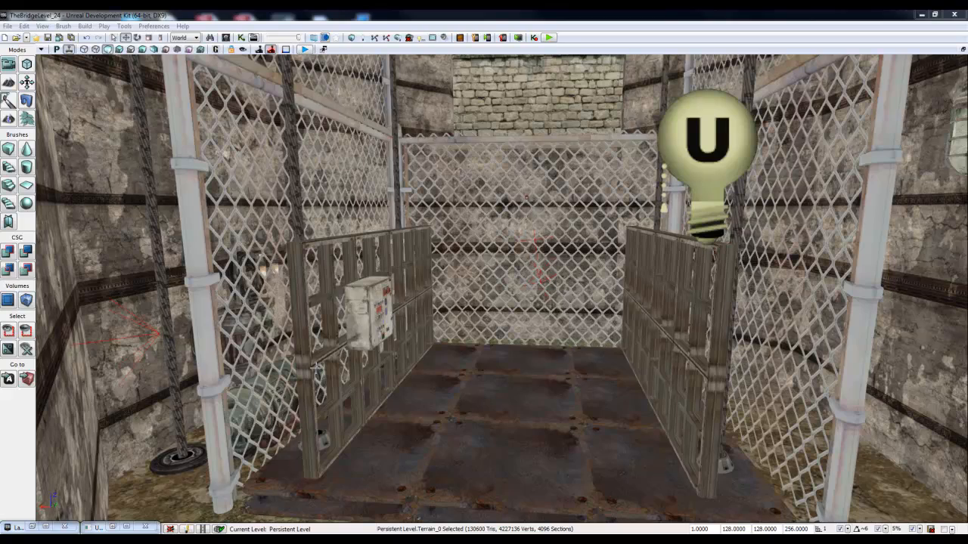
pyautogui.moveTo(363, 332); pyautogui.dragTo(394, 302, button='right')
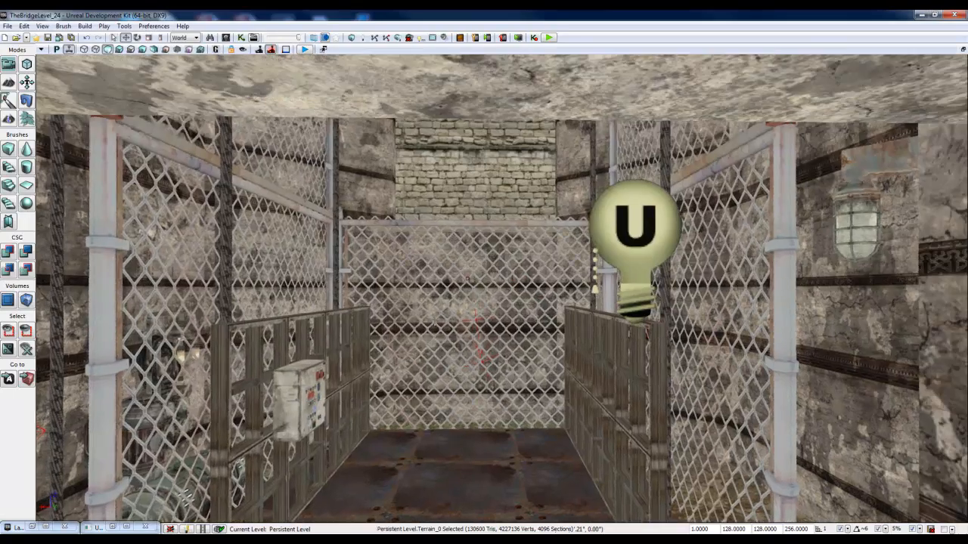
pyautogui.moveTo(454, 343); pyautogui.dragTo(454, 409)
pyautogui.moveTo(454, 313); pyautogui.dragTo(454, 344, button='right')
pyautogui.moveTo(453, 343); pyautogui.dragTo(476, 340)
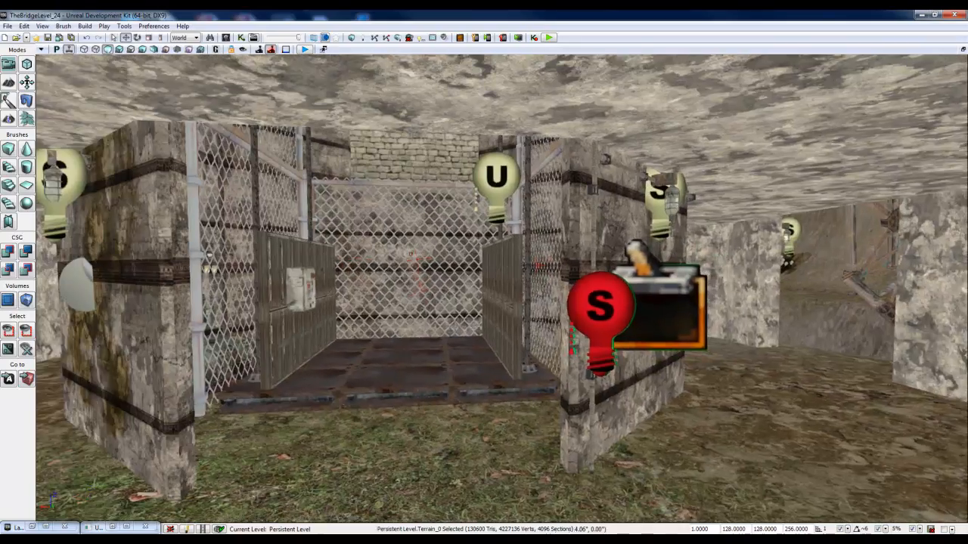
pyautogui.moveTo(149, 271); pyautogui.dragTo(129, 265, button='right')
pyautogui.click(171, 250)
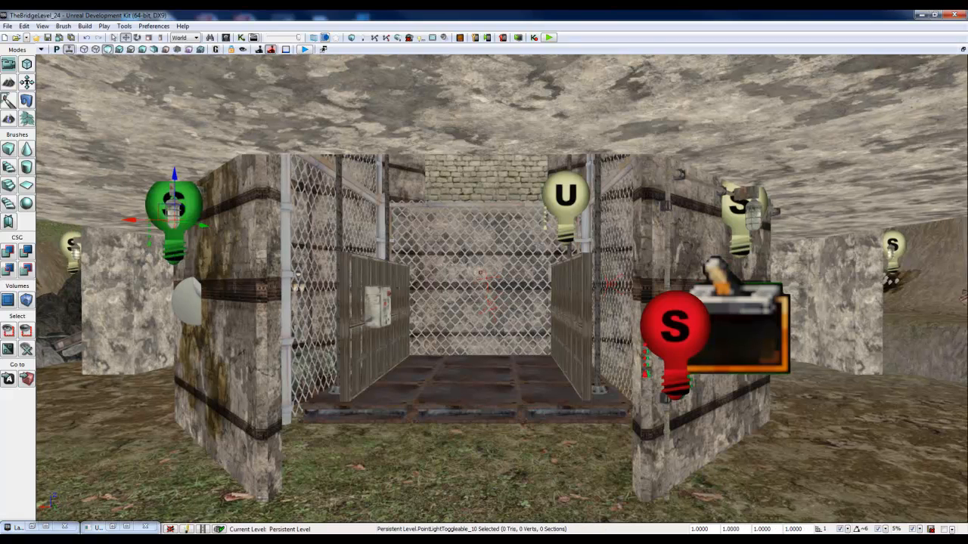
pyautogui.click(564, 206)
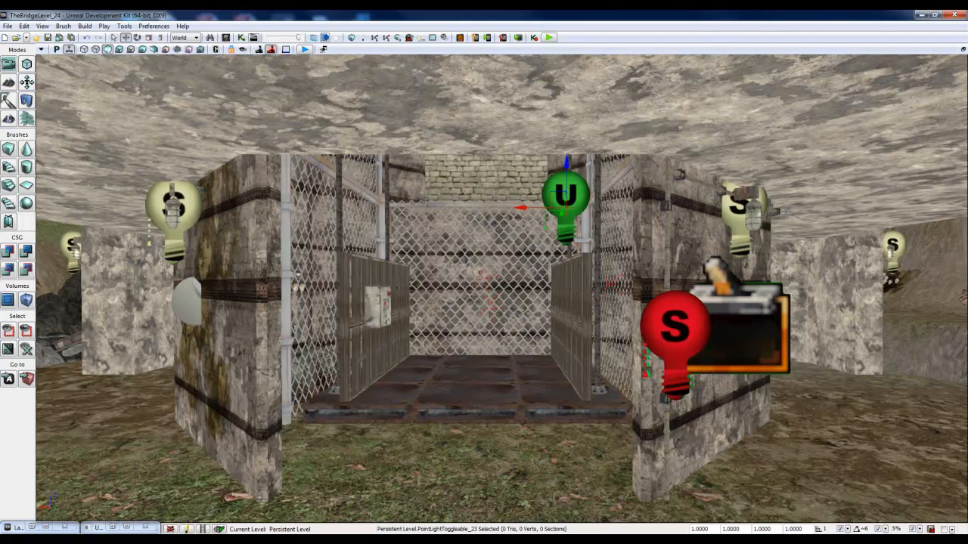
pyautogui.click(740, 210)
# Step: Inspect the wall lamp mesh beside the cage and the toggleable point light above the elevator platform
pyautogui.moveTo(902, 255)
pyautogui.mouseDown(button='right')
pyautogui.moveTo(934, 261)
pyautogui.moveTo(688, 281)
pyautogui.moveTo(714, 220)
pyautogui.moveTo(730, 282)
pyautogui.moveTo(892, 274)
pyautogui.moveTo(919, 253)
pyautogui.mouseUp(button='right')
pyautogui.click(566, 165)
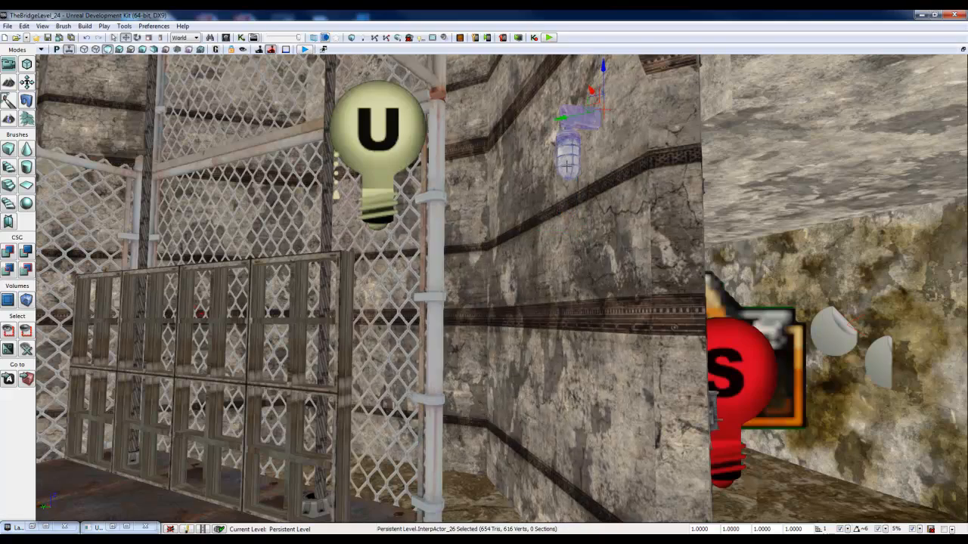
pyautogui.click(385, 134)
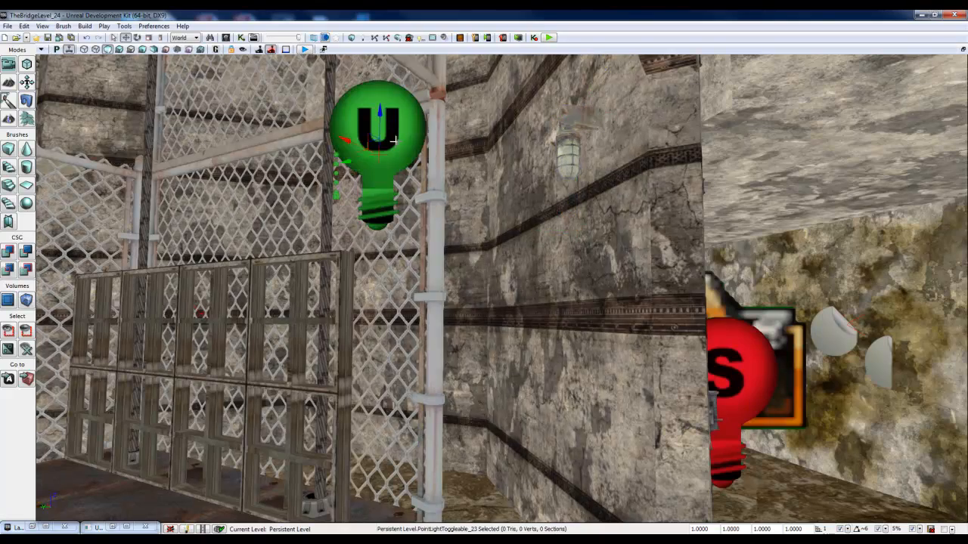
pyautogui.moveTo(386, 135); pyautogui.dragTo(303, 228)
pyautogui.moveTo(302, 229); pyautogui.dragTo(242, 234, button='right')
pyautogui.moveTo(567, 246); pyautogui.dragTo(517, 270, button='right')
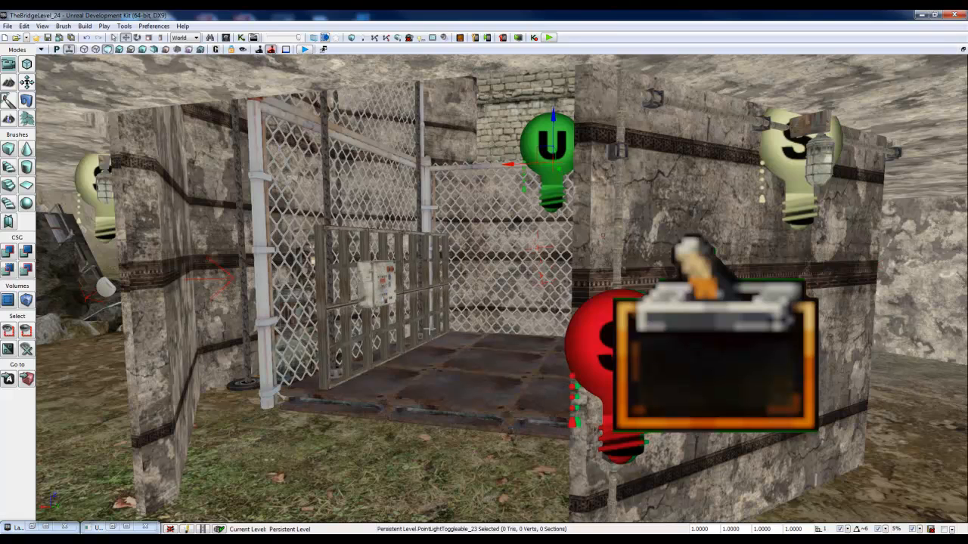
pyautogui.moveTo(471, 252); pyautogui.dragTo(471, 252, button='right')
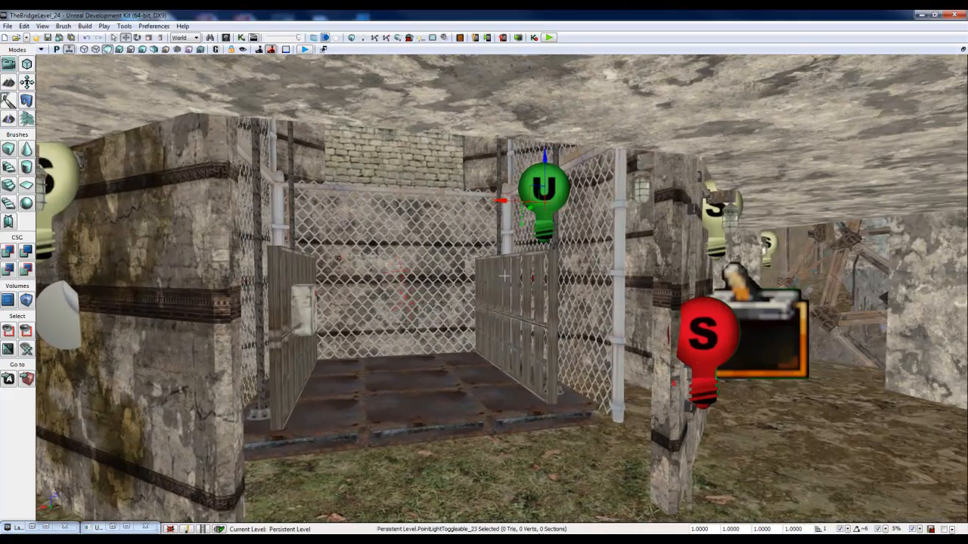
pyautogui.moveTo(502, 300); pyautogui.dragTo(501, 301, button='right')
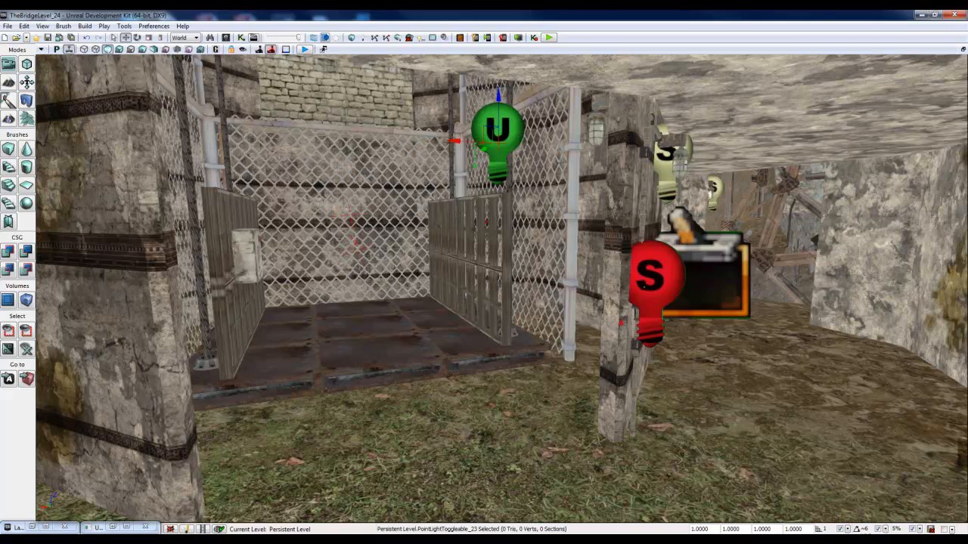
# Step: Select the wall lamp mesh on the outer wall near the trigger and open its actor properties
pyautogui.click(675, 150)
pyautogui.moveTo(827, 261); pyautogui.dragTo(786, 198, button='right')
pyautogui.moveTo(679, 229); pyautogui.dragTo(678, 231, button='right')
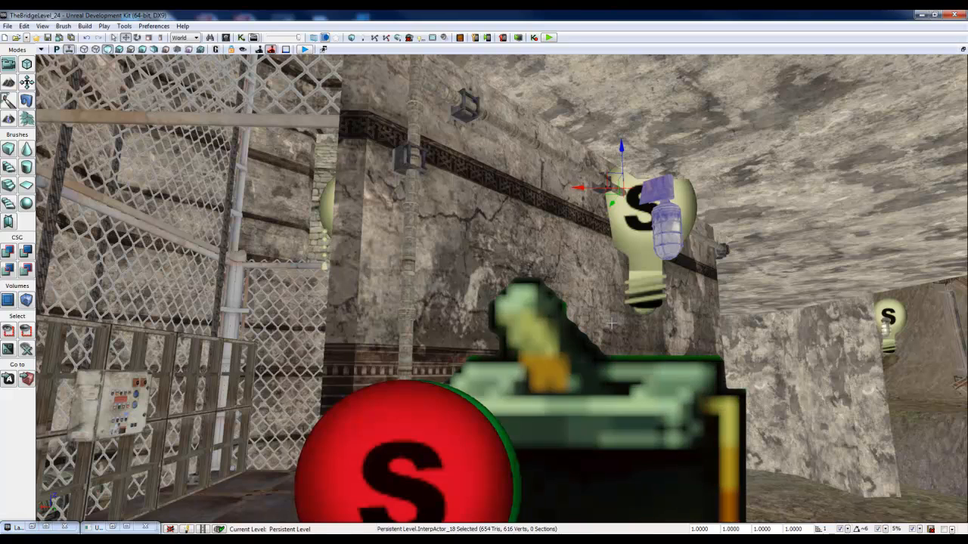
pyautogui.doubleClick(666, 237)
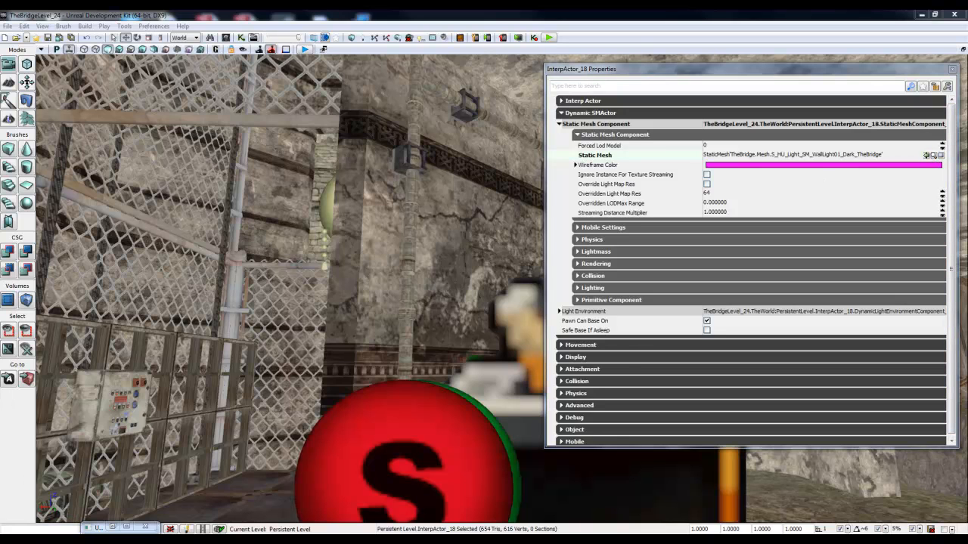
# Step: Find S_HU_Light_SM_WallLight01_Dark_TheBridge in the maximized Content Browser and open it in the Static Mesh Editor
pyautogui.click(226, 38)
pyautogui.moveTo(502, 31); pyautogui.dragTo(396, 41)
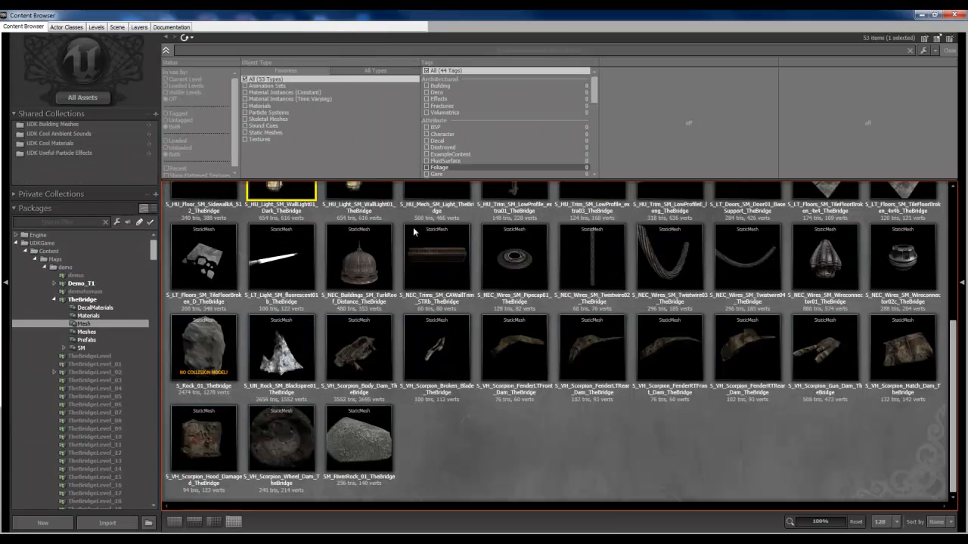
pyautogui.click(488, 39)
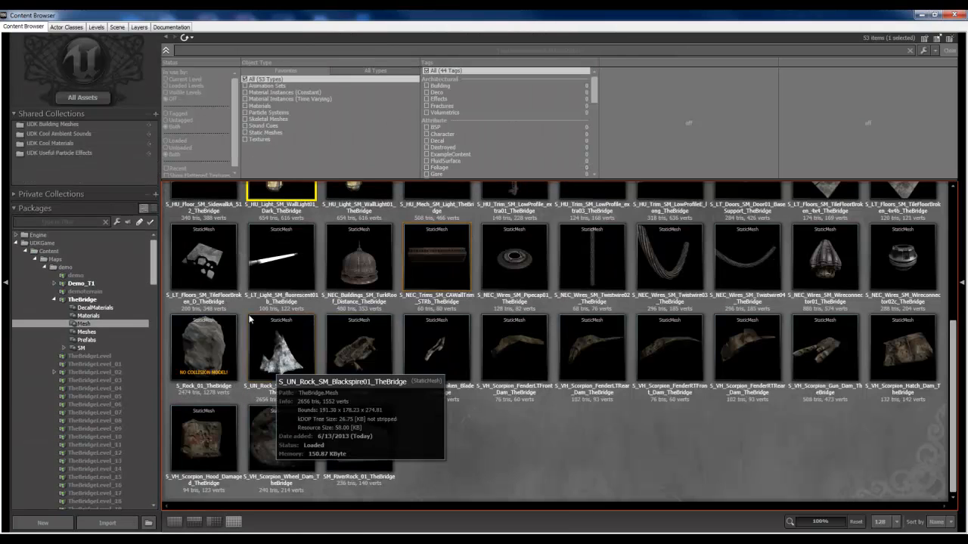
pyautogui.scroll(2, 441, 464)
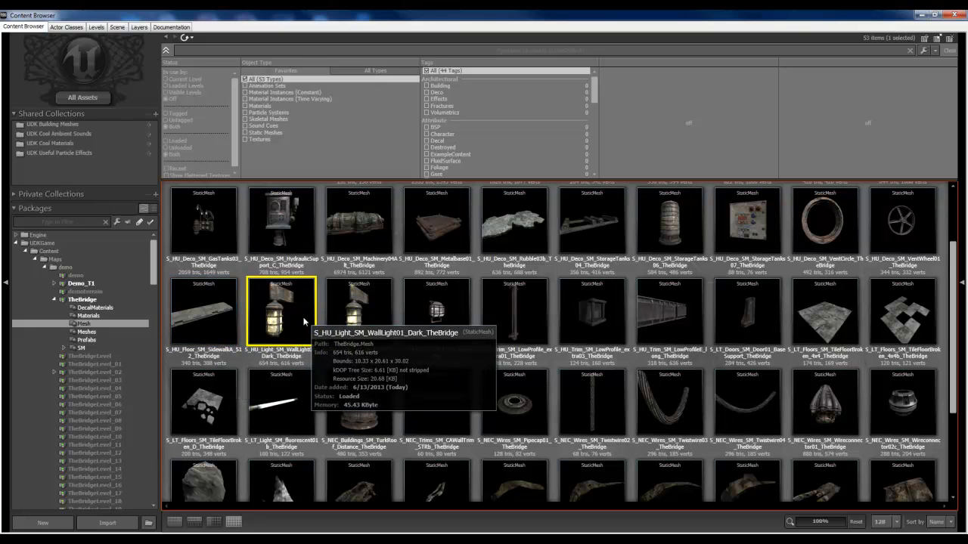
pyautogui.doubleClick(305, 321)
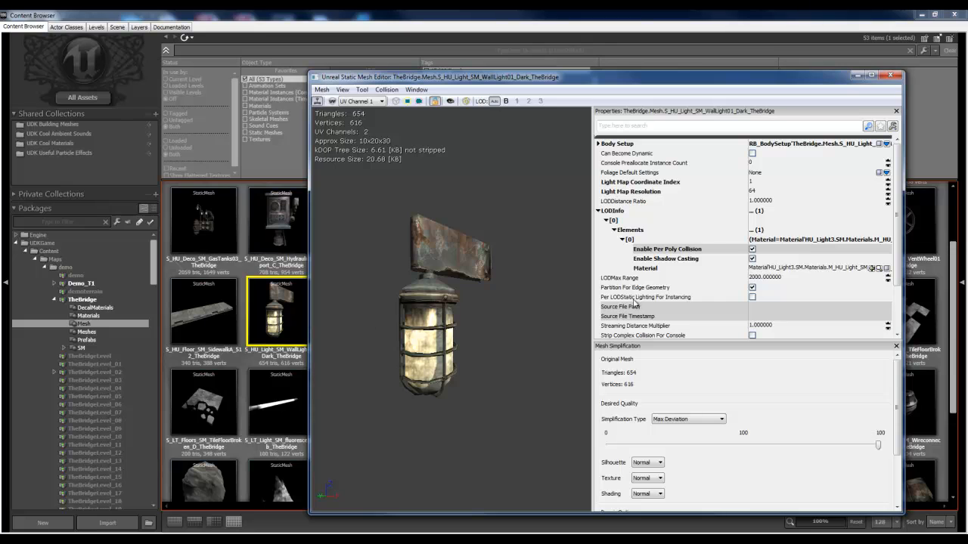
# Step: Locate the material assigned to the lamp mesh in the Content Browser and open M_HU_Light_SM_WallLight01 in the Material Editor
pyautogui.click(821, 270)
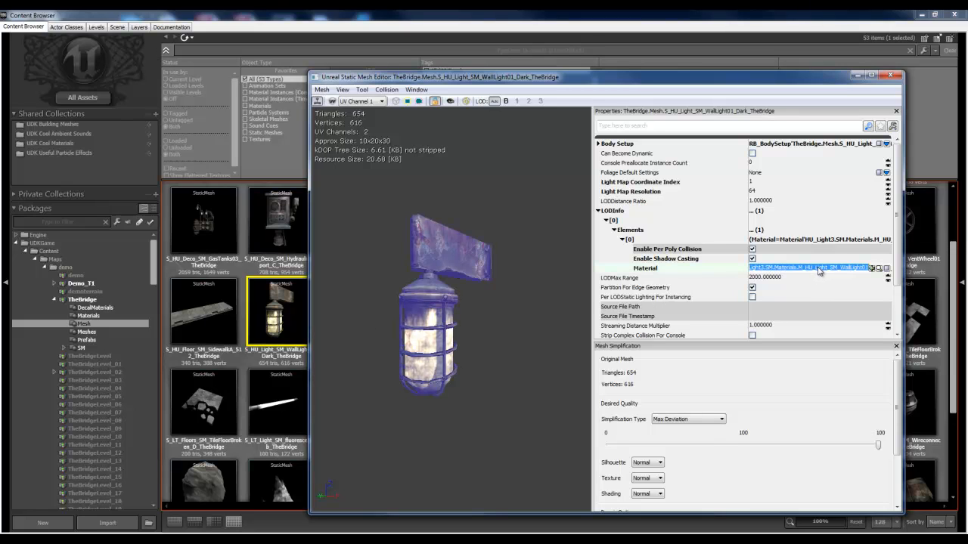
pyautogui.click(877, 269)
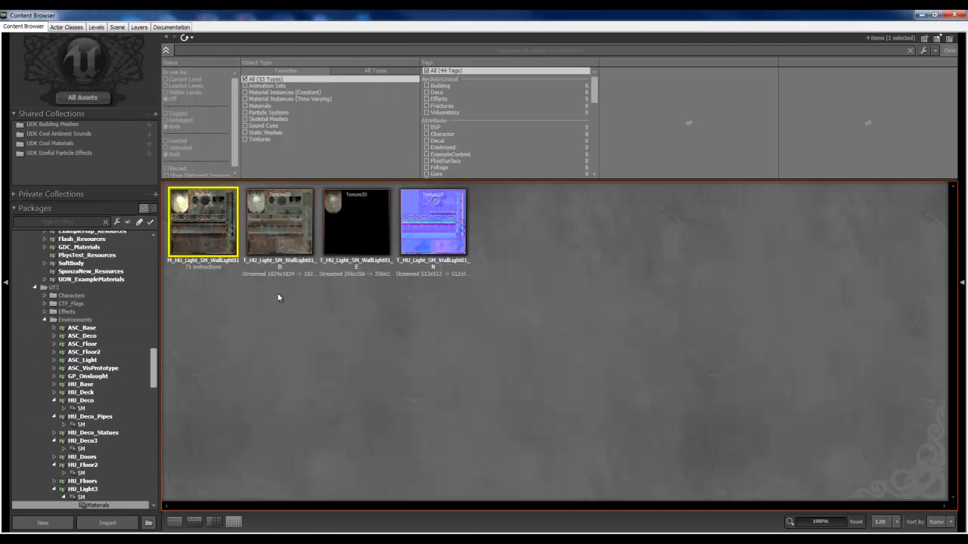
pyautogui.moveTo(208, 229)
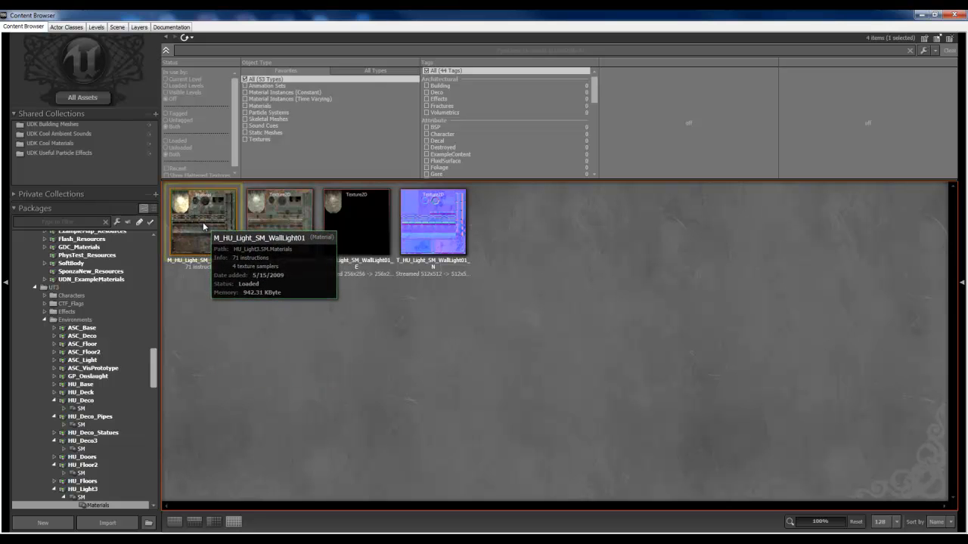
pyautogui.doubleClick(203, 225)
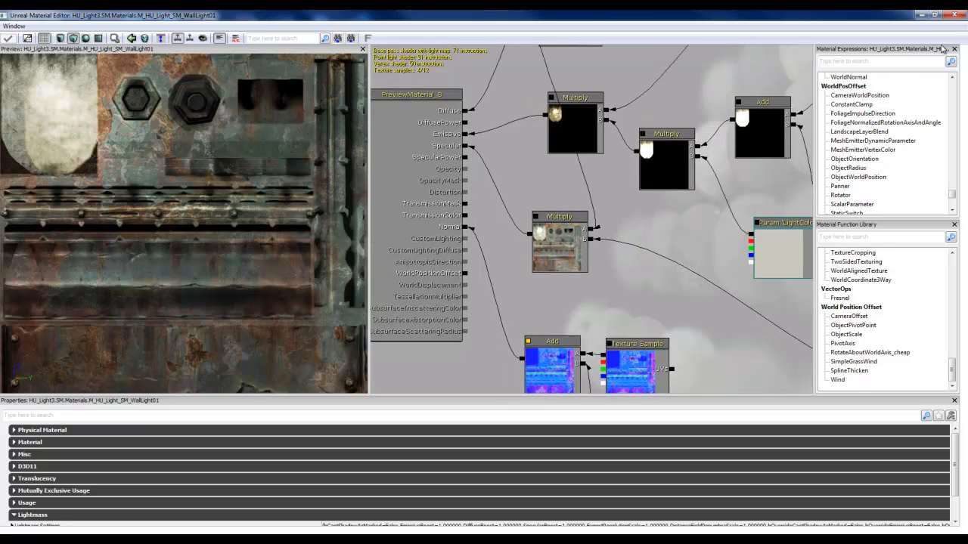
# Step: Examine the wall lamp material's node network, especially the Multiply node feeding Emissive, and the glowing lamp area in the preview
pyautogui.scroll(-1, 644, 200)
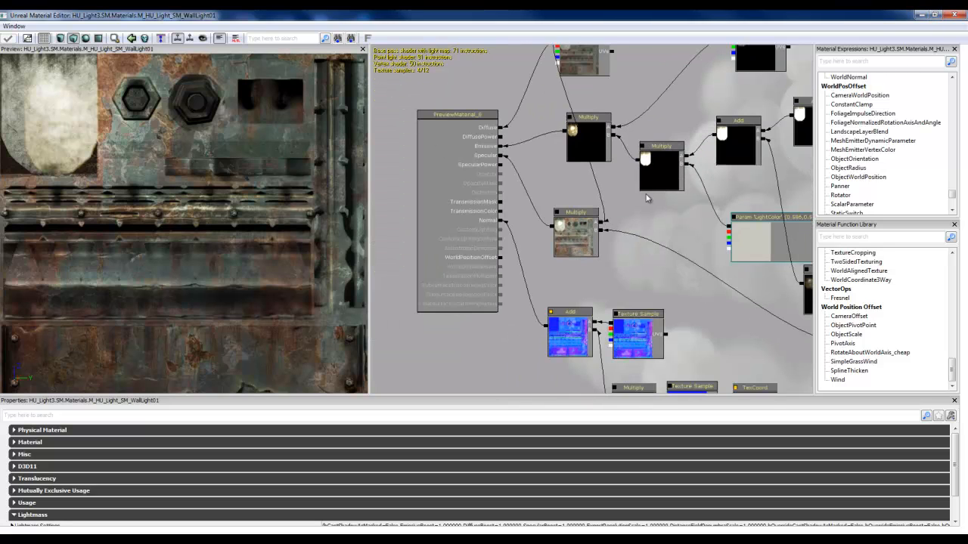
pyautogui.scroll(-3, 582, 218)
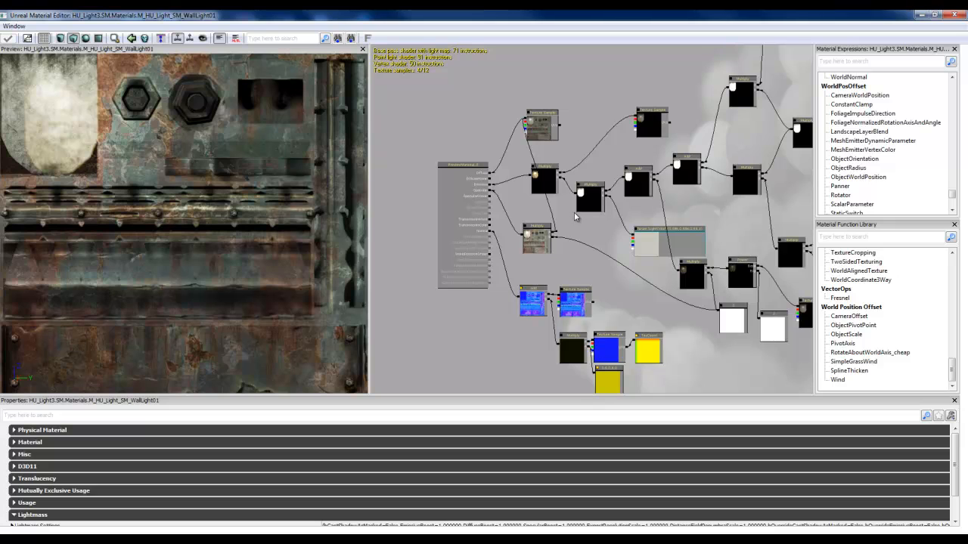
pyautogui.scroll(2, 573, 220)
pyautogui.scroll(3, 557, 225)
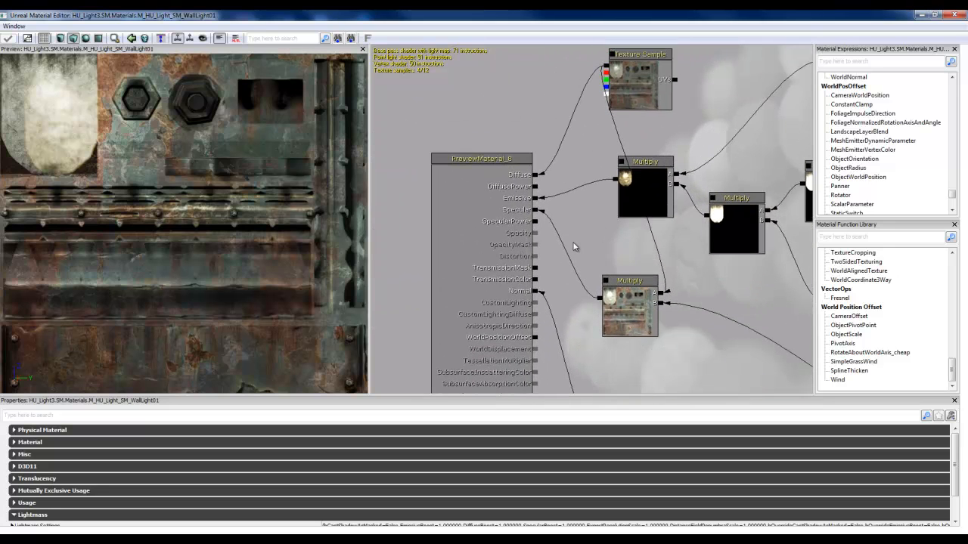
pyautogui.moveTo(577, 244); pyautogui.dragTo(579, 163)
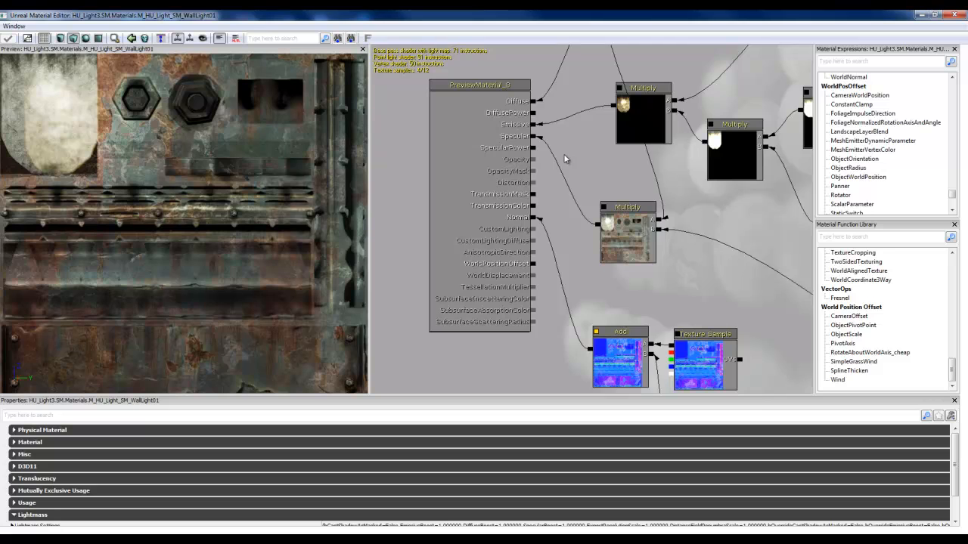
pyautogui.moveTo(569, 138); pyautogui.dragTo(575, 162)
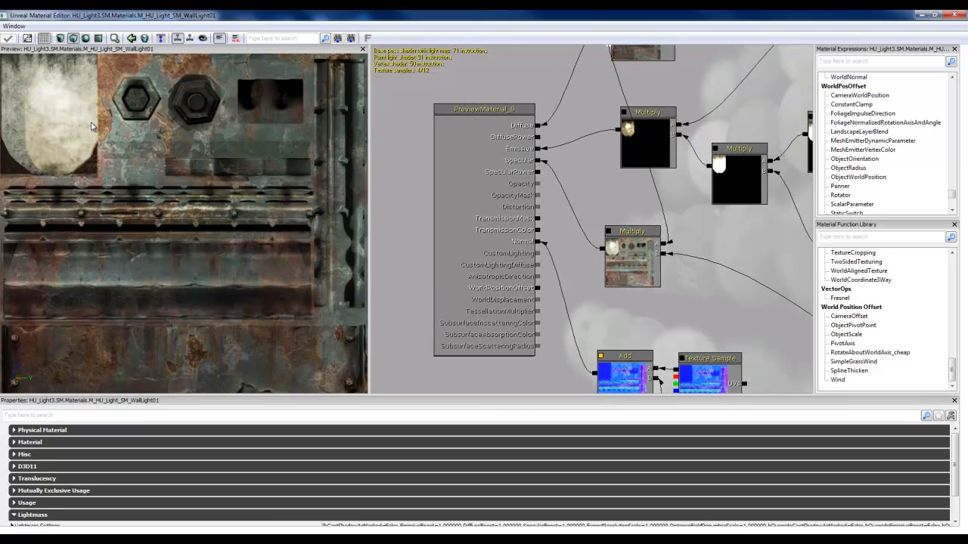
pyautogui.scroll(-1, 219, 196)
pyautogui.moveTo(218, 195); pyautogui.dragTo(208, 160)
pyautogui.moveTo(172, 187); pyautogui.dragTo(195, 193)
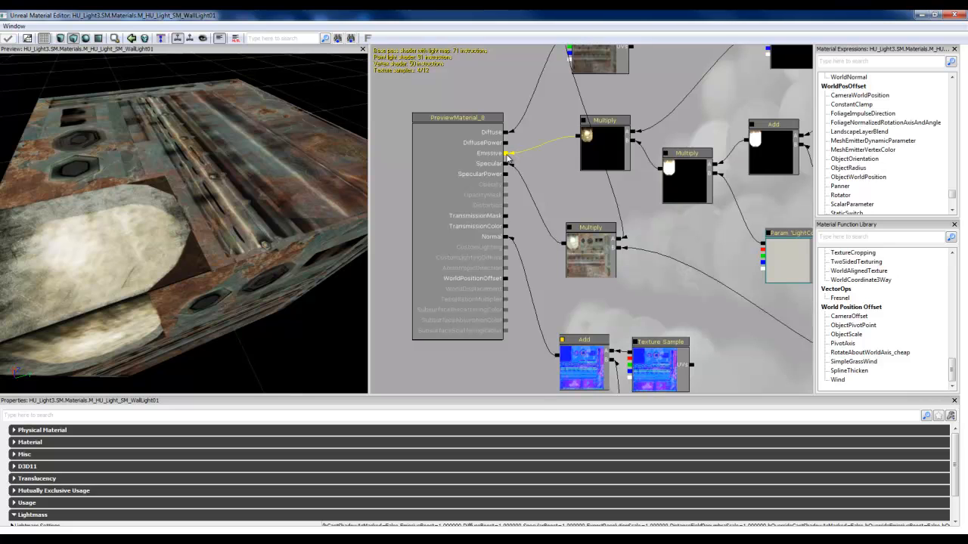
pyautogui.scroll(-5, 508, 158)
pyautogui.moveTo(553, 157); pyautogui.dragTo(534, 199)
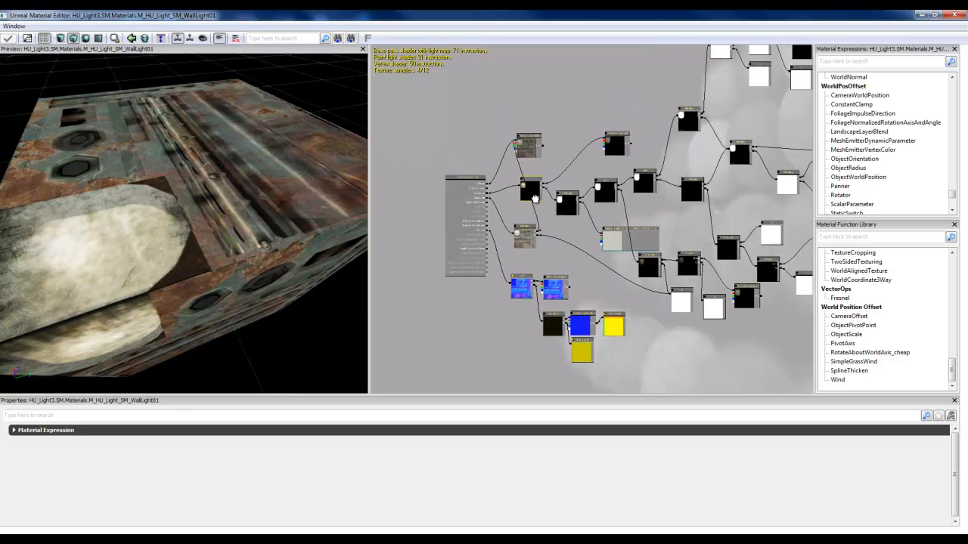
pyautogui.scroll(4, 530, 200)
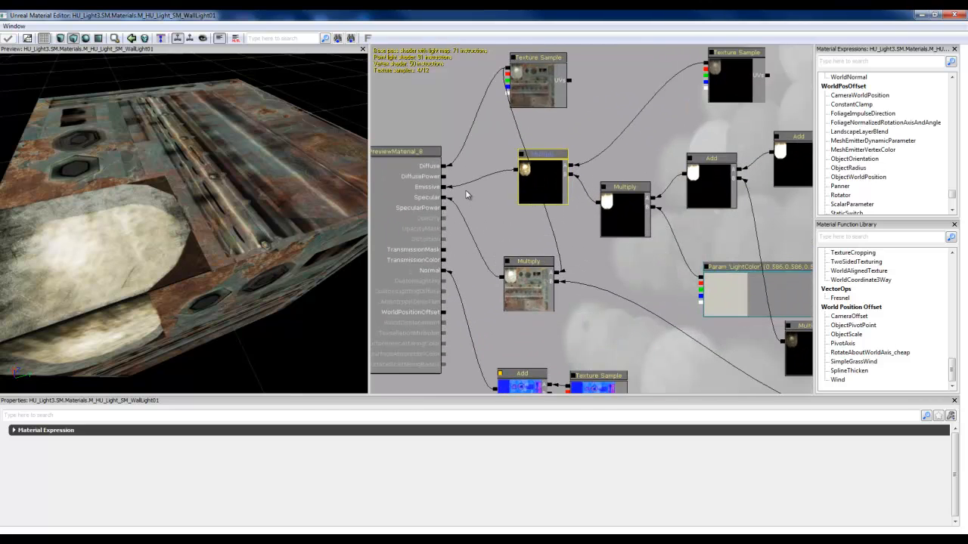
# Step: Break the material's Emissive link, check the lamp area in the preview, and reconnect the Multiply node to Emissive
pyautogui.rightClick(444, 189)
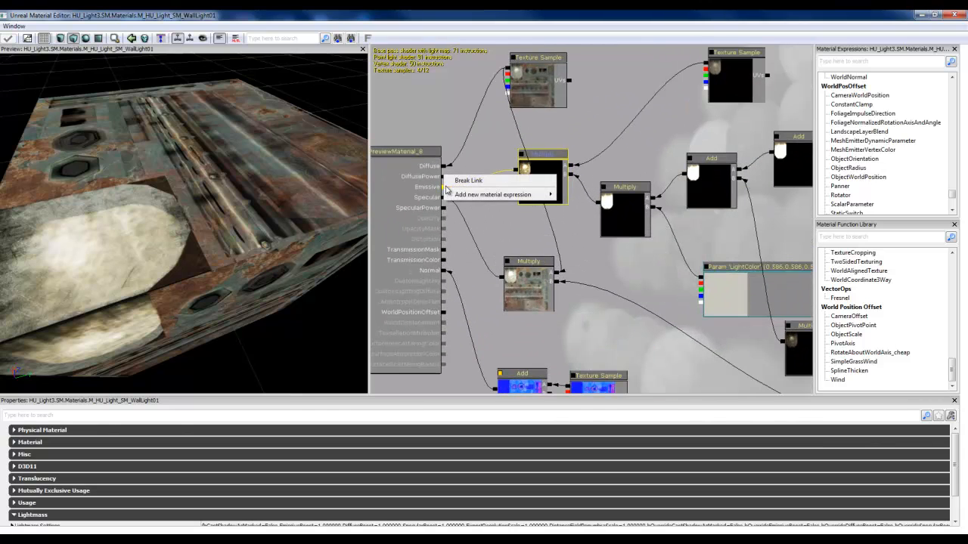
pyautogui.click(461, 181)
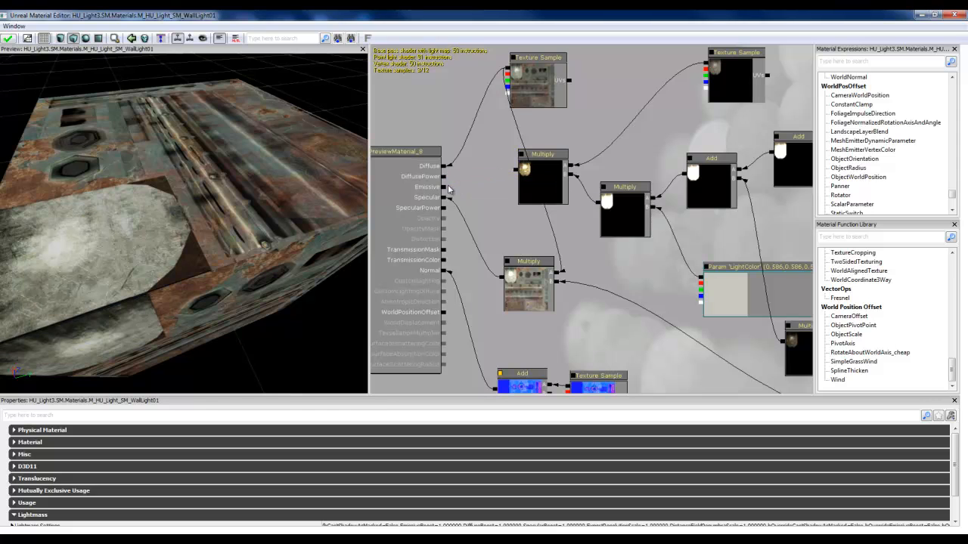
pyautogui.moveTo(215, 247); pyautogui.dragTo(291, 209)
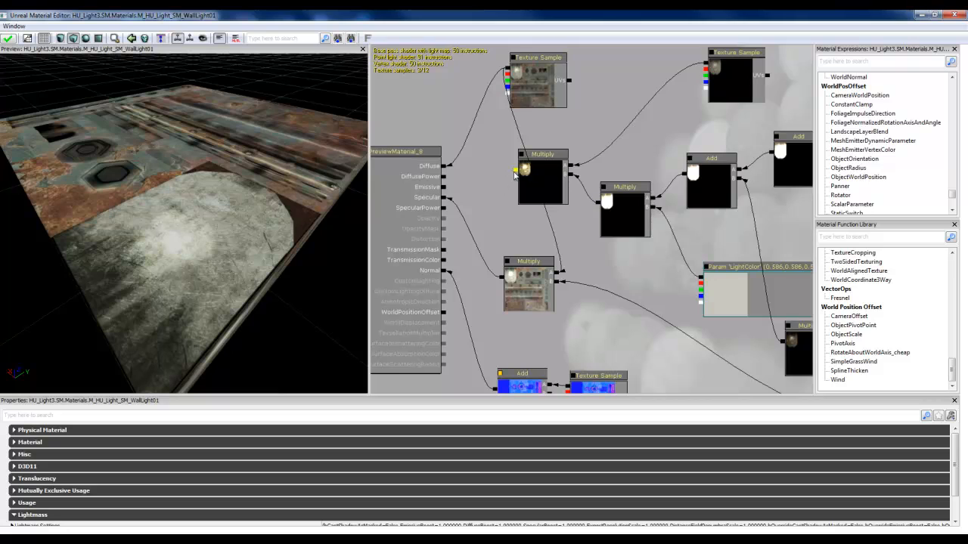
pyautogui.moveTo(517, 171); pyautogui.dragTo(446, 191)
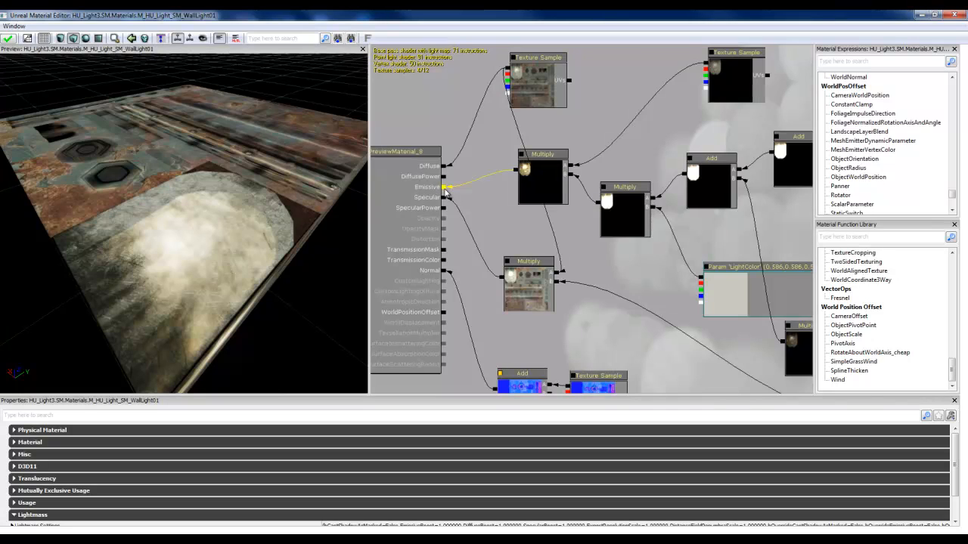
# Step: Disconnect the Multiply node from Emissive again, compare the lamp area from another preview angle, and restore the connection
pyautogui.rightClick(444, 189)
pyautogui.click(462, 184)
pyautogui.moveTo(232, 277); pyautogui.dragTo(253, 273)
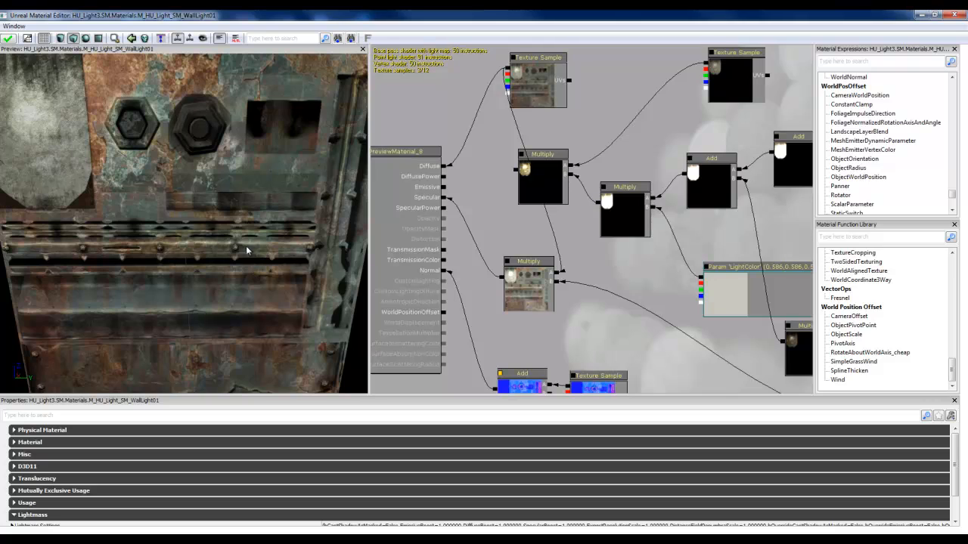
pyautogui.moveTo(516, 173); pyautogui.dragTo(445, 188)
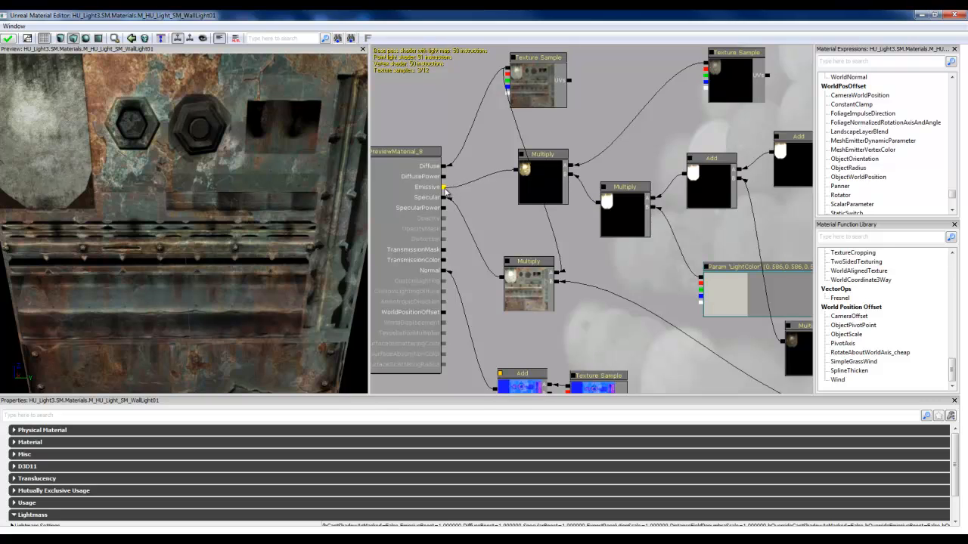
# Step: Close the lamp material without applying its changes and open M_HU_Light_SM_WallLight01_Dark_TheBridge from TheBridge package's Materials group
pyautogui.click(960, 14)
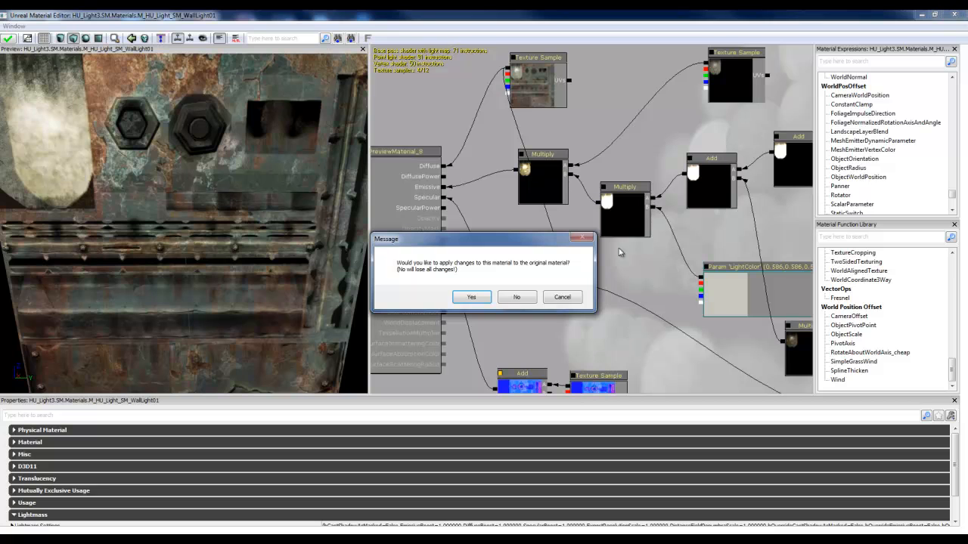
pyautogui.click(528, 297)
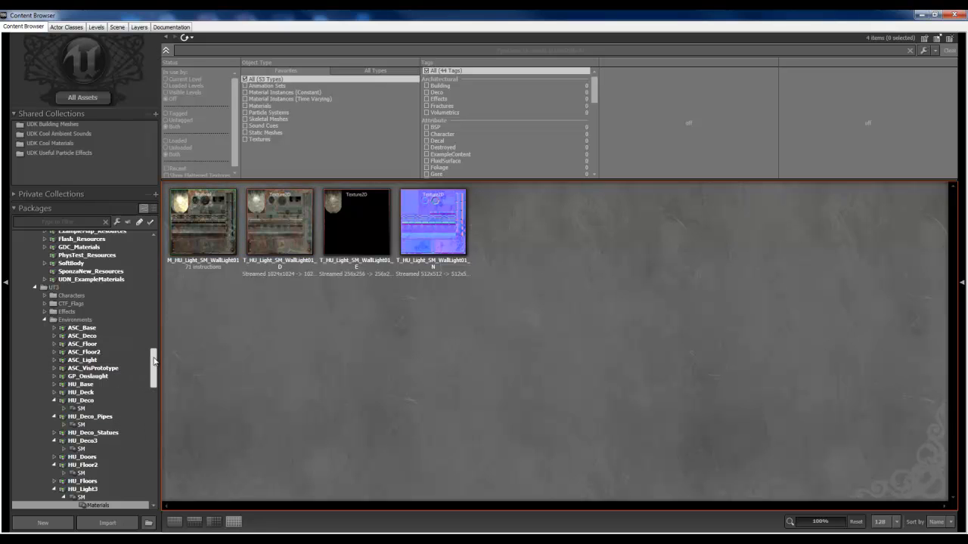
pyautogui.moveTo(152, 363); pyautogui.dragTo(171, 254)
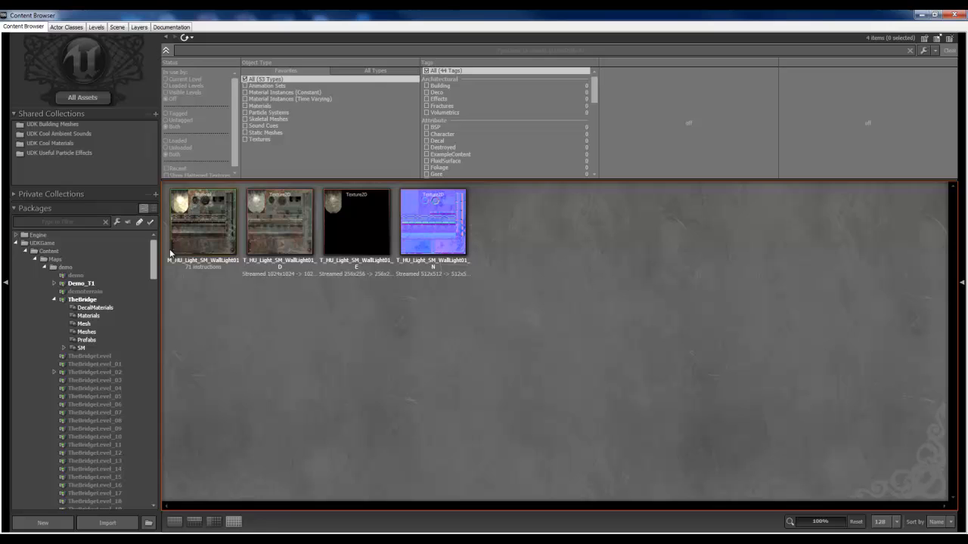
pyautogui.click(96, 316)
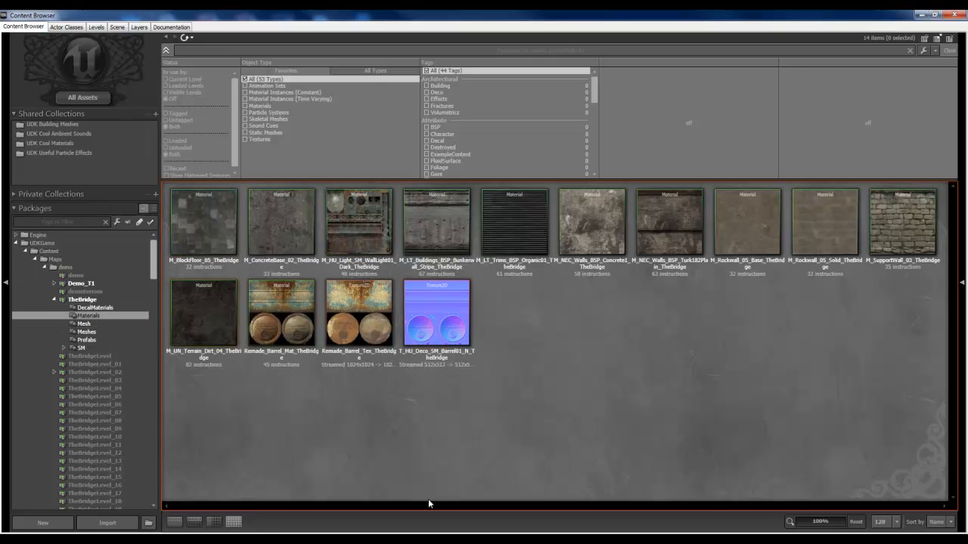
pyautogui.moveTo(360, 212)
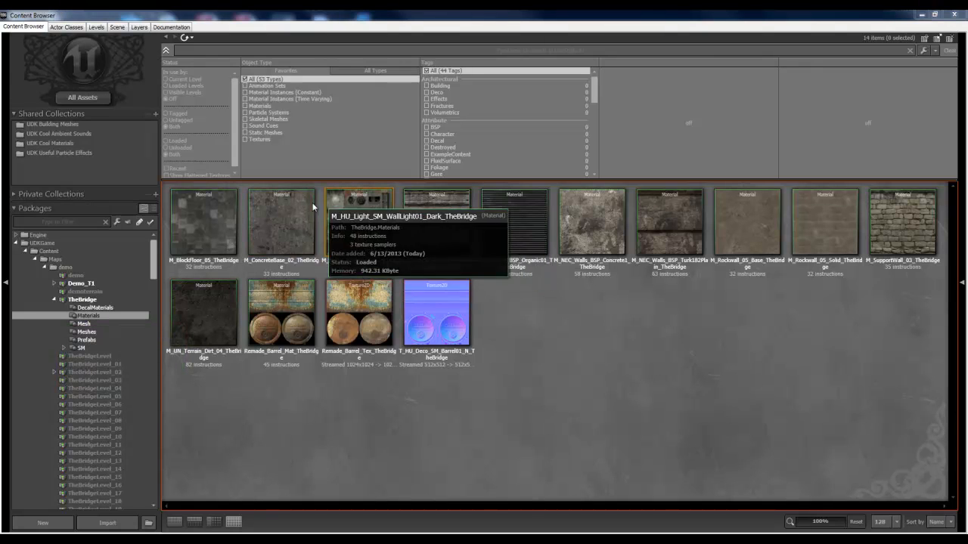
pyautogui.click(355, 224)
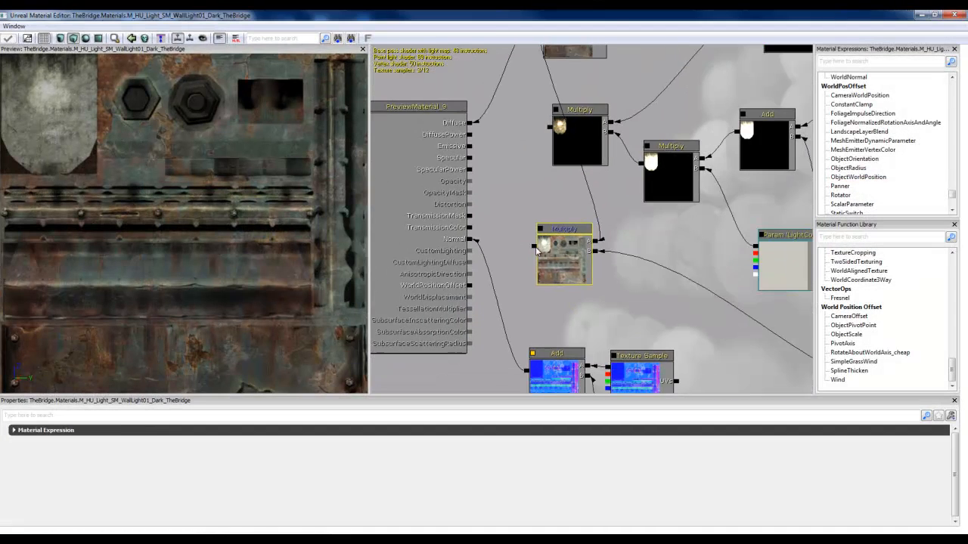
# Step: Examine the dark lamp material's whole node network, especially its Emissive input, and close the Material Editor
pyautogui.scroll(-3, 640, 262)
pyautogui.click(640, 262)
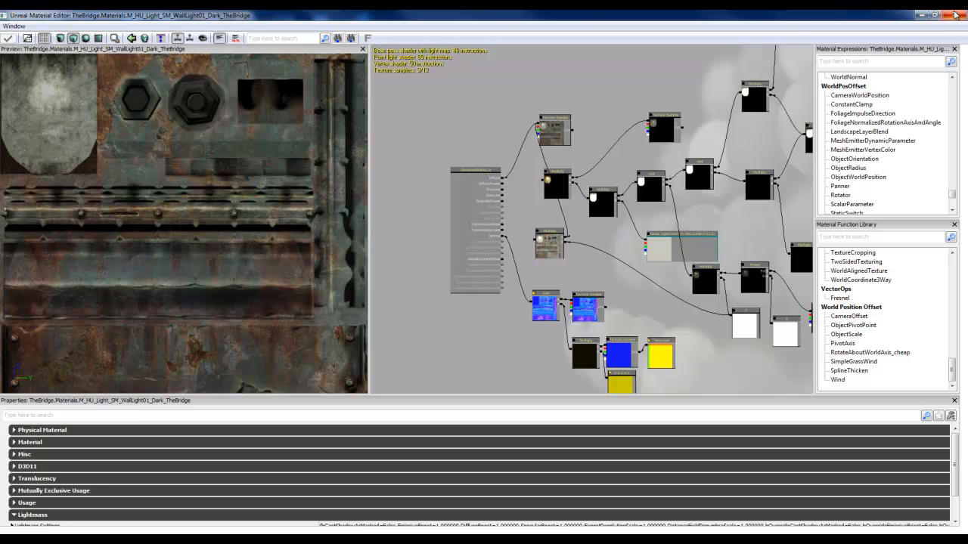
pyautogui.click(955, 16)
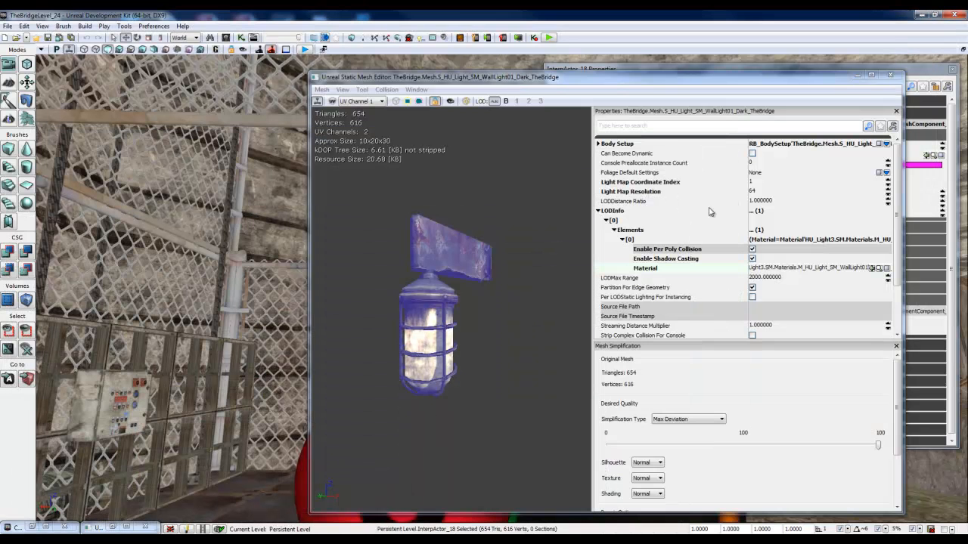
# Step: Minimize the Static Mesh Editor, close the InterpActor_18 properties, and bring the selected wall lamp into full view
pyautogui.click(856, 79)
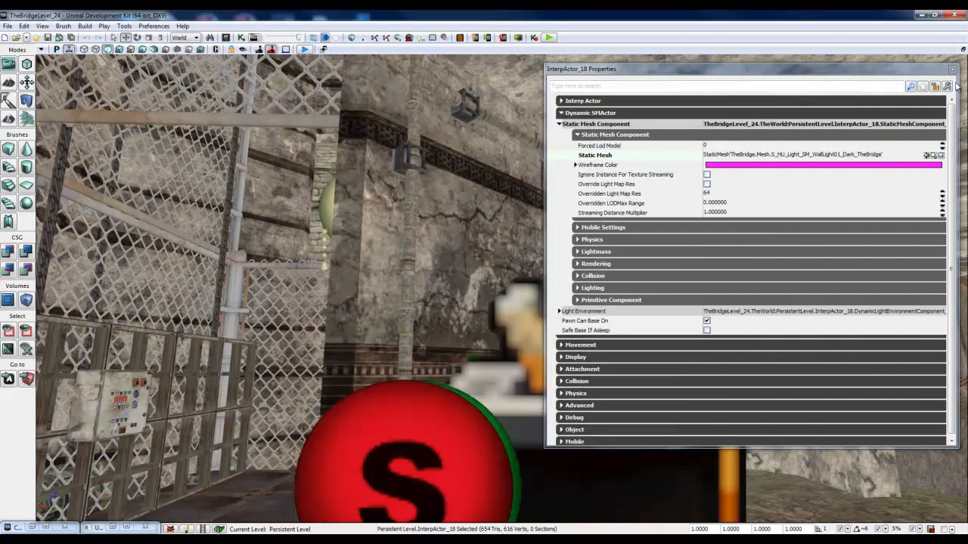
pyautogui.click(953, 69)
pyautogui.moveTo(839, 167); pyautogui.dragTo(634, 254, button='right')
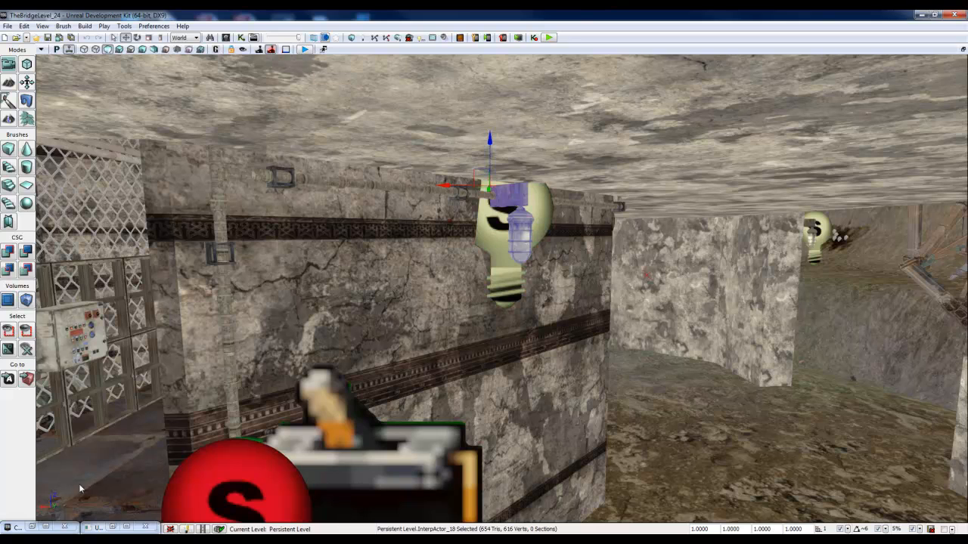
# Step: Apply M_HU_Light_SM_WallLight01_Dark_TheBridge from the restored Content Browser to the selected wall lamp, and minimize the browser
pyautogui.click(45, 527)
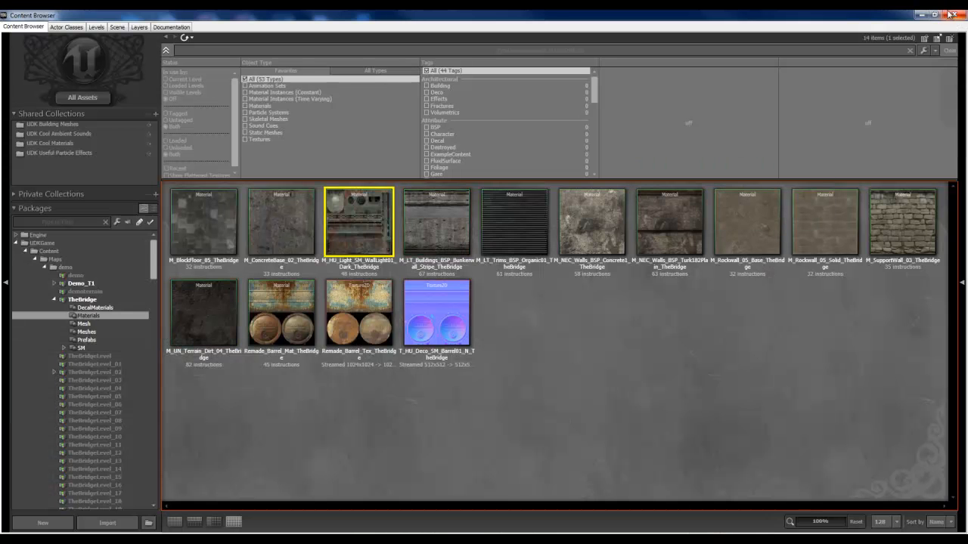
pyautogui.click(935, 15)
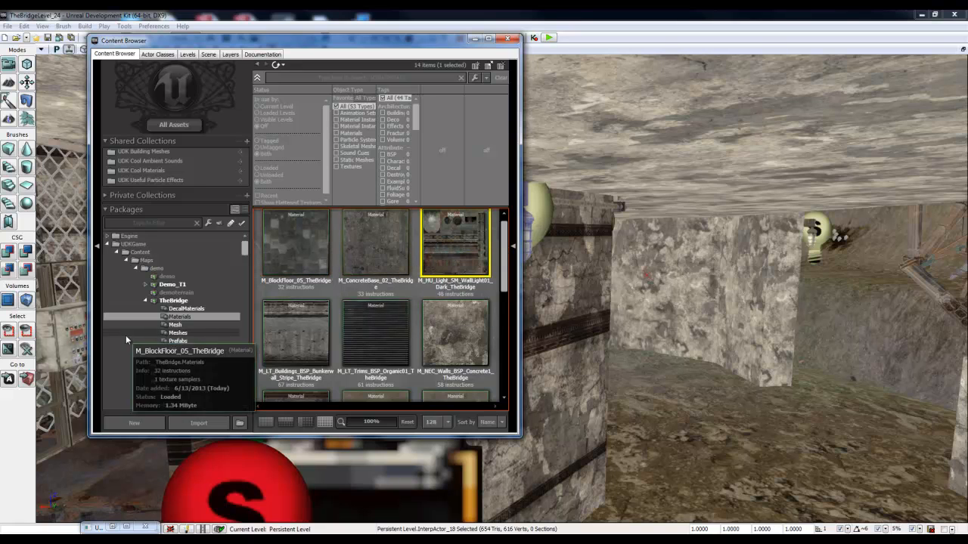
pyautogui.moveTo(437, 40); pyautogui.dragTo(295, 50)
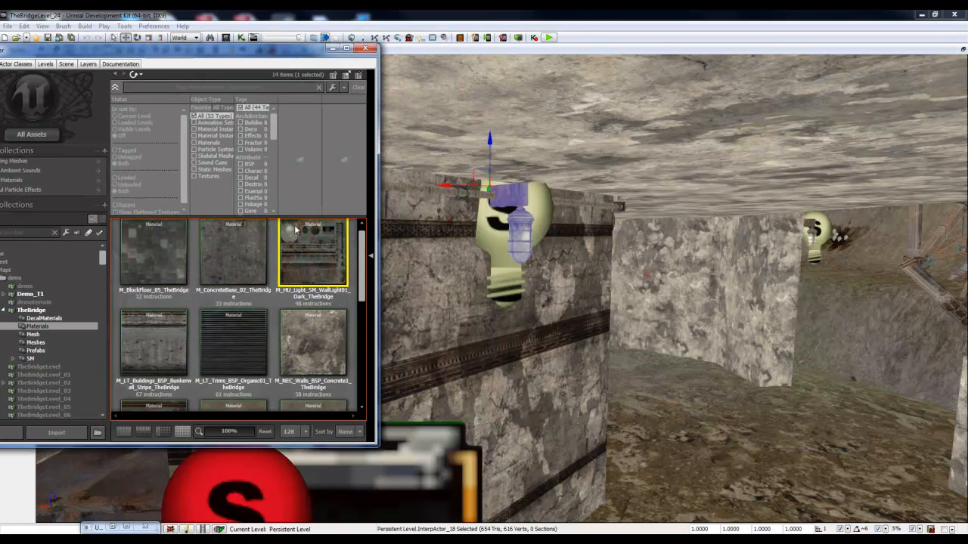
pyautogui.moveTo(314, 245); pyautogui.dragTo(519, 197)
pyautogui.moveTo(288, 55); pyautogui.dragTo(419, 94)
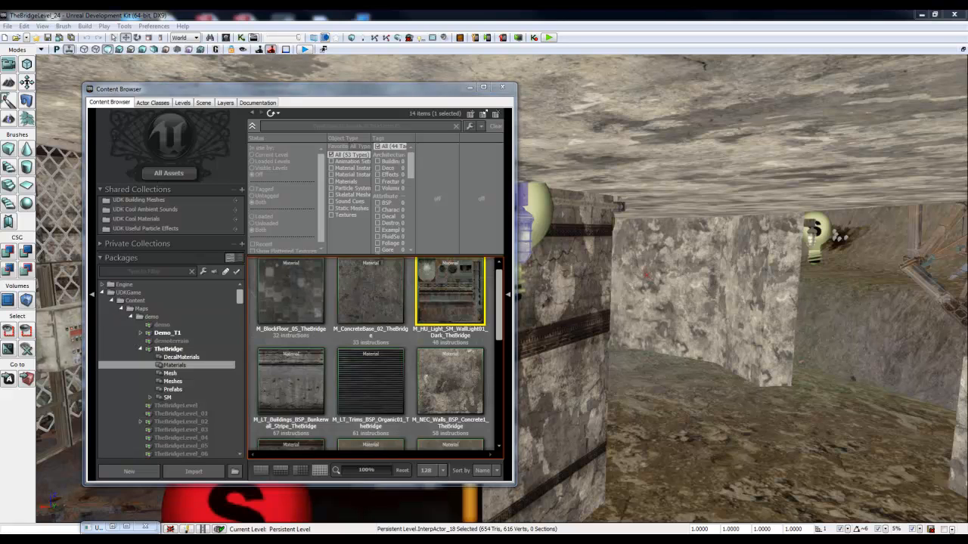
pyautogui.click(469, 87)
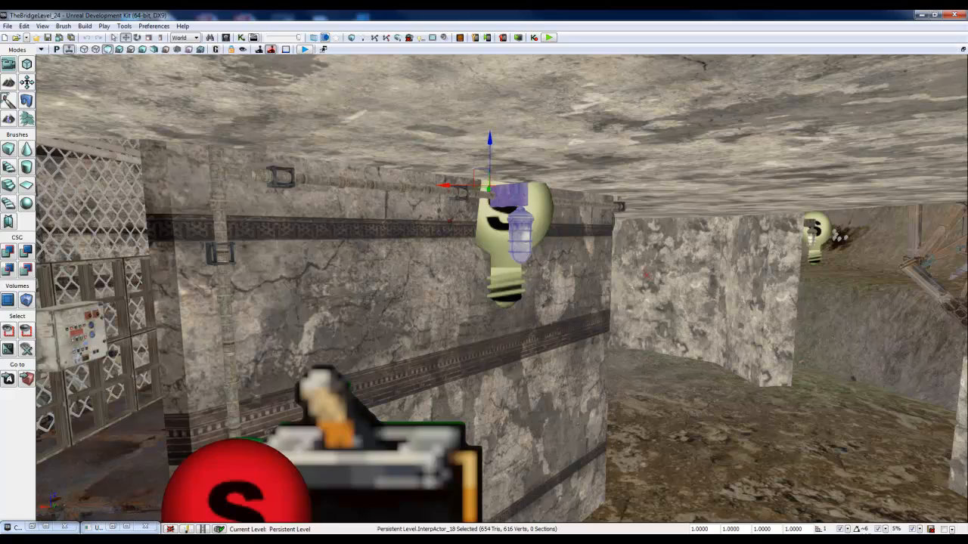
# Step: Bring up the Kismet main sequence and inspect the first toggleable point light attached to the Toggle action's Target
pyautogui.moveTo(404, 279); pyautogui.dragTo(440, 310, button='right')
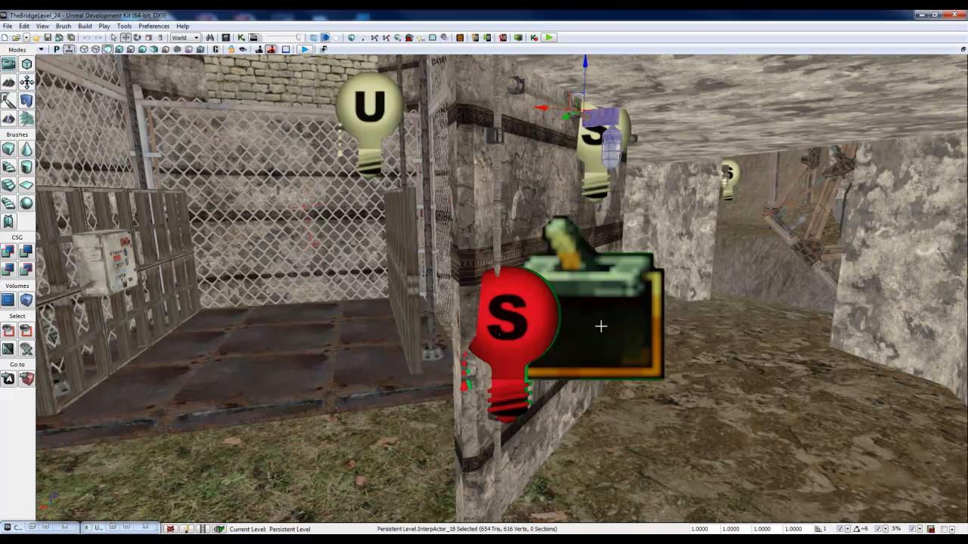
pyautogui.click(111, 528)
pyautogui.moveTo(231, 144); pyautogui.dragTo(267, 100)
pyautogui.moveTo(538, 352); pyautogui.dragTo(592, 349)
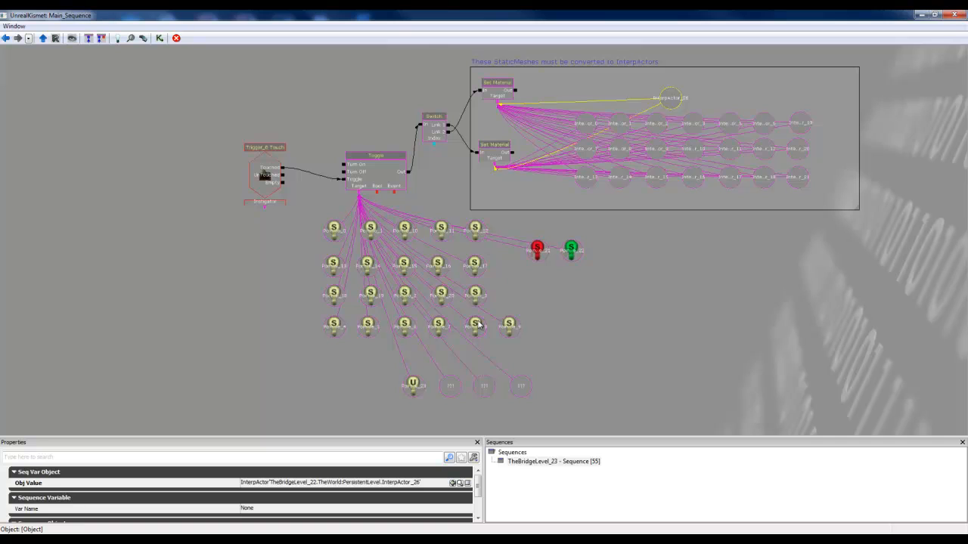
pyautogui.click(337, 229)
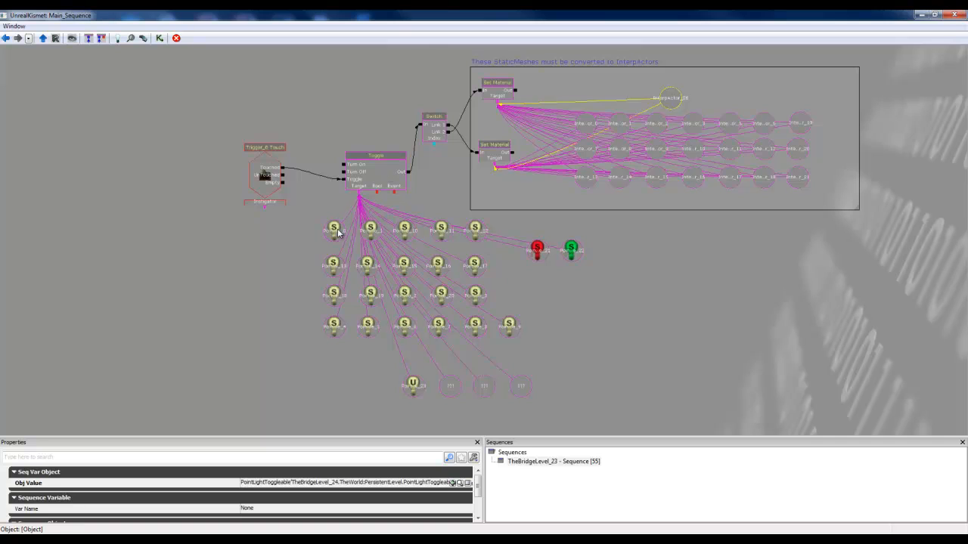
# Step: Delete the three empty ??? object variables linked to the Toggle action's Target
pyautogui.click(526, 388)
pyautogui.keyDown('ctrl'); pyautogui.click(484, 387); pyautogui.keyUp('ctrl')
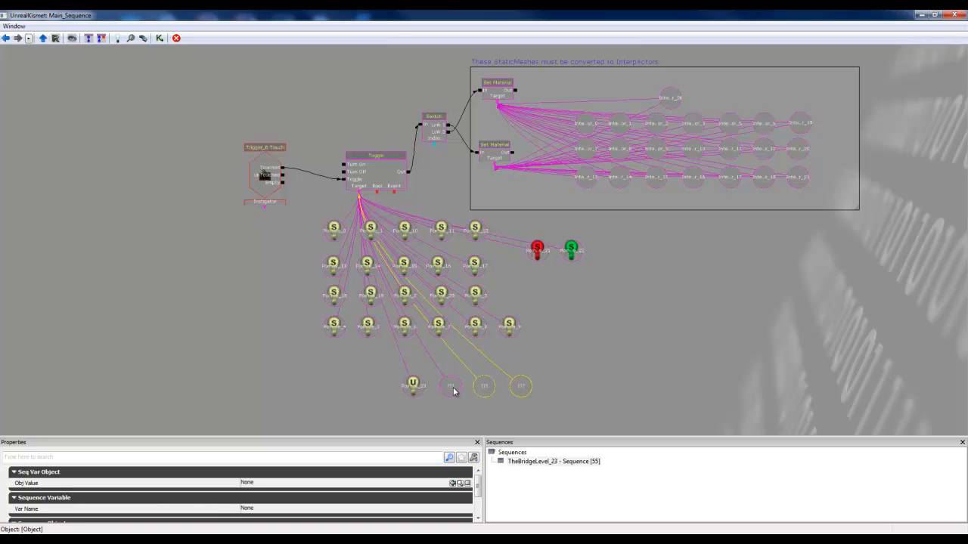
pyautogui.keyDown('ctrl'); pyautogui.click(452, 388); pyautogui.keyUp('ctrl')
pyautogui.press('Delete')
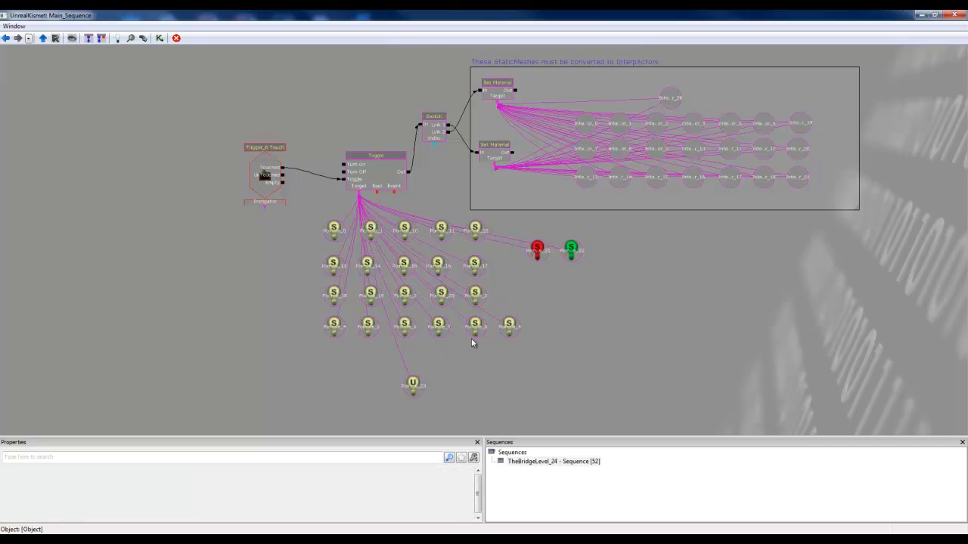
# Step: Inspect the Trigger_0 Touch event, the Toggle action and the red point light variable, and minimize Kismet
pyautogui.click(274, 174)
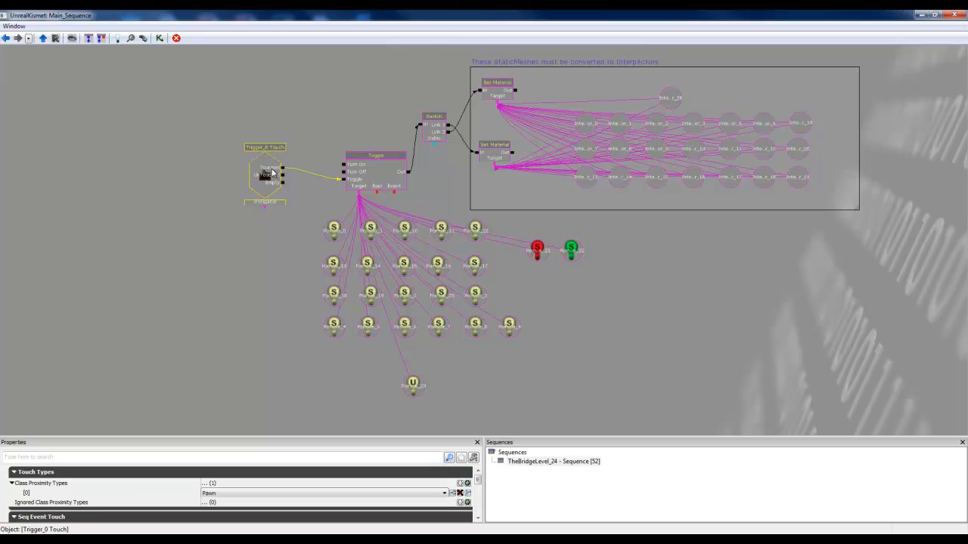
pyautogui.click(382, 173)
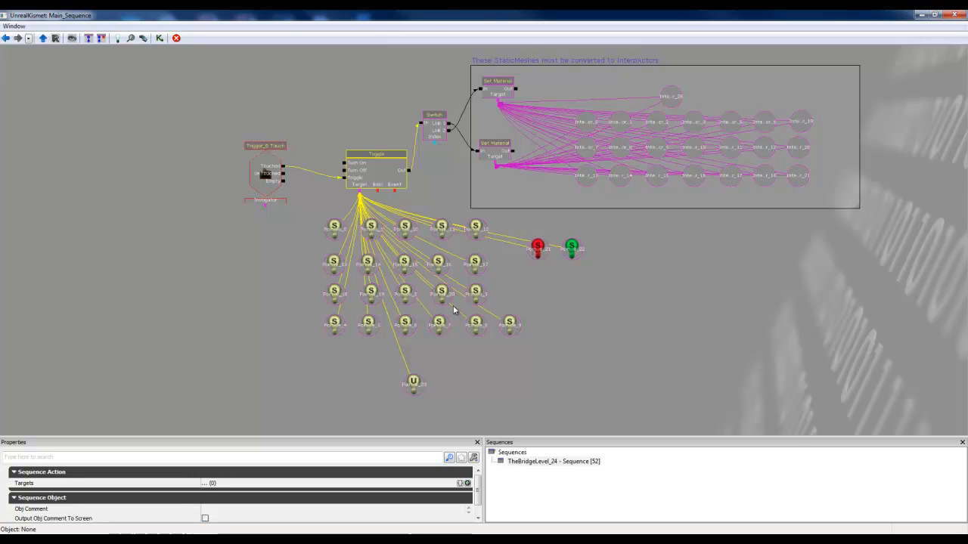
pyautogui.click(538, 249)
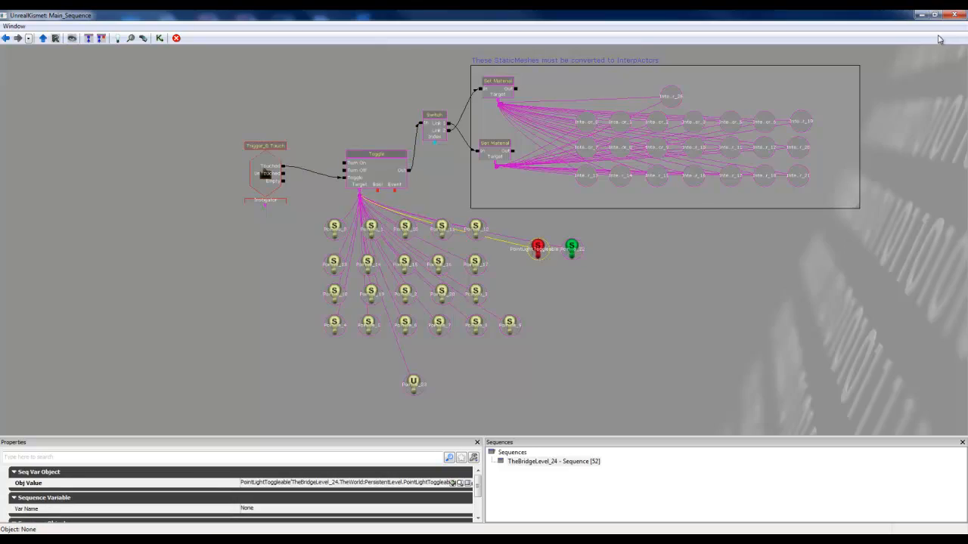
pyautogui.click(922, 15)
# Step: Preview the elevator area in lit Game View, and bring the editor icons back around the trigger and wall lamp
pyautogui.moveTo(643, 199); pyautogui.dragTo(280, 104, button='right')
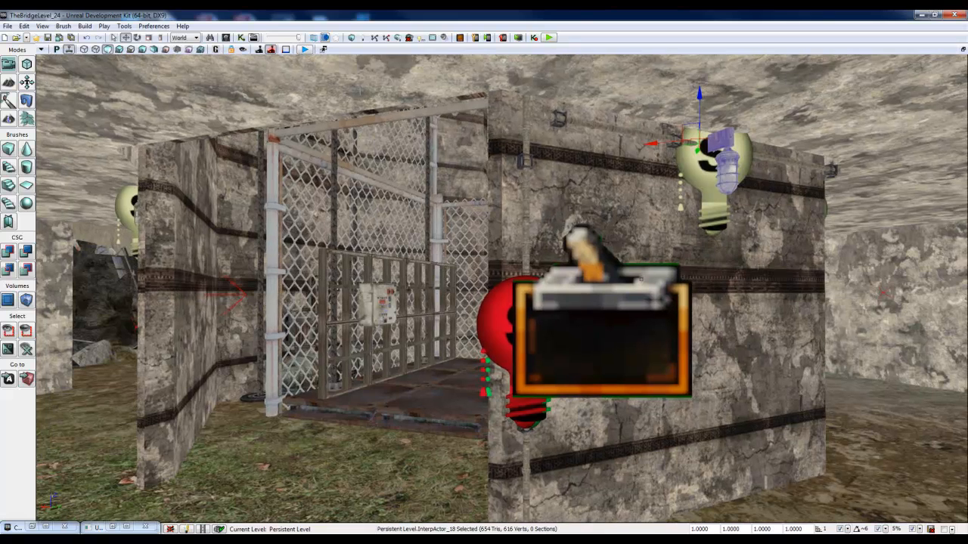
pyautogui.click(216, 49)
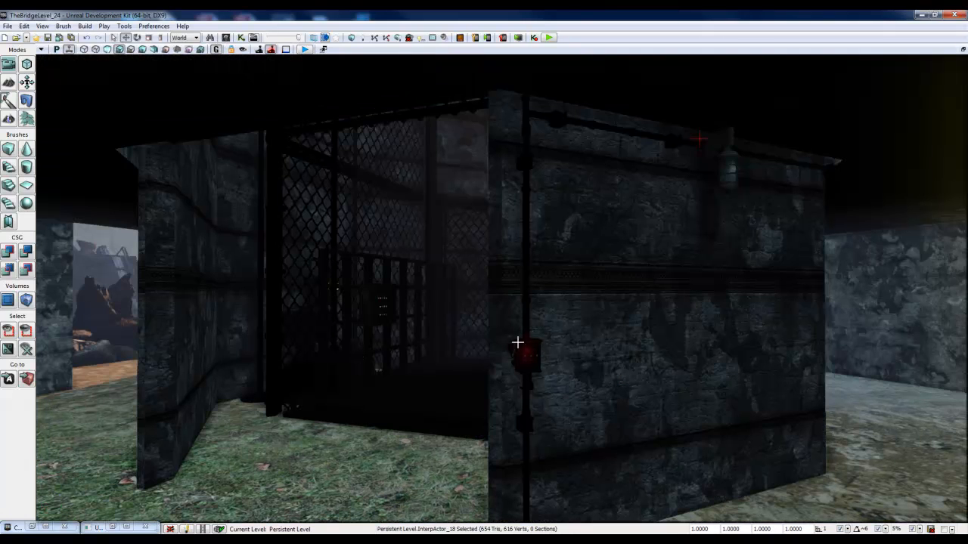
pyautogui.click(218, 51)
pyautogui.moveTo(307, 235); pyautogui.dragTo(368, 263, button='right')
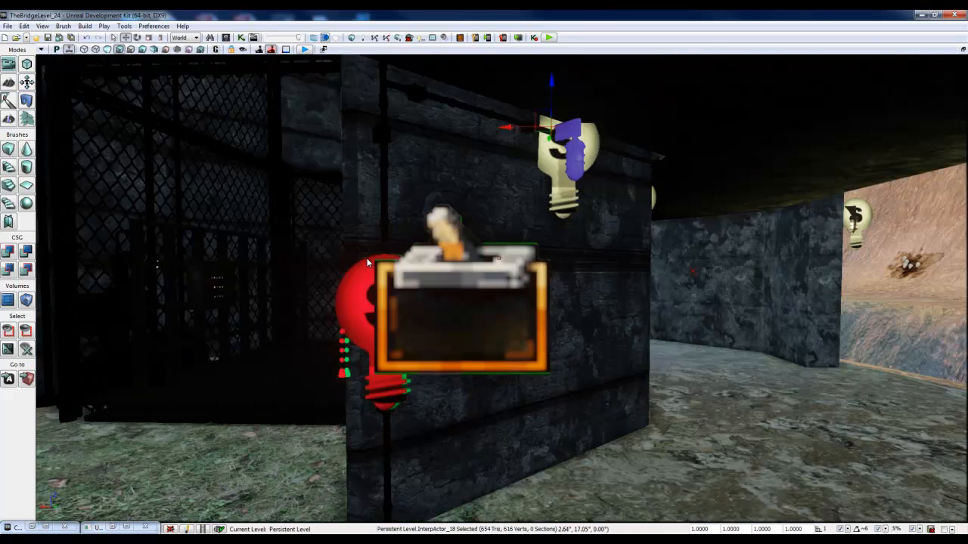
# Step: Review the Kismet Switch and Set Material actions with their InterpActor targets, and return to the level viewport
pyautogui.click(111, 527)
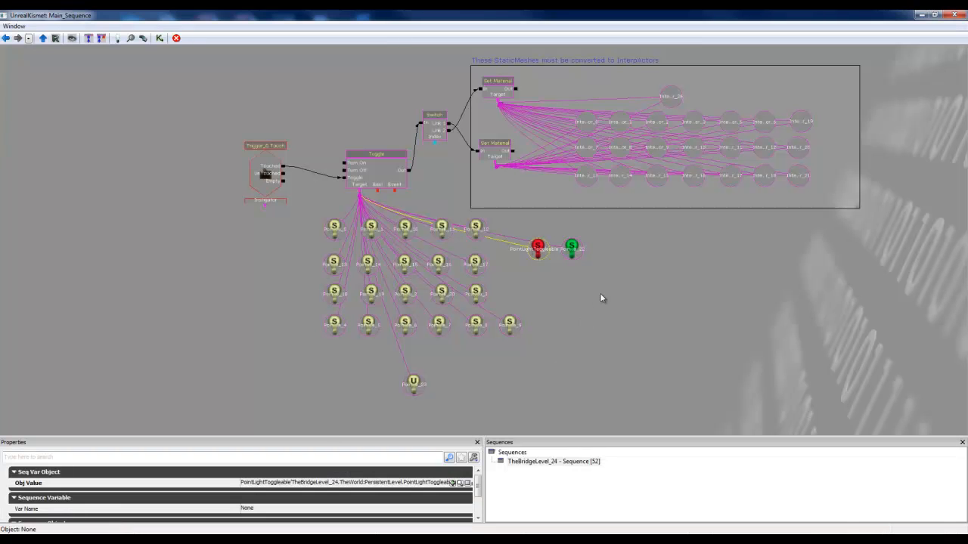
pyautogui.moveTo(601, 297); pyautogui.dragTo(521, 355)
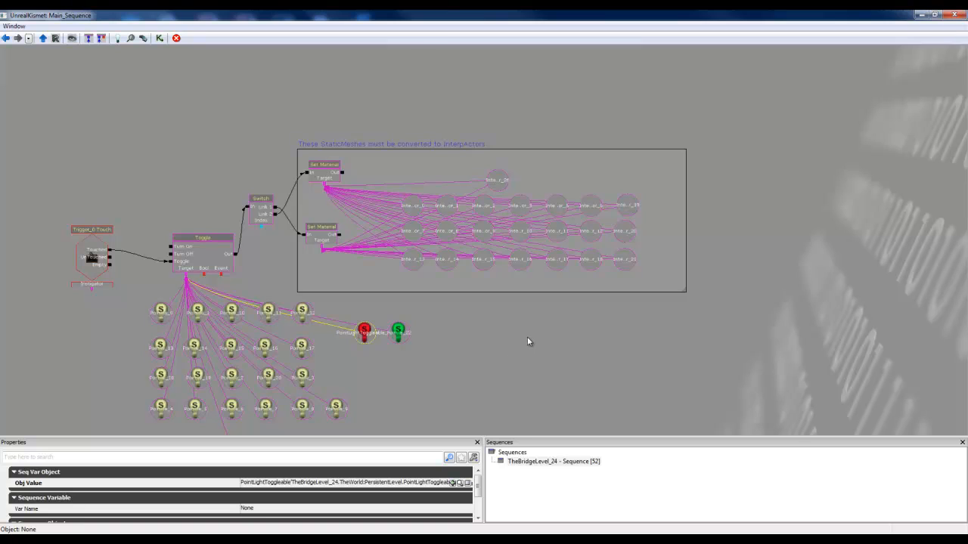
pyautogui.moveTo(527, 338); pyautogui.dragTo(499, 356)
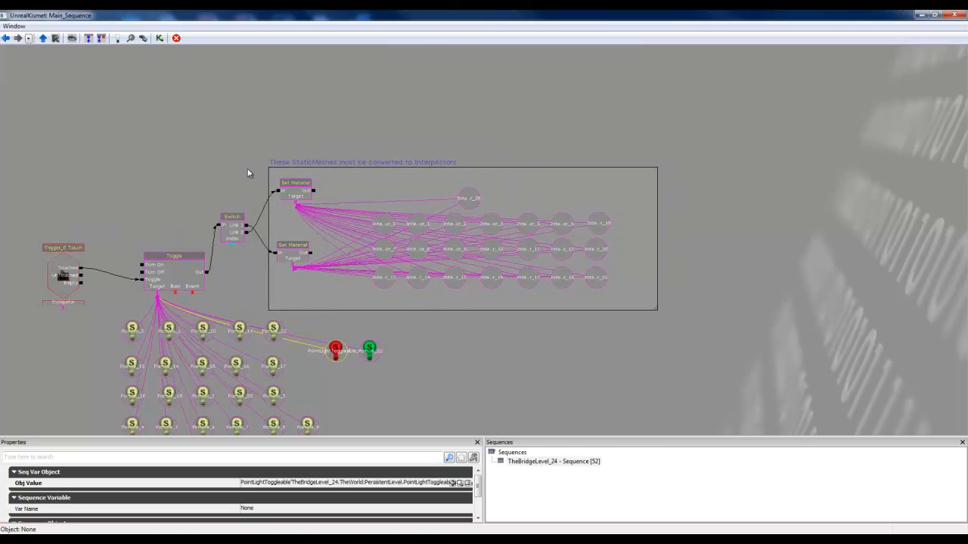
pyautogui.click(924, 15)
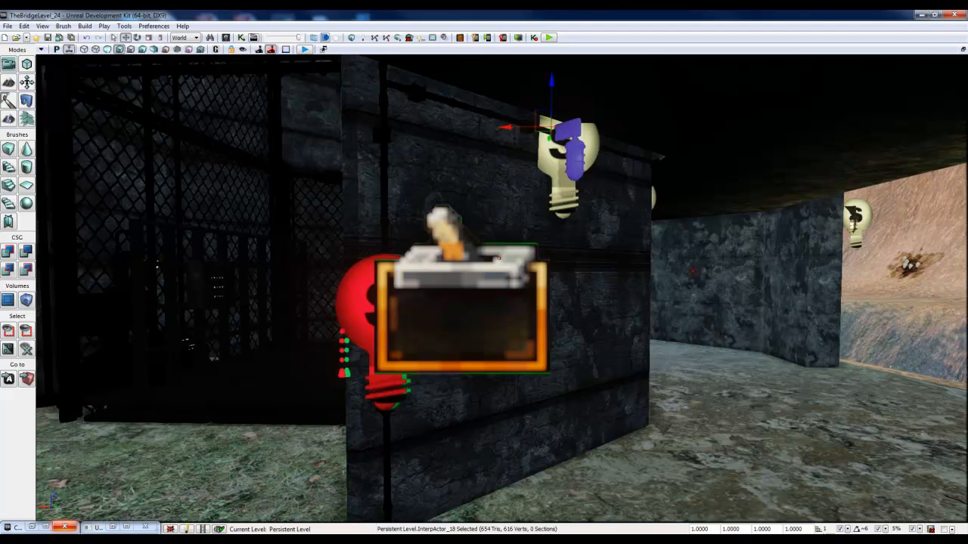
# Step: Bring up the Content Browser beside the viewport, move close to a wall lamp, and enable Game View
pyautogui.click(11, 527)
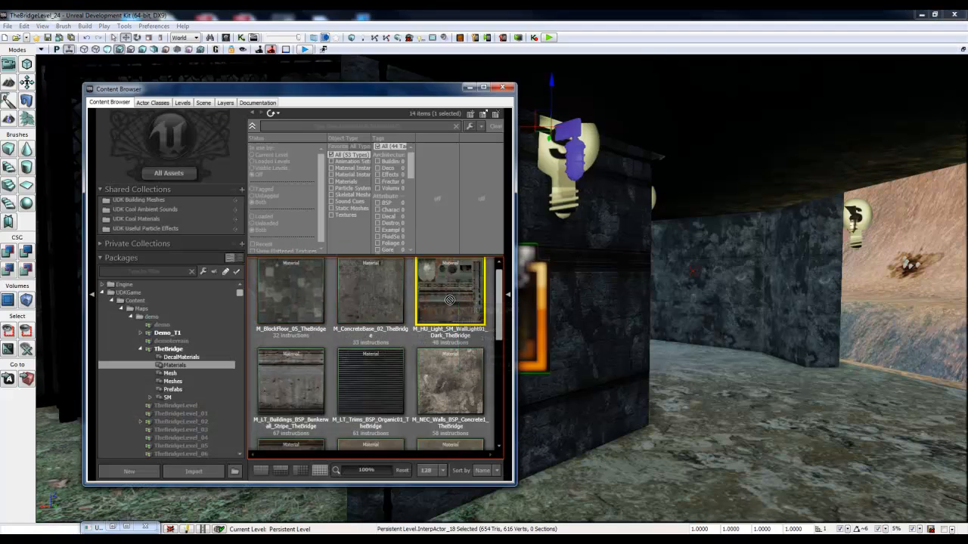
pyautogui.moveTo(836, 227); pyautogui.dragTo(423, 266, button='right')
pyautogui.moveTo(638, 258); pyautogui.dragTo(678, 228, button='right')
pyautogui.press('w')
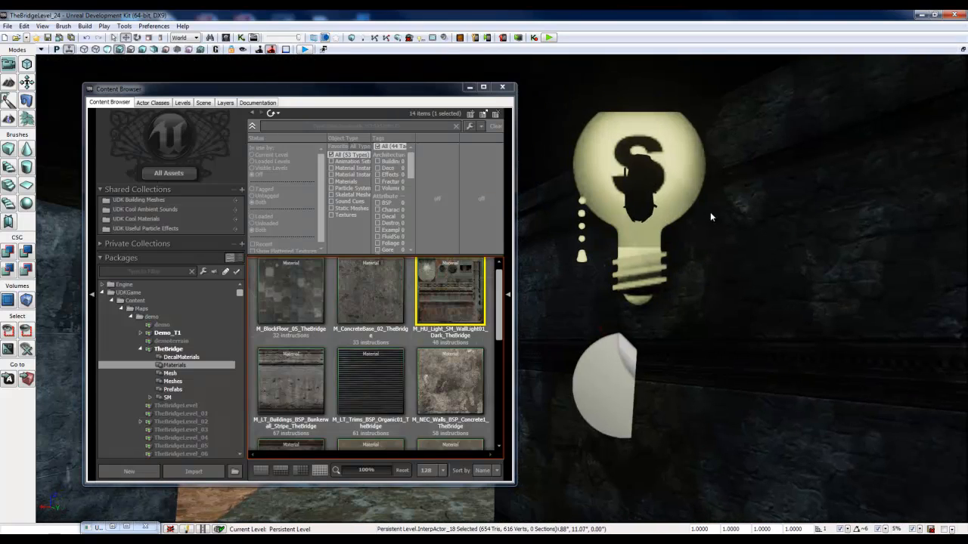
pyautogui.click(639, 230)
pyautogui.click(218, 49)
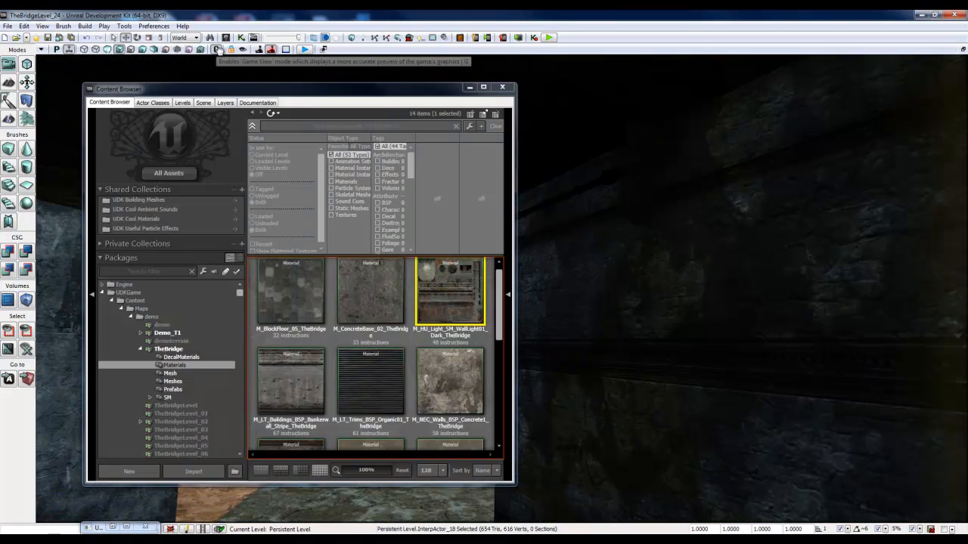
# Step: Turn off Game View, move back to the trigger, and review the Trigger, Toggle and Switch chain in Kismet with nothing selected
pyautogui.click(218, 50)
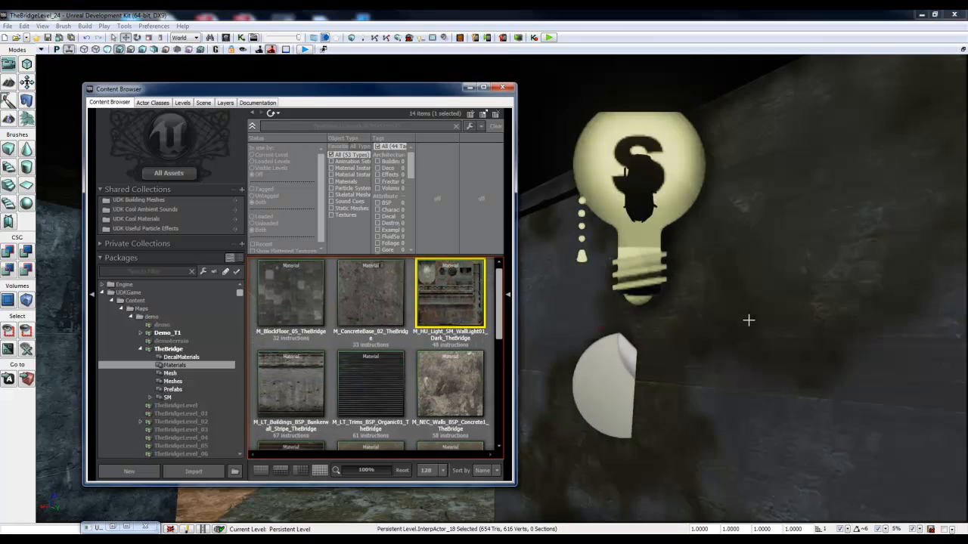
pyautogui.moveTo(749, 320); pyautogui.dragTo(570, 197)
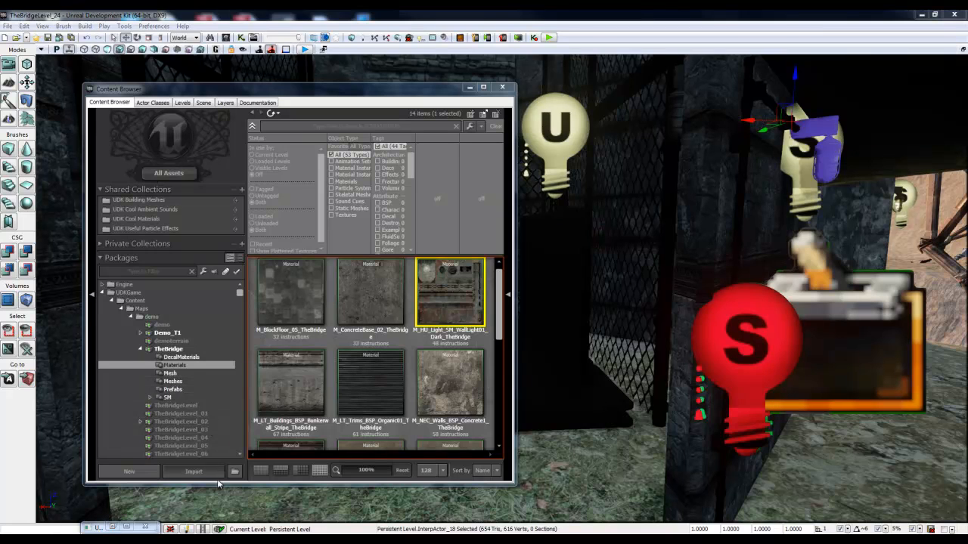
pyautogui.click(111, 529)
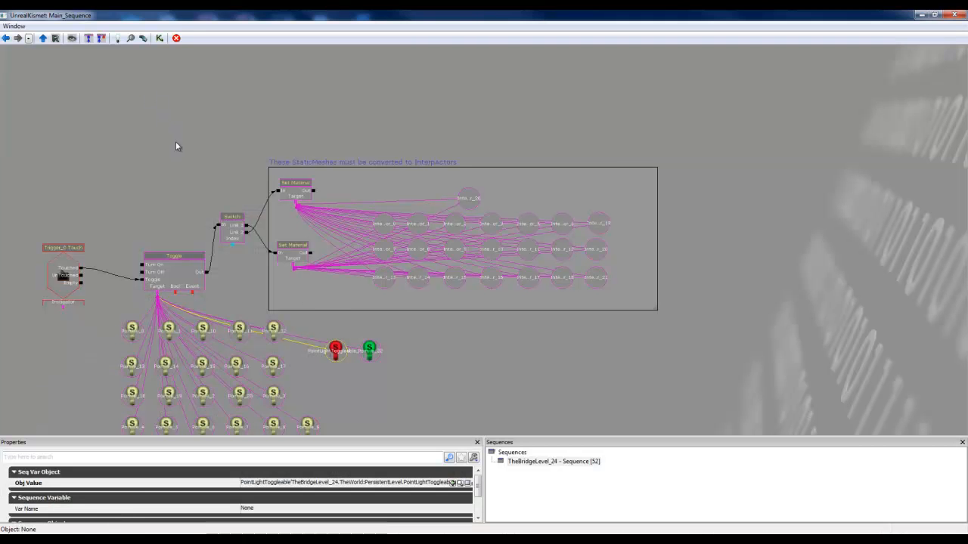
pyautogui.scroll(6, 176, 147)
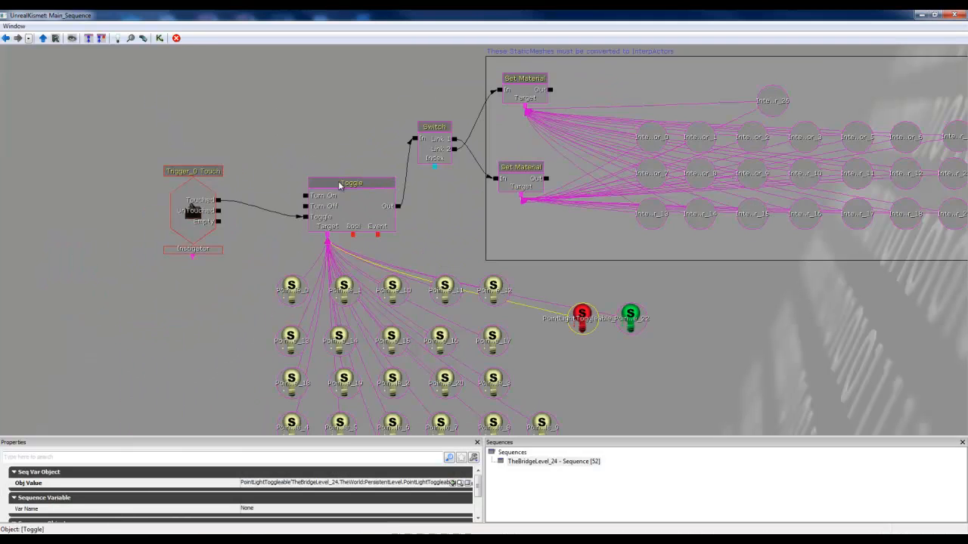
pyautogui.moveTo(261, 149); pyautogui.dragTo(150, 137)
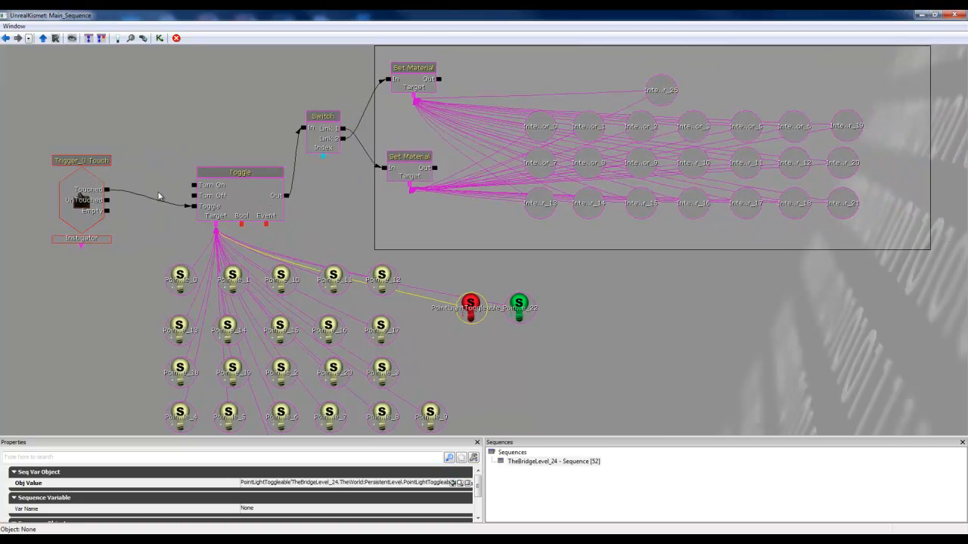
pyautogui.moveTo(338, 204); pyautogui.dragTo(319, 213)
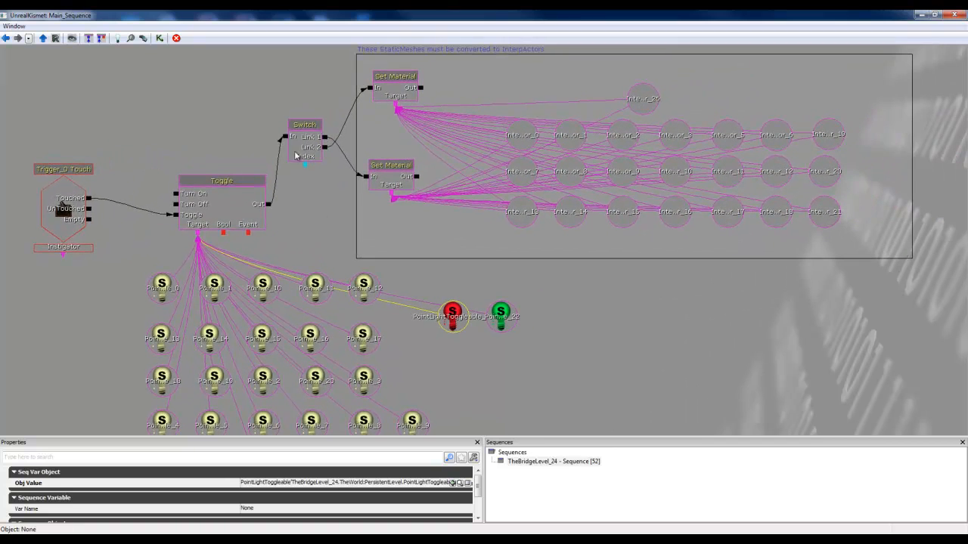
pyautogui.click(221, 98)
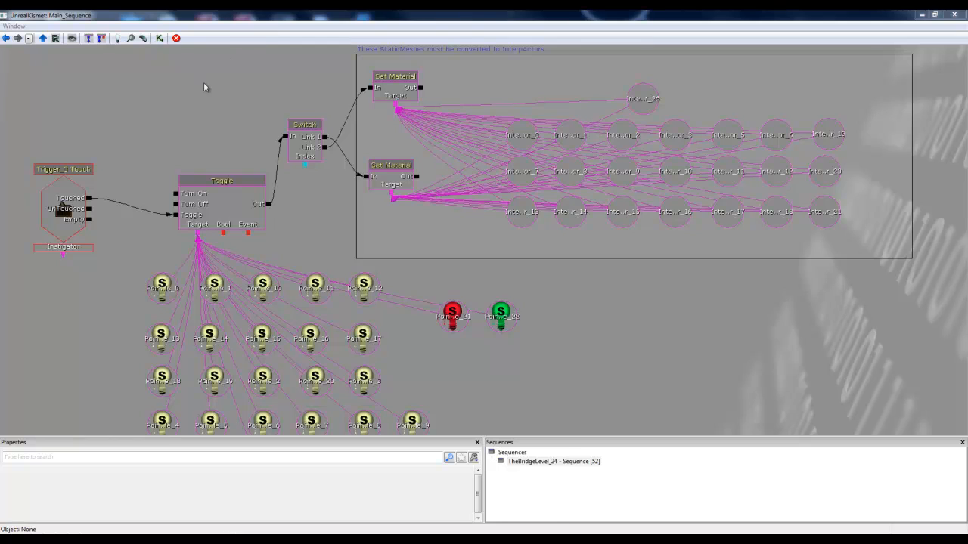
# Step: Add a new Switch action in the empty space above the Toggle action
pyautogui.moveTo(208, 94); pyautogui.dragTo(223, 186)
pyautogui.moveTo(262, 136); pyautogui.dragTo(293, 134)
pyautogui.rightClick(254, 73)
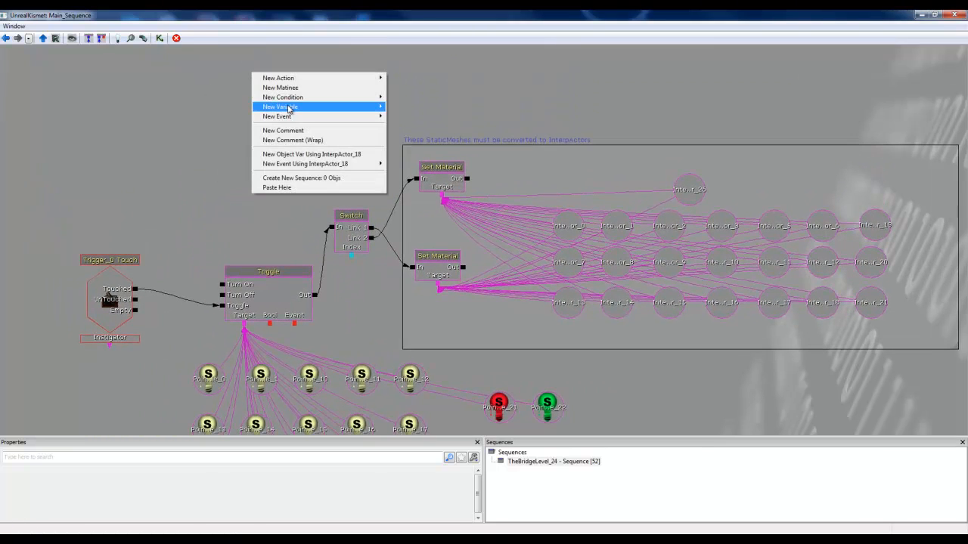
pyautogui.moveTo(287, 78)
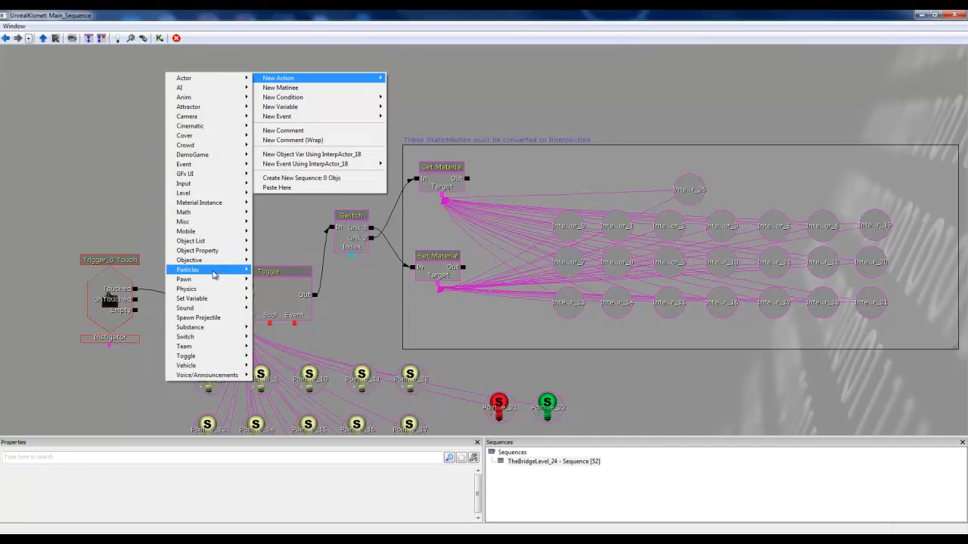
pyautogui.moveTo(208, 338)
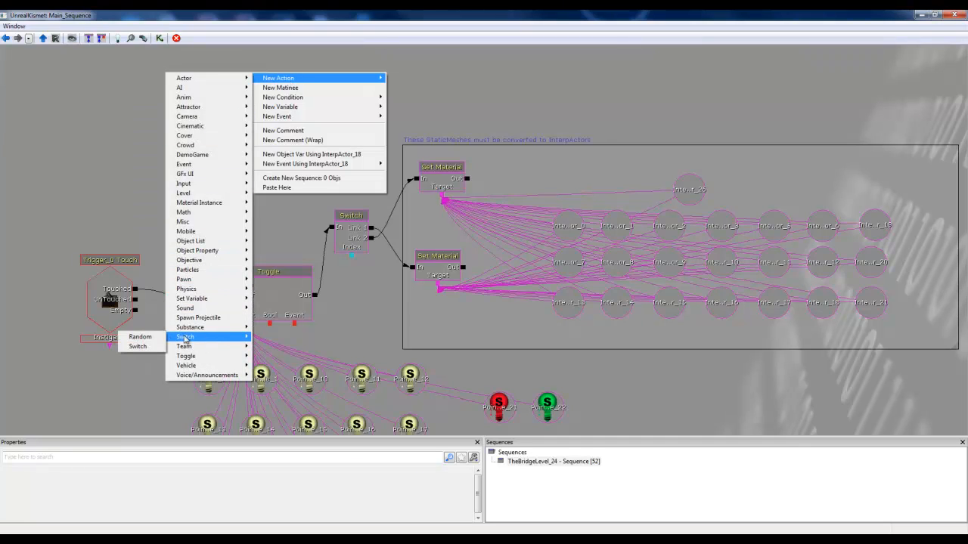
pyautogui.click(137, 346)
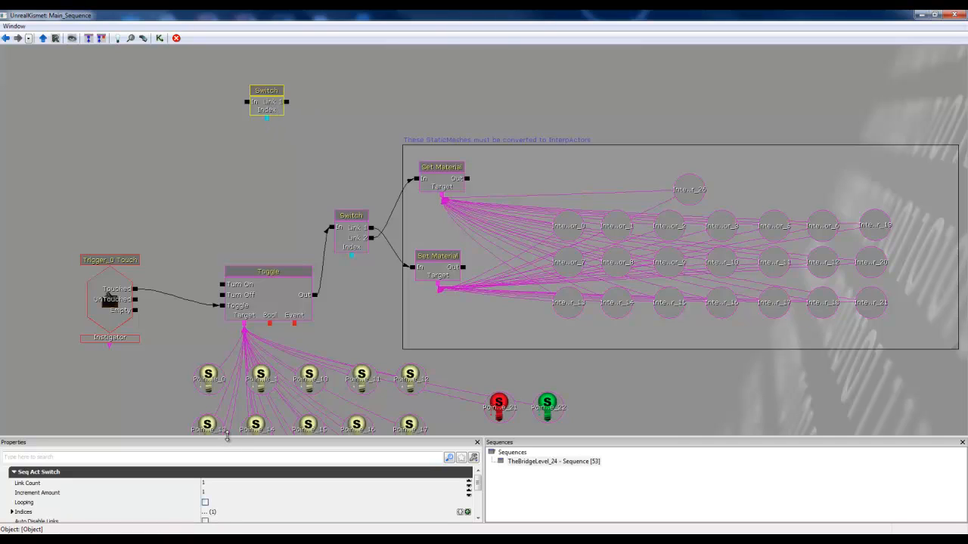
# Step: Enlarge the Properties area, then set the new Switch's Link Count to 2 and enable Looping
pyautogui.moveTo(229, 437); pyautogui.dragTo(257, 354)
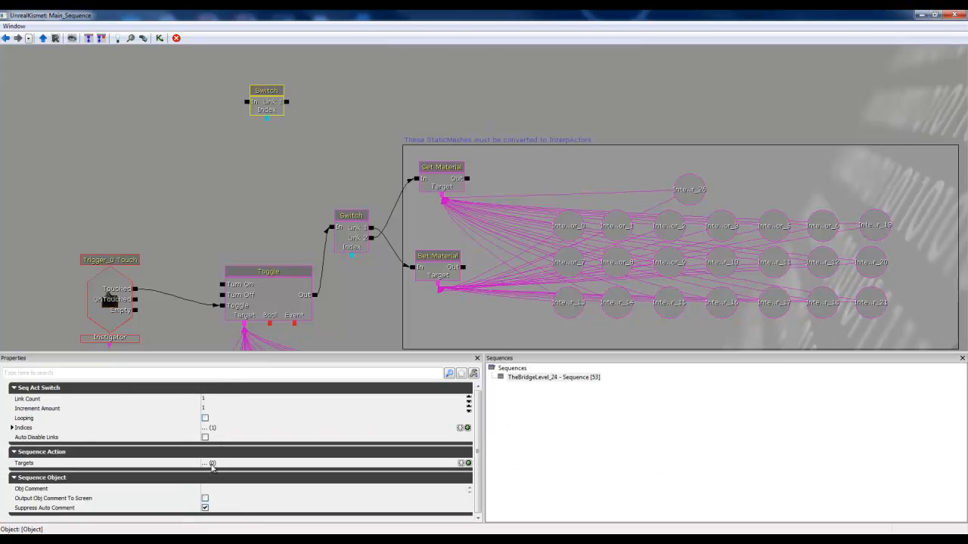
pyautogui.click(219, 399)
pyautogui.write('2')
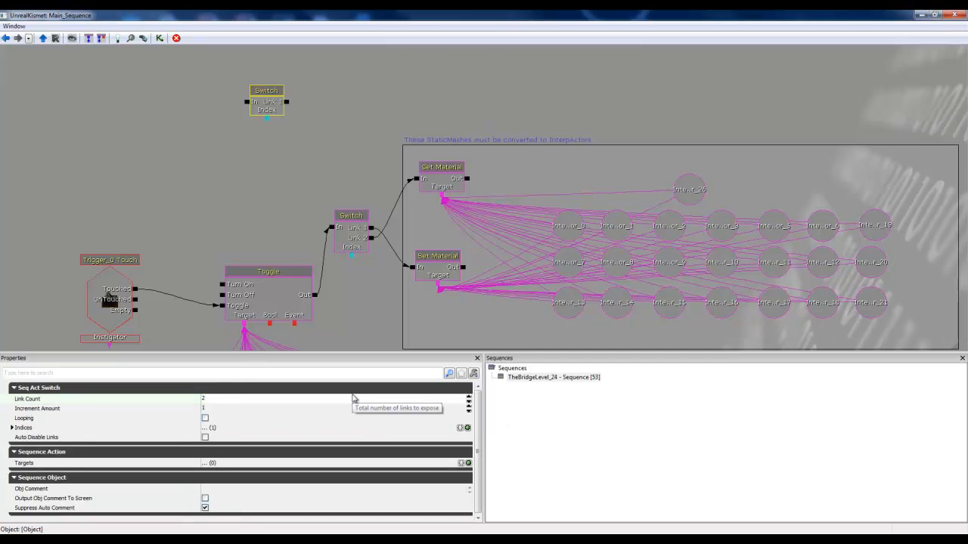
pyautogui.click(205, 418)
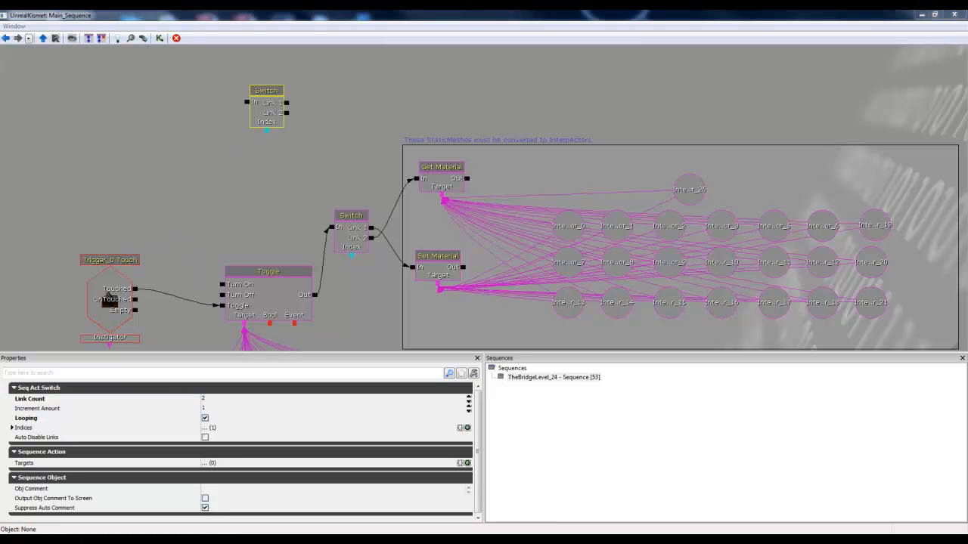
# Step: Add two Set Material actions beside the new Switch, one above the other
pyautogui.moveTo(116, 291); pyautogui.dragTo(113, 291)
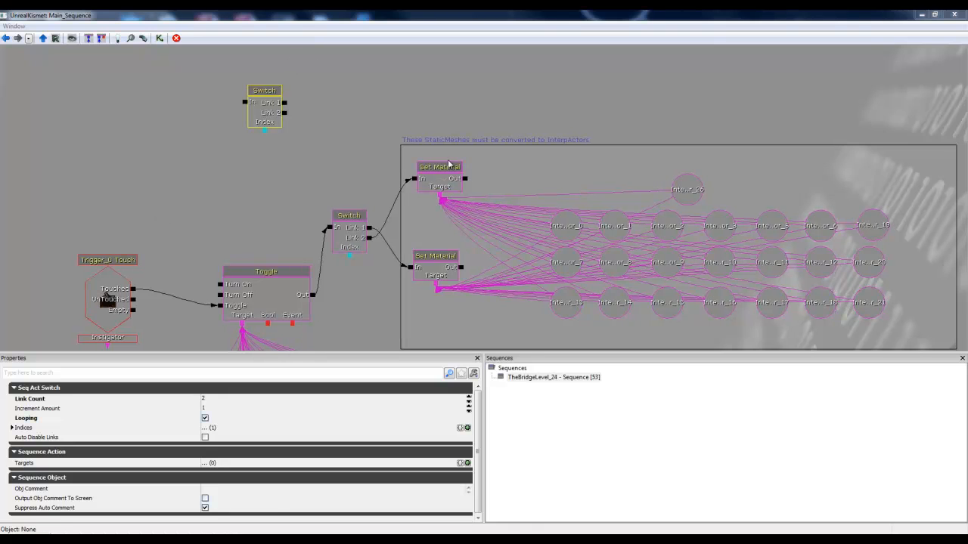
pyautogui.rightClick(327, 52)
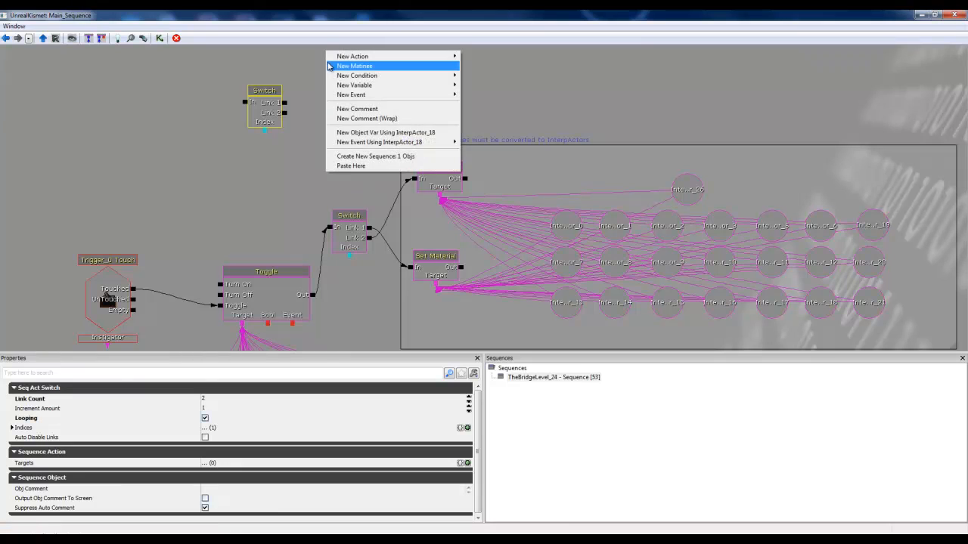
pyautogui.moveTo(344, 59)
pyautogui.moveTo(302, 59)
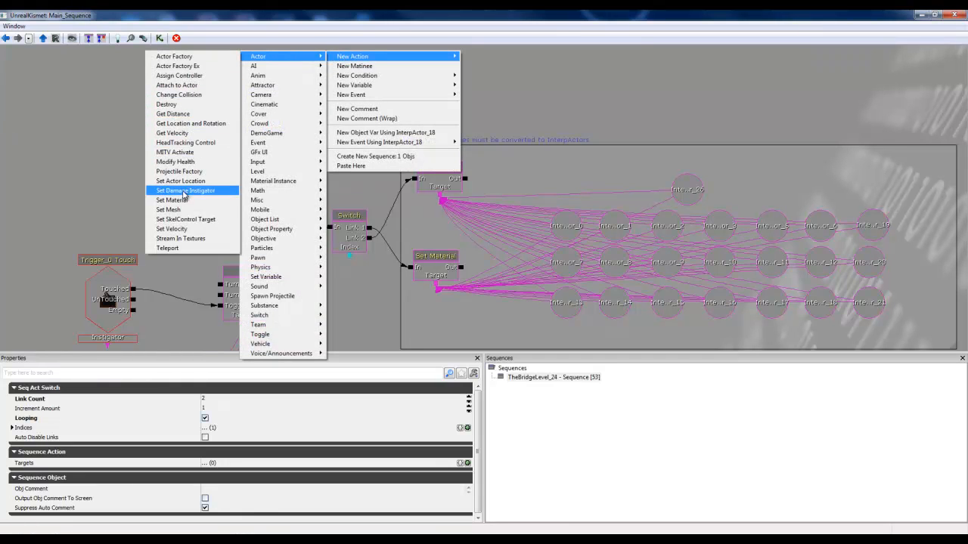
pyautogui.click(181, 200)
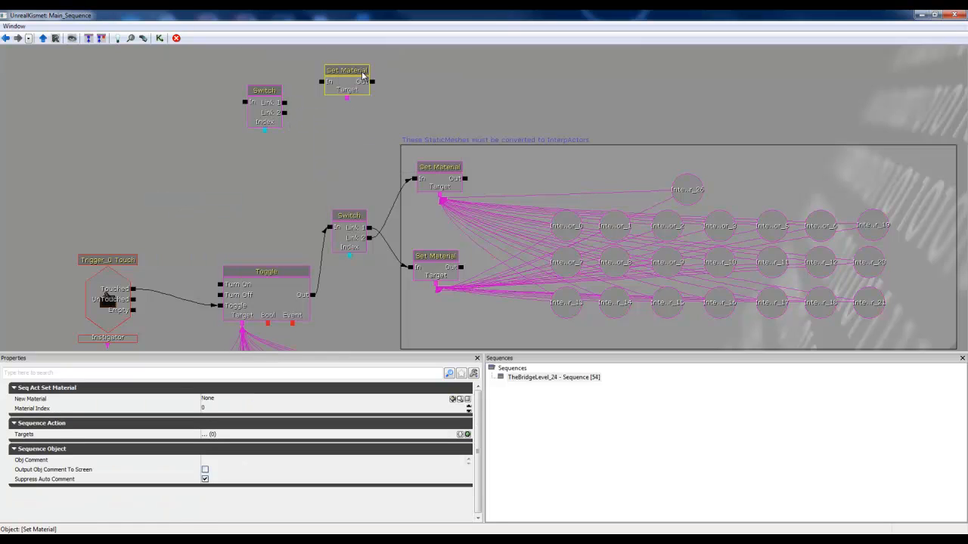
pyautogui.rightClick(333, 117)
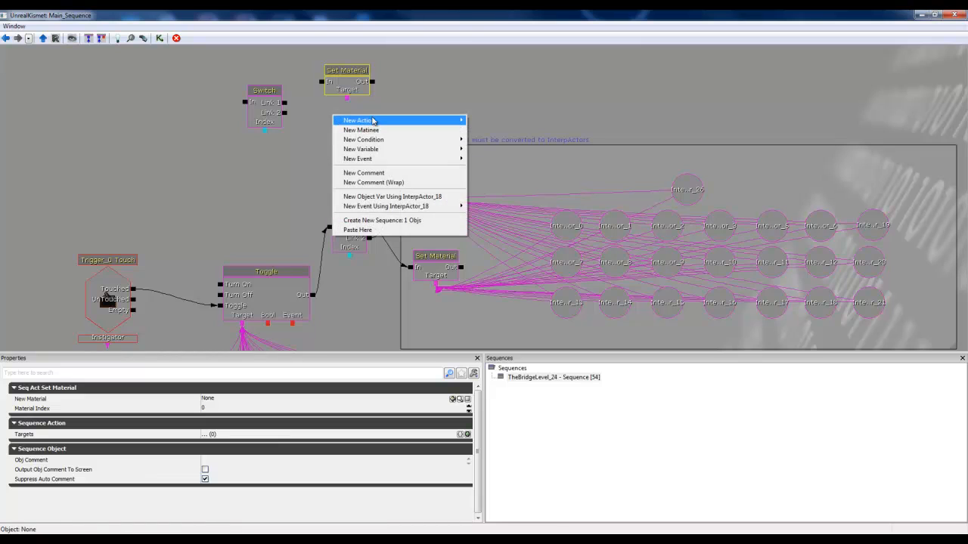
pyautogui.moveTo(372, 120)
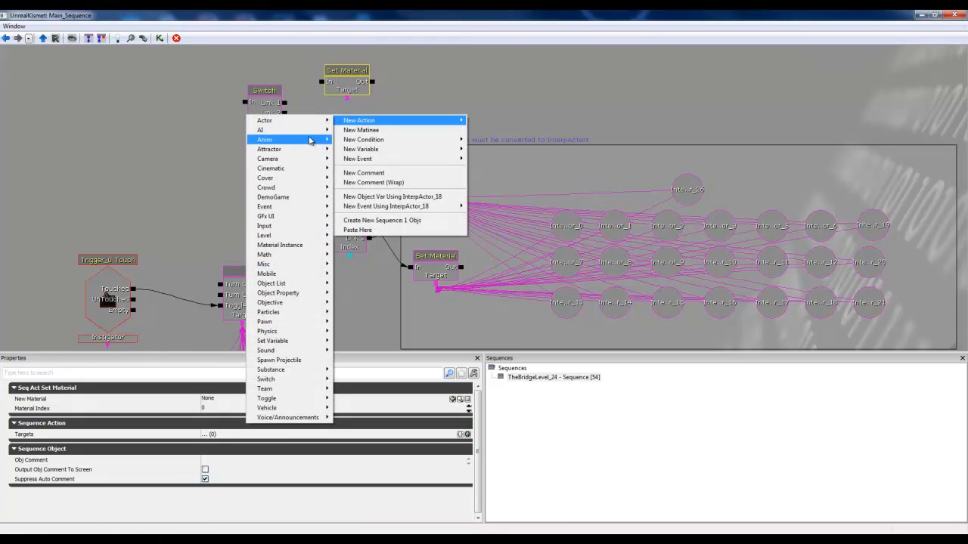
pyautogui.moveTo(302, 125)
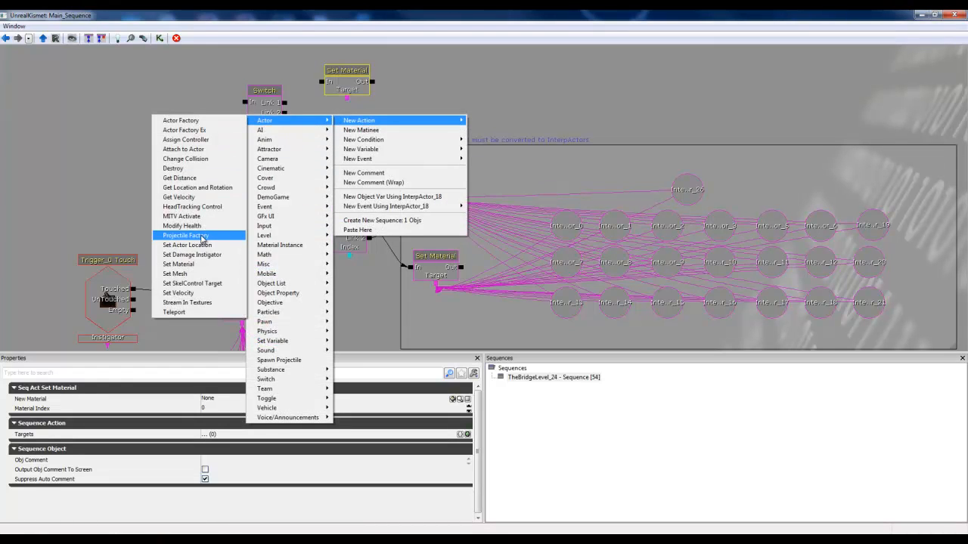
pyautogui.click(195, 264)
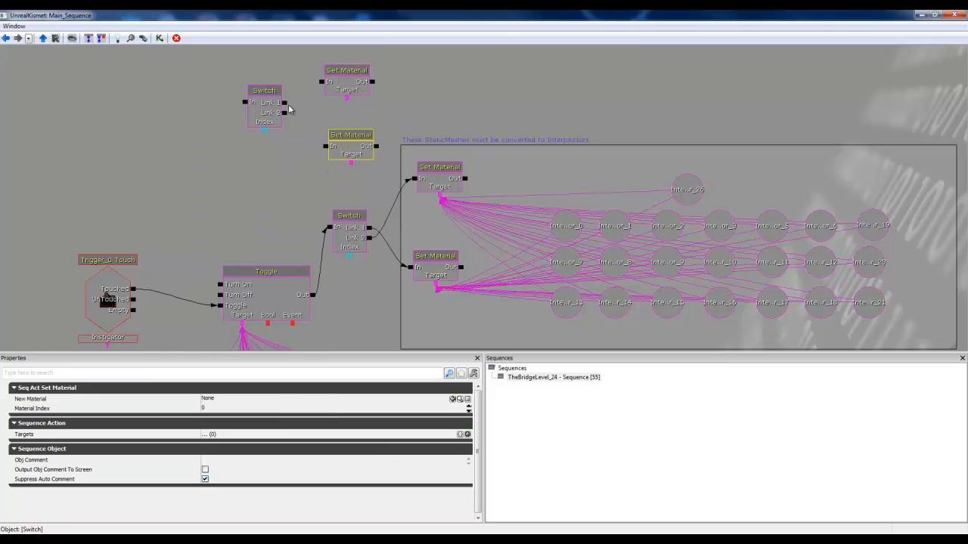
# Step: Wire the new Switch's Link 2 to the upper new Set Material, Link 1 to the lower one, and Toggle's Out to its In
pyautogui.moveTo(288, 114); pyautogui.dragTo(313, 123)
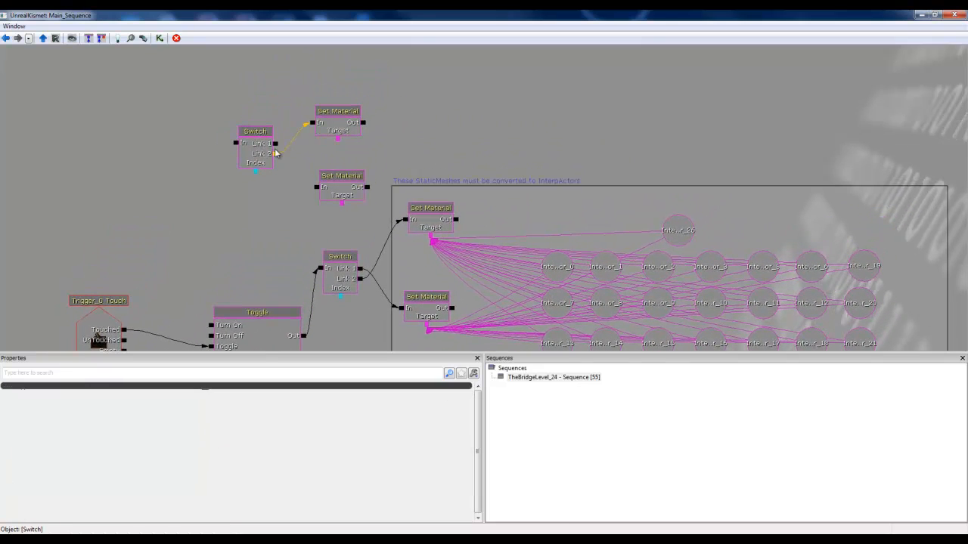
pyautogui.moveTo(275, 153); pyautogui.dragTo(316, 187)
pyautogui.moveTo(303, 336); pyautogui.dragTo(234, 144)
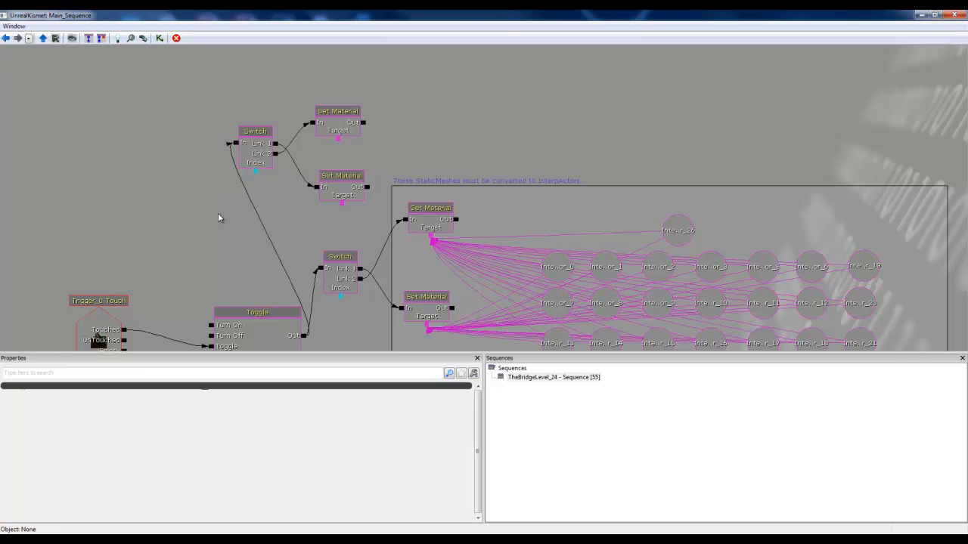
# Step: Delete the new Switch and the two new, unassigned Set Material actions
pyautogui.click(260, 155)
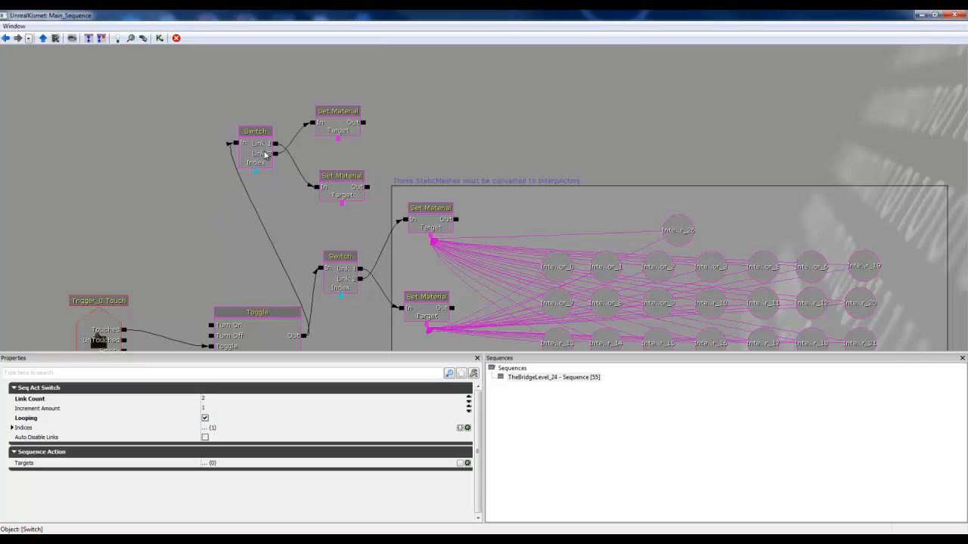
pyautogui.press('Delete')
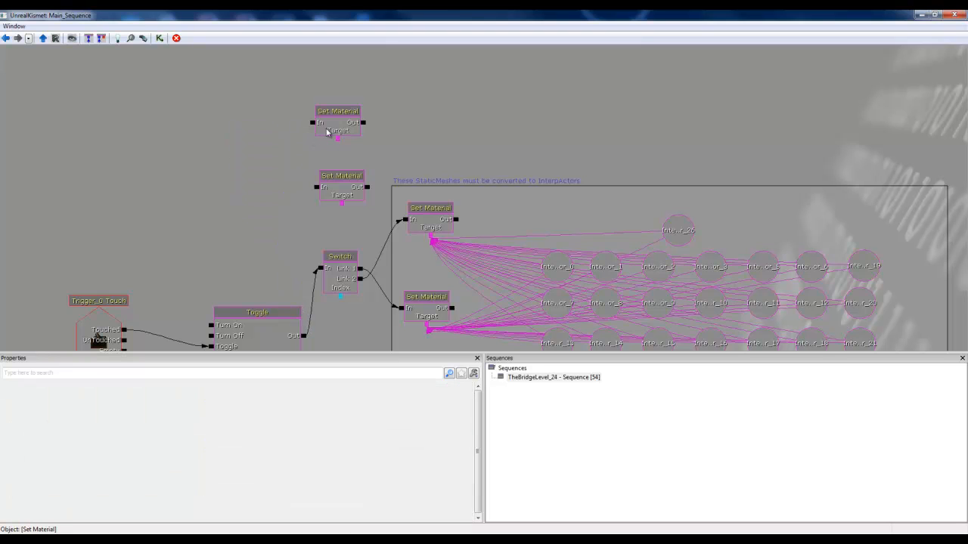
pyautogui.click(331, 130)
pyautogui.press('Delete')
pyautogui.click(339, 194)
pyautogui.press('Delete')
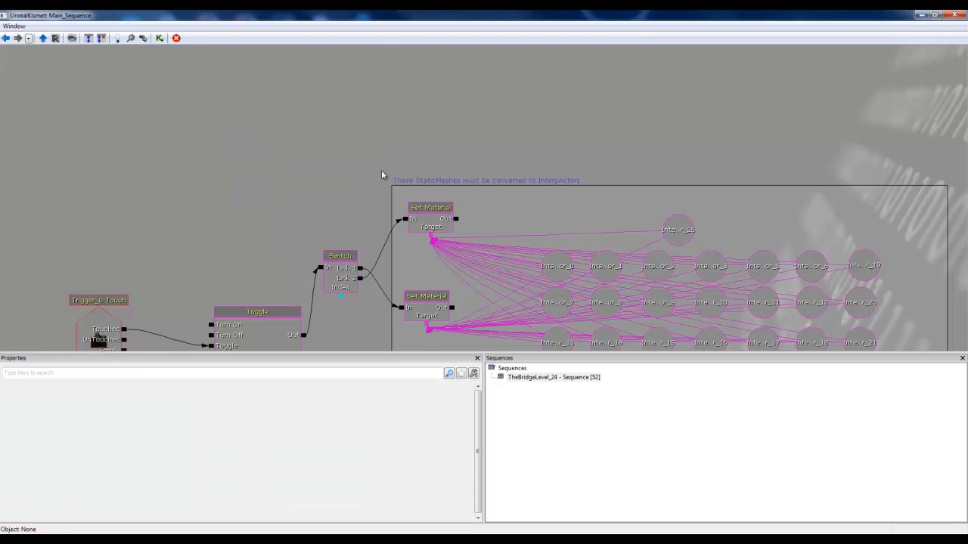
# Step: Inspect the New Material property of the upper and then the lower original Set Material action
pyautogui.moveTo(455, 114); pyautogui.dragTo(391, 31)
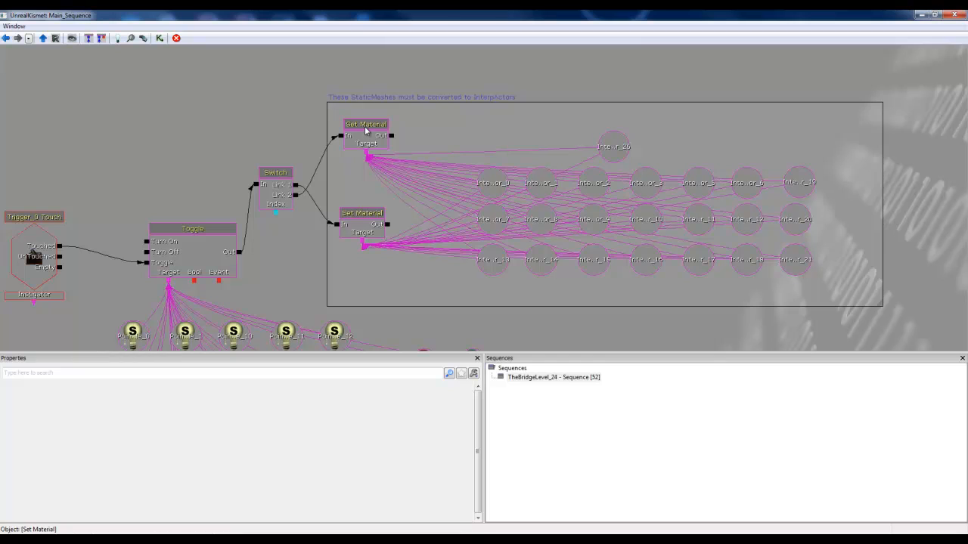
pyautogui.click(366, 134)
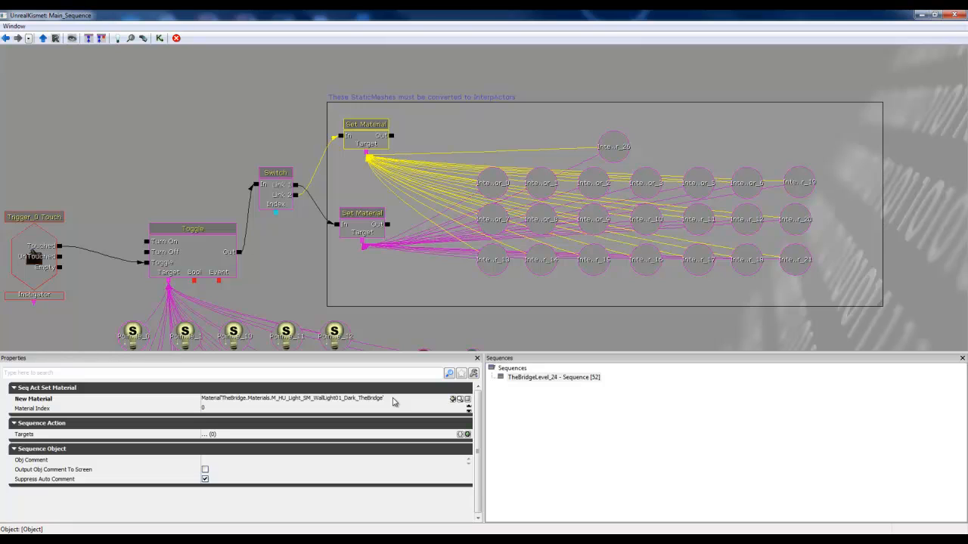
pyautogui.click(363, 221)
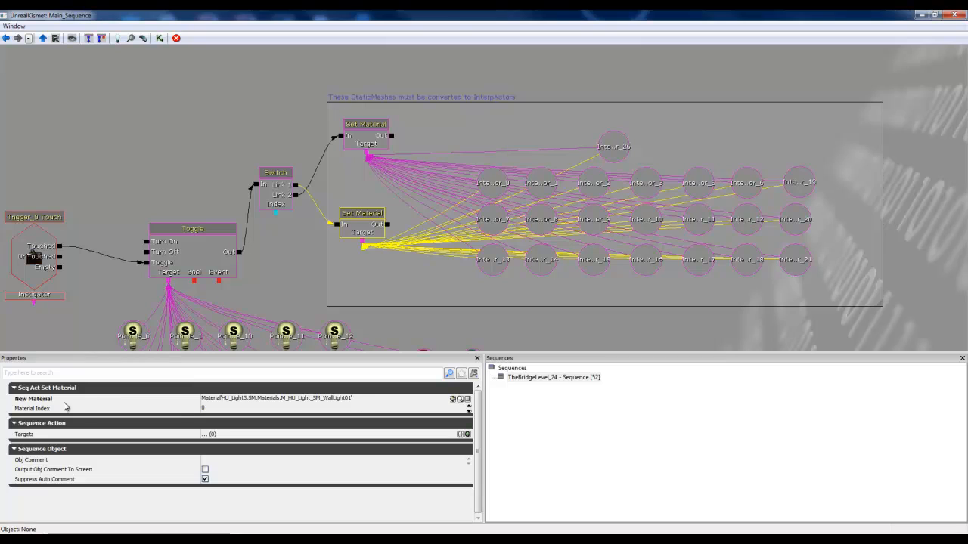
pyautogui.click(364, 402)
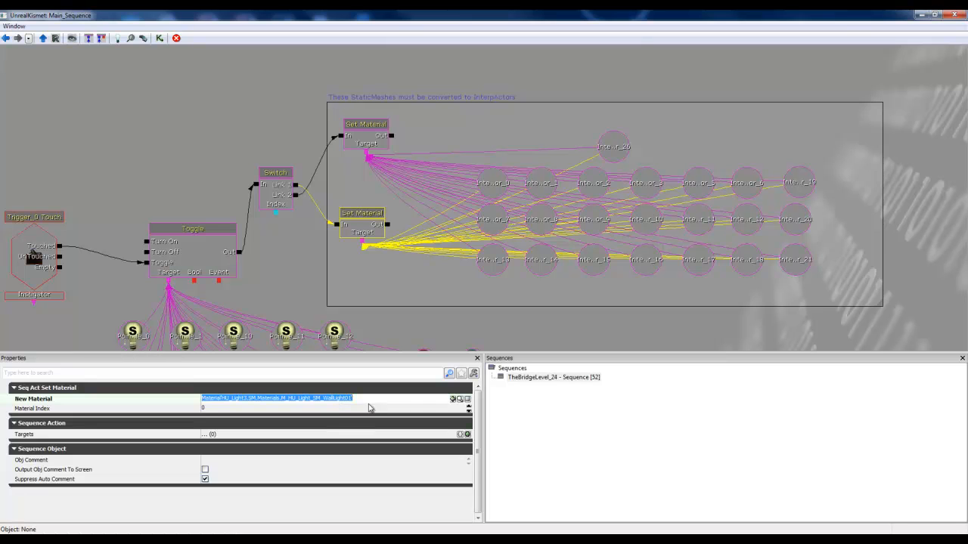
# Step: Assign M_HU_Light_SM_WallLight01 from the Content Browser as the lower Set Material's New Material, and open its Material Index for editing
pyautogui.click(459, 399)
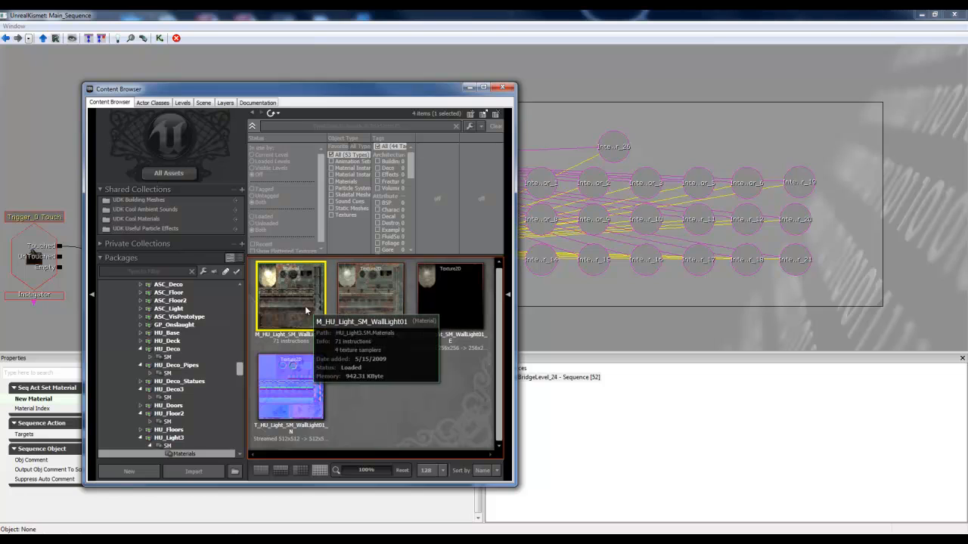
pyautogui.moveTo(330, 98); pyautogui.dragTo(720, 70)
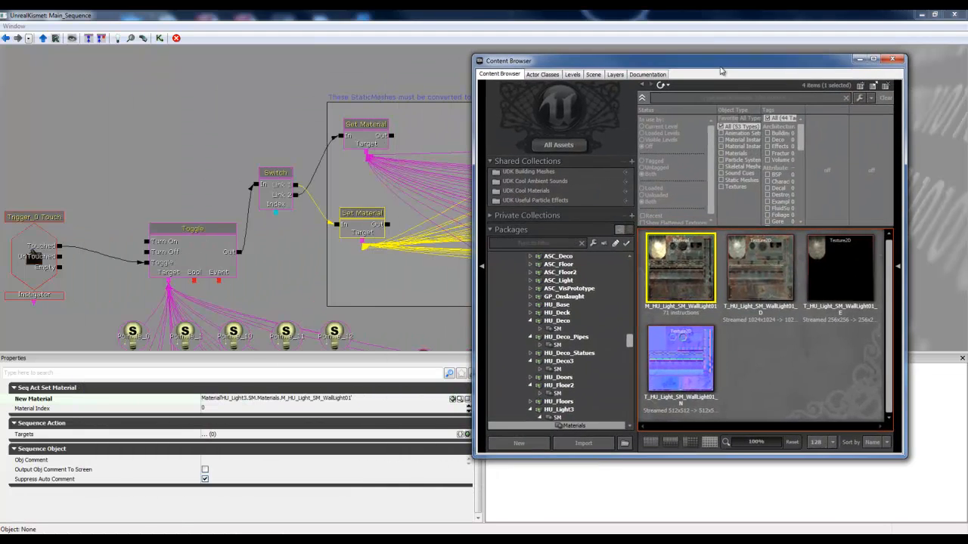
pyautogui.click(453, 399)
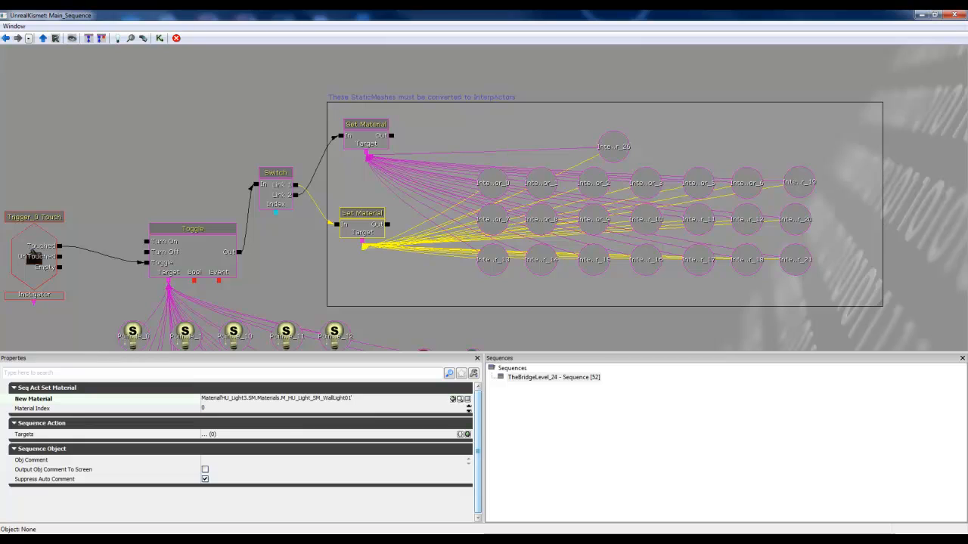
pyautogui.click(219, 409)
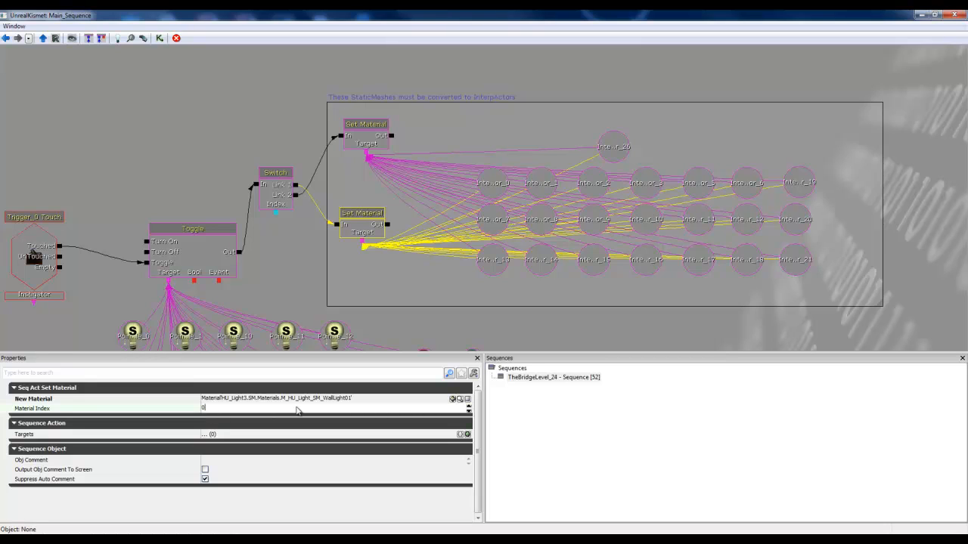
# Step: Review the lower Set Material's New Material and Material Index, and minimize the Kismet window
pyautogui.click(345, 400)
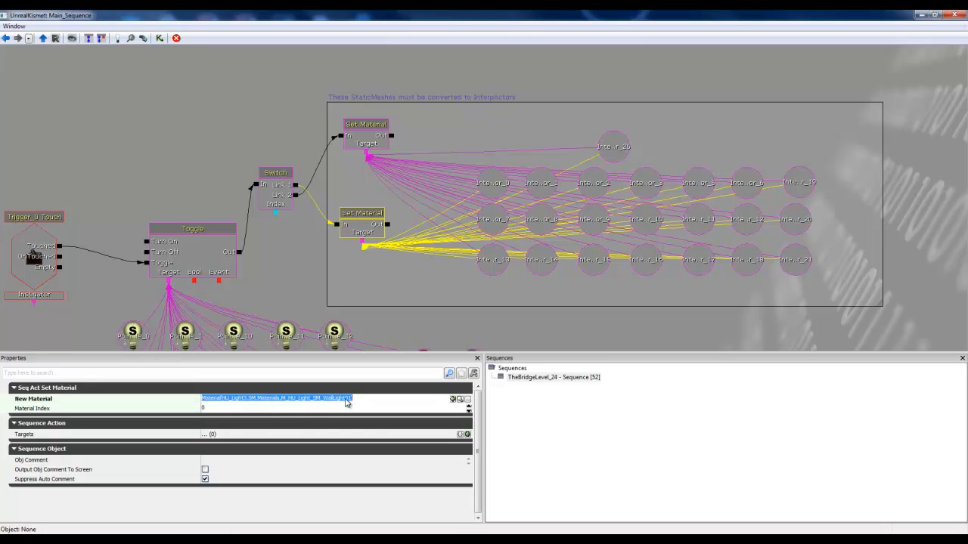
pyautogui.click(220, 409)
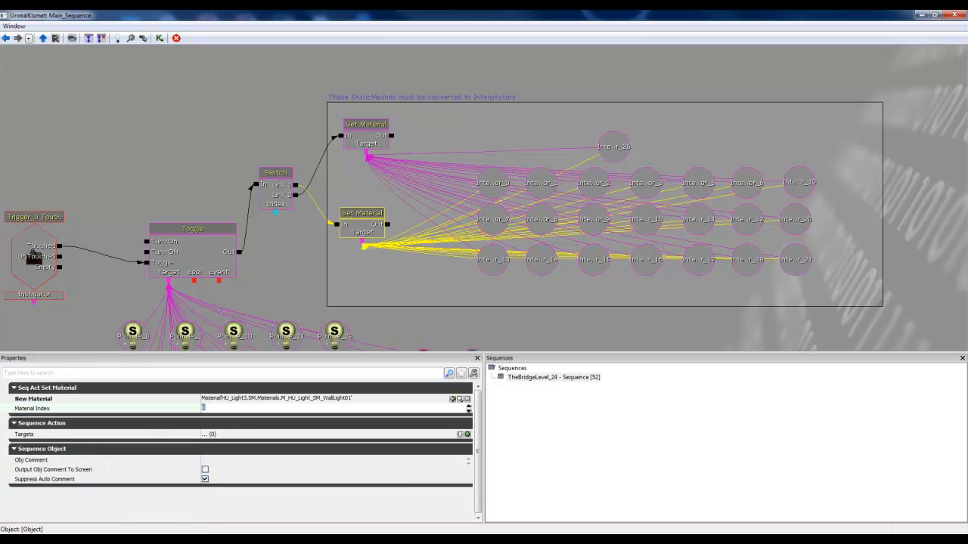
pyautogui.click(920, 15)
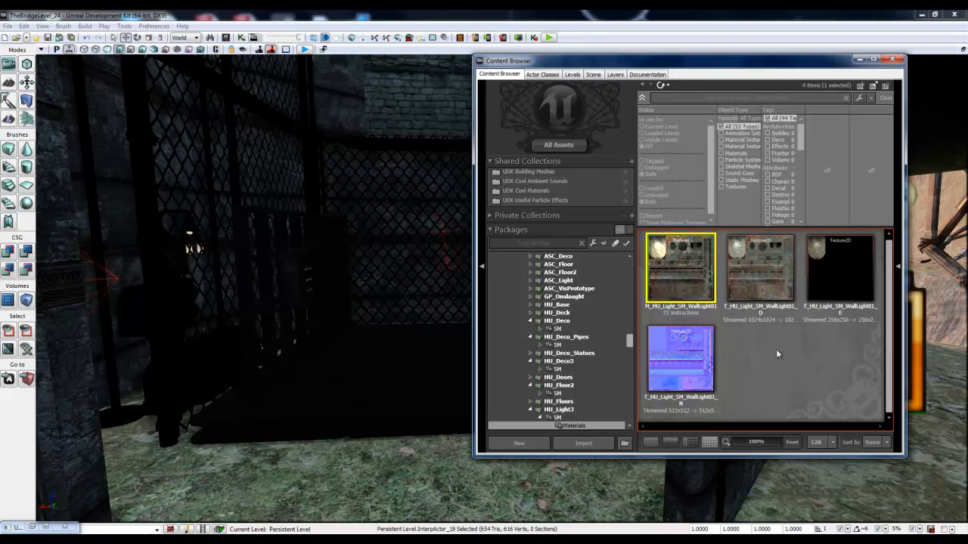
# Step: Open the properties of the selected wall lamp InterpActor_18 and locate its static mesh in the Content Browser
pyautogui.click(419, 287)
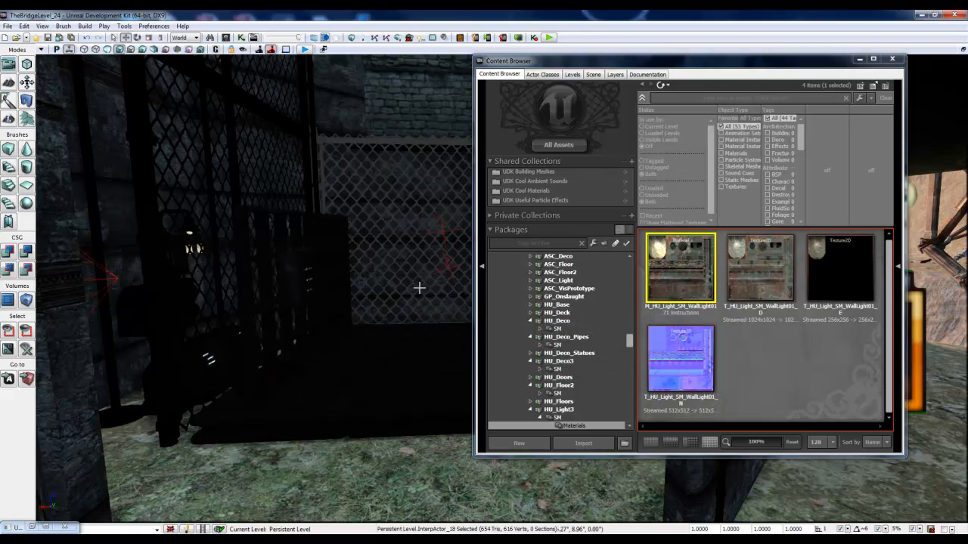
pyautogui.moveTo(420, 288); pyautogui.dragTo(315, 274, button='right')
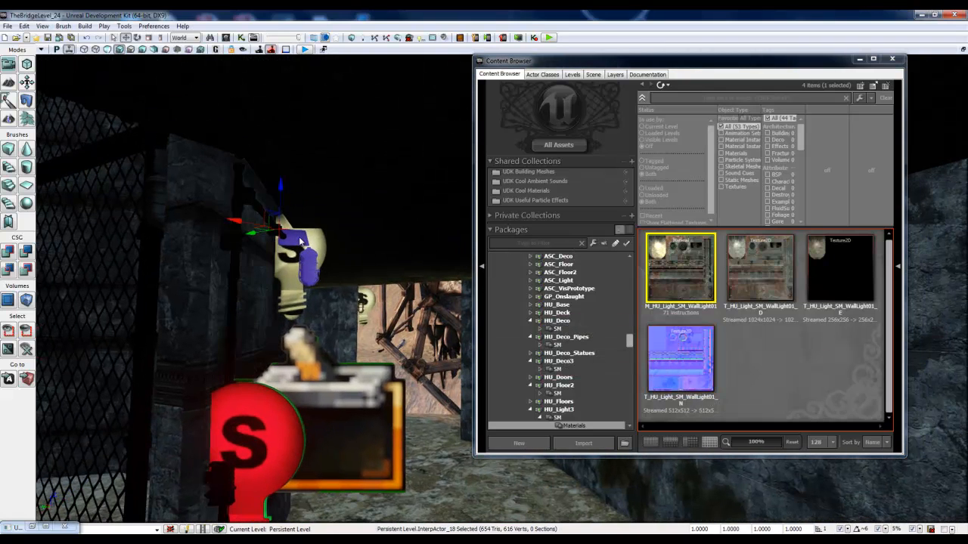
pyautogui.doubleClick(300, 242)
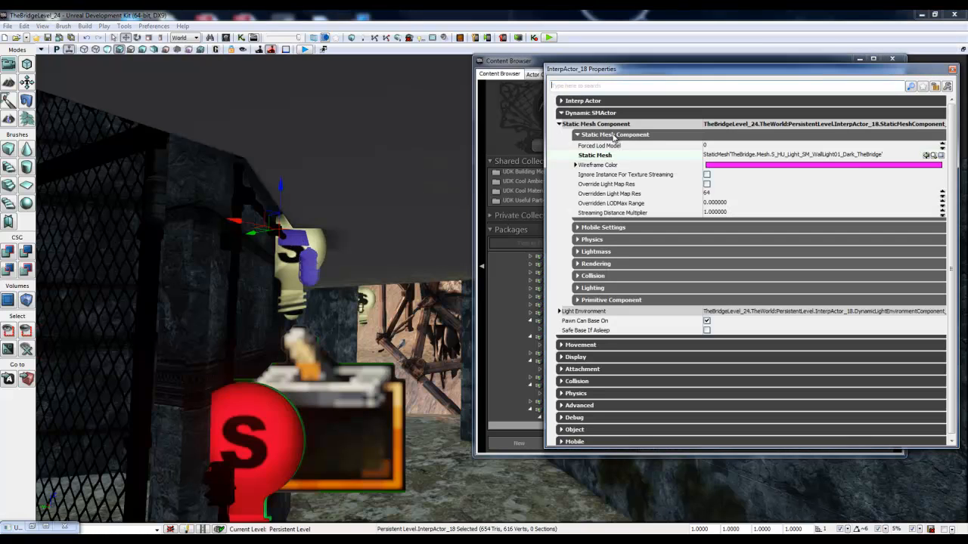
pyautogui.moveTo(661, 74); pyautogui.dragTo(448, 85)
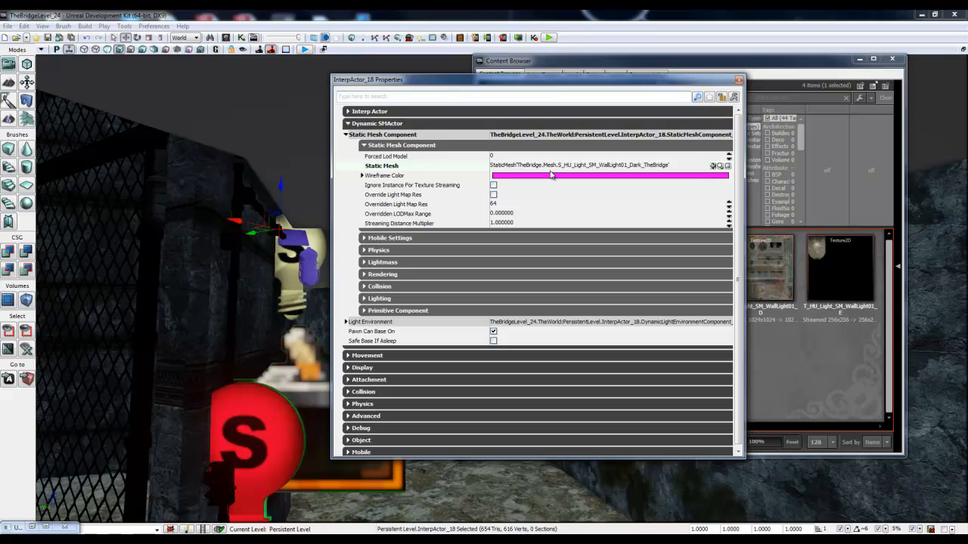
pyautogui.click(720, 167)
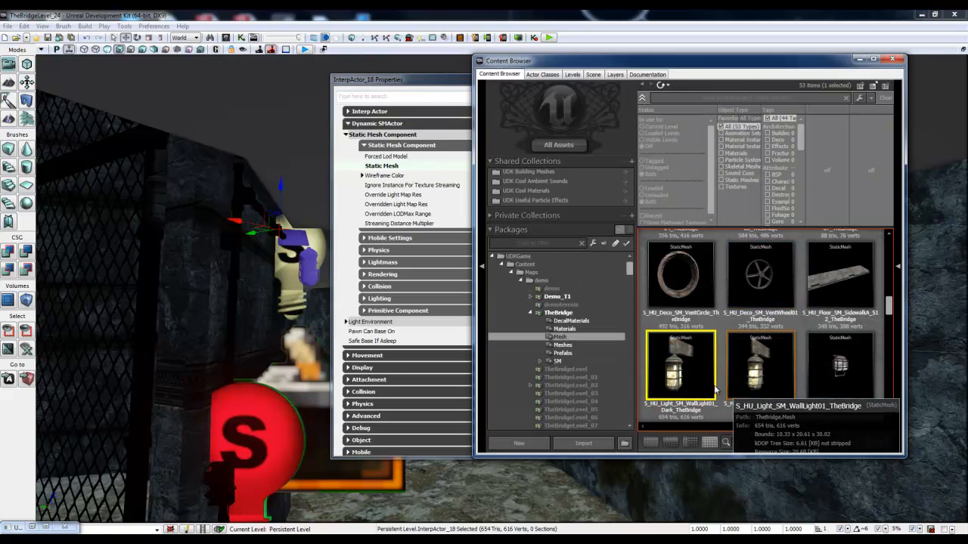
# Step: Inspect the LOD material elements of S_HU_Light_SM_WallLight01_Dark_TheBridge in the Static Mesh Editor, and close the editor and Content Browser
pyautogui.doubleClick(672, 375)
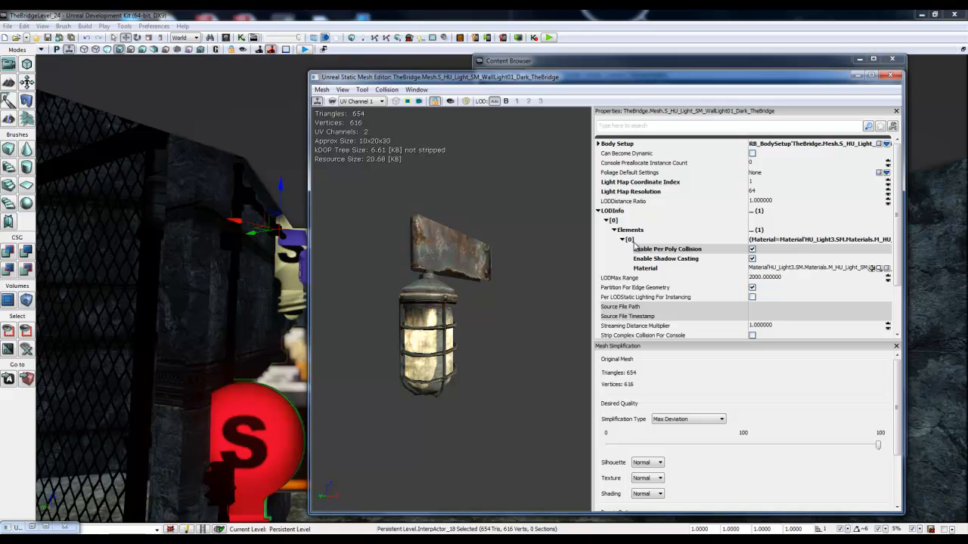
pyautogui.click(890, 75)
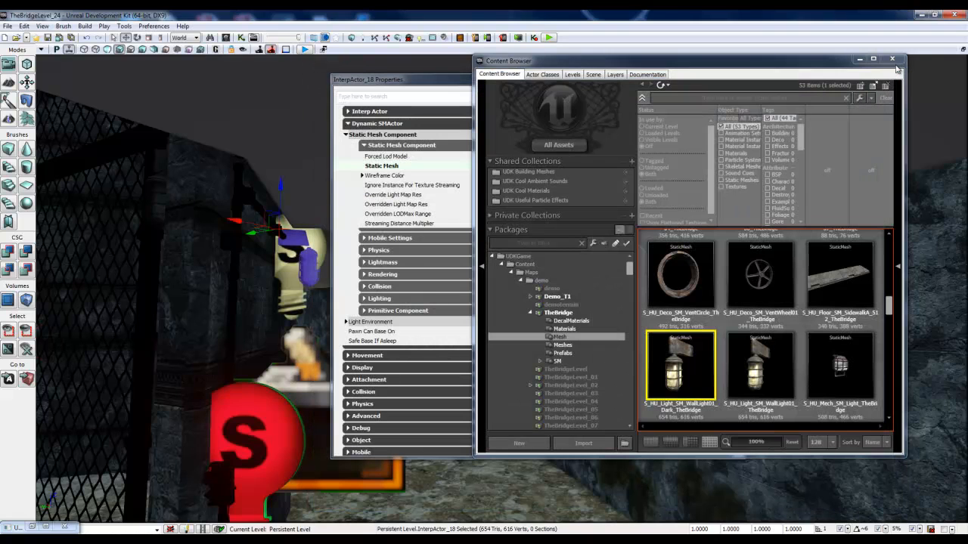
pyautogui.click(896, 62)
pyautogui.click(896, 62)
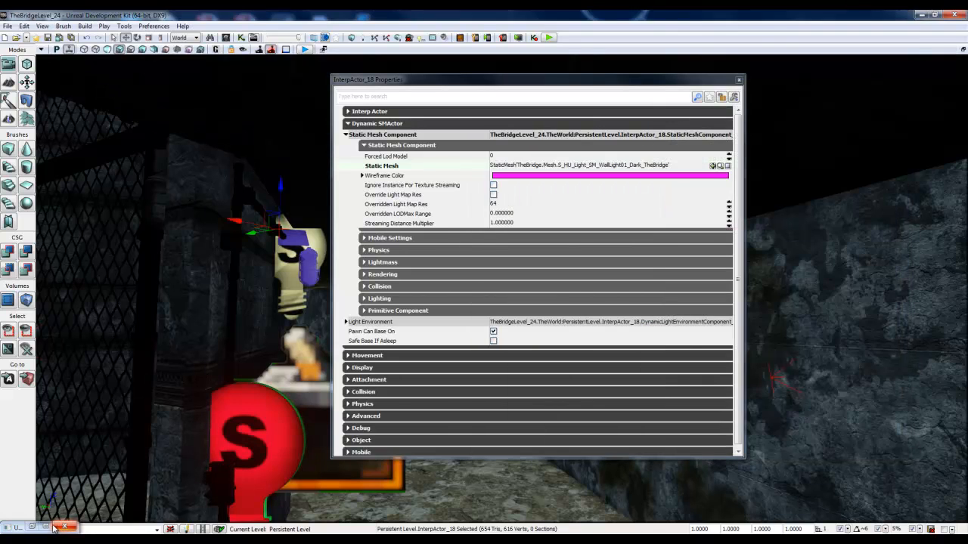
# Step: Return to Kismet and examine the upper Set Material's New Material name and Material Index
pyautogui.click(48, 527)
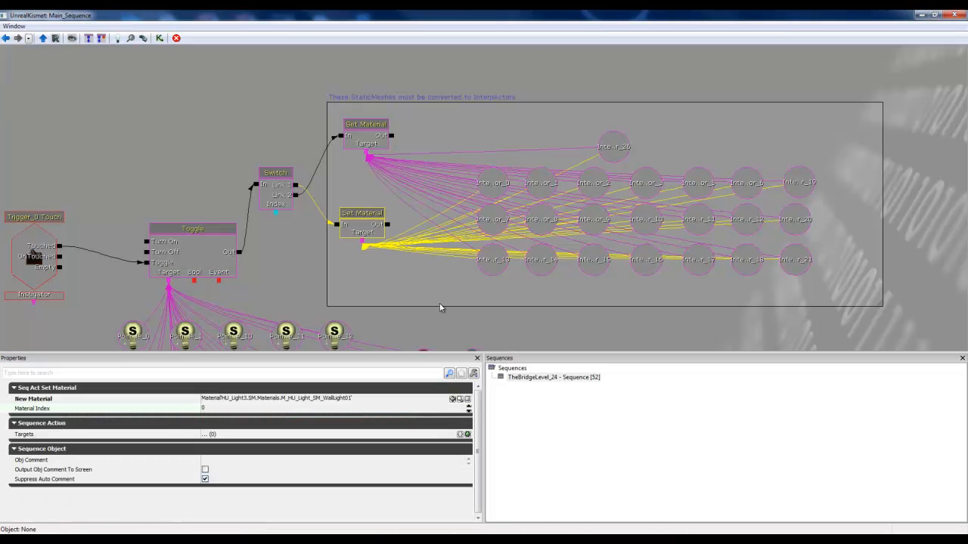
pyautogui.moveTo(409, 289); pyautogui.dragTo(419, 292)
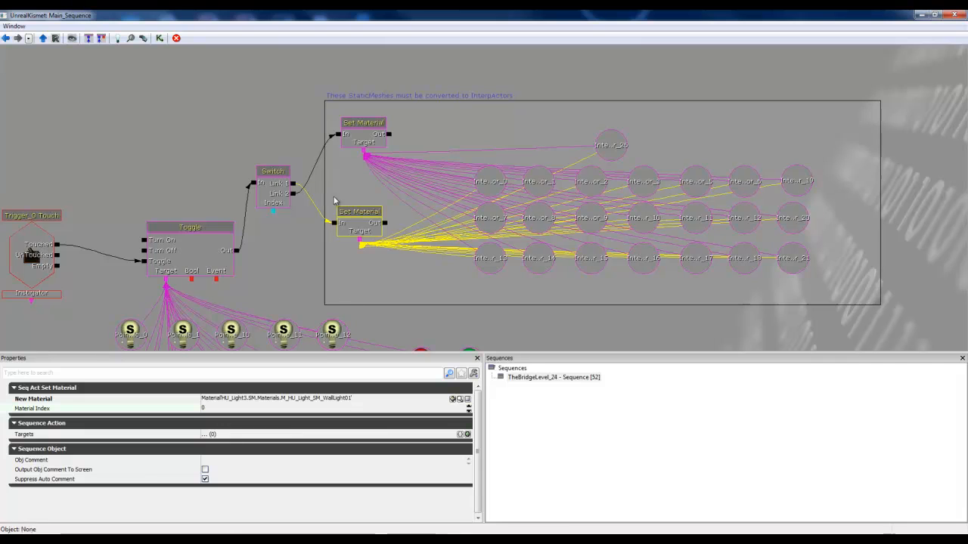
pyautogui.click(355, 141)
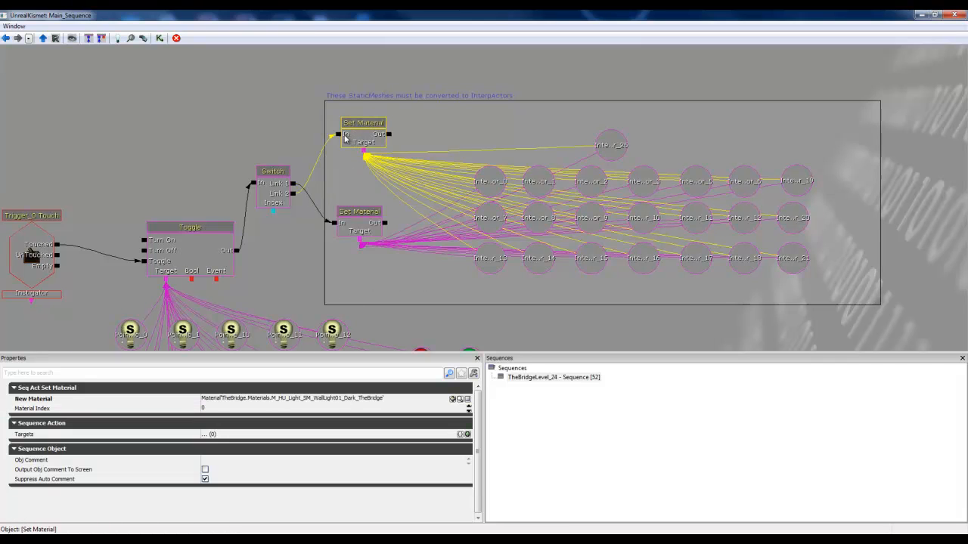
pyautogui.click(404, 401)
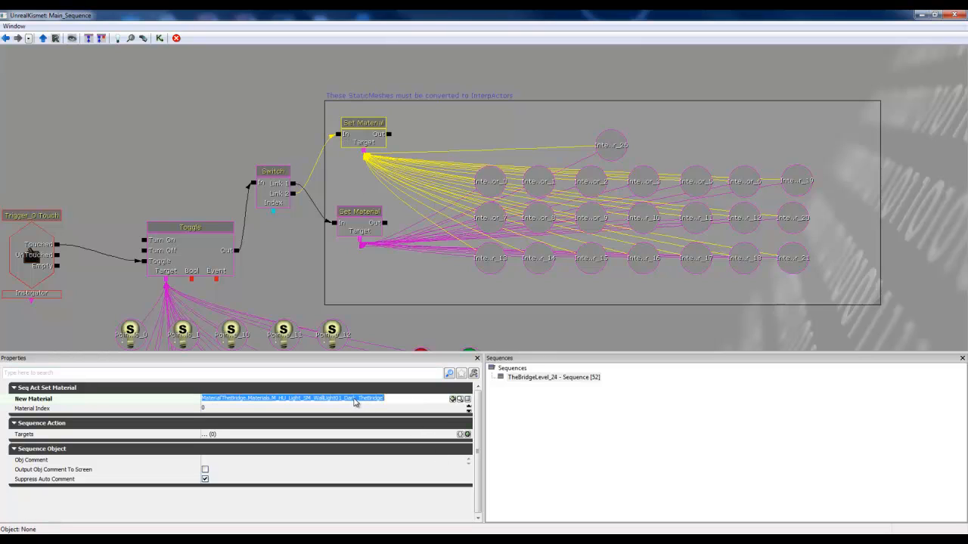
pyautogui.click(347, 402)
pyautogui.moveTo(344, 400); pyautogui.dragTo(355, 401)
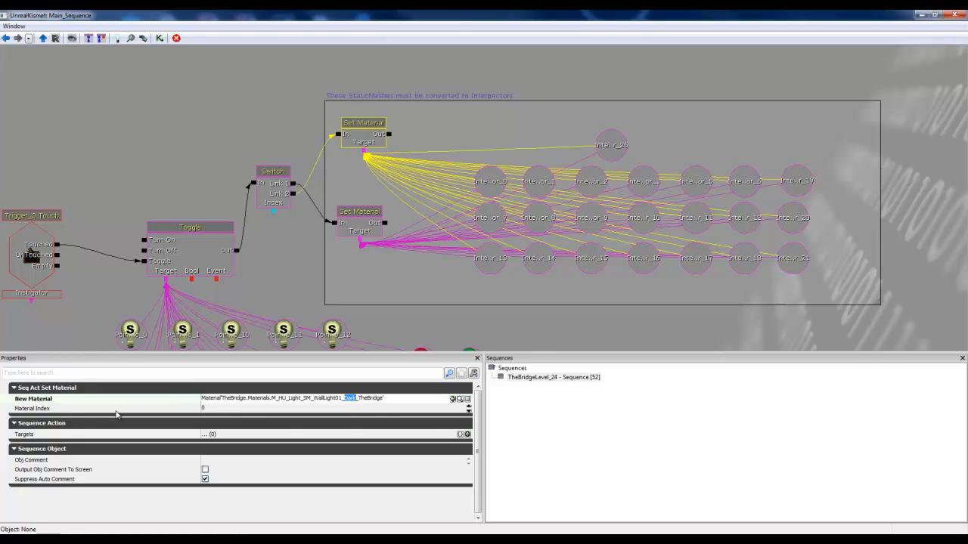
pyautogui.click(221, 409)
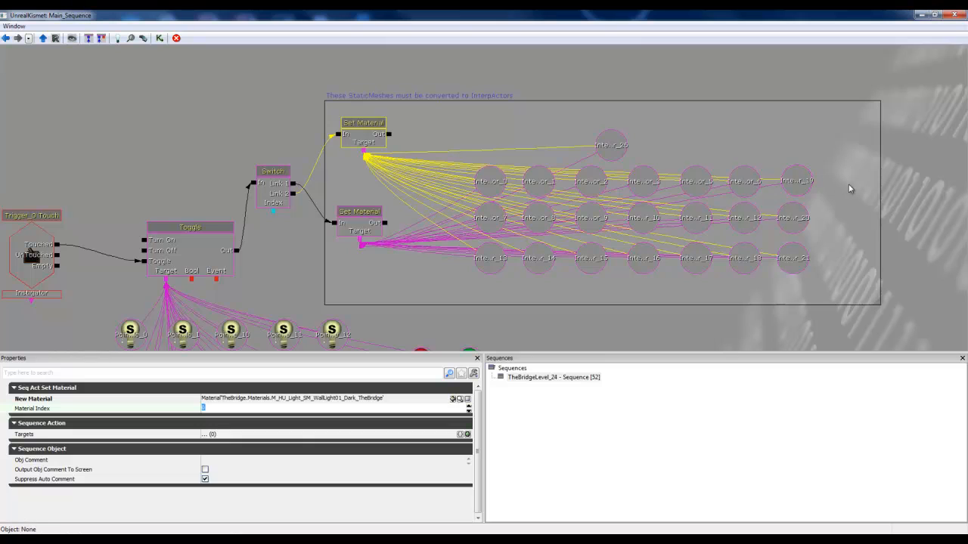
# Step: Inspect several of the InterpActor object variables wired to the two Set Material actions, including InterpActor_26, InterpActor_13 and InterpActor_14
pyautogui.click(821, 186)
pyautogui.click(611, 147)
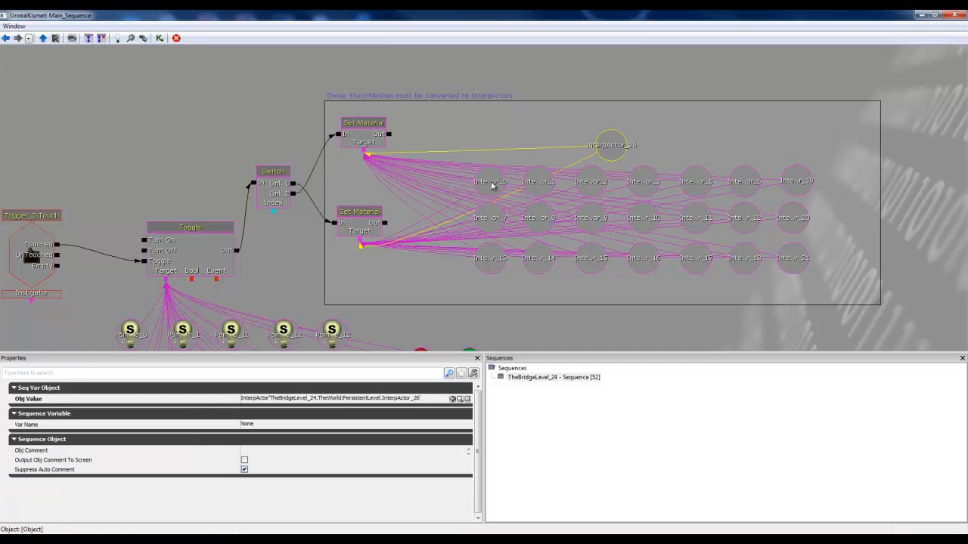
pyautogui.click(493, 219)
pyautogui.click(500, 261)
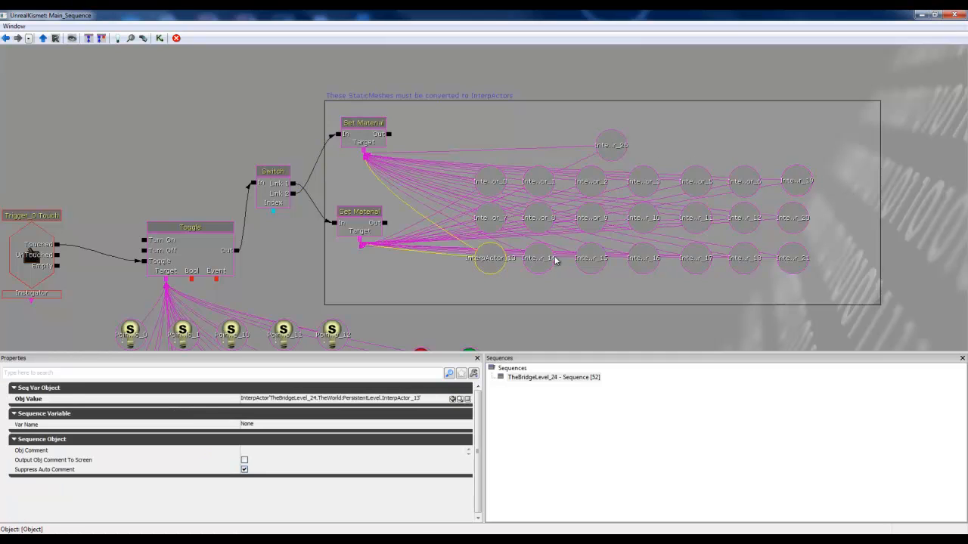
pyautogui.click(539, 260)
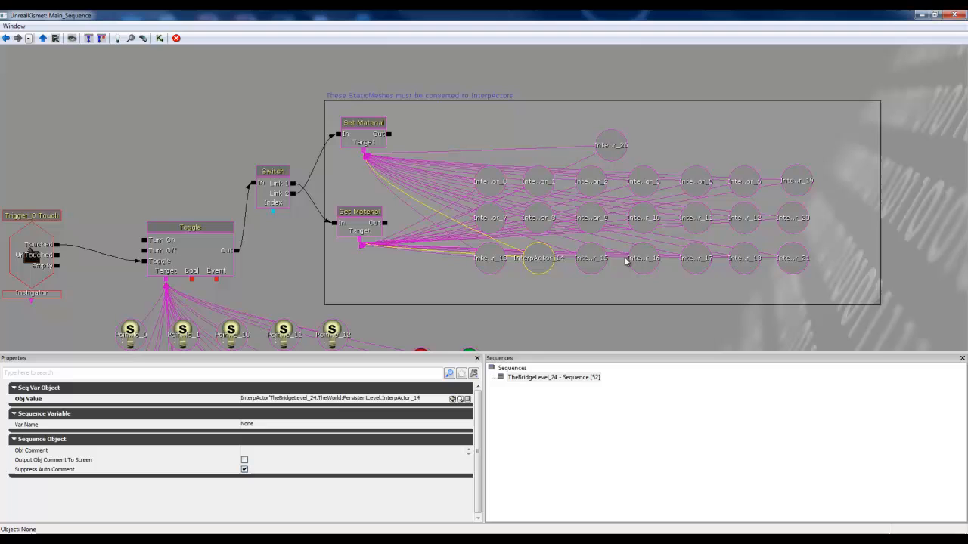
# Step: Close the InterpActor_18 properties and add three more wall lamp InterpActors to the selection in the level
pyautogui.click(922, 16)
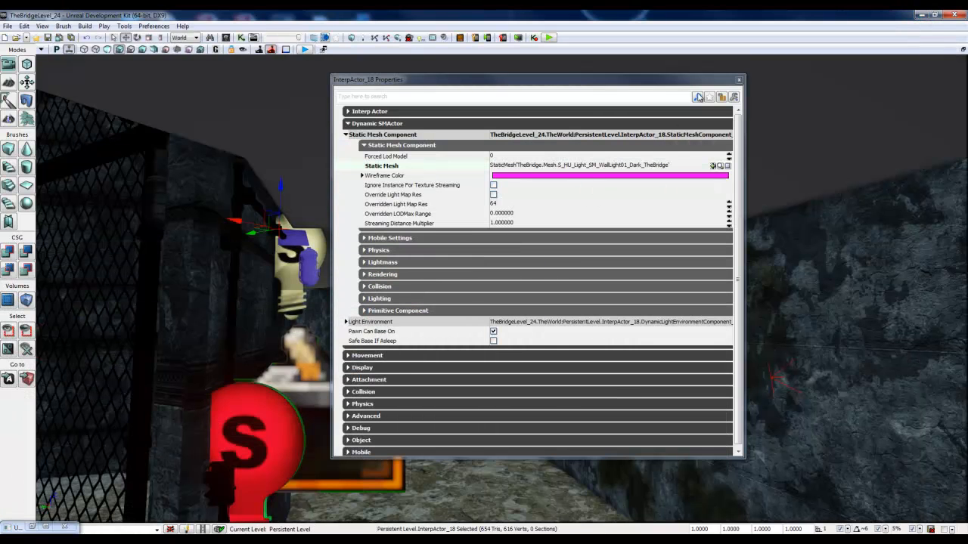
pyautogui.click(739, 81)
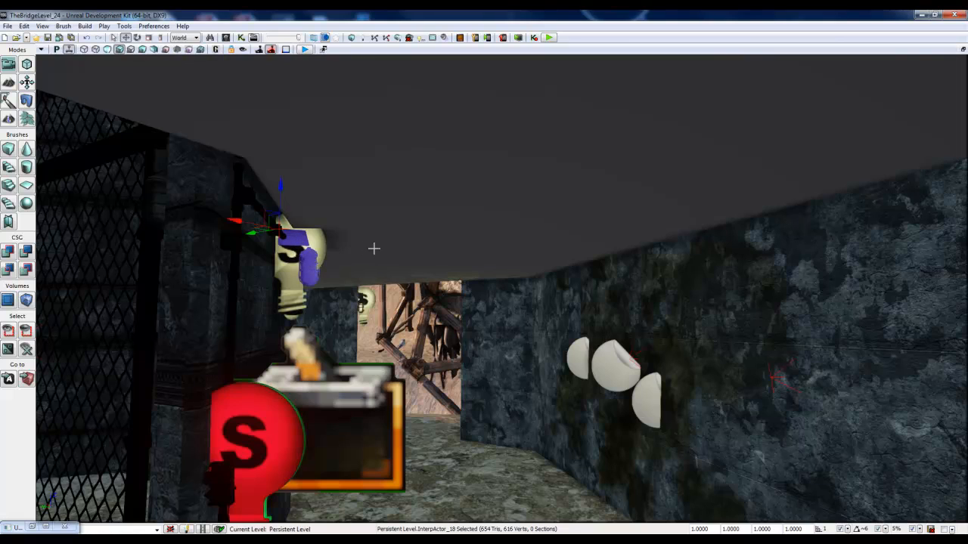
pyautogui.moveTo(374, 249); pyautogui.dragTo(200, 297, button='right')
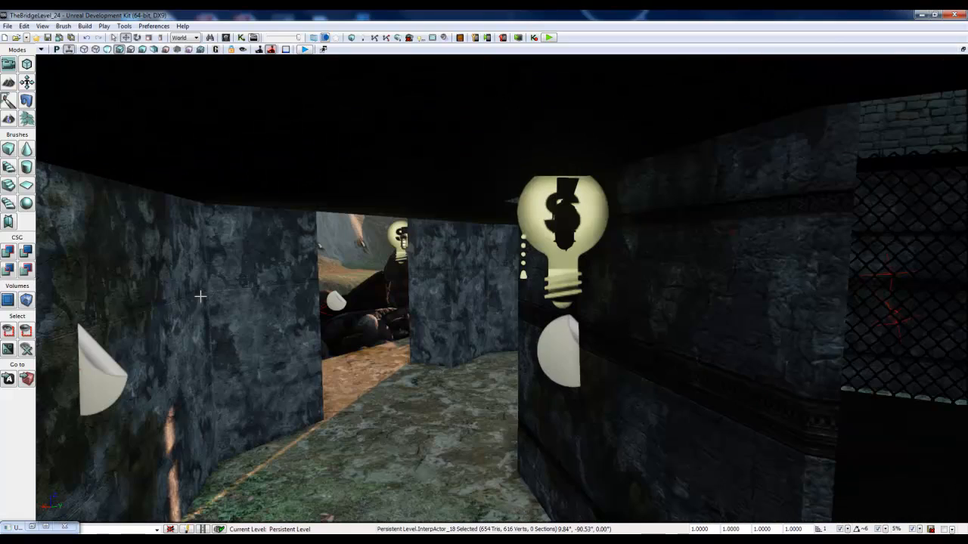
pyautogui.keyDown('ctrl'); pyautogui.click(571, 198); pyautogui.keyUp('ctrl')
pyautogui.moveTo(391, 285); pyautogui.dragTo(203, 370, button='right')
pyautogui.keyDown('ctrl'); pyautogui.click(404, 243); pyautogui.keyUp('ctrl')
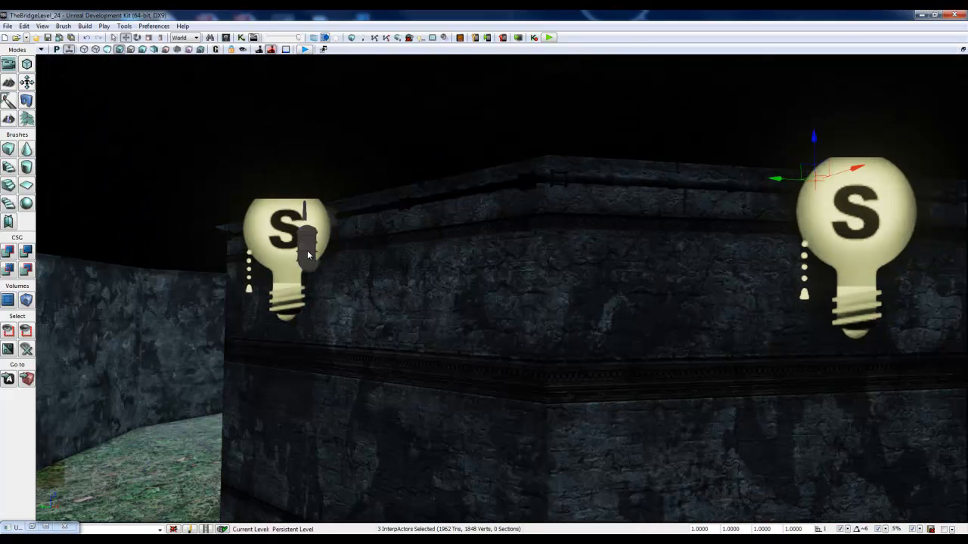
pyautogui.keyDown('ctrl'); pyautogui.click(307, 250); pyautogui.keyUp('ctrl')
# Step: Bring up Kismet's New Object Vars option for the selected InterpActors, and dismiss it without creating any
pyautogui.click(32, 527)
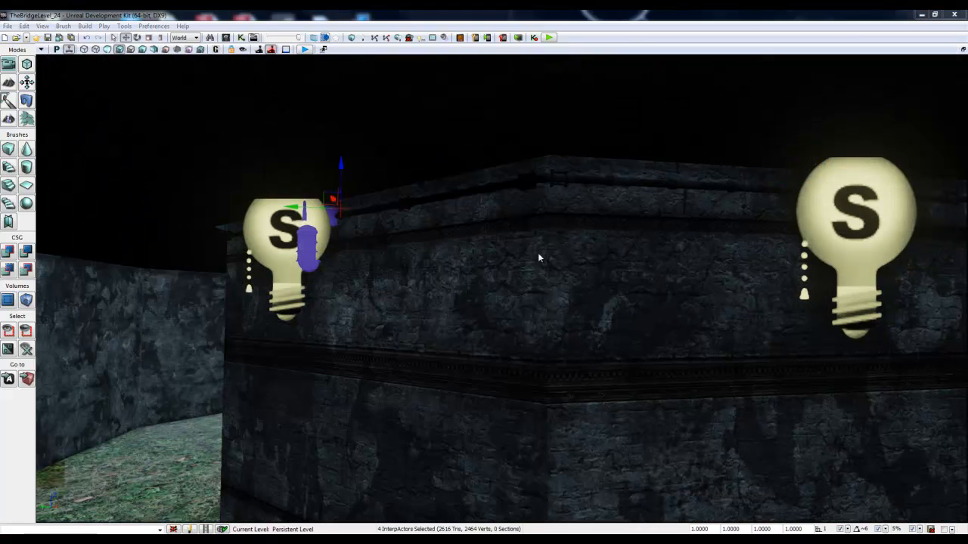
pyautogui.rightClick(691, 113)
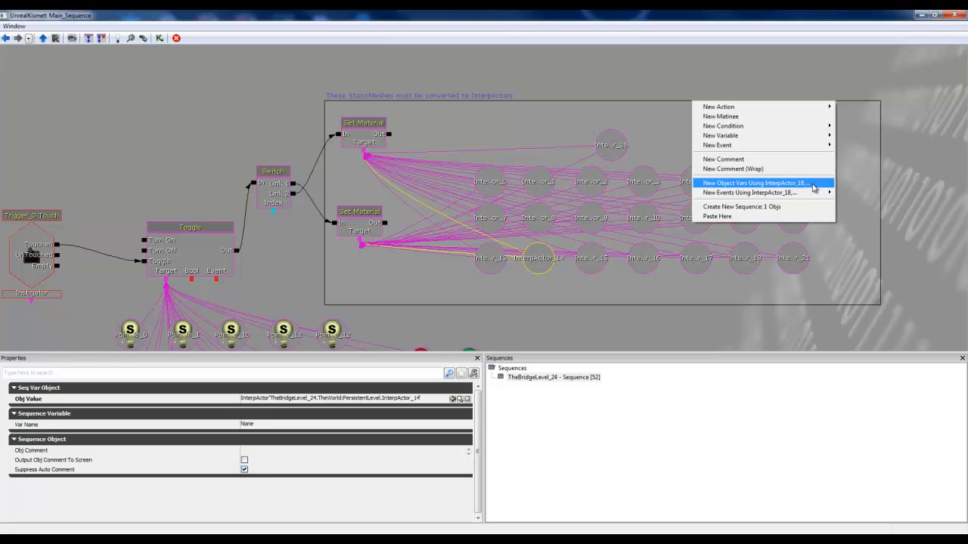
pyautogui.click(748, 289)
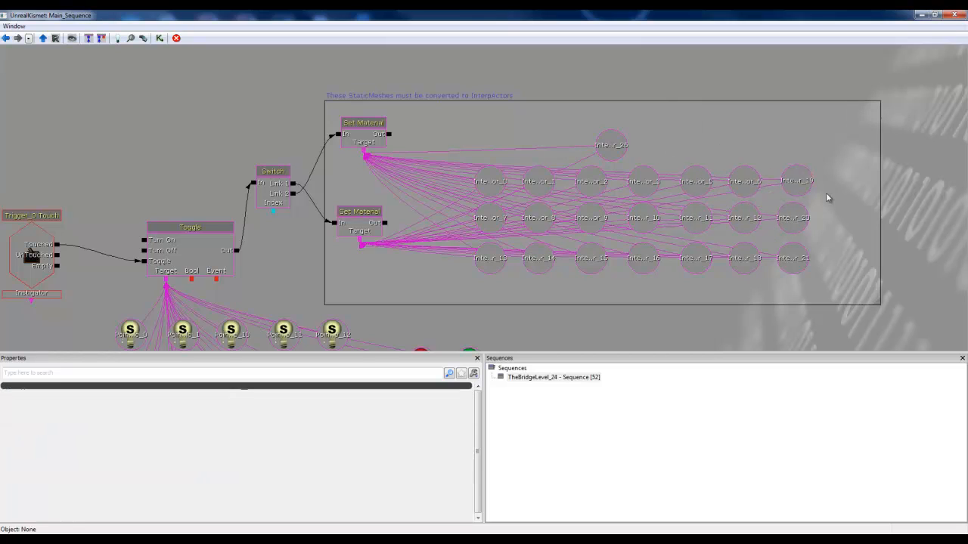
# Step: Compare the New Material of the upper and lower Set Material actions, and view the selected wall lamp in the level
pyautogui.click(353, 231)
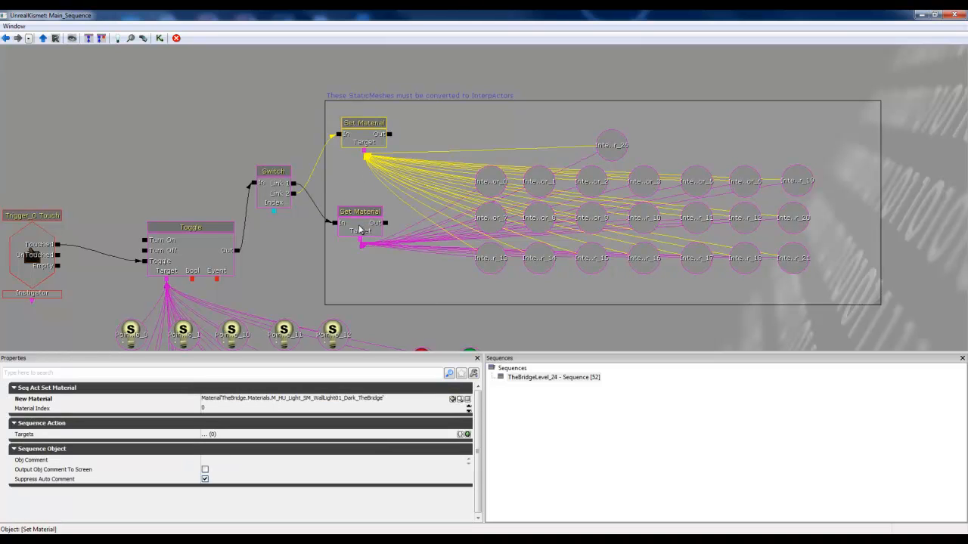
pyautogui.click(360, 230)
pyautogui.moveTo(372, 304); pyautogui.dragTo(459, 268)
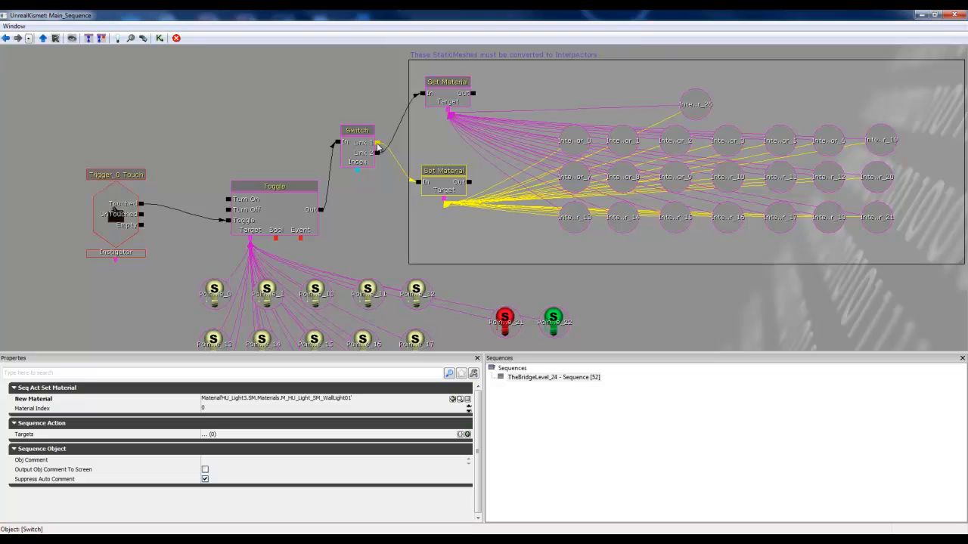
pyautogui.moveTo(366, 151); pyautogui.dragTo(364, 161)
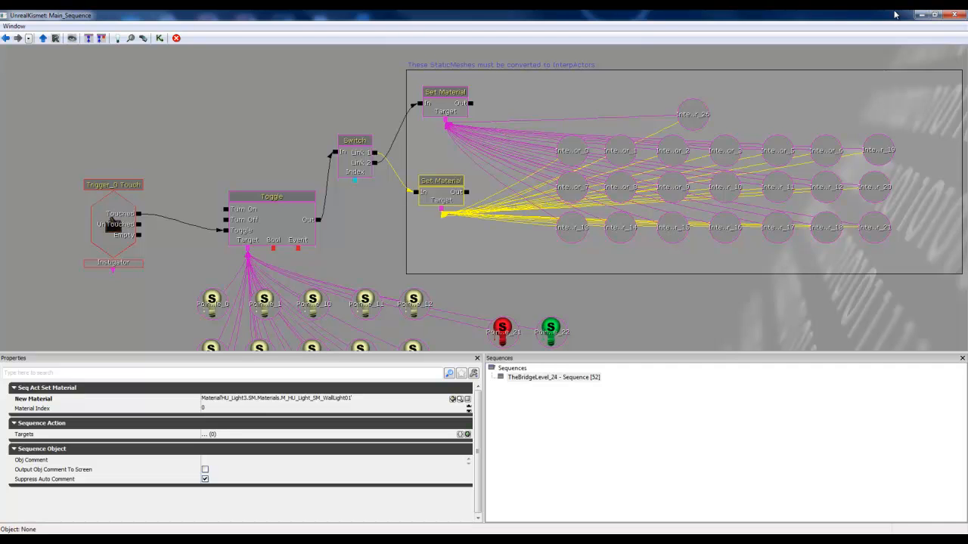
pyautogui.click(922, 15)
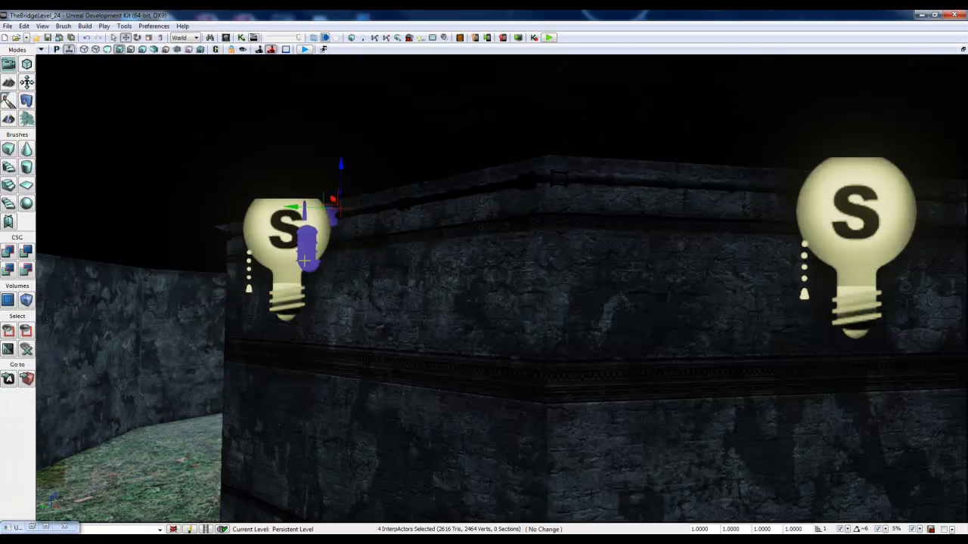
pyautogui.click(304, 261)
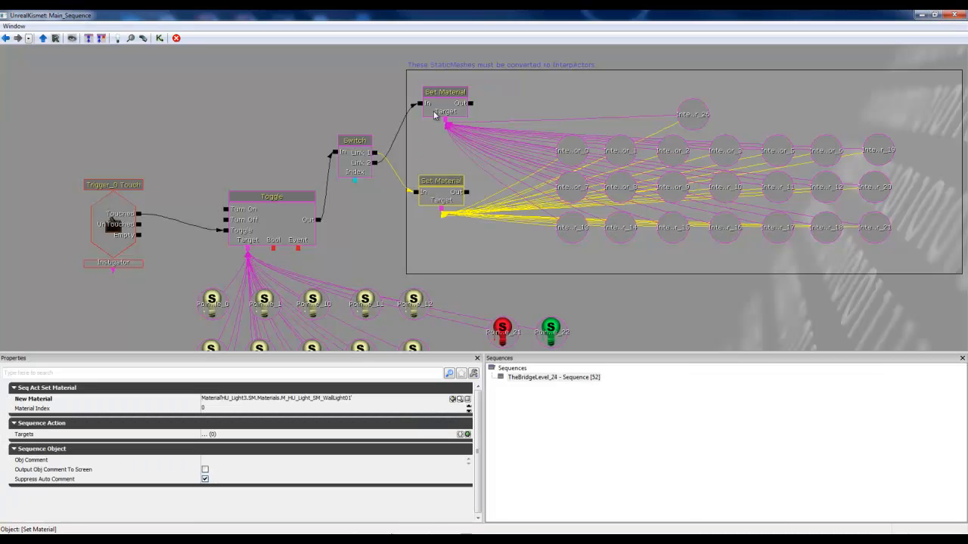
# Step: Recheck both Set Material actions in Kismet and move the lower one beside the upper one
pyautogui.click(435, 113)
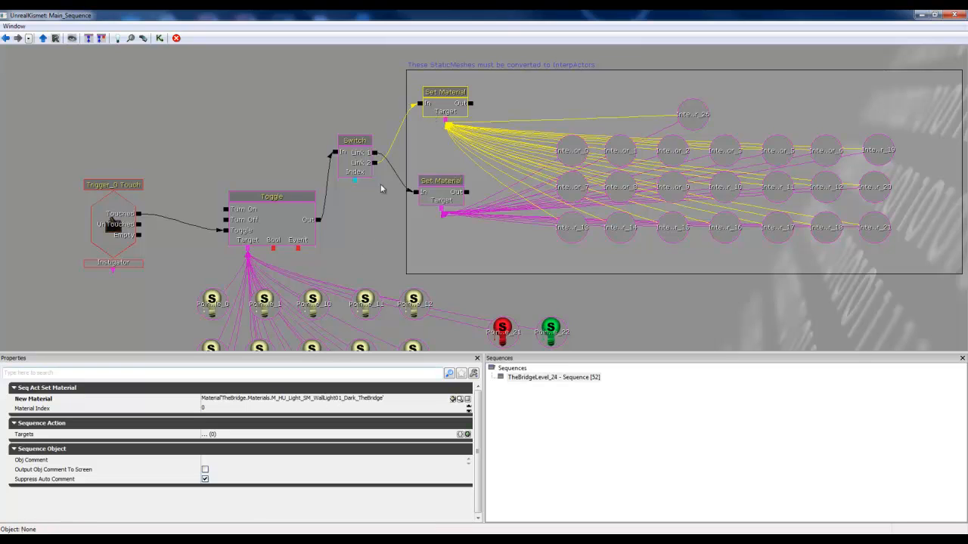
pyautogui.click(432, 195)
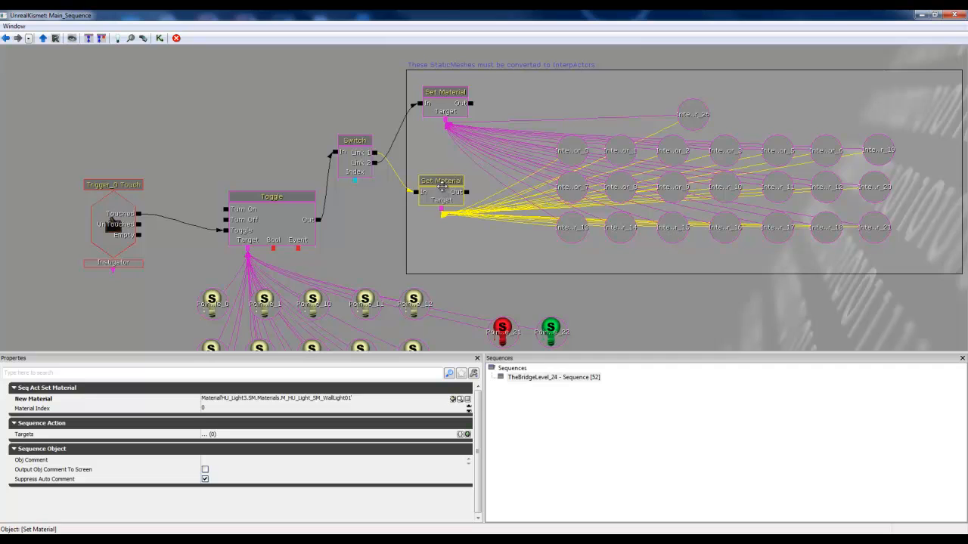
pyautogui.moveTo(442, 186); pyautogui.dragTo(514, 88)
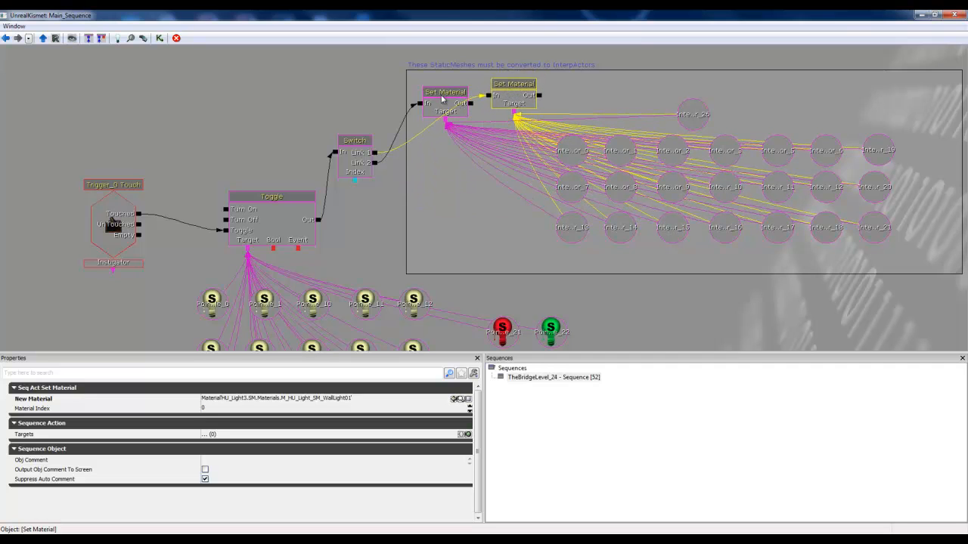
# Step: Arrange the two Set Material actions with the Switch's Link 1 one above the Link 2 one, and select the InterpActor_12 variable
pyautogui.moveTo(442, 98); pyautogui.dragTo(476, 198)
pyautogui.moveTo(518, 91); pyautogui.dragTo(473, 99)
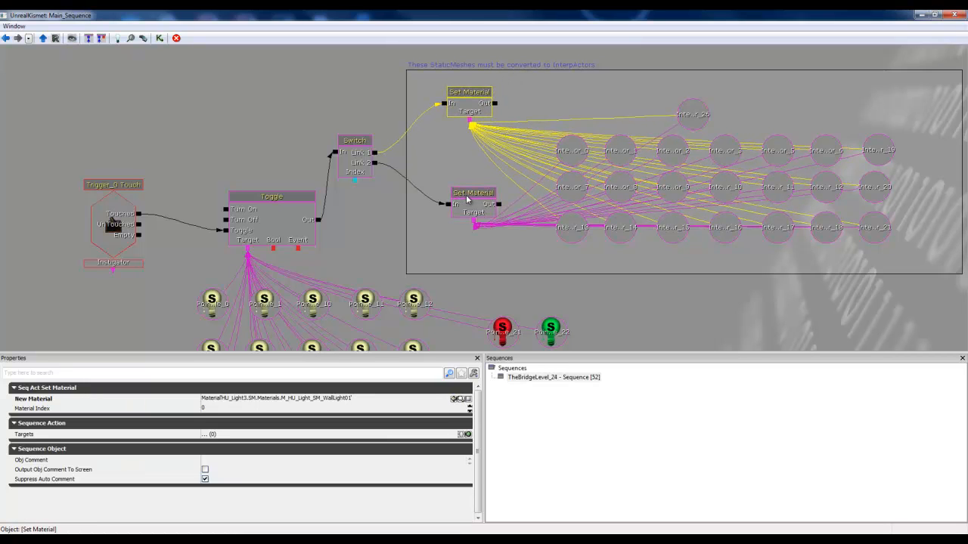
pyautogui.moveTo(471, 198); pyautogui.dragTo(451, 187)
pyautogui.moveTo(539, 125); pyautogui.dragTo(472, 145)
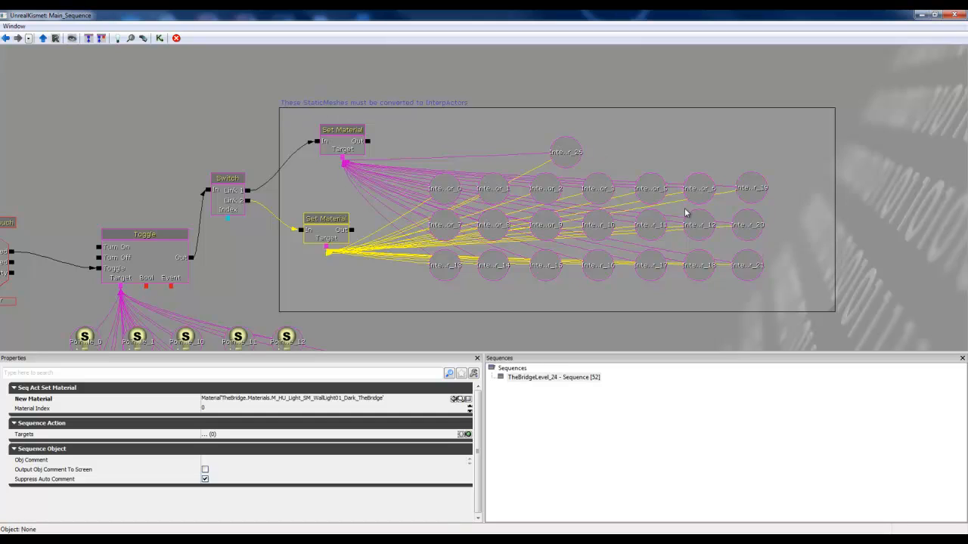
pyautogui.click(700, 233)
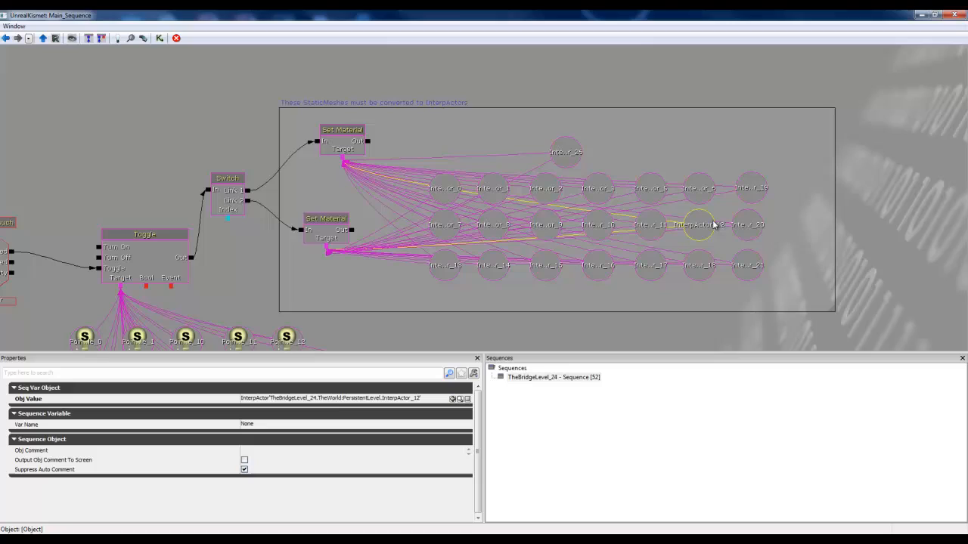
# Step: Bring up the Replace With options for the wall lamp StaticMesh outside the doorway, and dismiss them without replacing the actor
pyautogui.click(920, 16)
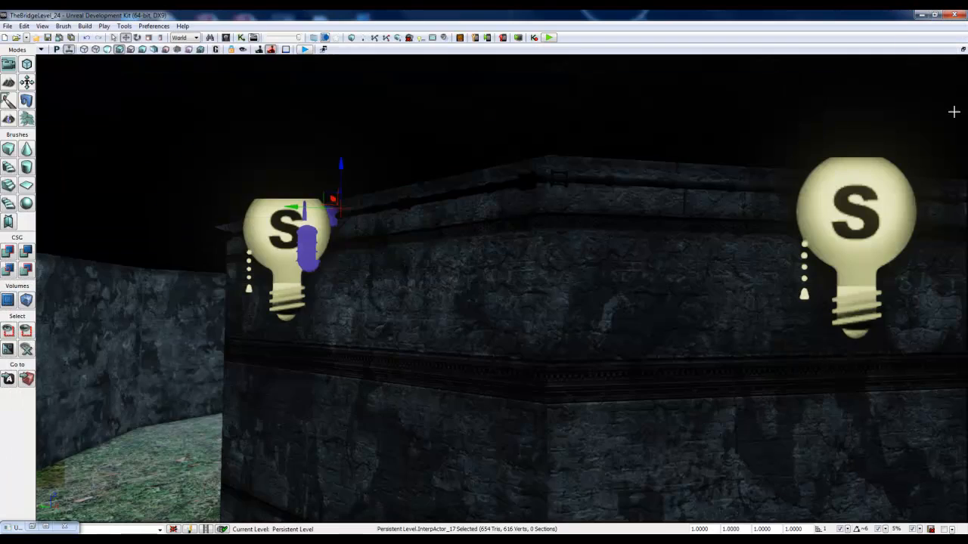
pyautogui.moveTo(804, 297); pyautogui.dragTo(663, 296, button='right')
pyautogui.press('w')
pyautogui.press('w')
pyautogui.press('s')
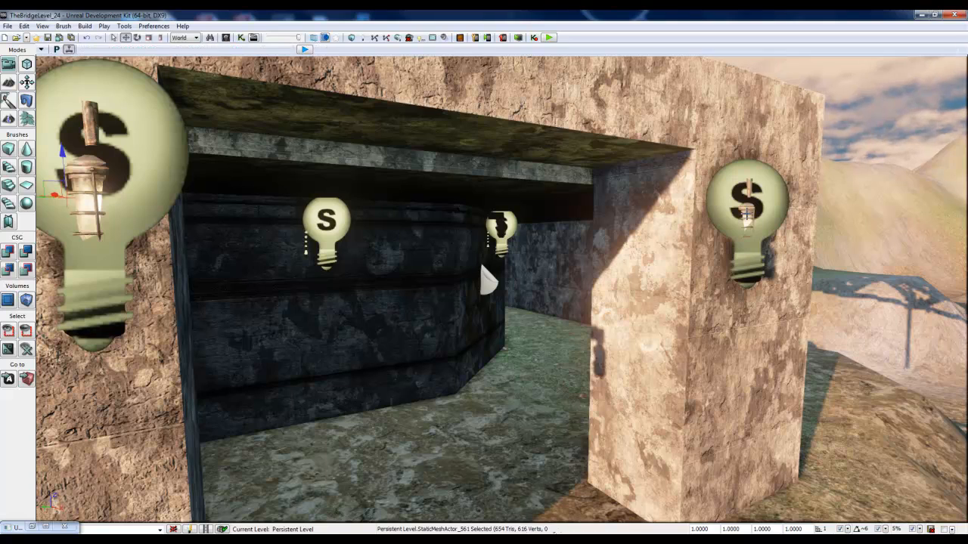
pyautogui.click(747, 218)
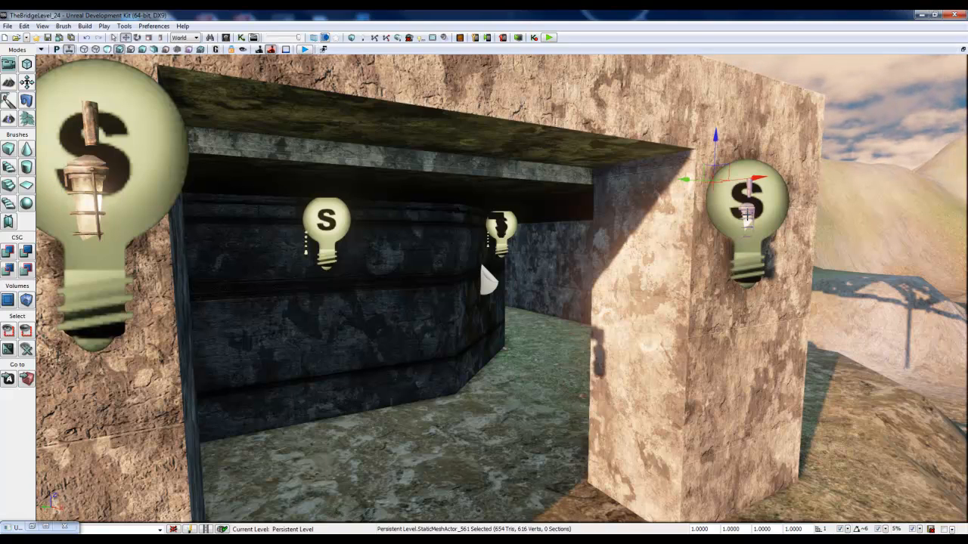
pyautogui.rightClick(752, 216)
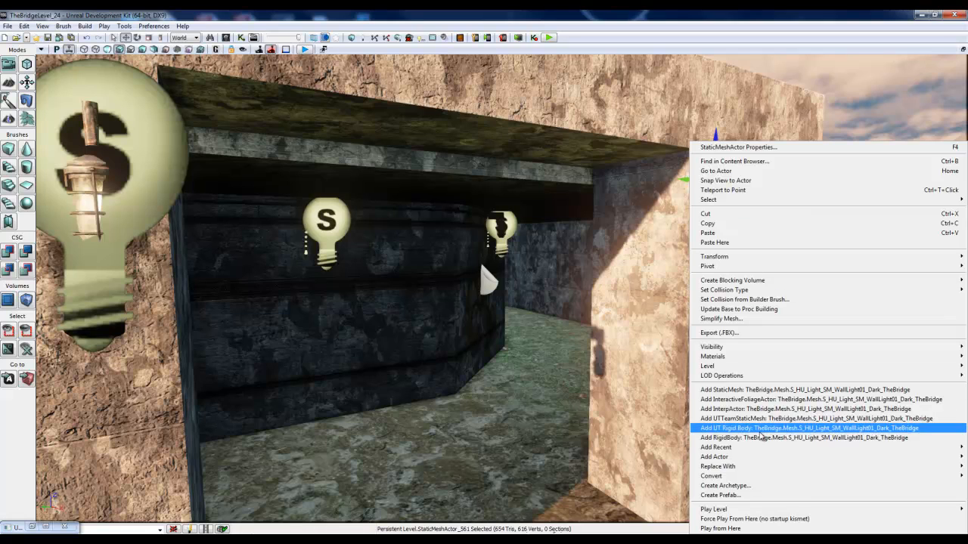
pyautogui.moveTo(754, 468)
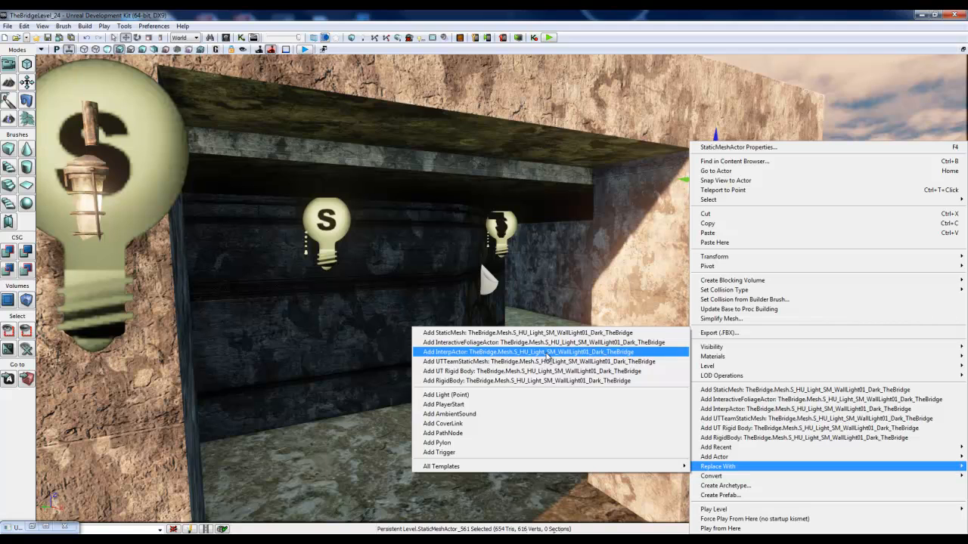
pyautogui.click(550, 343)
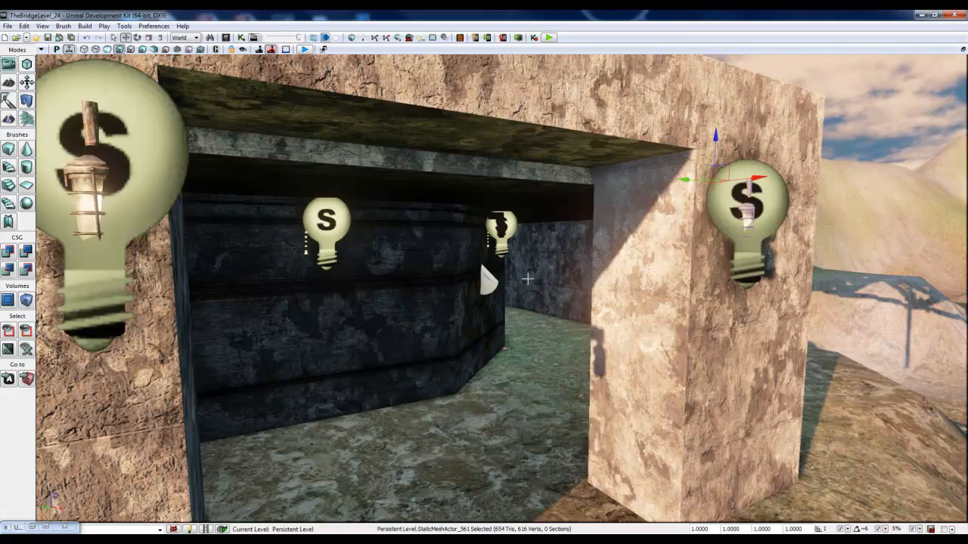
# Step: Examine the light trigger, the red and green point lights beside it, and the fenced elevator entrance in the level
pyautogui.moveTo(528, 279); pyautogui.dragTo(73, 251, button='right')
pyautogui.press('w')
pyautogui.press('w')
pyautogui.press('w')
pyautogui.press('s')
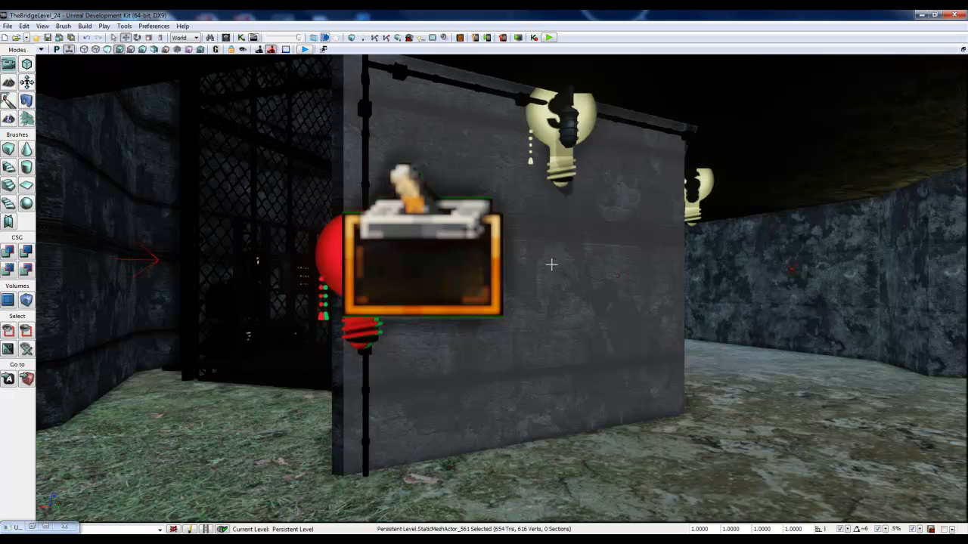
pyautogui.moveTo(201, 219); pyautogui.dragTo(235, 278, button='right')
pyautogui.scroll(-2, 240, 277)
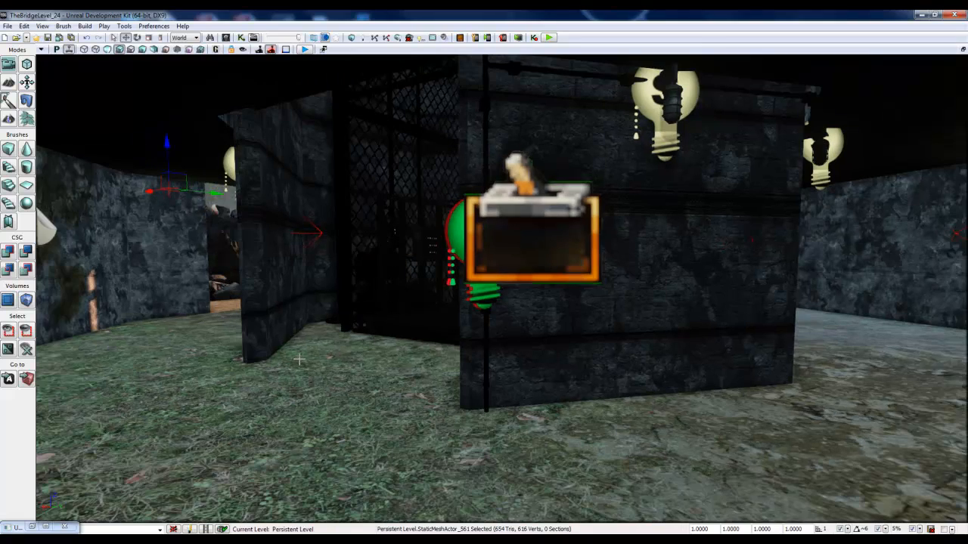
pyautogui.moveTo(345, 369); pyautogui.dragTo(413, 371, button='right')
pyautogui.press('a')
pyautogui.press('w')
pyautogui.press('a')
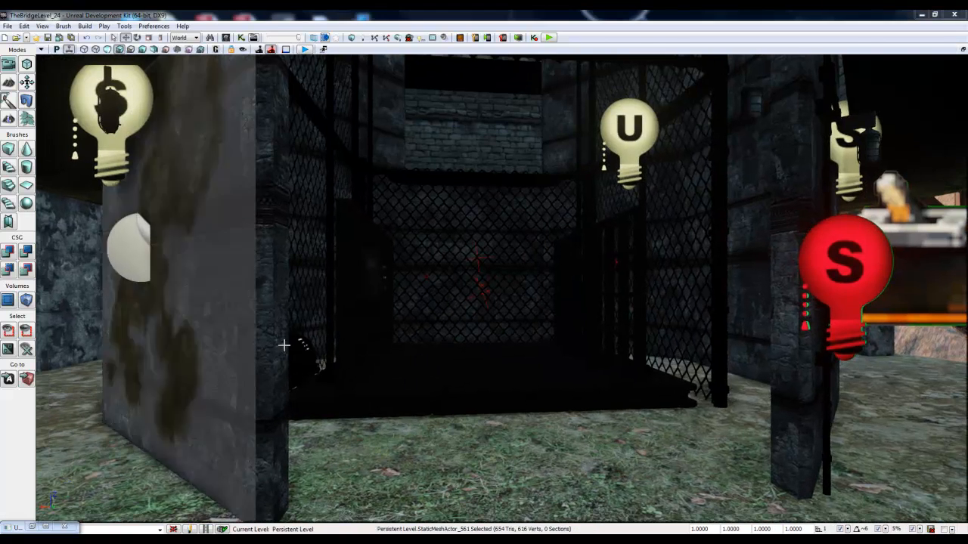
pyautogui.moveTo(283, 345); pyautogui.dragTo(297, 351, button='right')
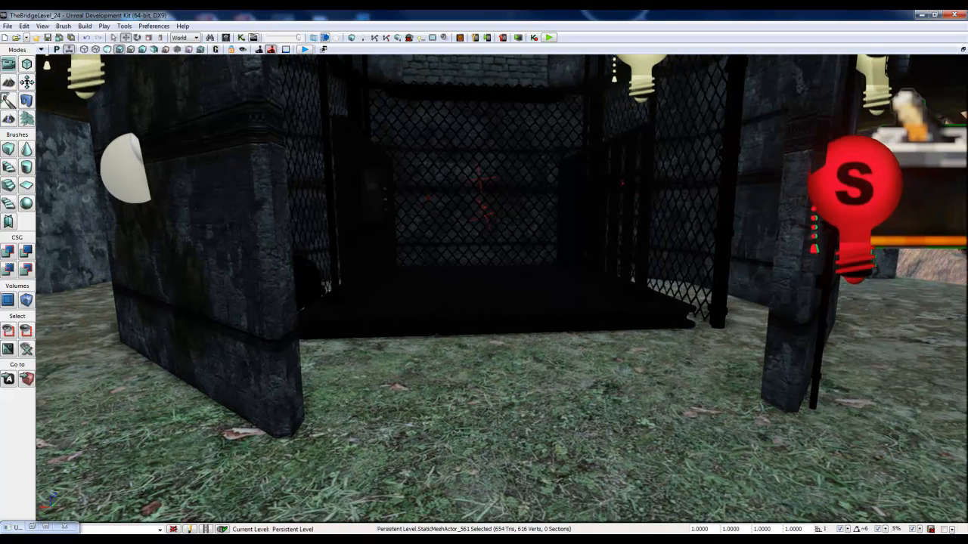
# Step: Review the red and green point lights in the Kismet sequence, and return to the level view
pyautogui.click(30, 528)
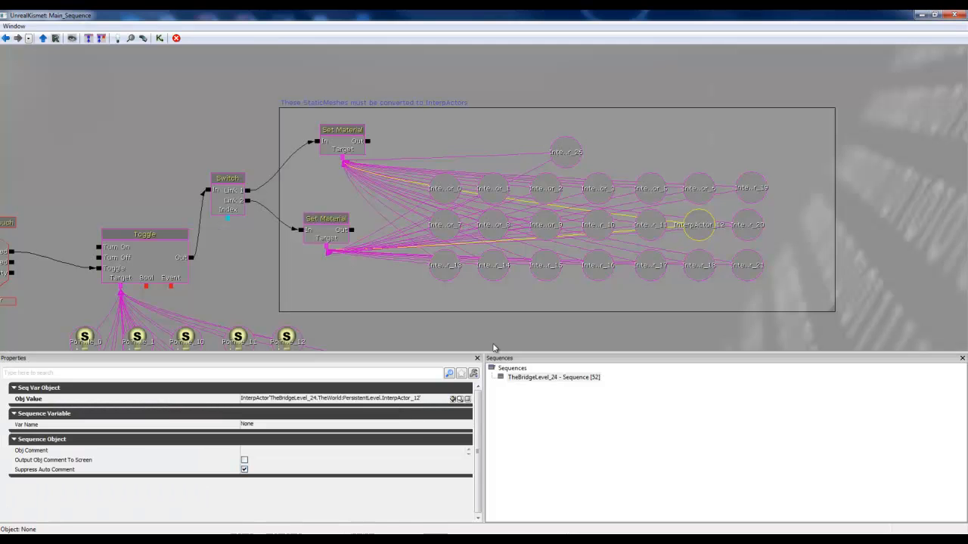
pyautogui.moveTo(875, 238); pyautogui.dragTo(918, 152)
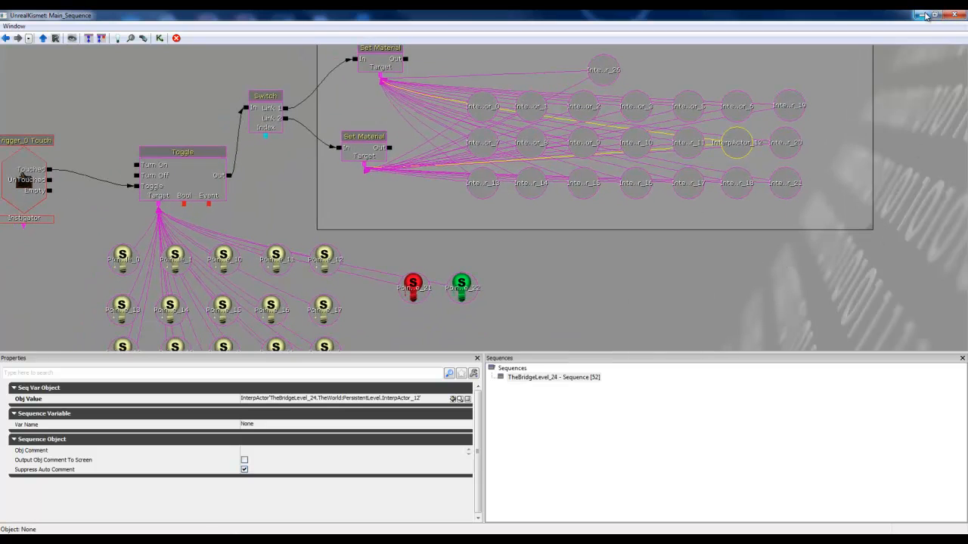
pyautogui.click(924, 15)
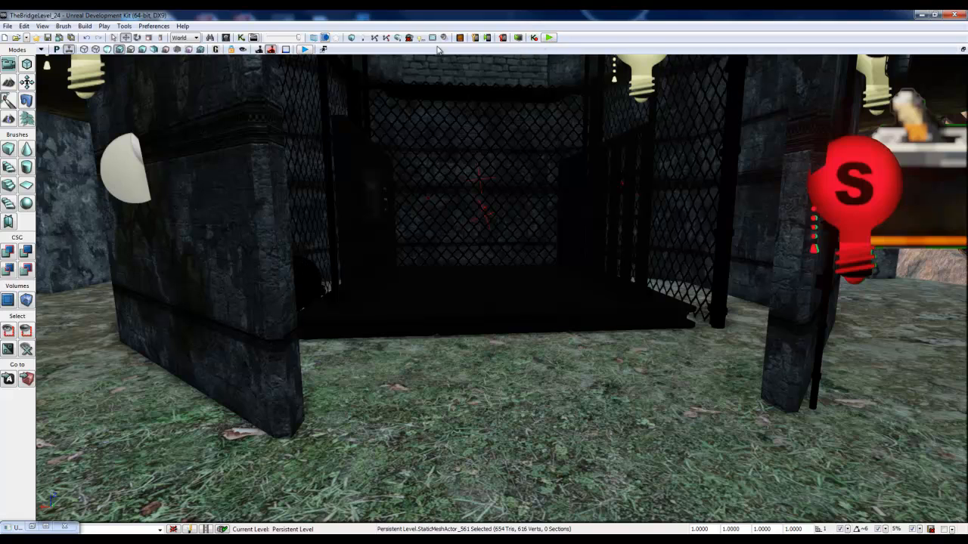
# Step: Play the level in the editor and turn the lamps on at the switch box beside the elevator cage
pyautogui.click(304, 49)
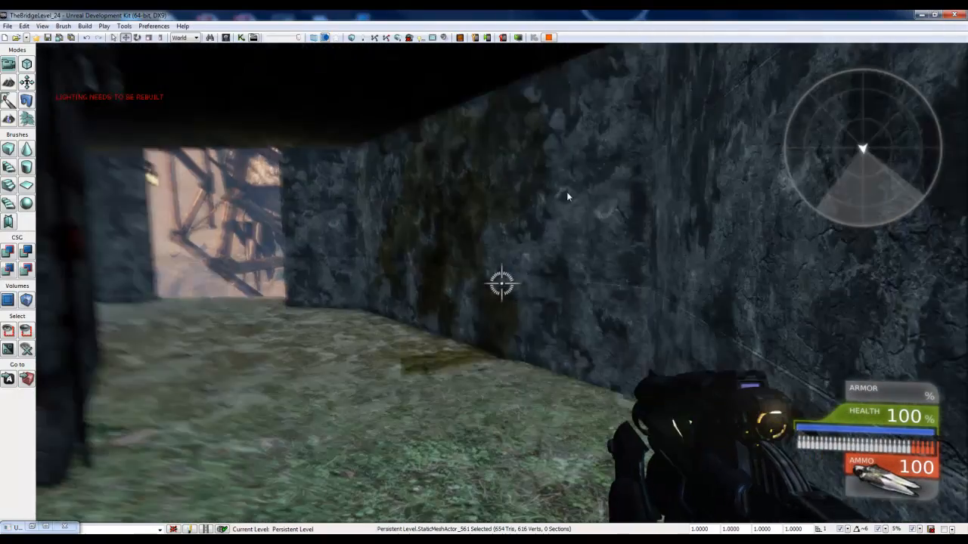
pyautogui.press('w')
pyautogui.press('s')
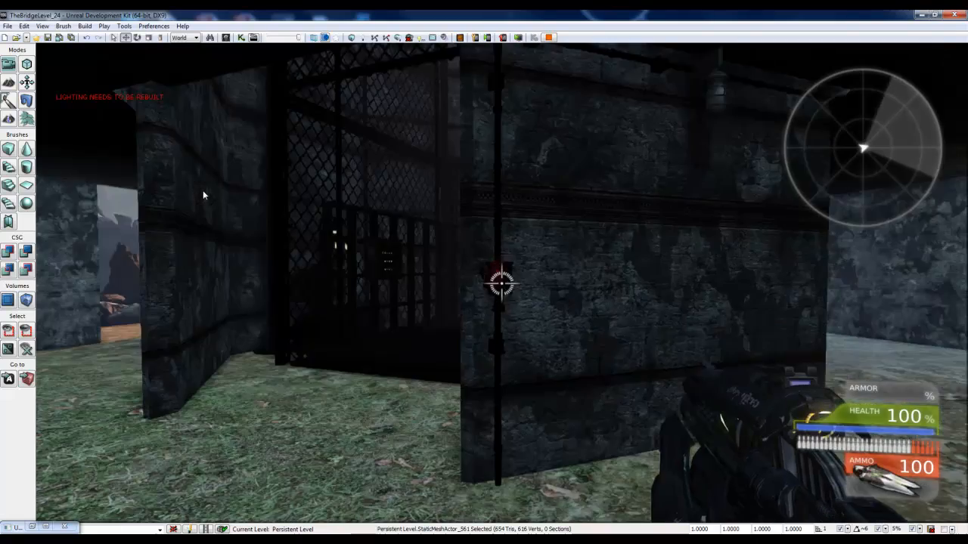
pyautogui.press('w')
pyautogui.press('e')
pyautogui.press('s')
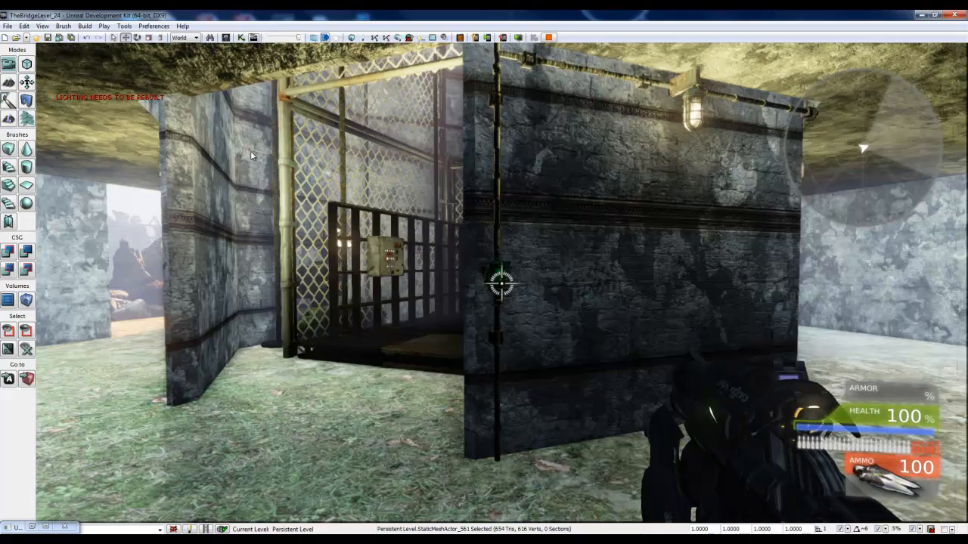
# Step: Walk around the elevator structure in the play session to inspect the lit wall lamps and the cage
pyautogui.press('w')
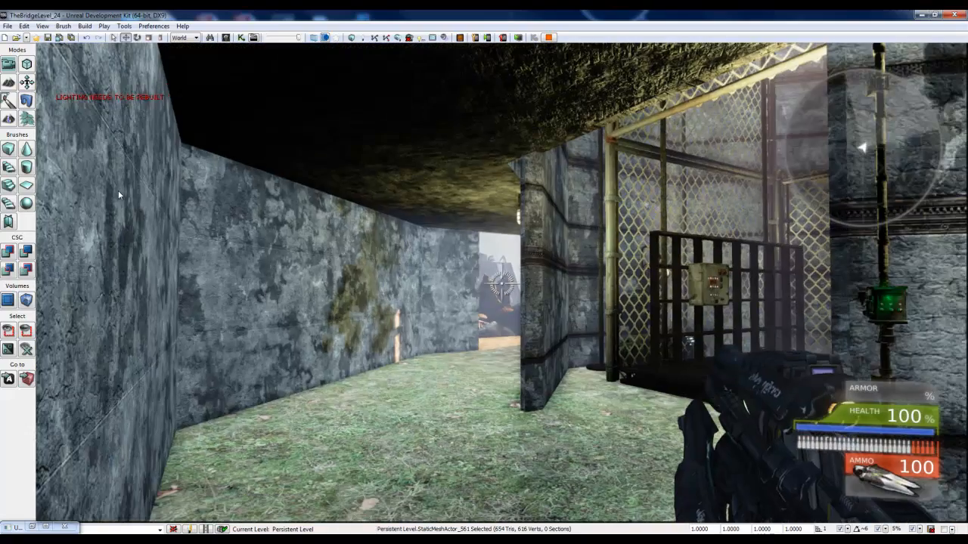
pyautogui.press('w')
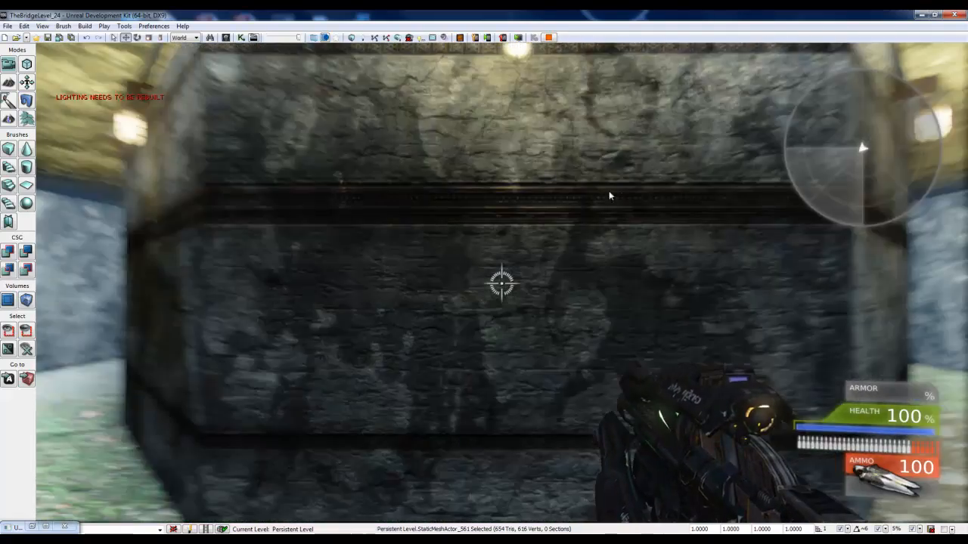
pyautogui.press('w')
pyautogui.press('w')
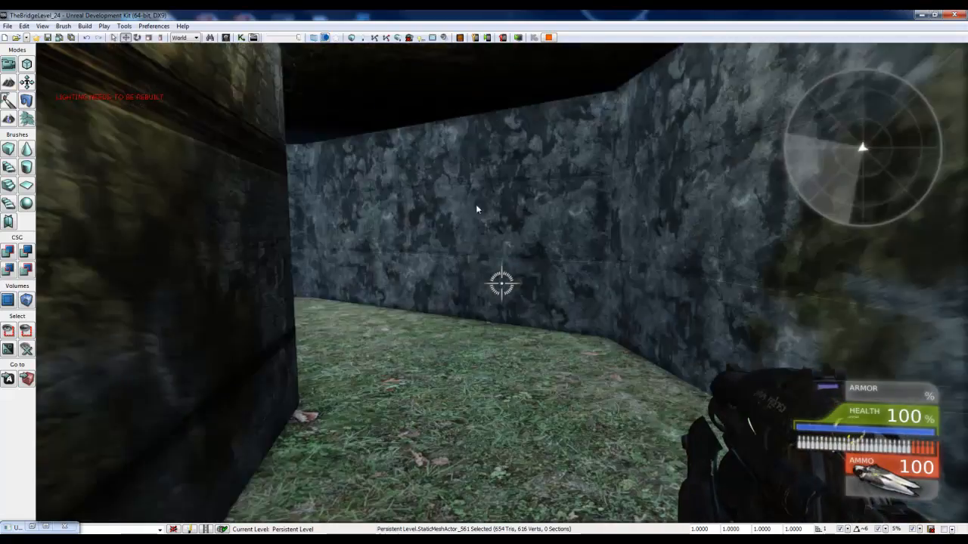
pyautogui.press('s')
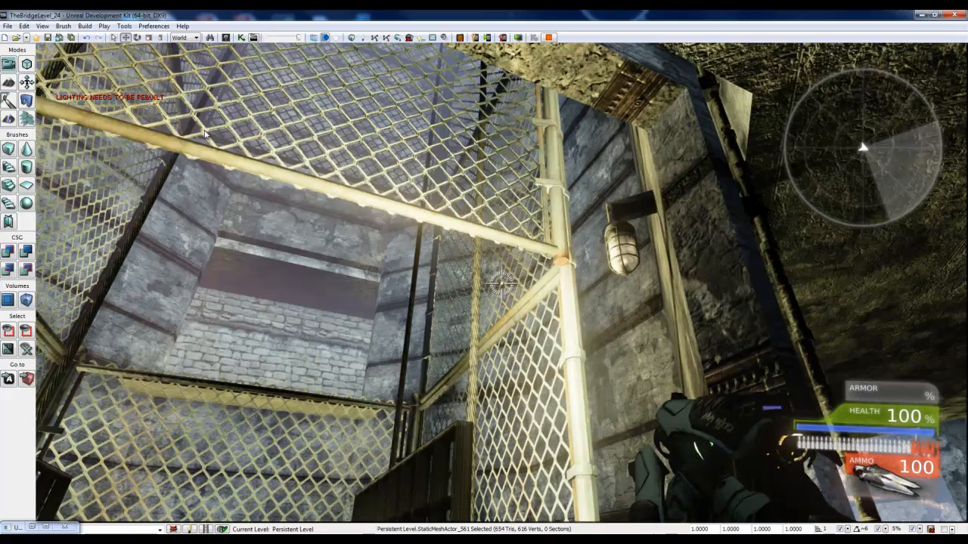
pyautogui.press('w')
pyautogui.press('w')
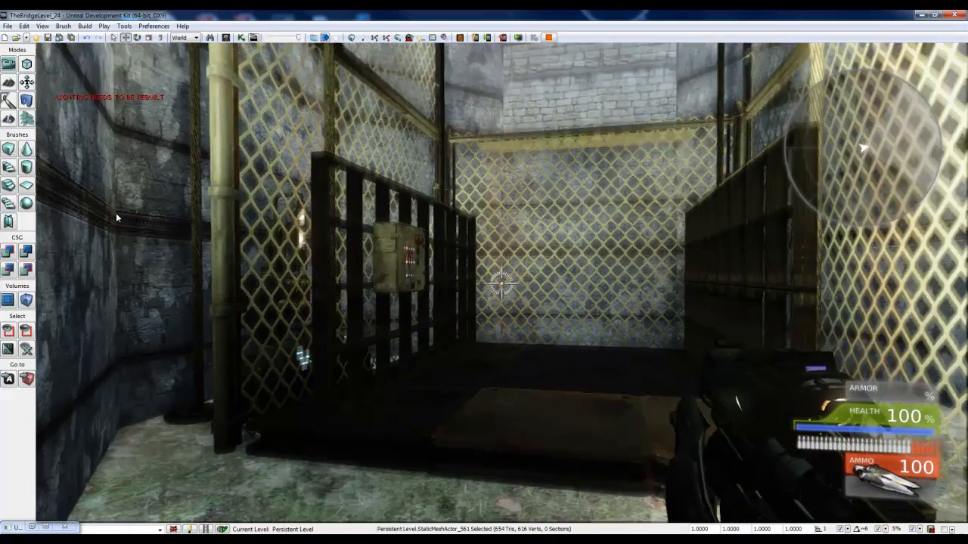
# Step: Test toggling the lamps off and on repeatedly at the switch box, and end the play session
pyautogui.press('s')
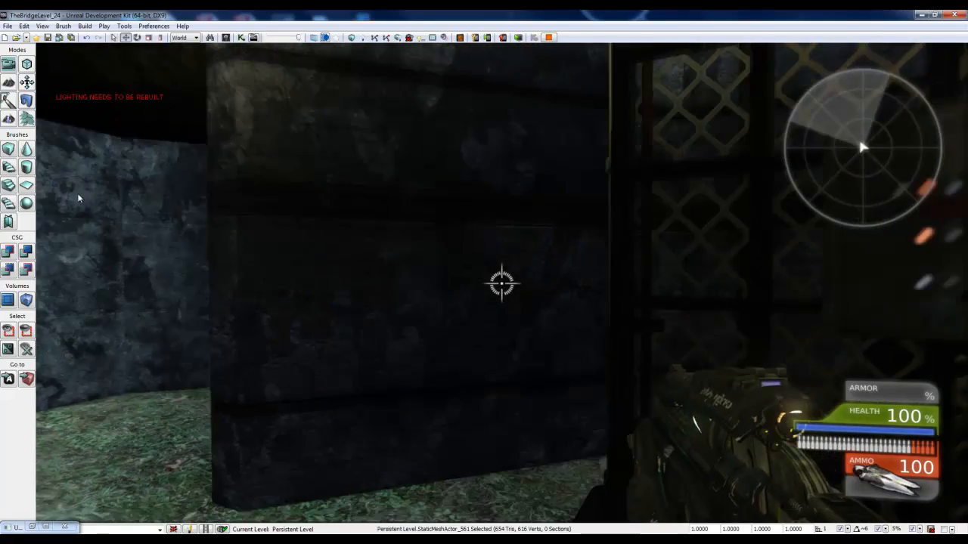
pyautogui.press('w')
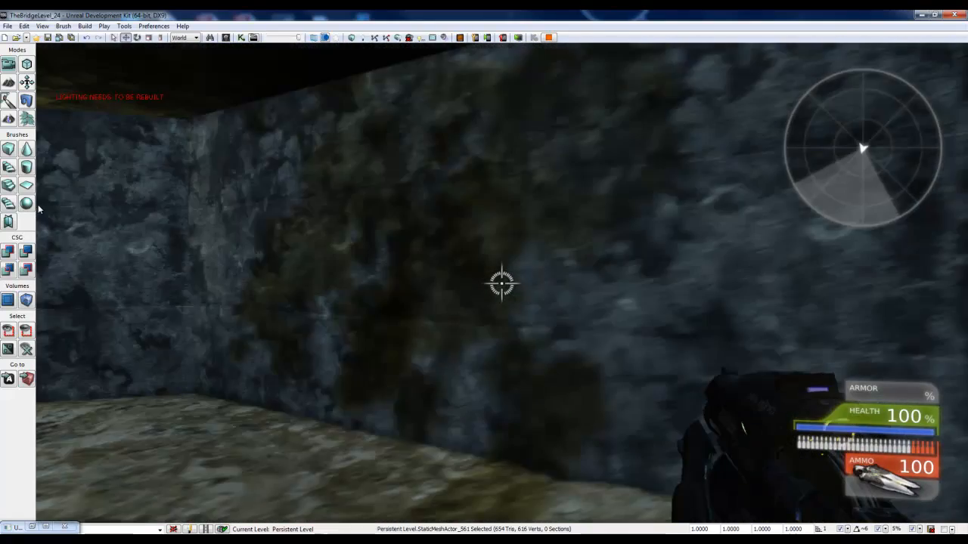
pyautogui.press('s')
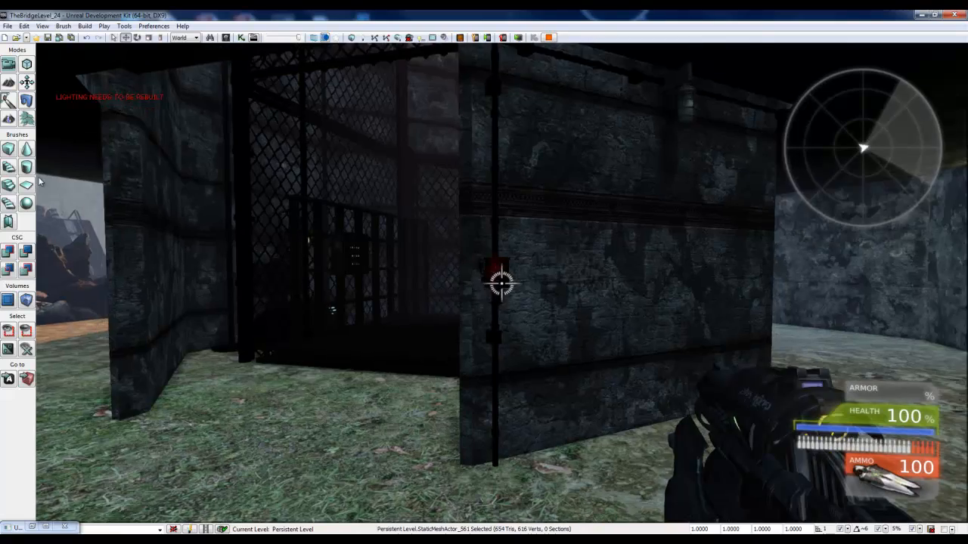
pyautogui.press('w')
pyautogui.press('e')
pyautogui.press('s')
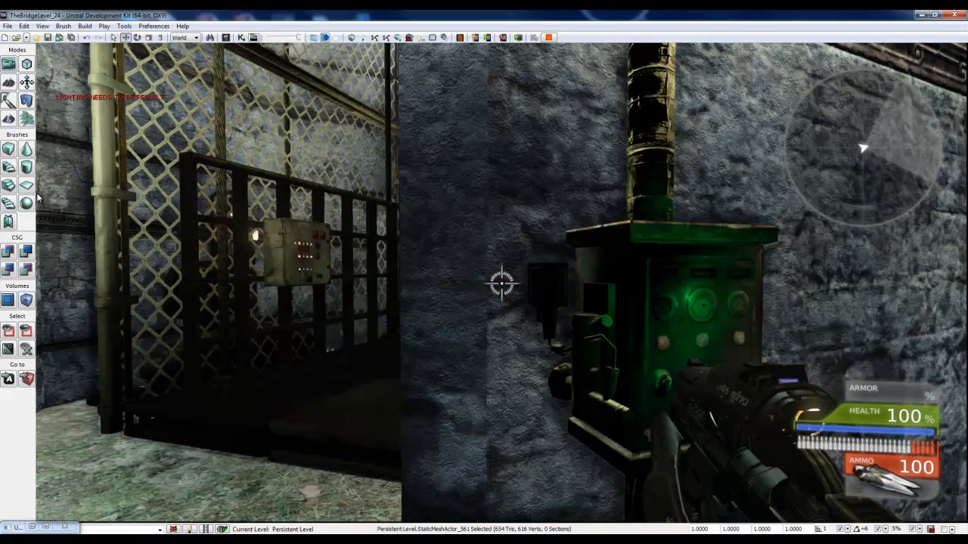
pyautogui.press('w')
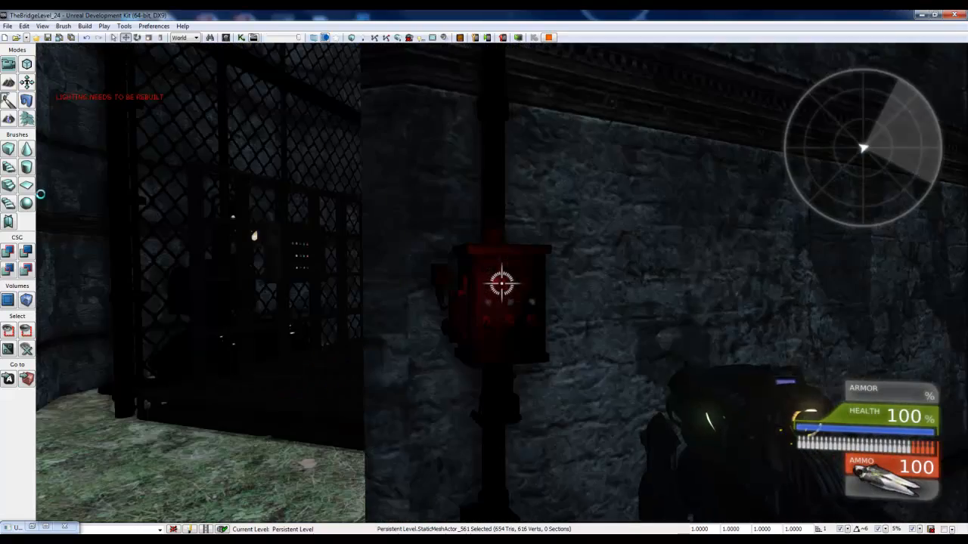
pyautogui.press('s')
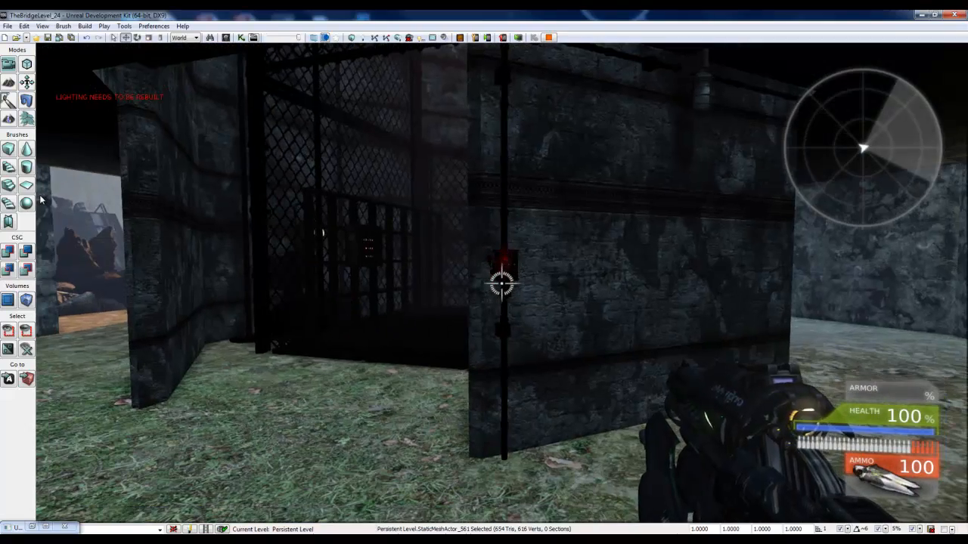
pyautogui.press('Escape')
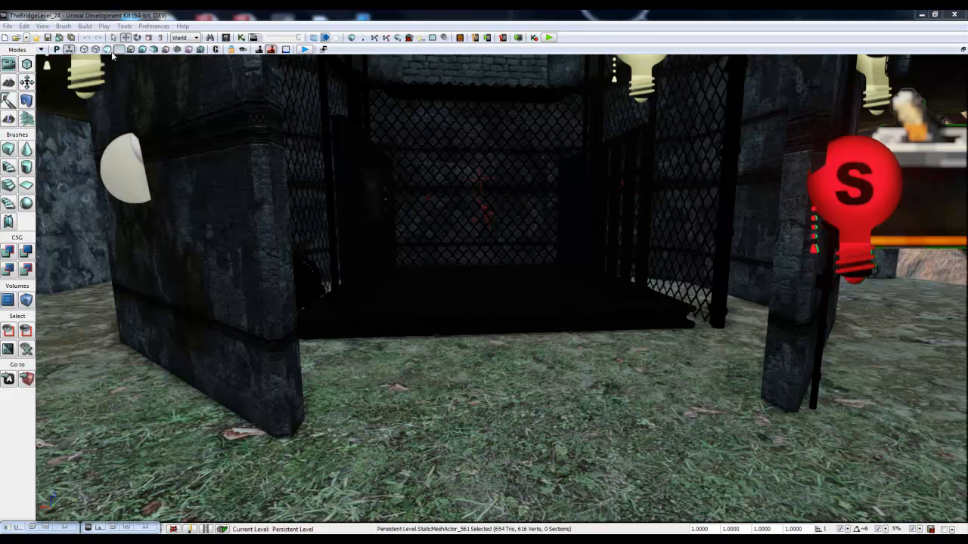
# Step: Switch the viewport to unlit shading and select all the floor tiles of the elevator platform together
pyautogui.click(108, 50)
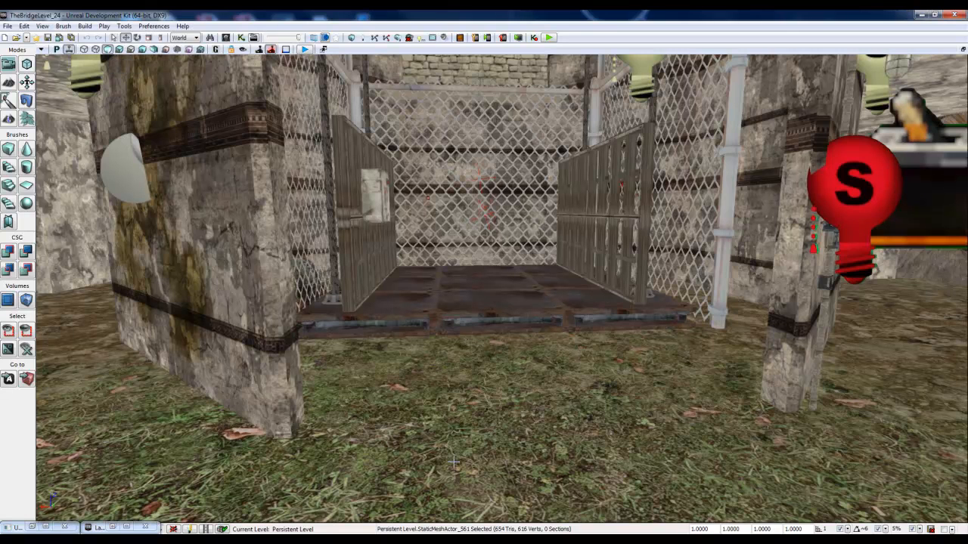
pyautogui.click(407, 314)
pyautogui.keyDown('ctrl'); pyautogui.click(496, 316); pyautogui.keyUp('ctrl')
pyautogui.keyDown('ctrl'); pyautogui.click(599, 312); pyautogui.keyUp('ctrl')
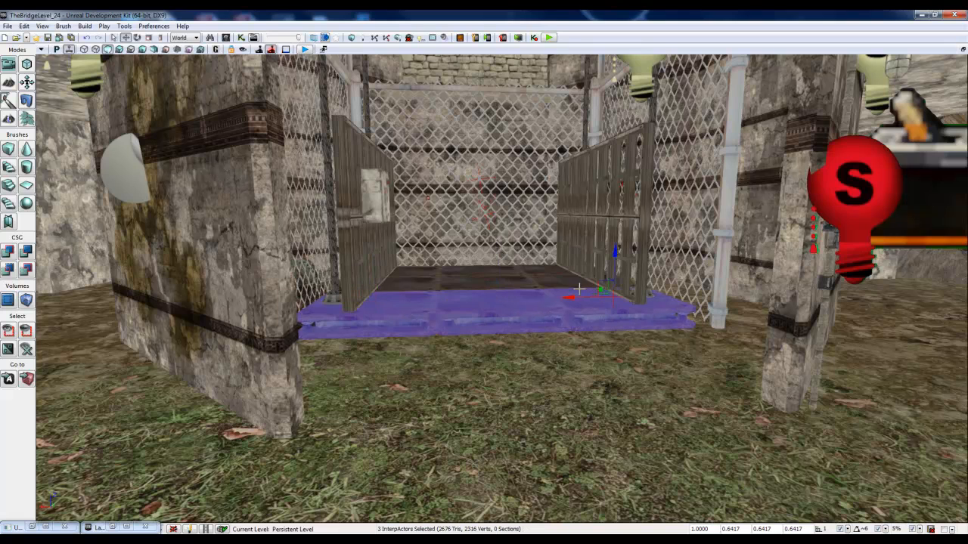
pyautogui.keyDown('ctrl'); pyautogui.click(558, 286); pyautogui.keyUp('ctrl')
pyautogui.keyDown('ctrl'); pyautogui.click(502, 286); pyautogui.keyUp('ctrl')
pyautogui.keyDown('ctrl'); pyautogui.click(421, 285); pyautogui.keyUp('ctrl')
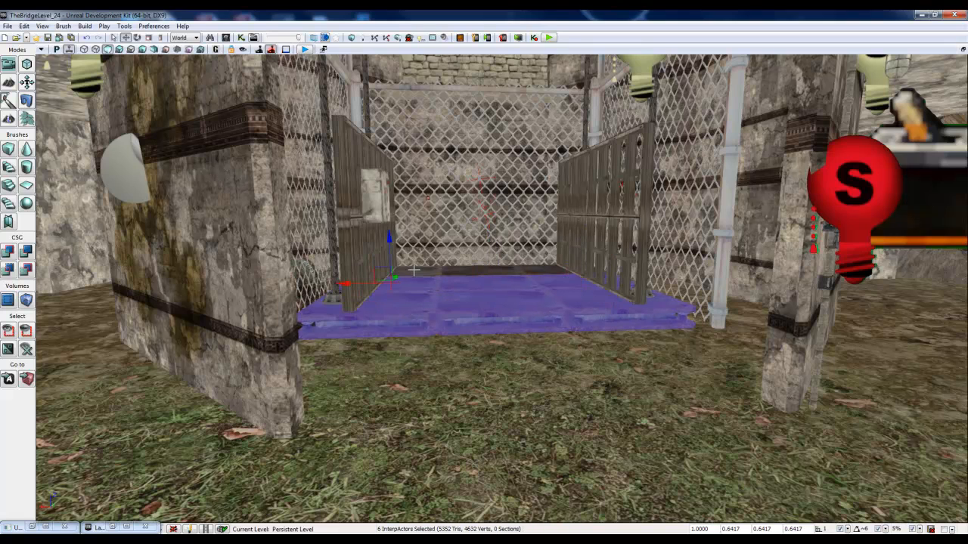
pyautogui.keyDown('ctrl'); pyautogui.click(461, 271); pyautogui.keyUp('ctrl')
pyautogui.keyDown('ctrl'); pyautogui.click(529, 272); pyautogui.keyUp('ctrl')
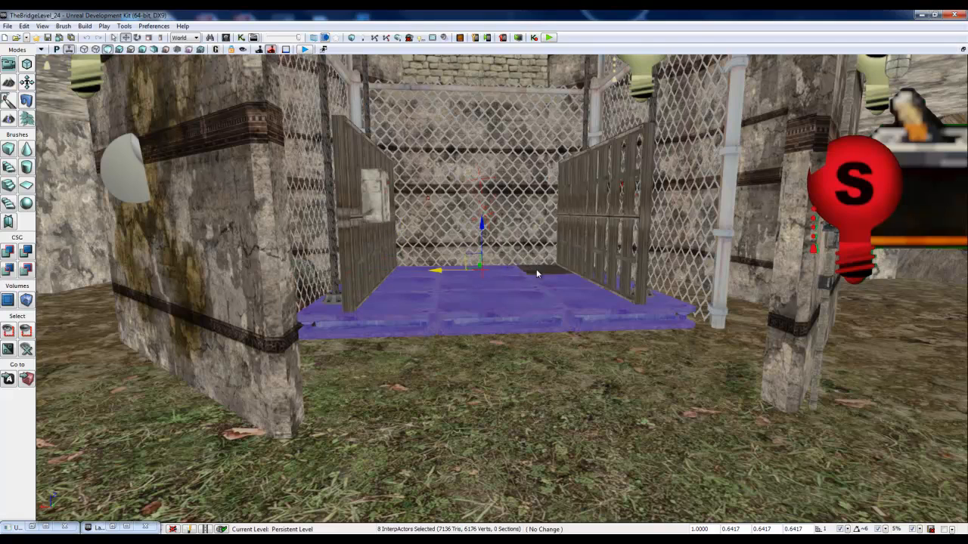
# Step: Add the elevator's two side panels and the switch box to the selected floor tiles
pyautogui.keyDown('ctrl'); pyautogui.click(353, 234); pyautogui.keyUp('ctrl')
pyautogui.keyDown('ctrl'); pyautogui.click(344, 228); pyautogui.keyUp('ctrl')
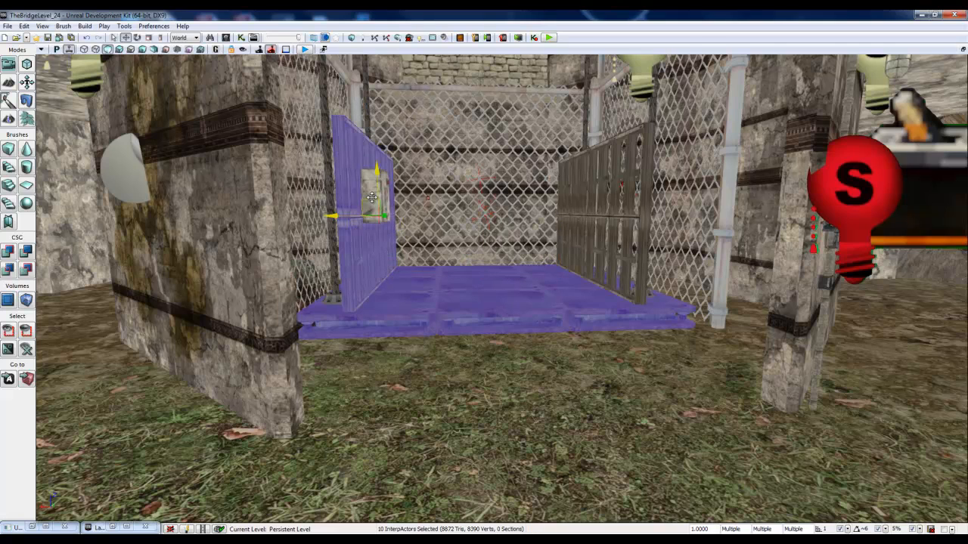
pyautogui.keyDown('ctrl'); pyautogui.click(373, 179); pyautogui.keyUp('ctrl')
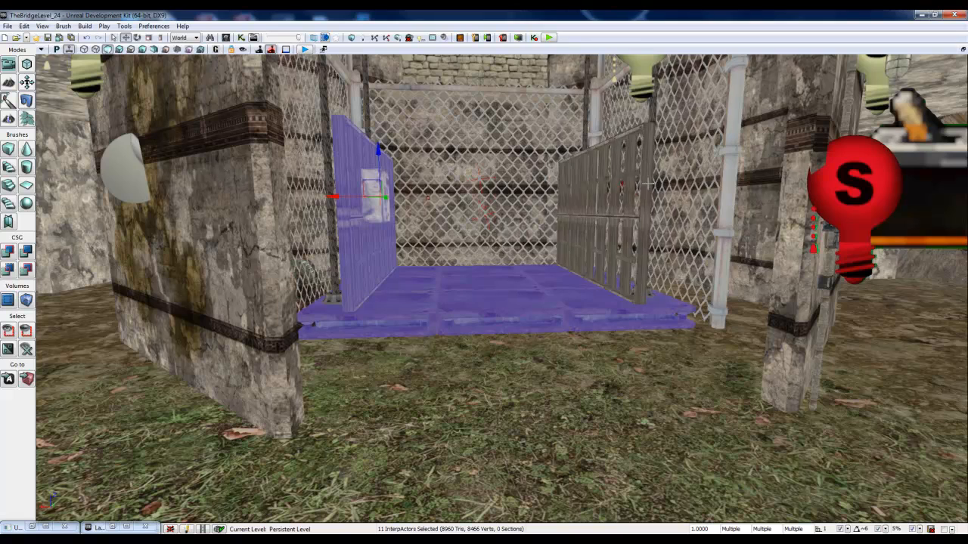
pyautogui.keyDown('ctrl'); pyautogui.click(622, 235); pyautogui.keyUp('ctrl')
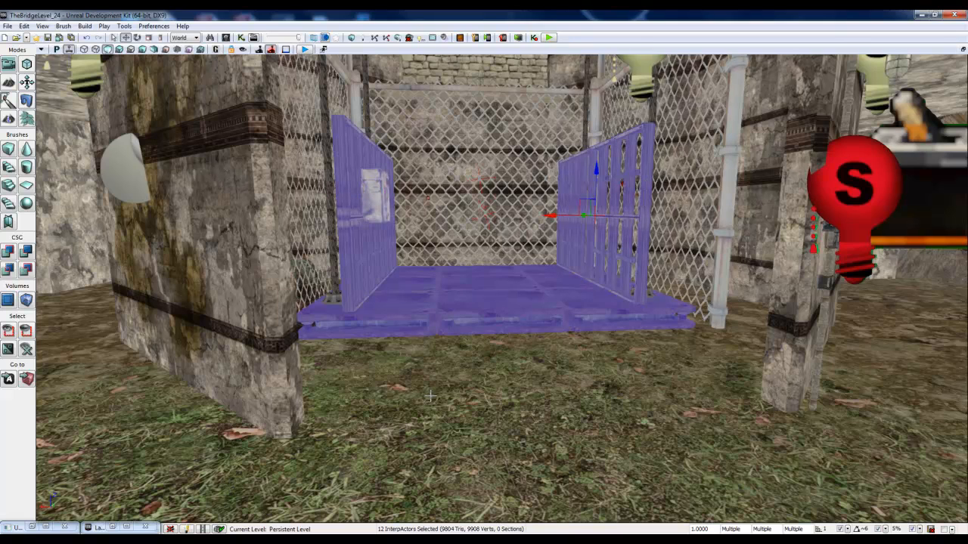
# Step: Select InterpActor_27 through InterpActor_38 in the TowerElevator layer, and return to the level view
pyautogui.click(113, 527)
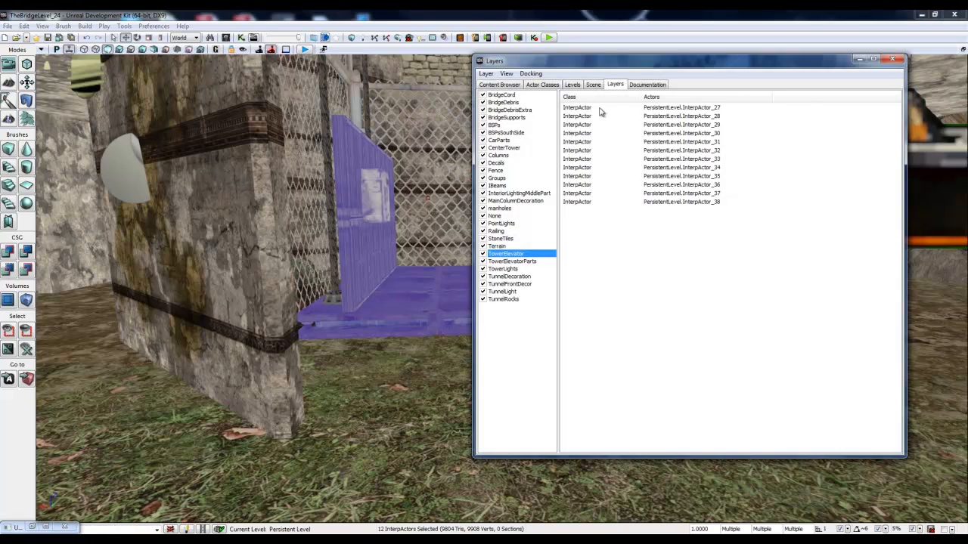
pyautogui.click(598, 111)
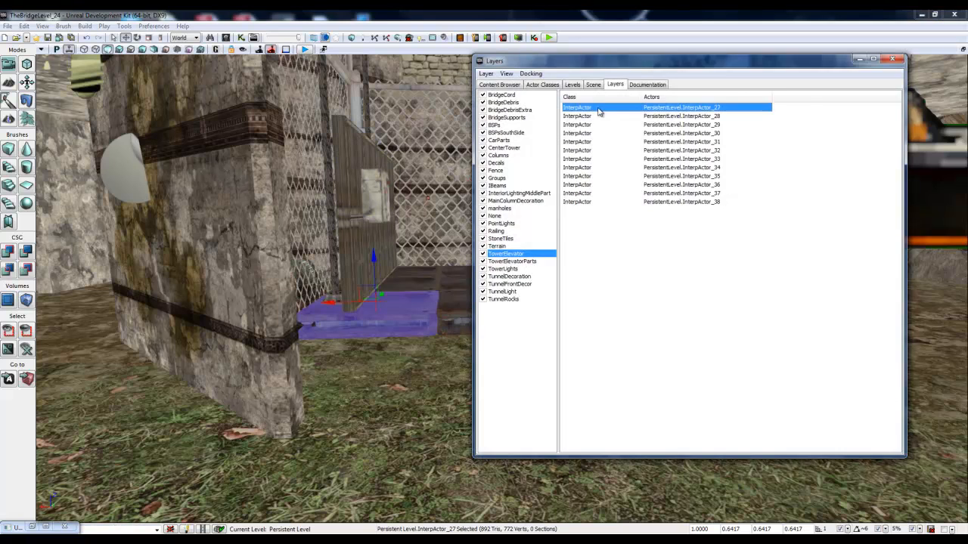
pyautogui.keyDown('shift'); pyautogui.click(594, 206); pyautogui.keyUp('shift')
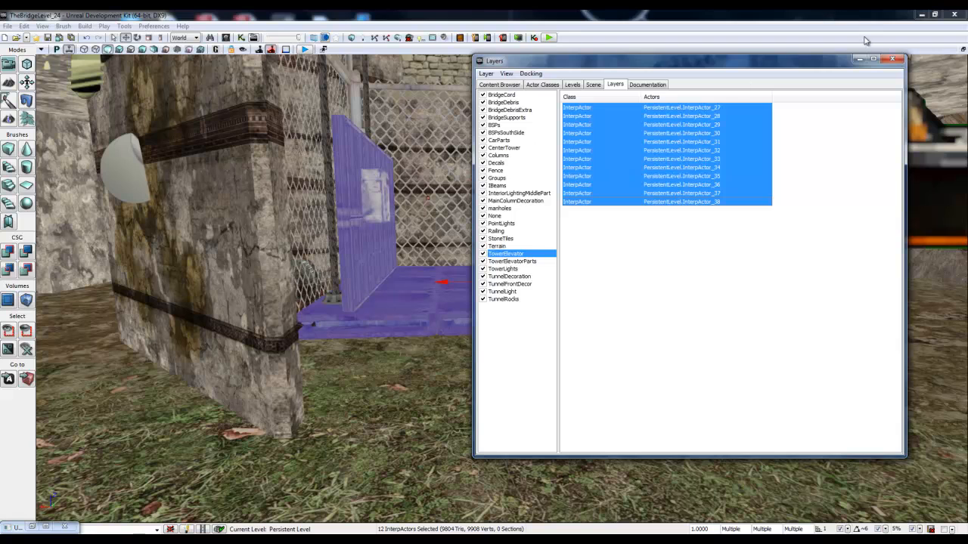
pyautogui.click(858, 60)
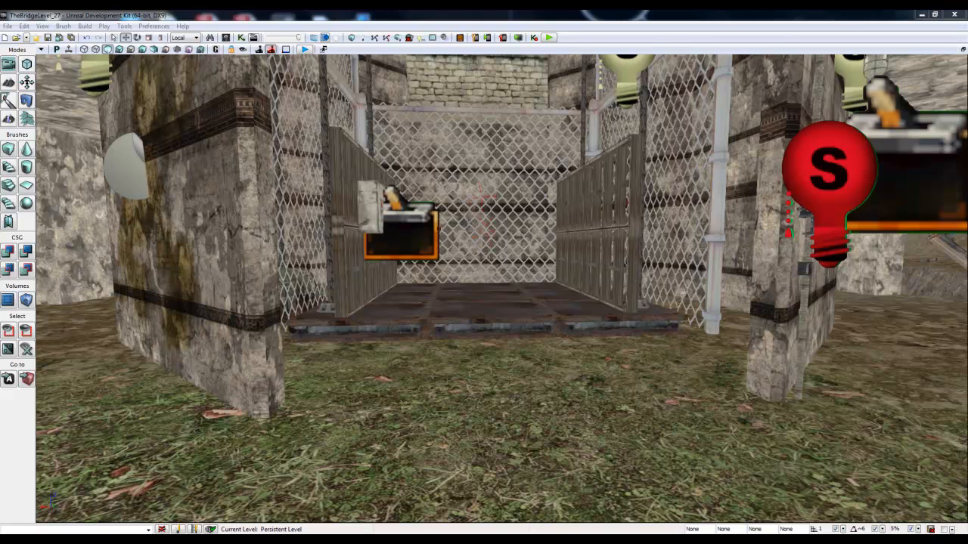
# Step: Select the trigger at the elevator's switch box and open Sub_Sequence_TowerElevator in a maximized Kismet window
pyautogui.click(396, 227)
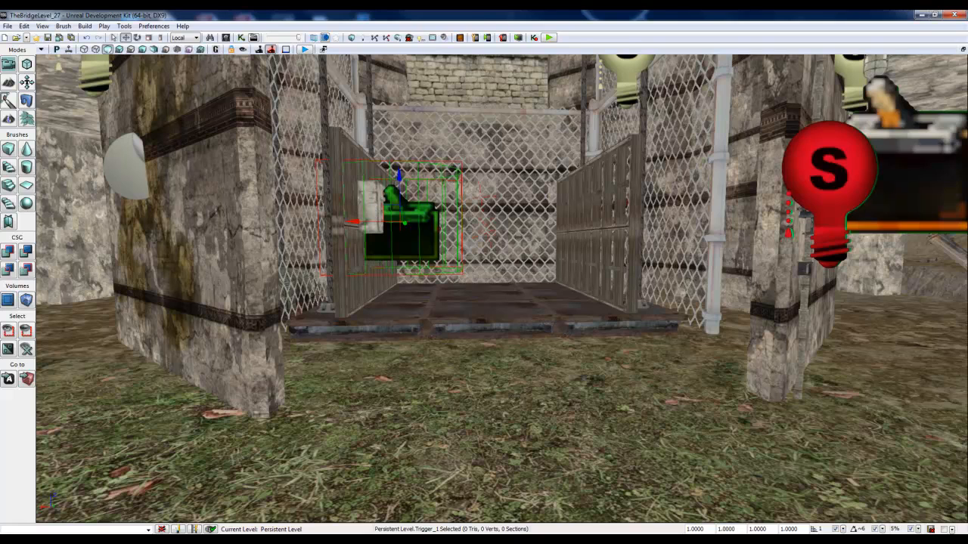
pyautogui.moveTo(0, 105); pyautogui.dragTo(261, 85)
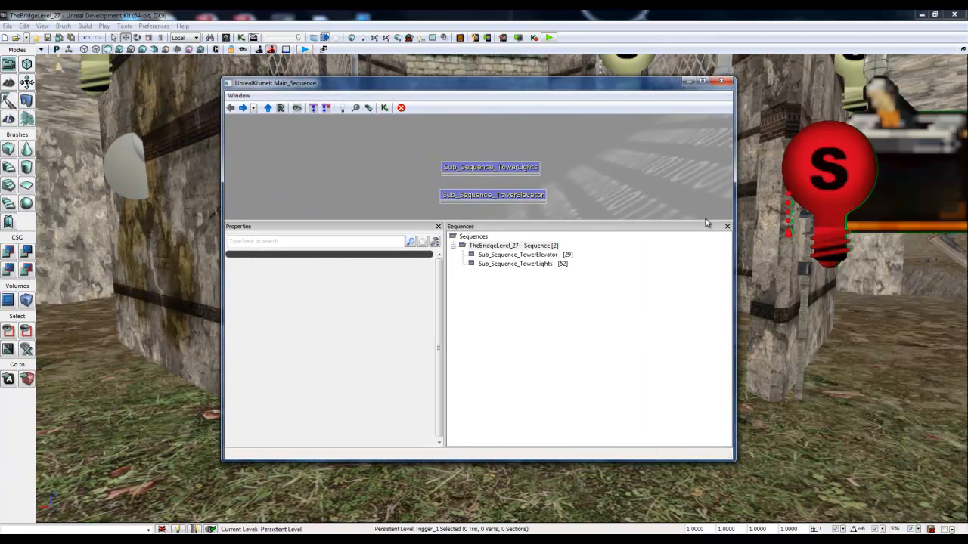
pyautogui.moveTo(704, 222); pyautogui.dragTo(698, 305)
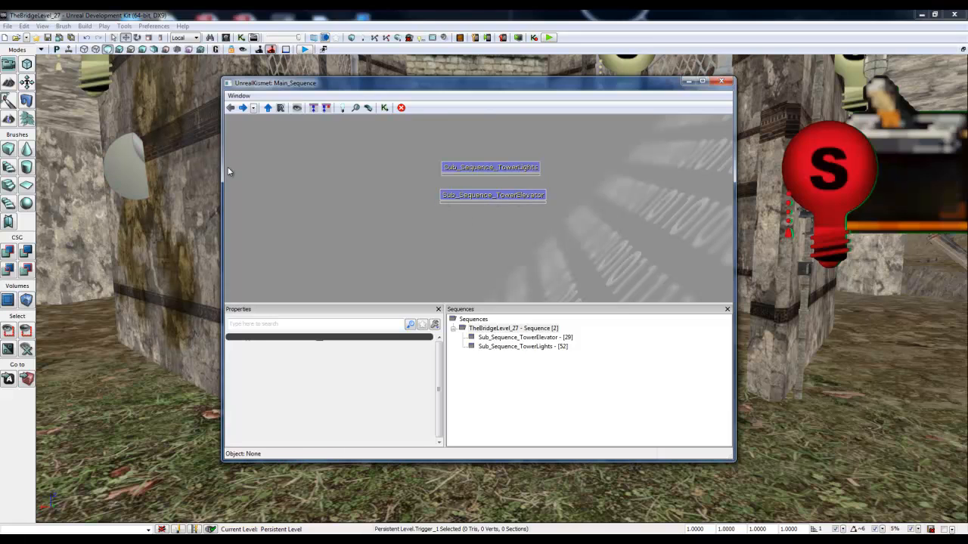
pyautogui.click(478, 194)
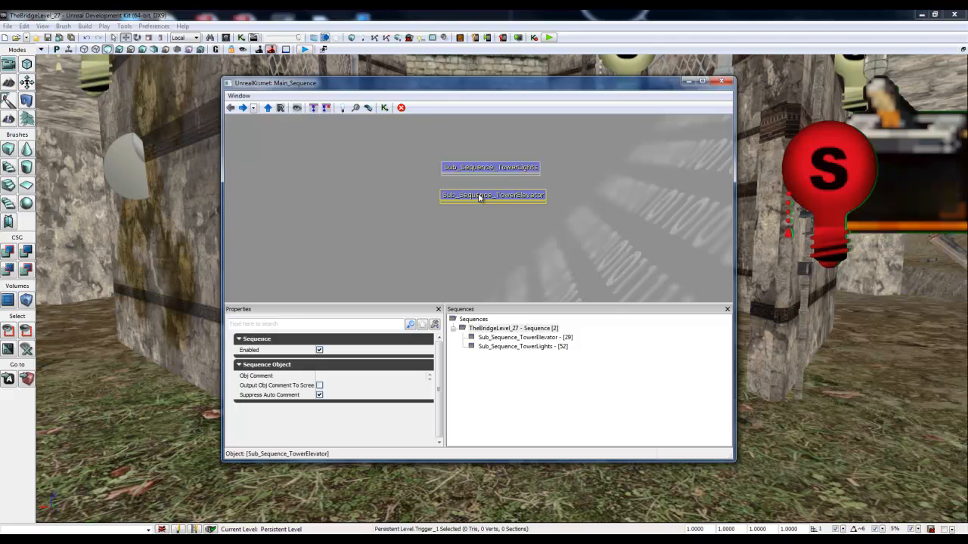
pyautogui.doubleClick(477, 195)
pyautogui.click(701, 81)
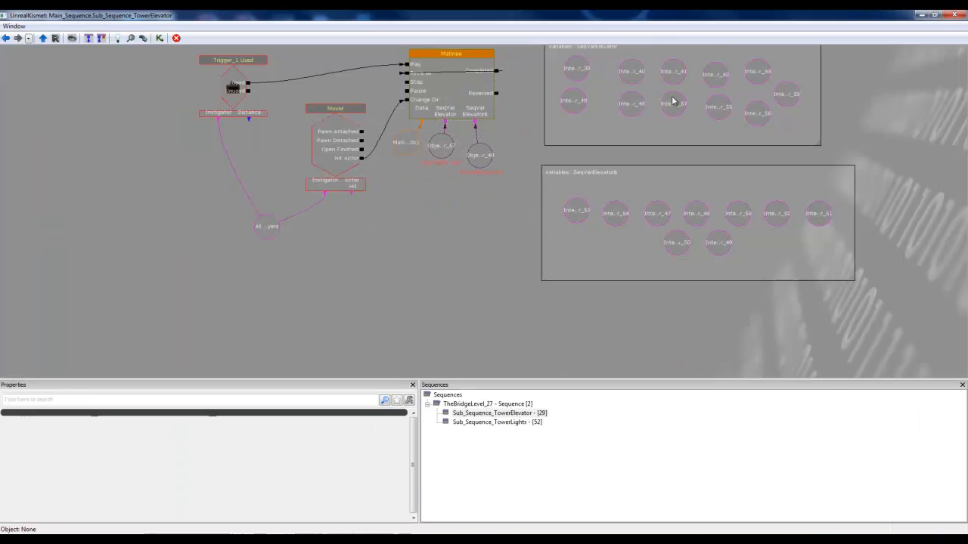
pyautogui.click(6, 37)
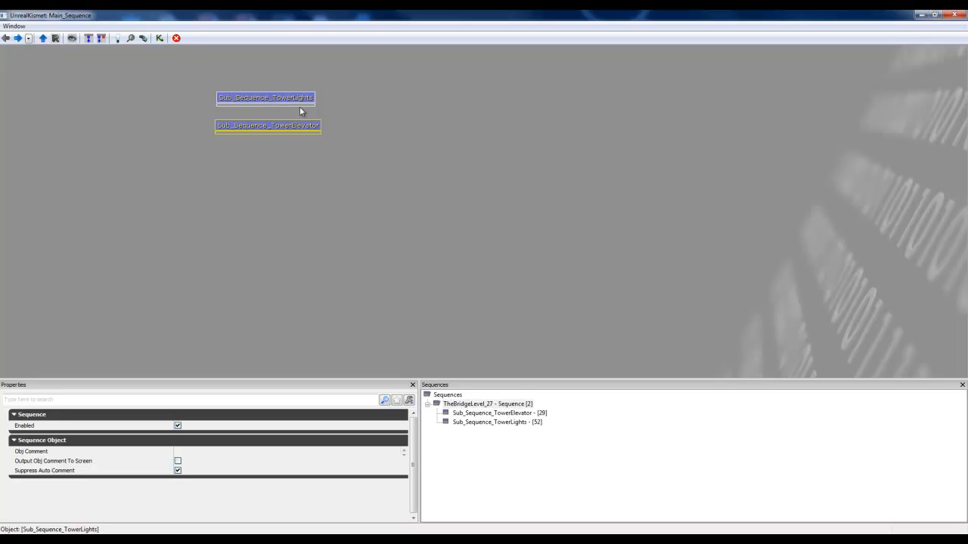
pyautogui.rightClick(408, 99)
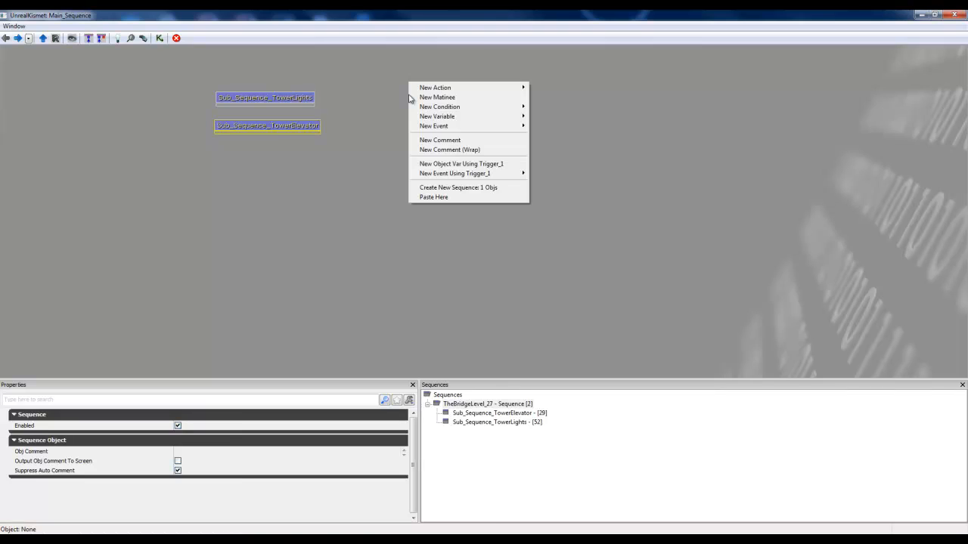
pyautogui.click(445, 189)
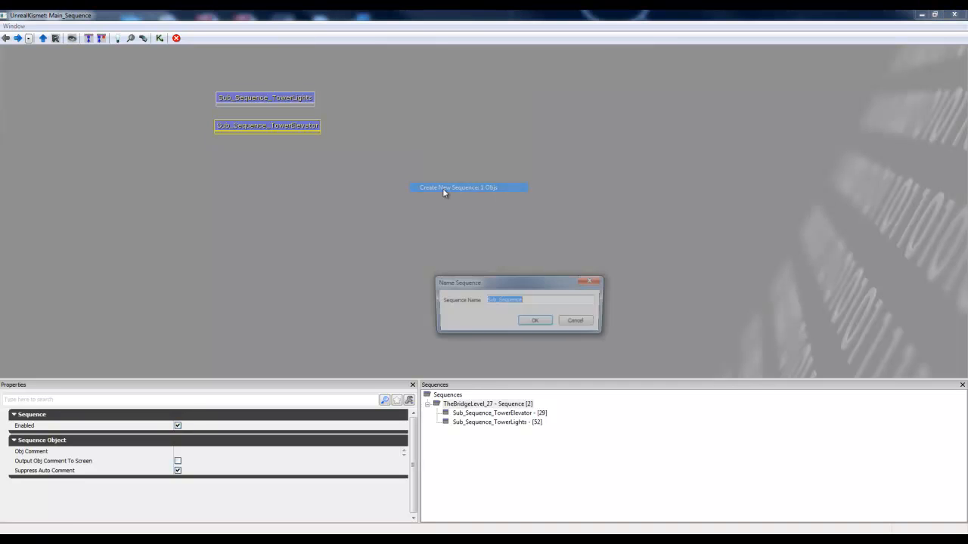
pyautogui.click(588, 323)
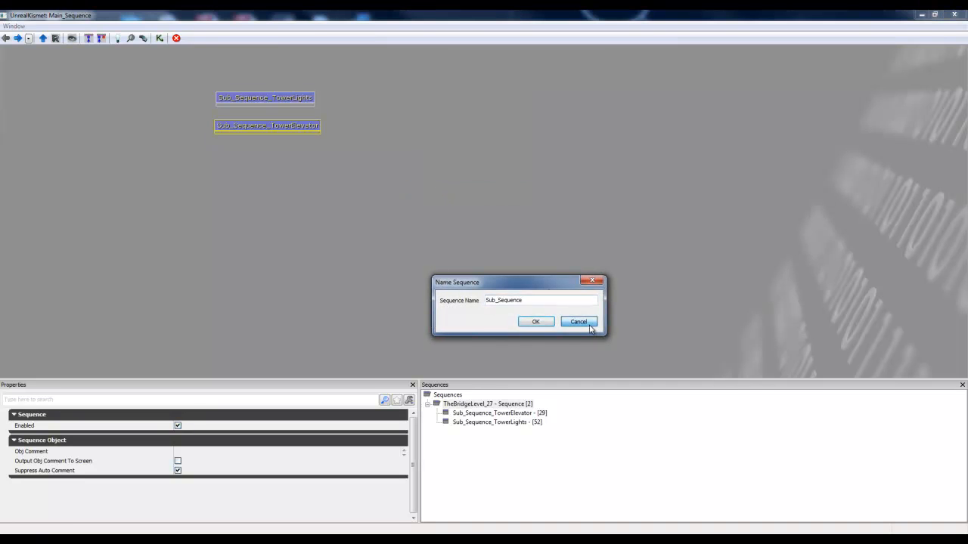
# Step: Reopen Sub_Sequence_TowerElevator and look over its trigger, mover, Matinee and grouped InterpActor variable nodes
pyautogui.doubleClick(292, 132)
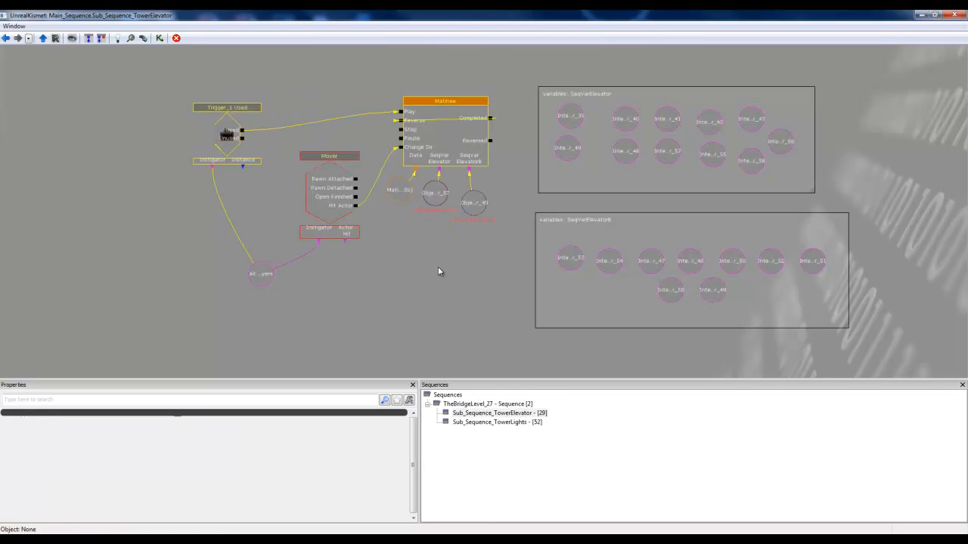
pyautogui.moveTo(435, 273); pyautogui.dragTo(418, 271)
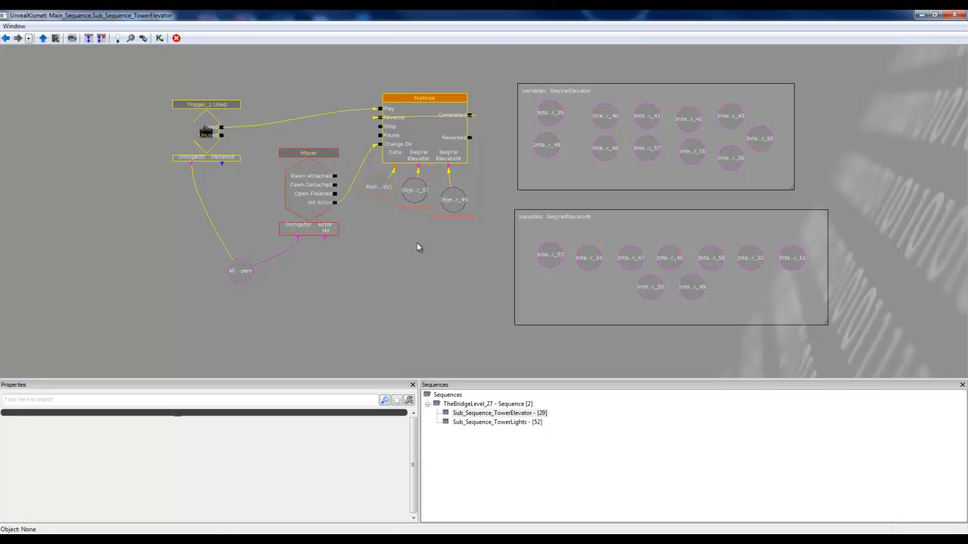
pyautogui.moveTo(415, 247); pyautogui.dragTo(409, 260)
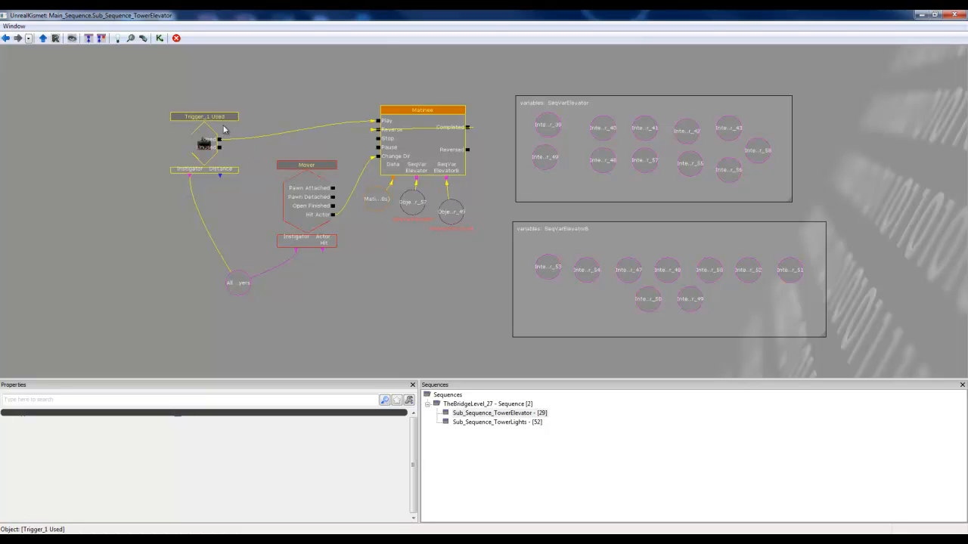
pyautogui.rightClick(62, 142)
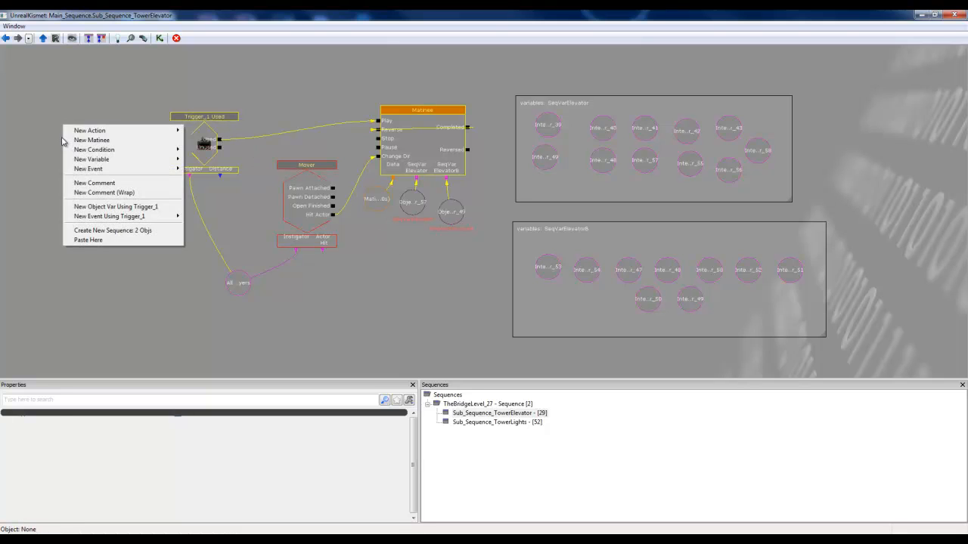
pyautogui.click(279, 97)
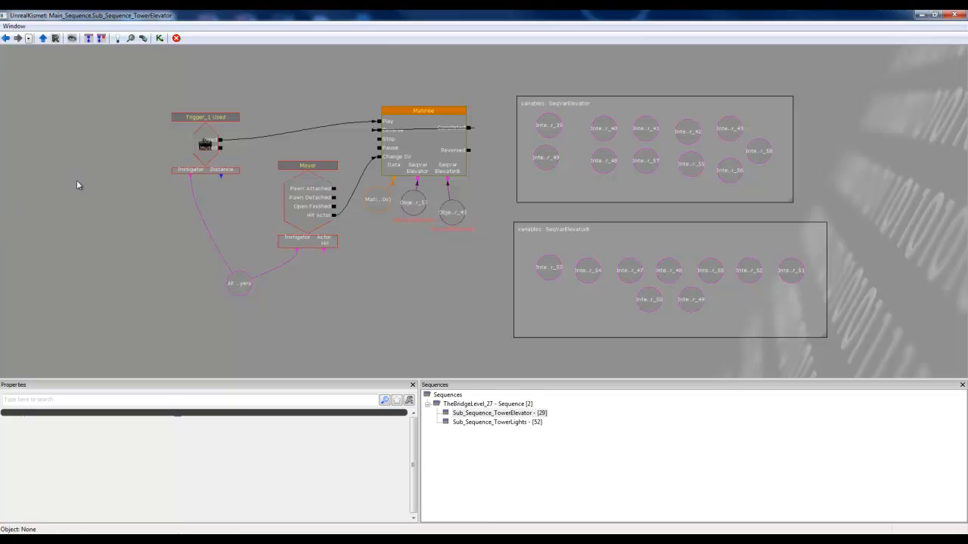
# Step: Examine the existing Trigger_1 Used event's properties and the event types available for Trigger_1
pyautogui.click(211, 148)
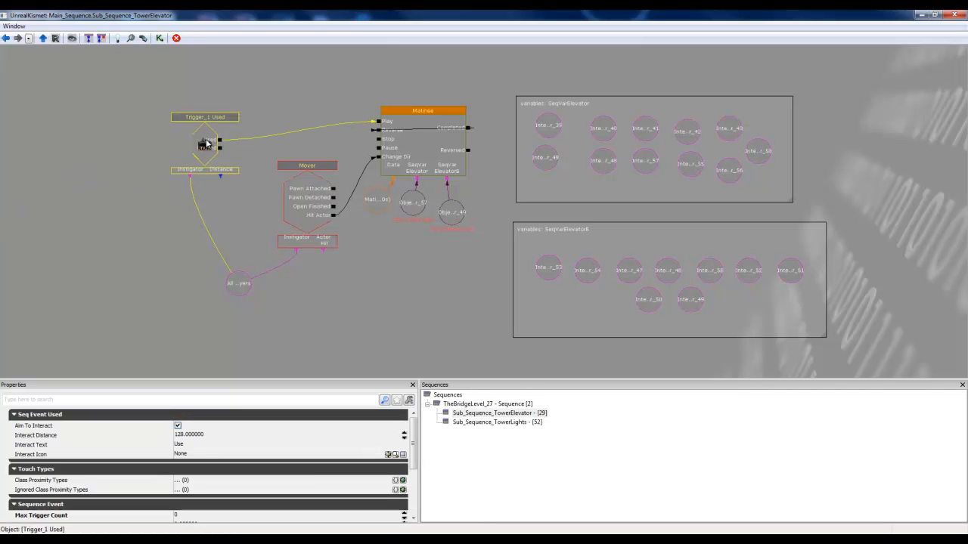
pyautogui.rightClick(84, 118)
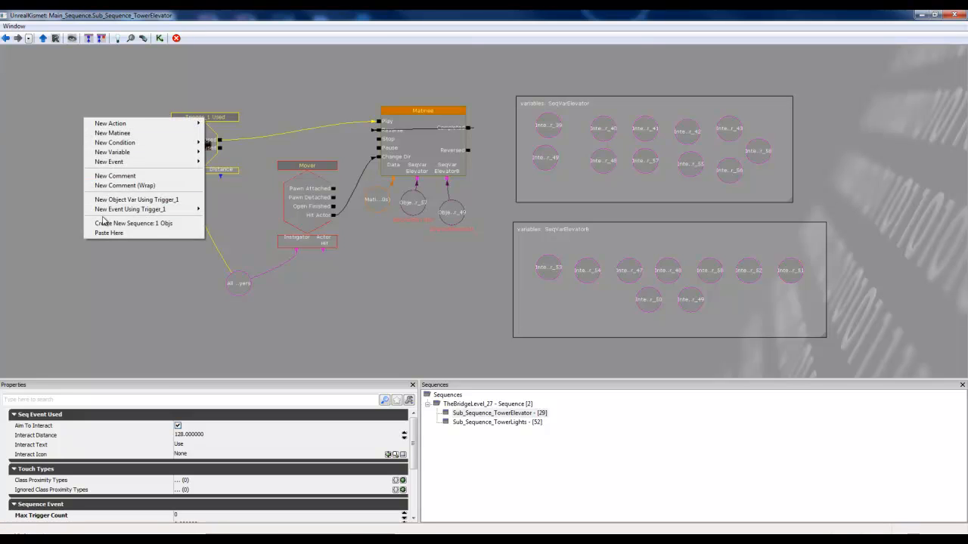
pyautogui.moveTo(107, 213)
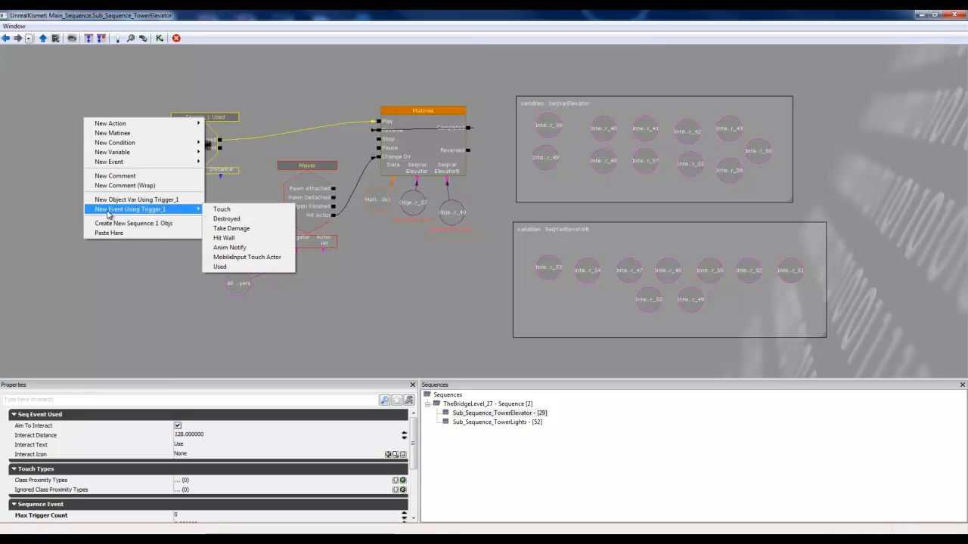
pyautogui.click(231, 212)
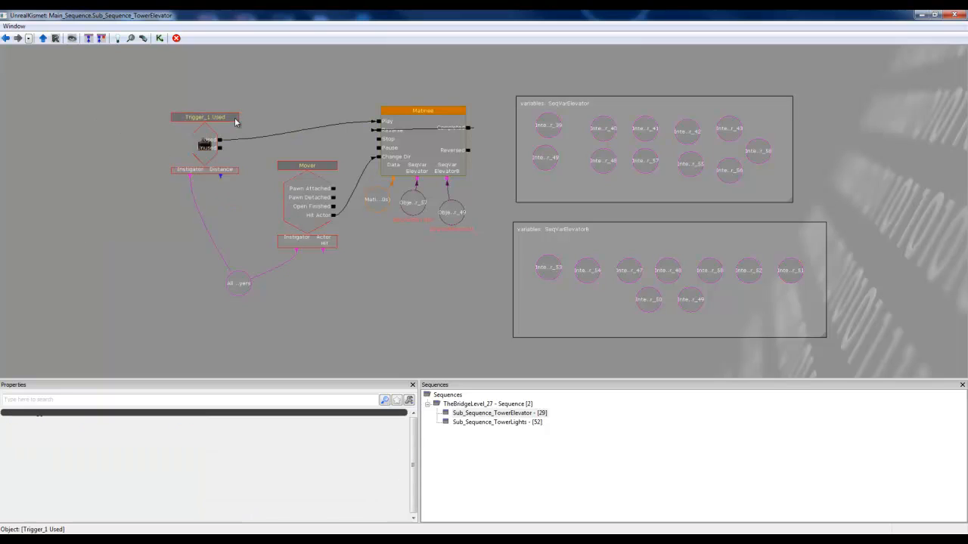
pyautogui.click(209, 141)
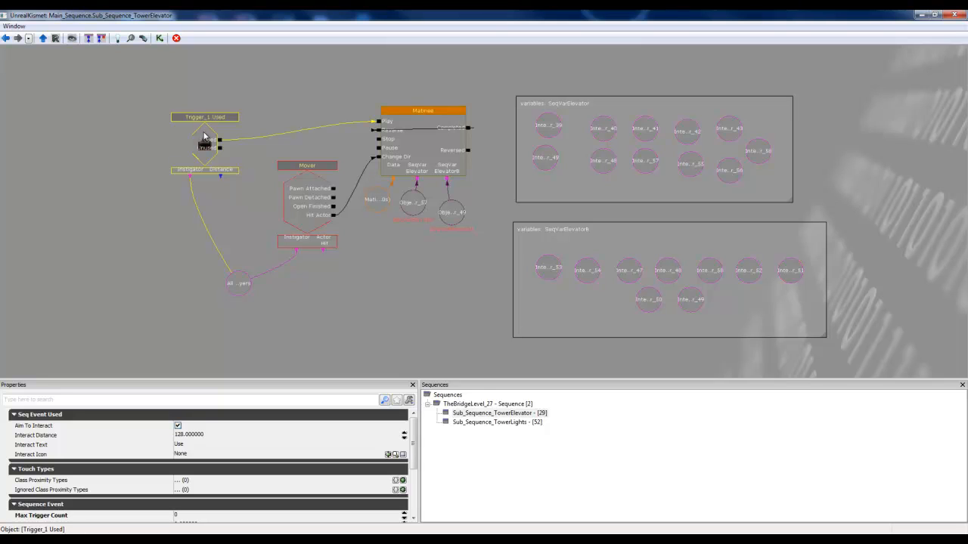
pyautogui.click(107, 148)
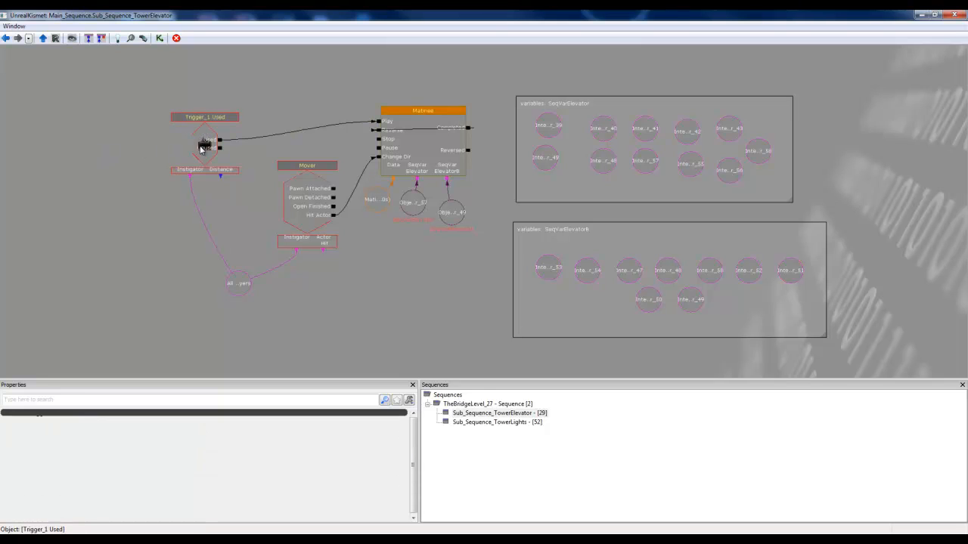
pyautogui.click(199, 149)
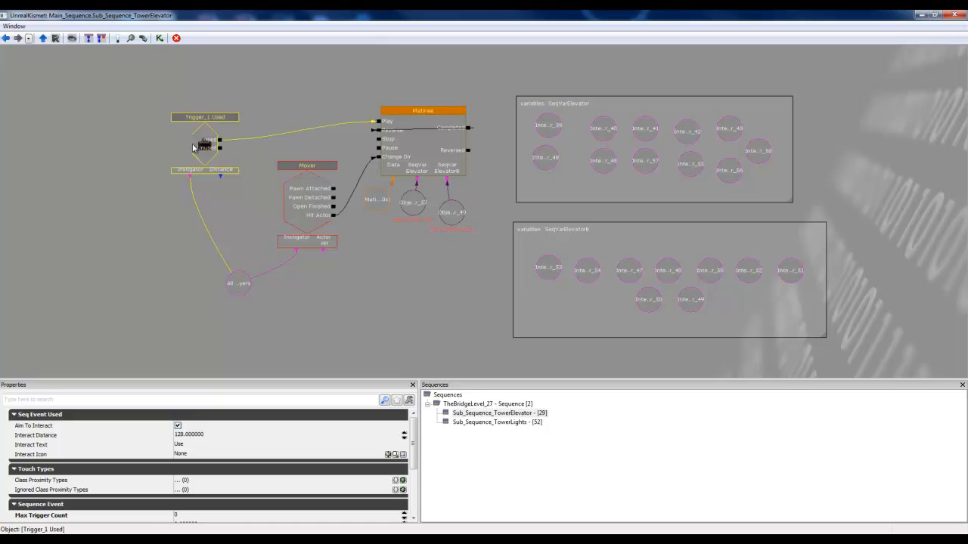
# Step: Create a new Used event from Trigger_1 in the empty area beside the existing trigger event
pyautogui.rightClick(64, 156)
pyautogui.click(24, 152)
pyautogui.moveTo(63, 147); pyautogui.dragTo(63, 167)
pyautogui.rightClick(79, 177)
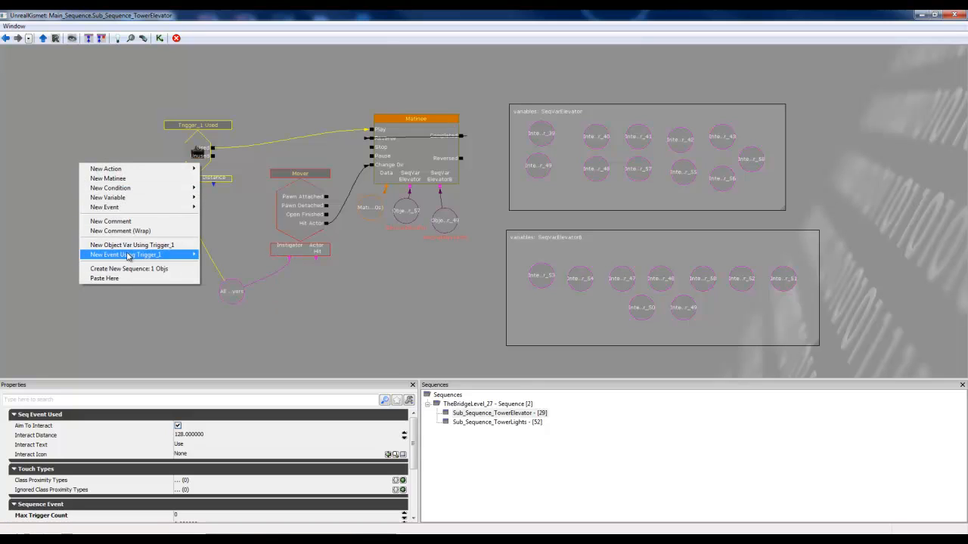
pyautogui.moveTo(128, 255)
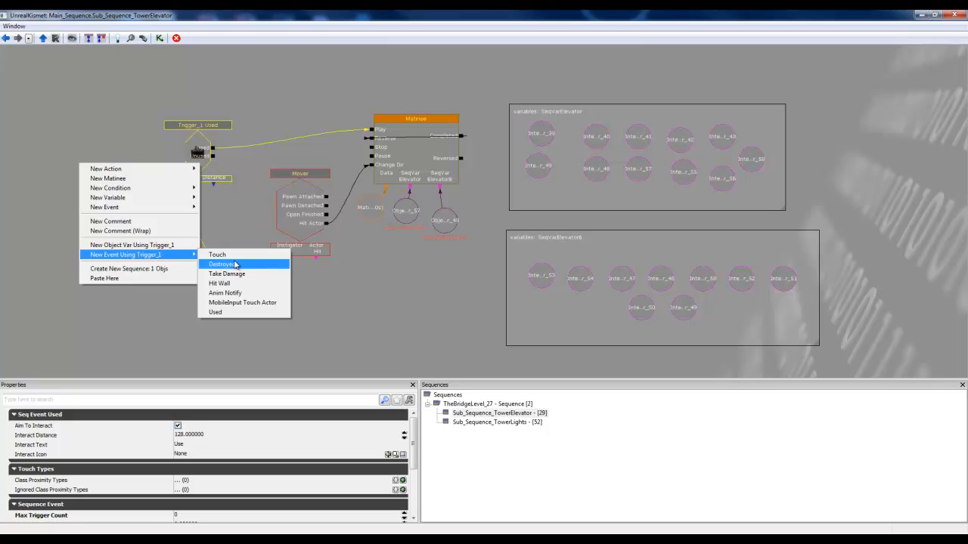
pyautogui.click(229, 312)
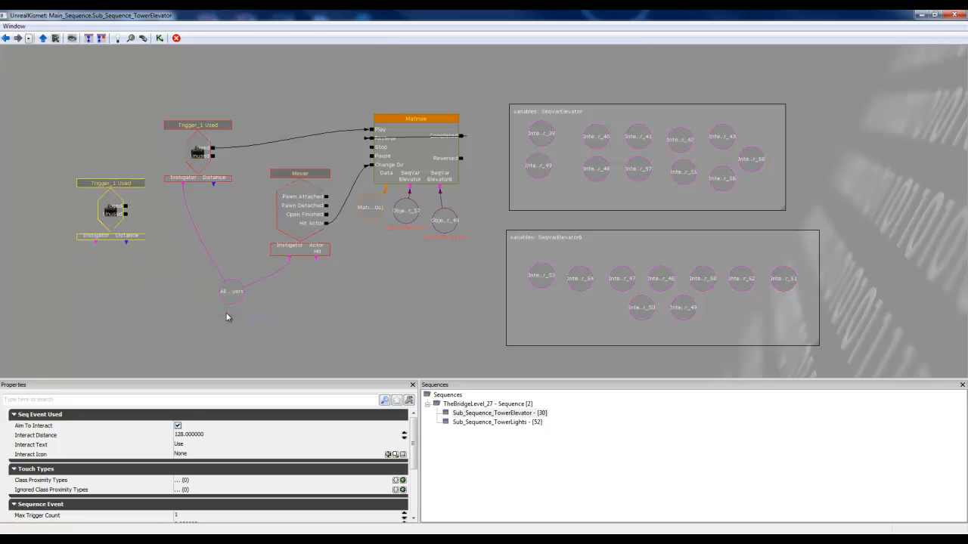
# Step: Create a Player variable below the new Trigger_1 Used event and connect it to the event's Instigator
pyautogui.click(133, 274)
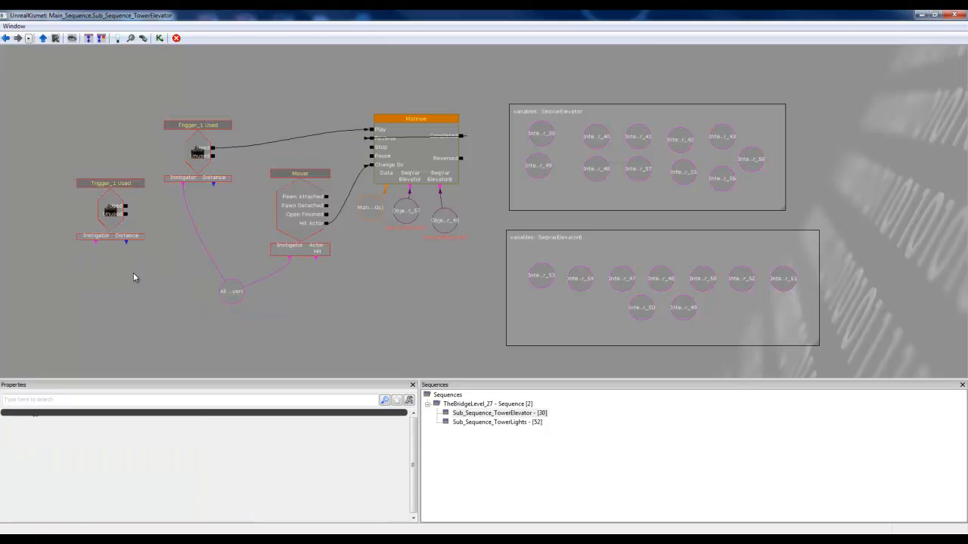
pyautogui.rightClick(95, 270)
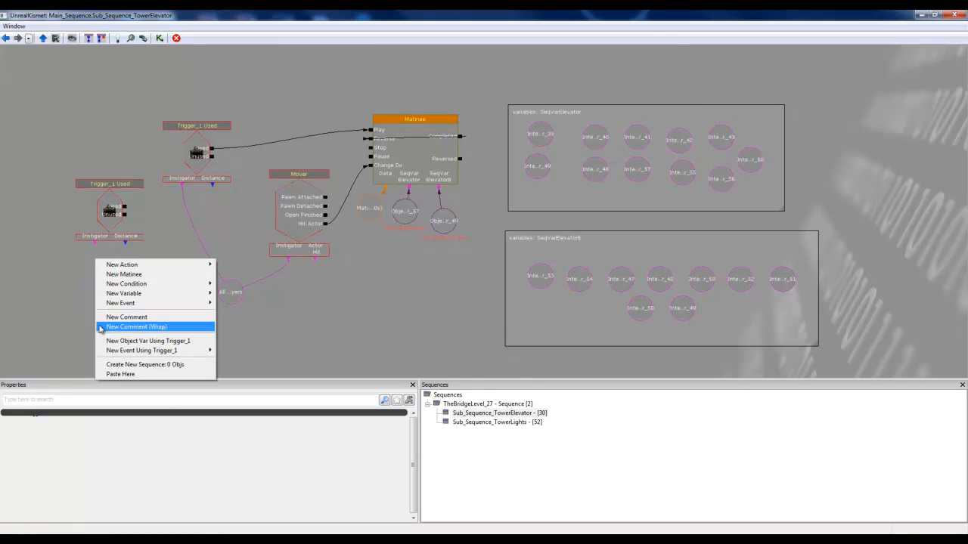
pyautogui.moveTo(135, 354)
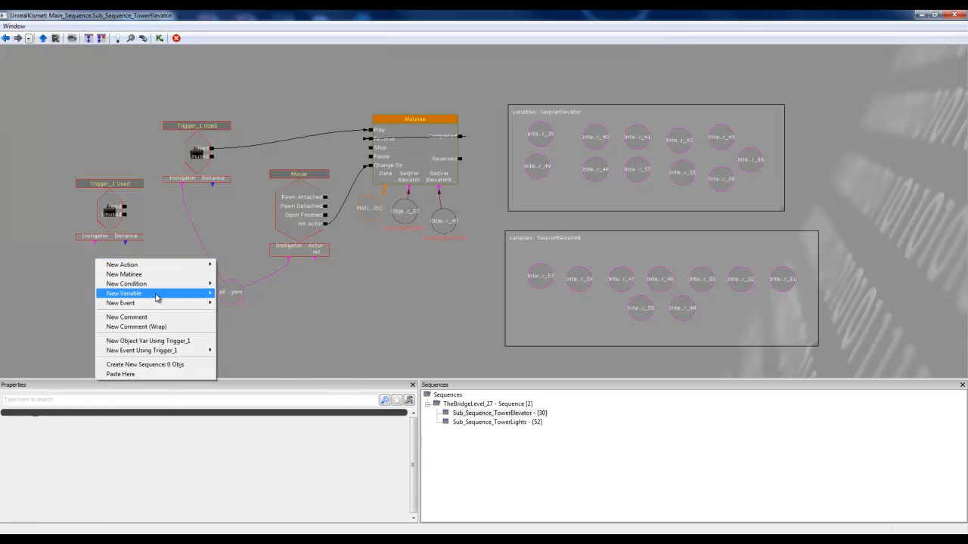
pyautogui.moveTo(158, 294)
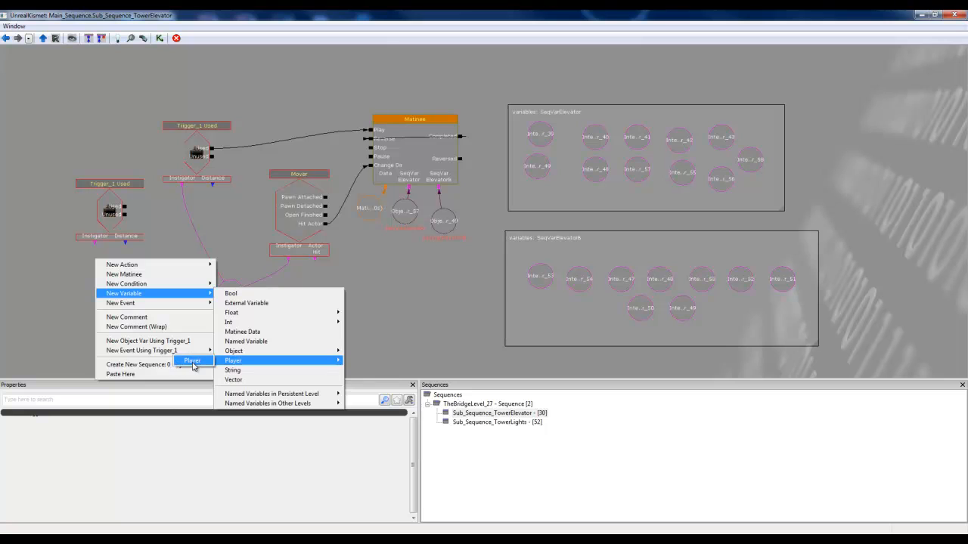
pyautogui.click(192, 361)
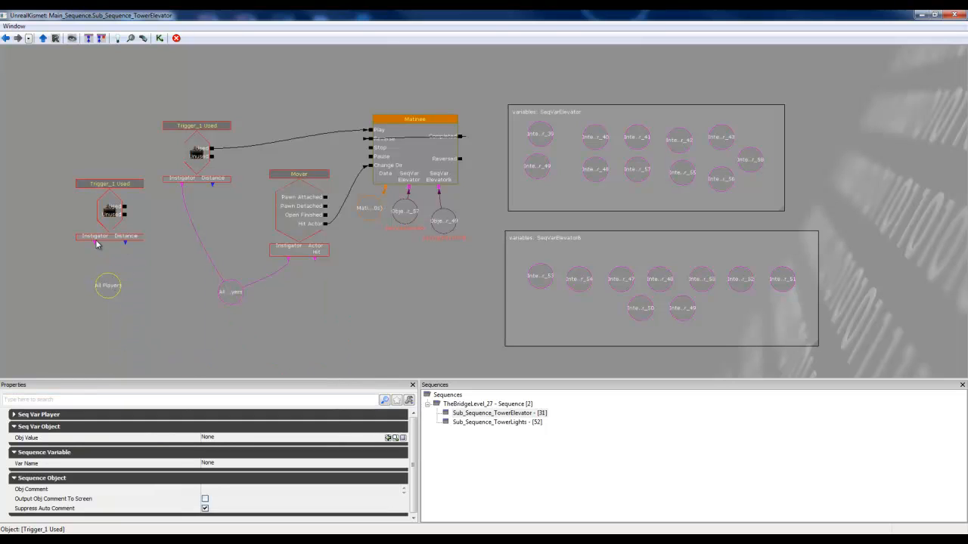
pyautogui.moveTo(96, 244); pyautogui.dragTo(117, 225)
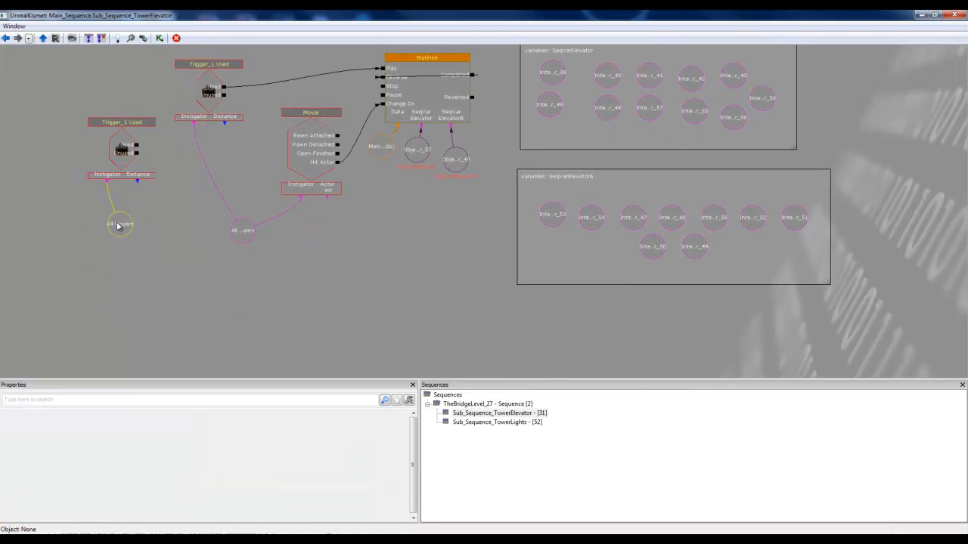
# Step: Try turning off All Players on the new Player variable to expose its Player Idx, and turn All Players back on
pyautogui.click(117, 225)
pyautogui.click(23, 415)
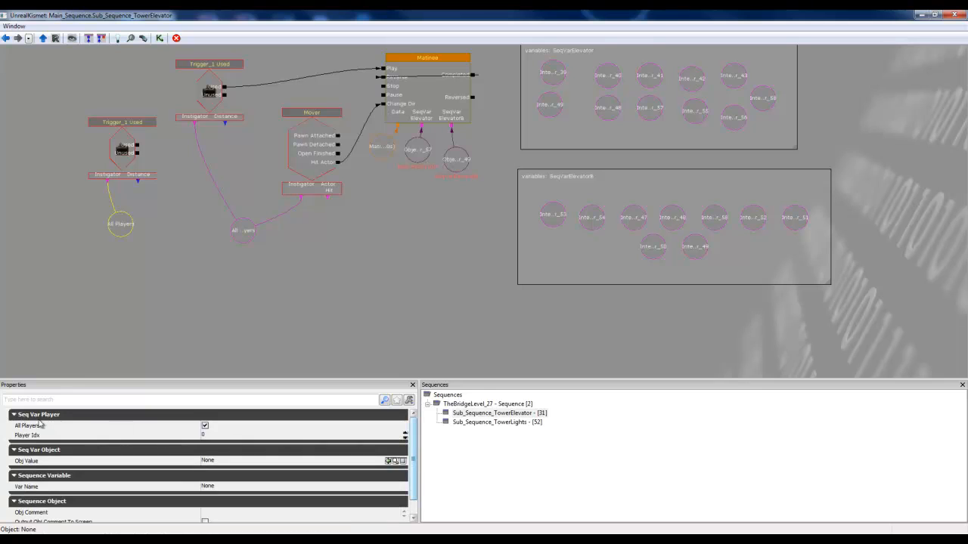
pyautogui.click(204, 426)
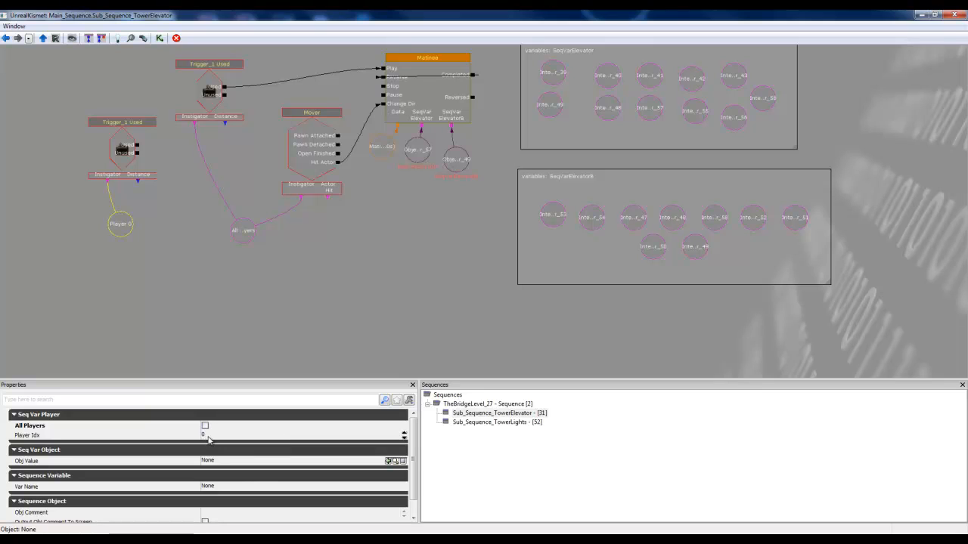
pyautogui.click(214, 437)
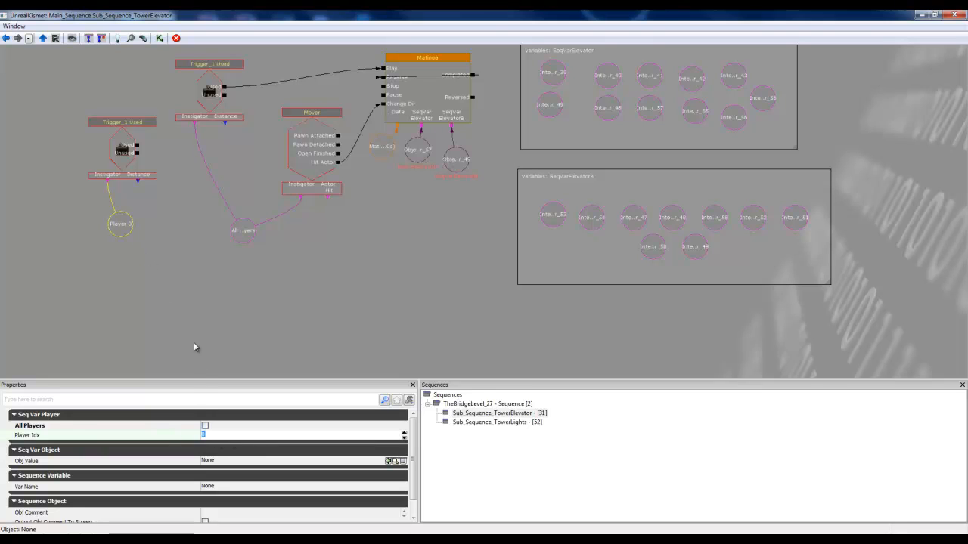
pyautogui.click(205, 426)
pyautogui.click(133, 227)
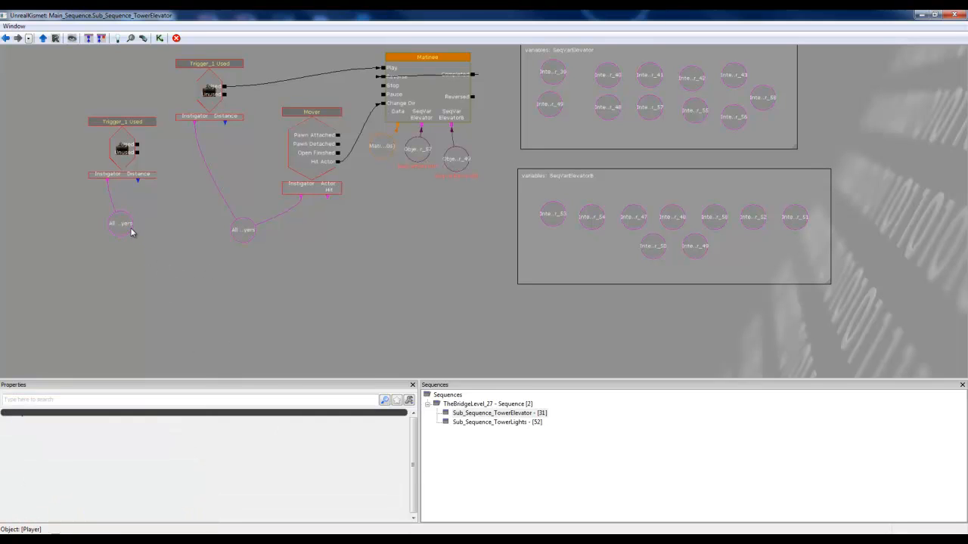
# Step: Move the new Trigger_1 Used event and its All Players variable together into empty space away from the existing elevator network
pyautogui.moveTo(165, 215); pyautogui.dragTo(155, 234)
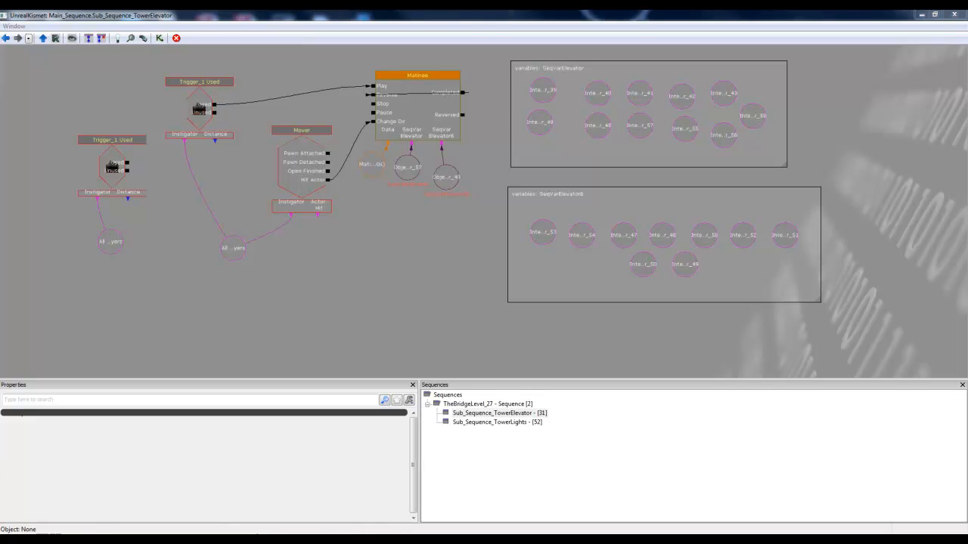
pyautogui.moveTo(151, 276); pyautogui.dragTo(503, 288)
pyautogui.click(470, 176)
pyautogui.keyDown('ctrl'); pyautogui.click(466, 254); pyautogui.keyUp('ctrl')
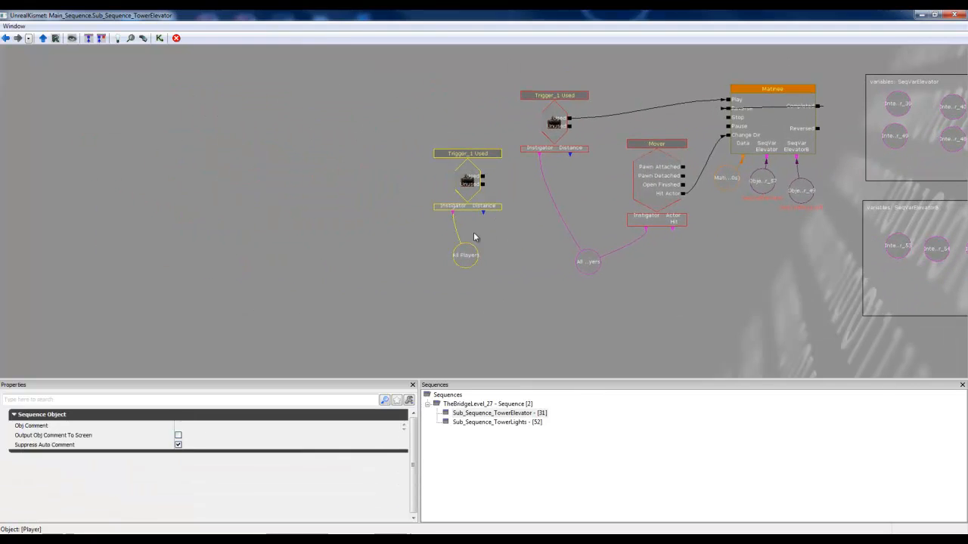
pyautogui.keyDown('ctrl'); pyautogui.moveTo(469, 177); pyautogui.dragTo(76, 119); pyautogui.keyUp('ctrl')
pyautogui.moveTo(302, 233); pyautogui.dragTo(461, 245)
pyautogui.moveTo(564, 247); pyautogui.dragTo(674, 250)
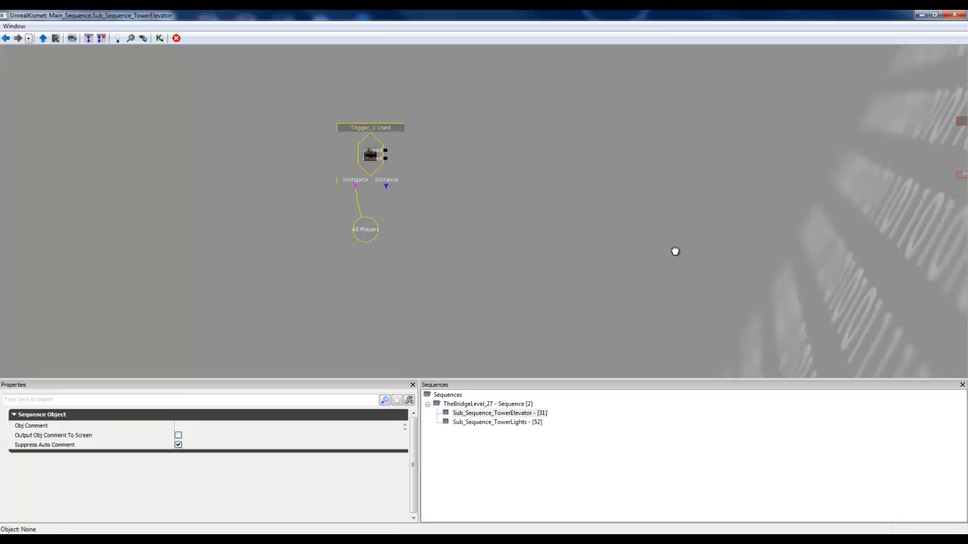
# Step: Create a new Matinee beside the new trigger event and move it with its Matinee Data node farther from the event
pyautogui.rightClick(450, 136)
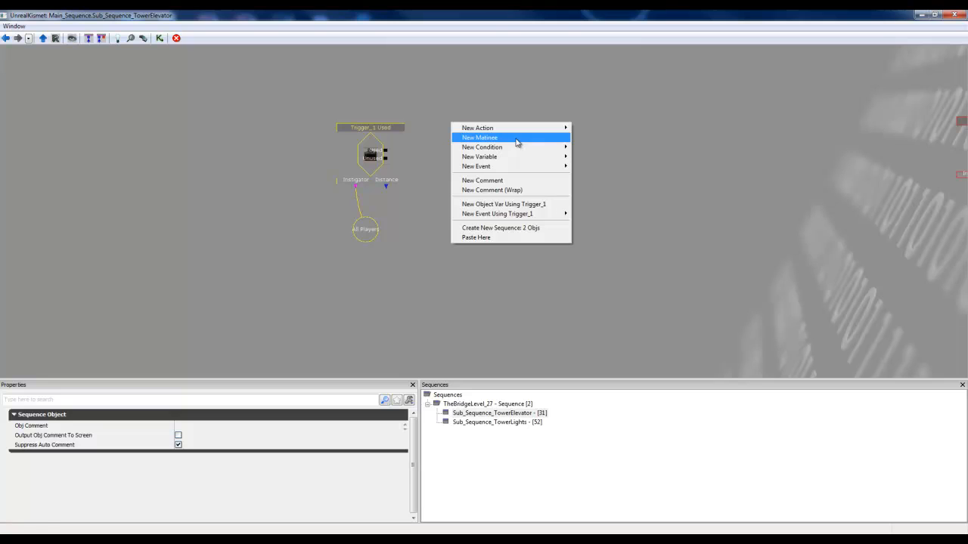
pyautogui.click(517, 143)
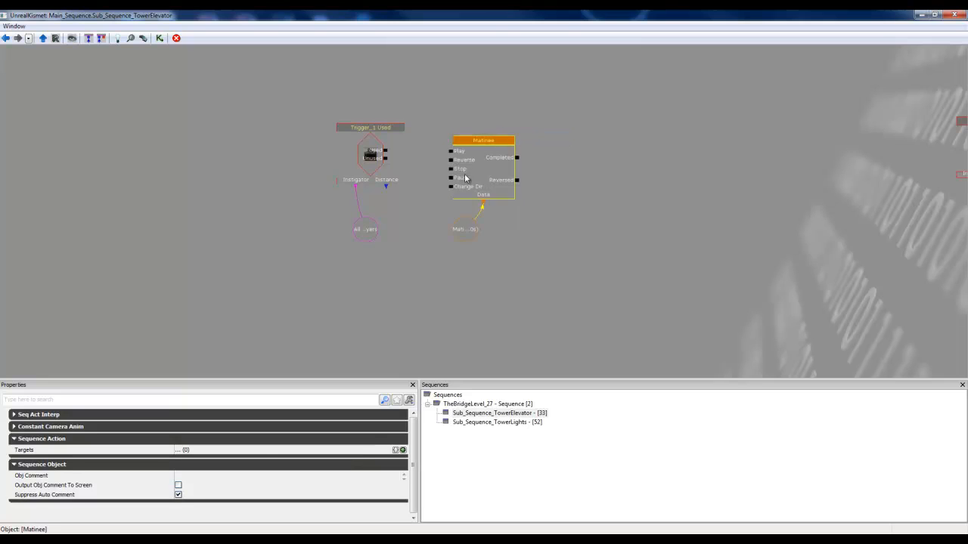
pyautogui.keyDown('ctrl'); pyautogui.click(469, 237); pyautogui.keyUp('ctrl')
pyautogui.keyDown('ctrl'); pyautogui.moveTo(481, 165); pyautogui.dragTo(592, 163); pyautogui.keyUp('ctrl')
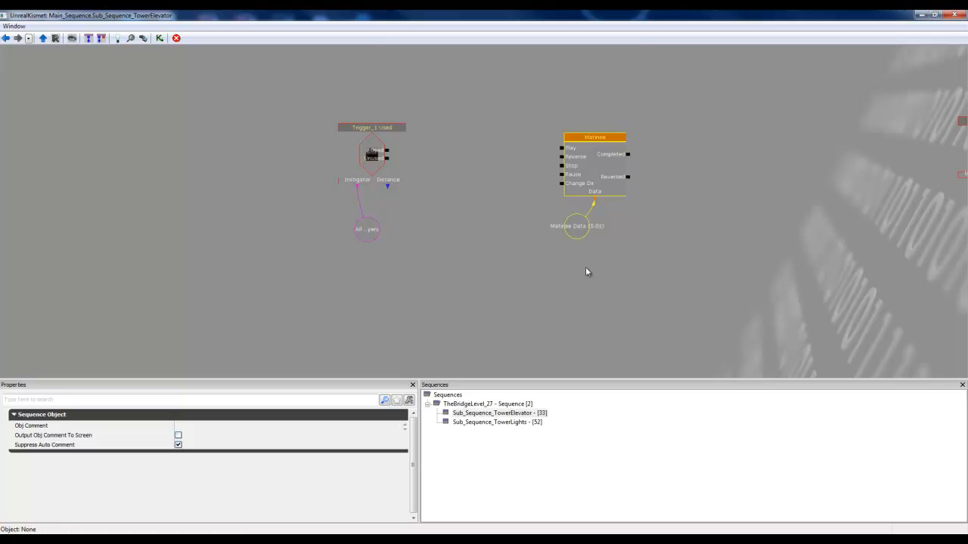
# Step: Return to the level viewport and select the three front floor InterpActors of the elevator together
pyautogui.click(921, 16)
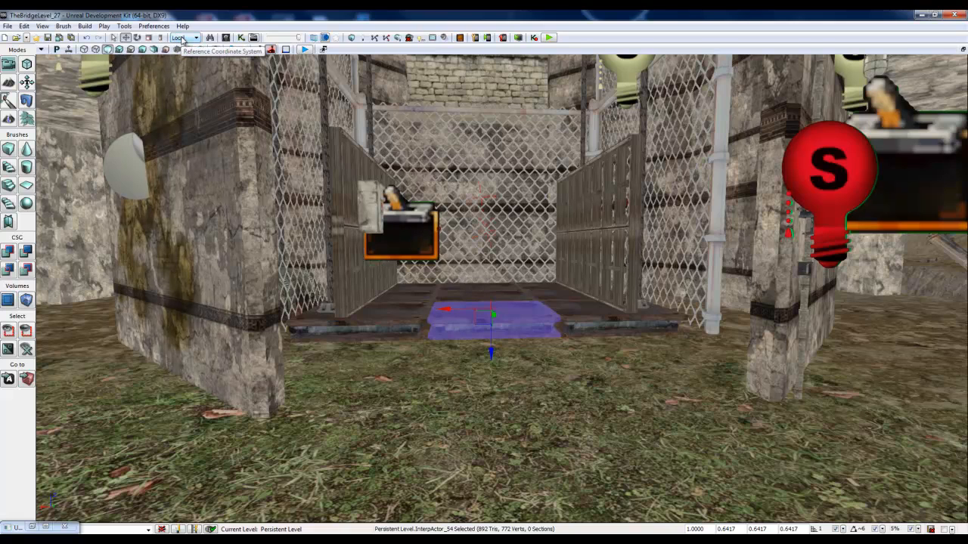
pyautogui.click(399, 311)
pyautogui.keyDown('ctrl'); pyautogui.click(474, 320); pyautogui.keyUp('ctrl')
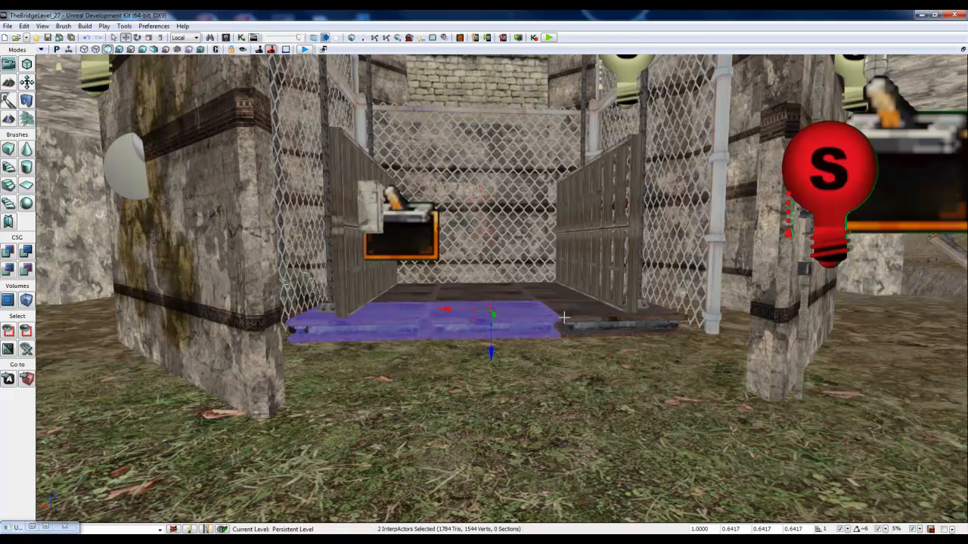
pyautogui.keyDown('ctrl'); pyautogui.click(575, 322); pyautogui.keyUp('ctrl')
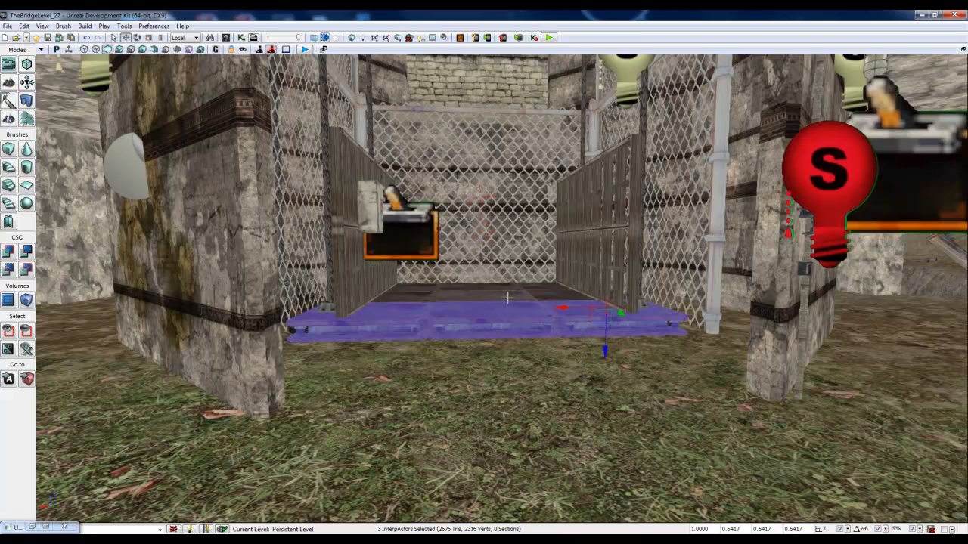
# Step: Select the elevator's two wooden side panels and the switch box together as InterpActors
pyautogui.click(627, 258)
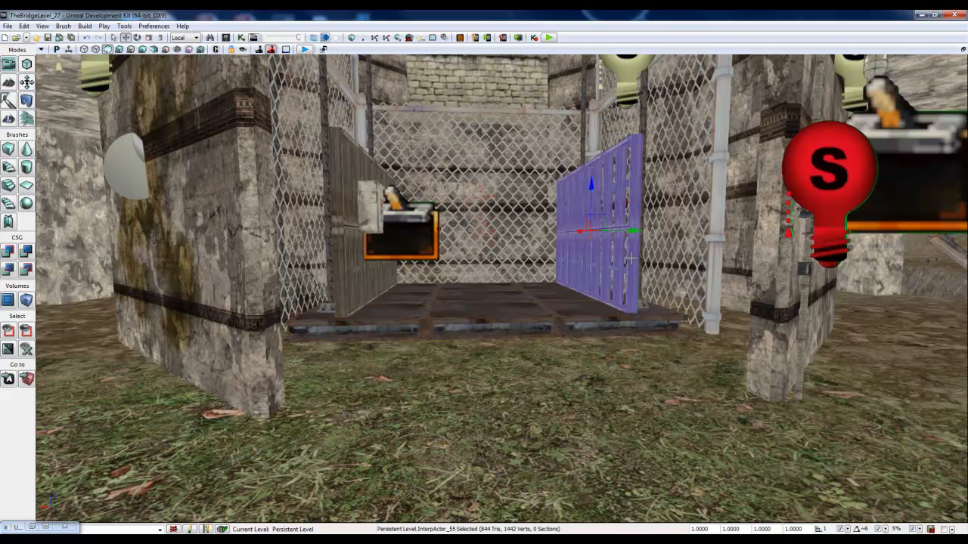
pyautogui.keyDown('ctrl'); pyautogui.click(368, 206); pyautogui.keyUp('ctrl')
pyautogui.keyDown('ctrl'); pyautogui.click(337, 205); pyautogui.keyUp('ctrl')
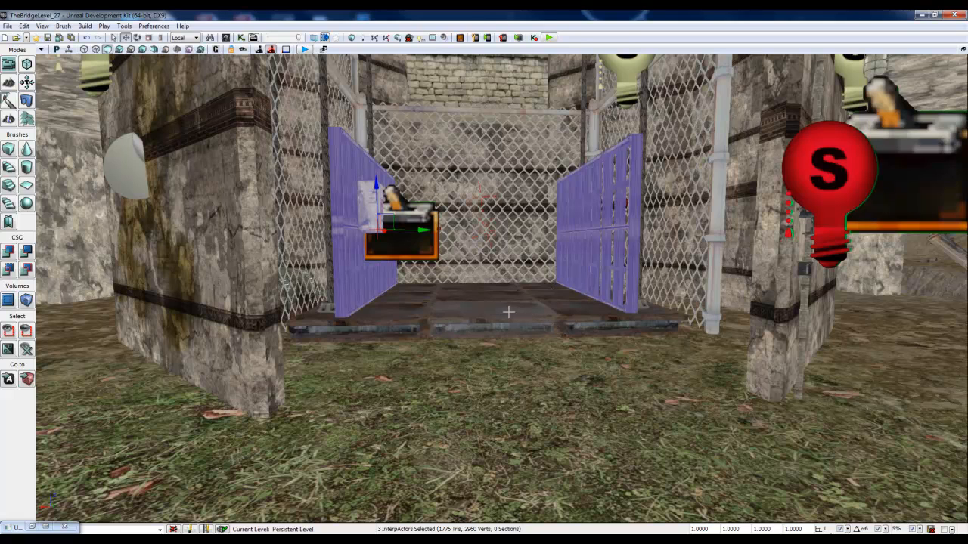
pyautogui.moveTo(503, 374); pyautogui.dragTo(497, 378, button='right')
pyautogui.moveTo(581, 348); pyautogui.dragTo(590, 333, button='right')
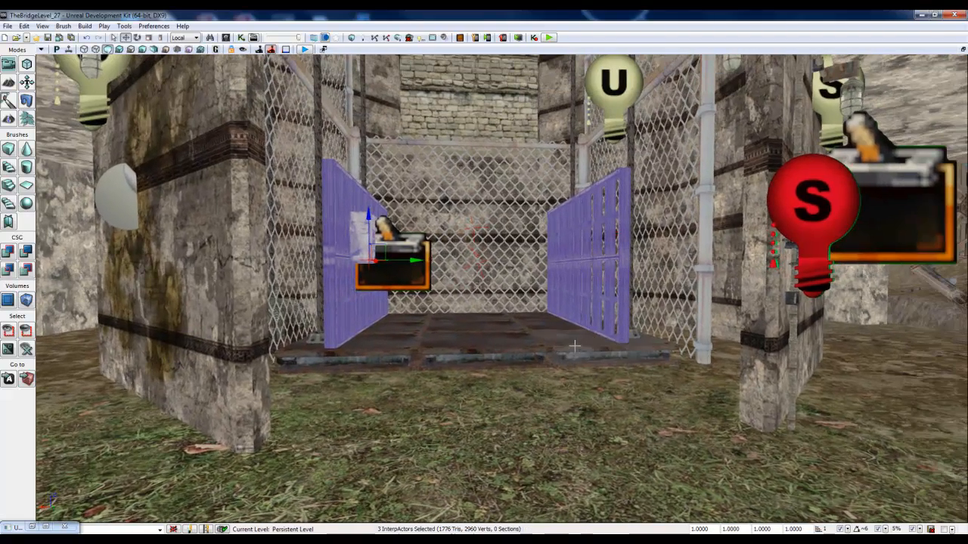
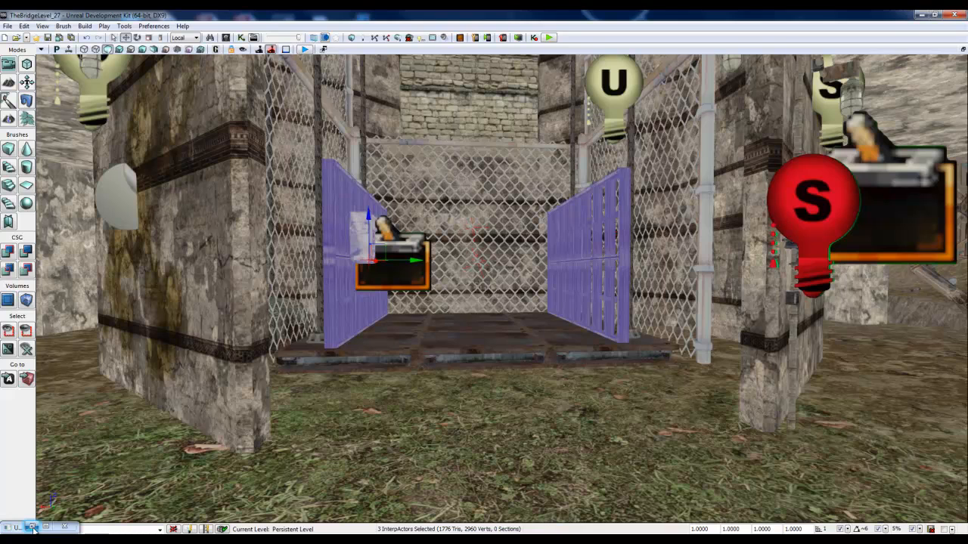
# Step: Return to the Kismet sequence and connect the Trigger_1 Used event's Used output to the Matinee's Play input
pyautogui.click(472, 342)
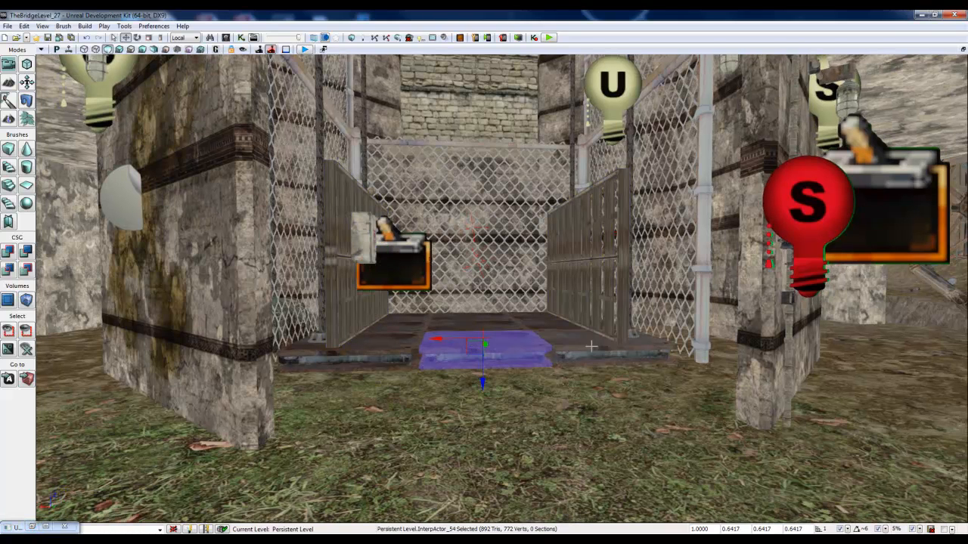
pyautogui.click(454, 429)
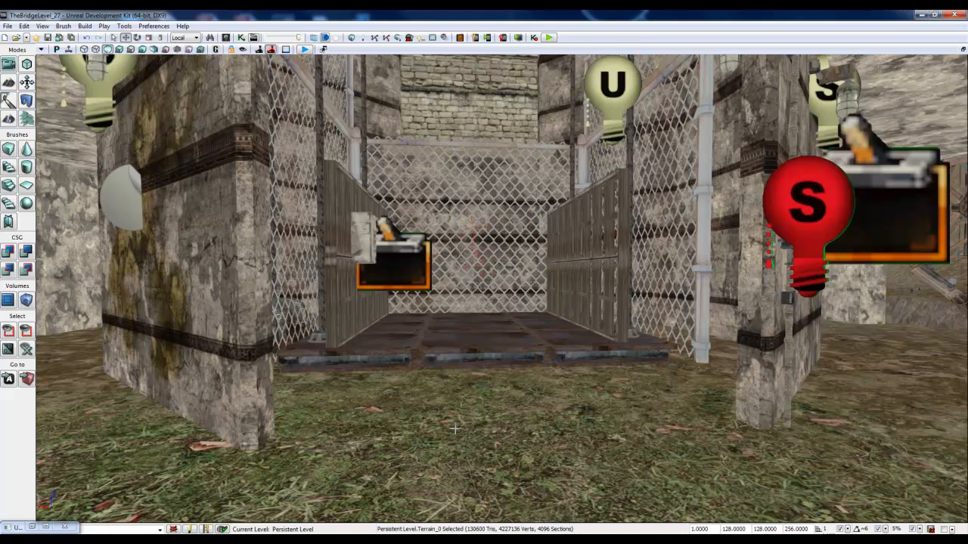
pyautogui.click(33, 527)
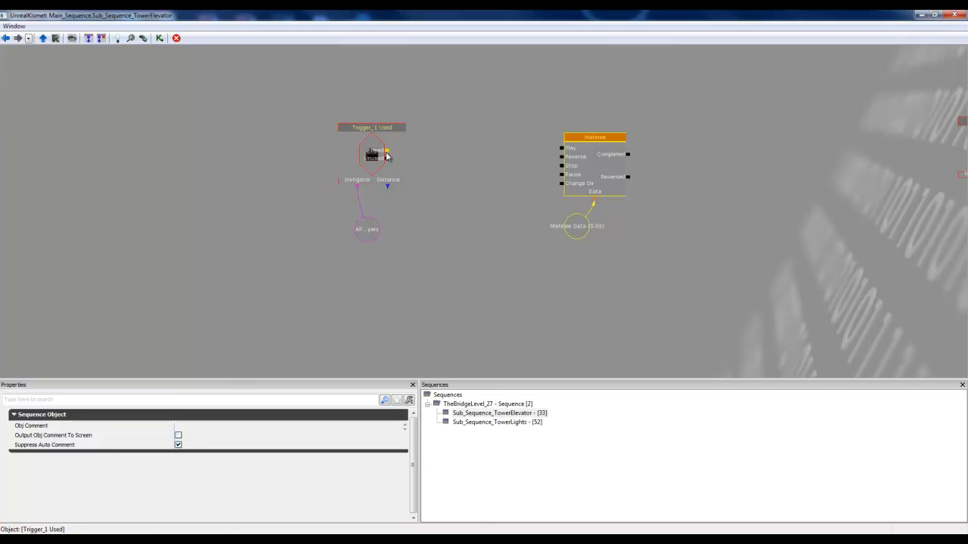
pyautogui.moveTo(386, 151); pyautogui.dragTo(561, 147)
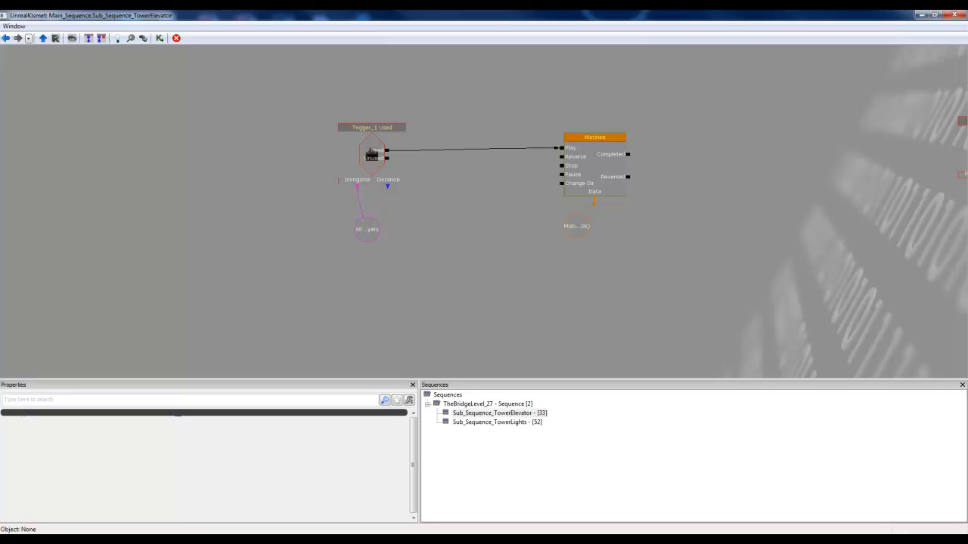
# Step: Create a physics Mover event and move it, with its attached Matinee and Matinee Data, clear of the first Matinee
pyautogui.rightClick(463, 207)
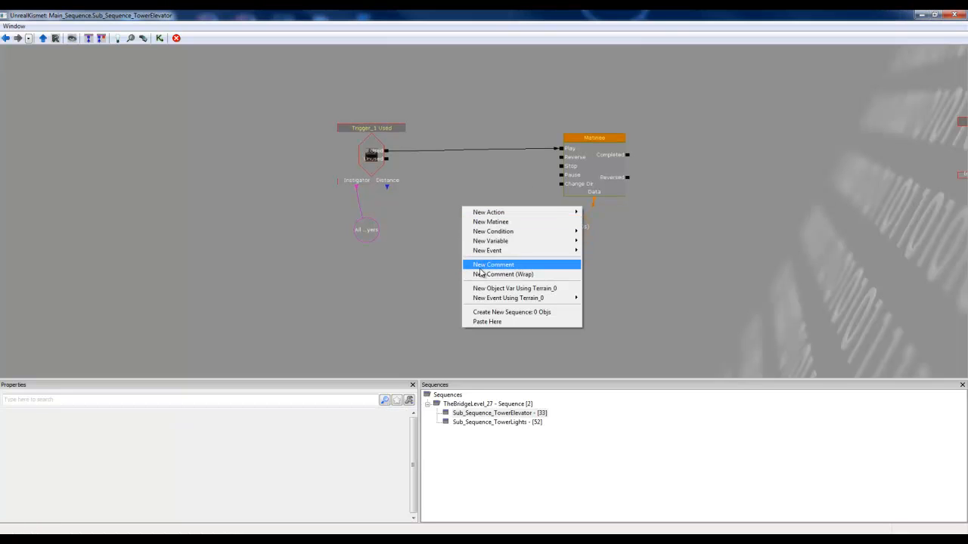
pyautogui.moveTo(488, 251)
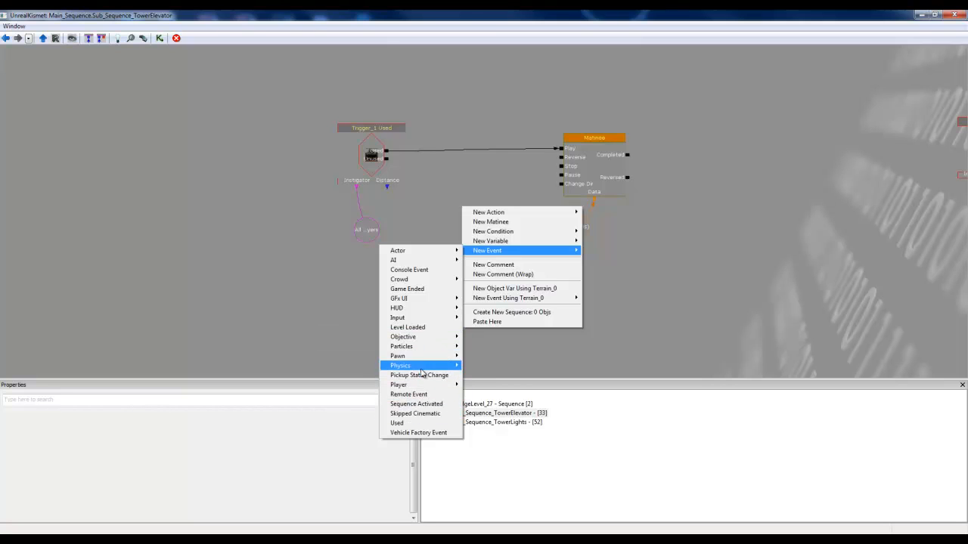
pyautogui.moveTo(416, 366)
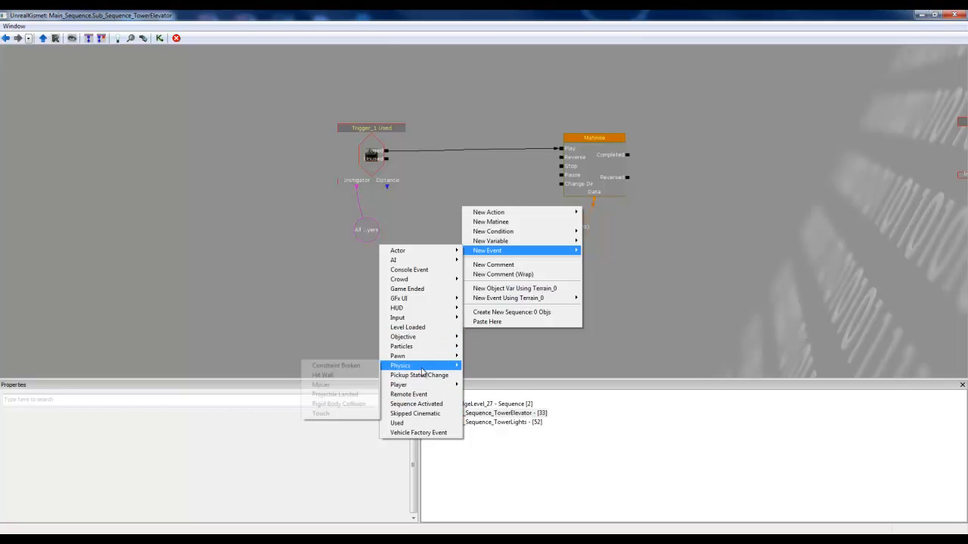
pyautogui.click(324, 385)
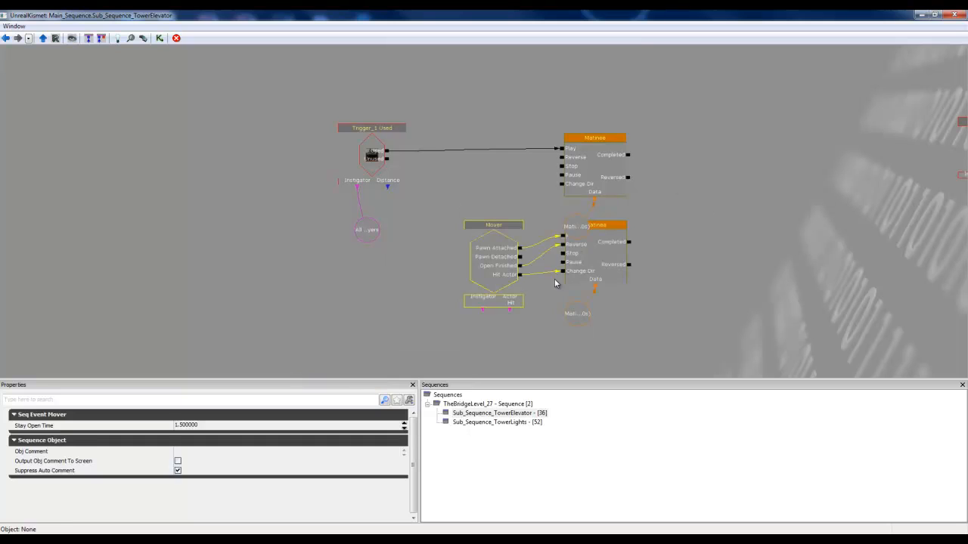
pyautogui.moveTo(594, 289); pyautogui.dragTo(573, 313)
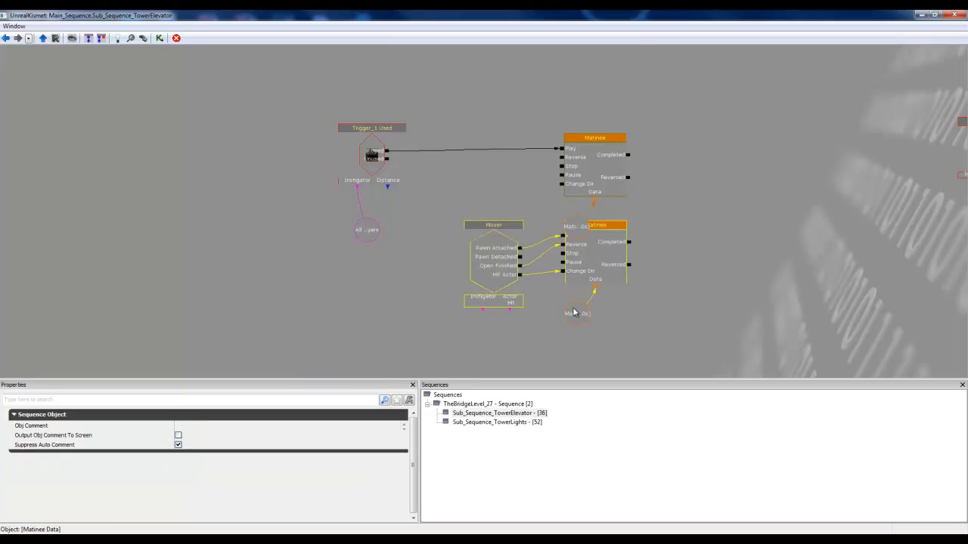
pyautogui.keyDown('ctrl'); pyautogui.click(576, 308); pyautogui.keyUp('ctrl')
pyautogui.keyDown('ctrl'); pyautogui.moveTo(602, 266); pyautogui.dragTo(548, 279); pyautogui.keyUp('ctrl')
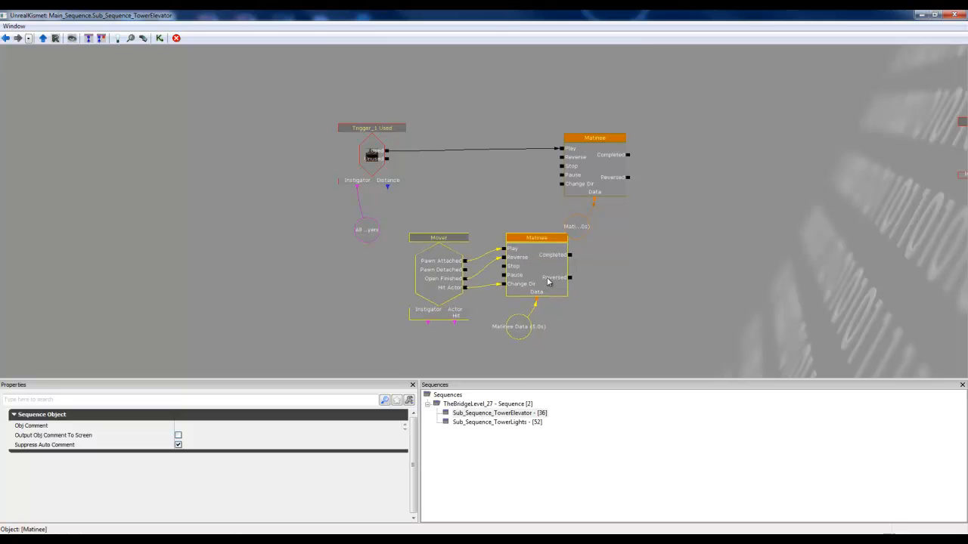
pyautogui.click(536, 286)
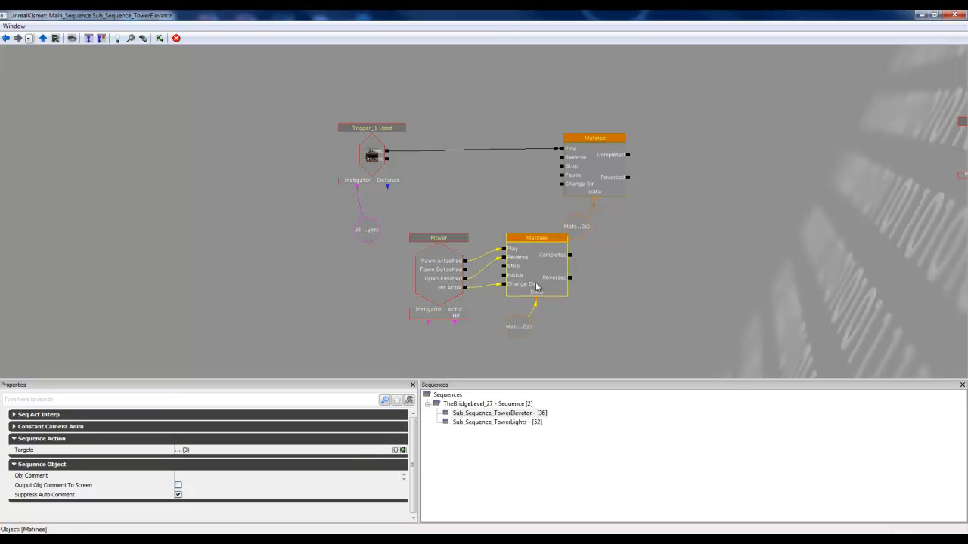
# Step: Delete the original Matinee linked to the trigger event, along with its leftover Matinee Data node
pyautogui.click(592, 155)
pyautogui.press('Delete')
pyautogui.click(579, 227)
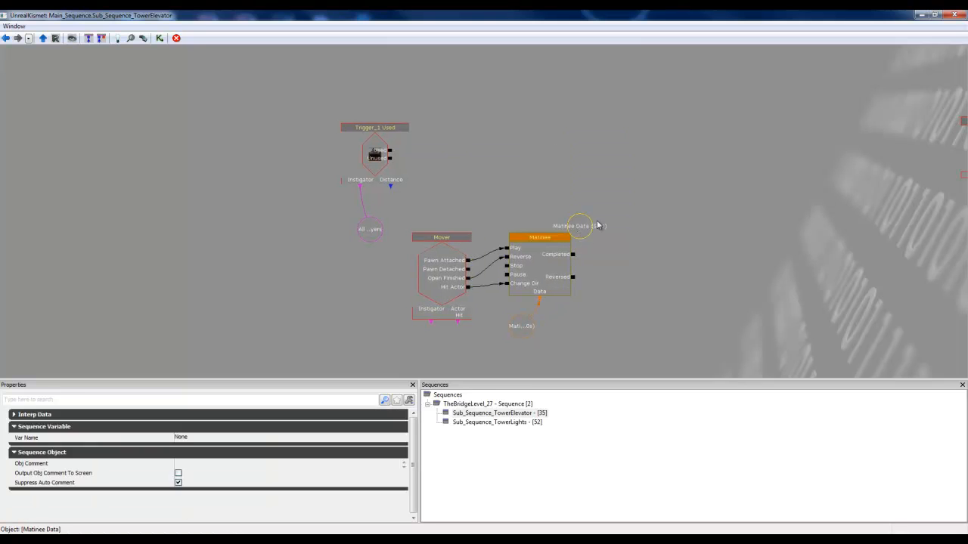
pyautogui.press('Delete')
# Step: Select the Mover event, its Matinee and Matinee Data together and move them up closer to the trigger event's level
pyautogui.click(463, 273)
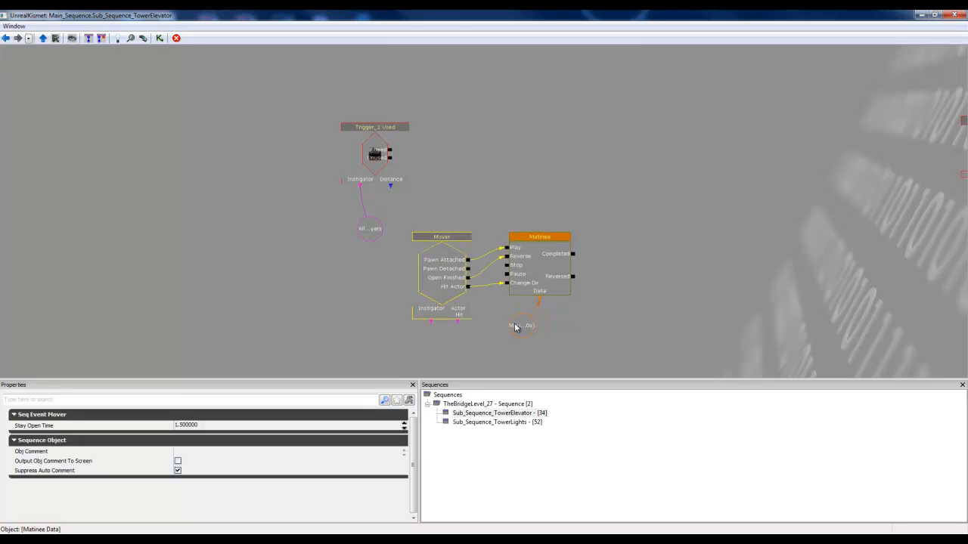
pyautogui.keyDown('ctrl'); pyautogui.click(515, 325); pyautogui.keyUp('ctrl')
pyautogui.keyDown('ctrl'); pyautogui.click(546, 260); pyautogui.keyUp('ctrl')
pyautogui.keyDown('ctrl'); pyautogui.moveTo(546, 267); pyautogui.dragTo(567, 226); pyautogui.keyUp('ctrl')
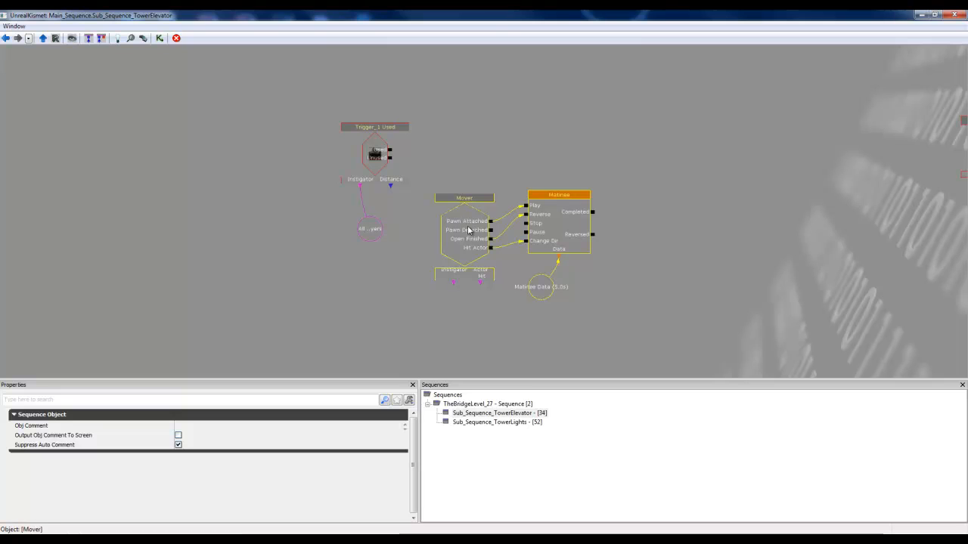
# Step: Move the Matinee and its Matinee Data up and away from the Mover event, level with Trigger_1 Used
pyautogui.click(569, 211)
pyautogui.click(548, 290)
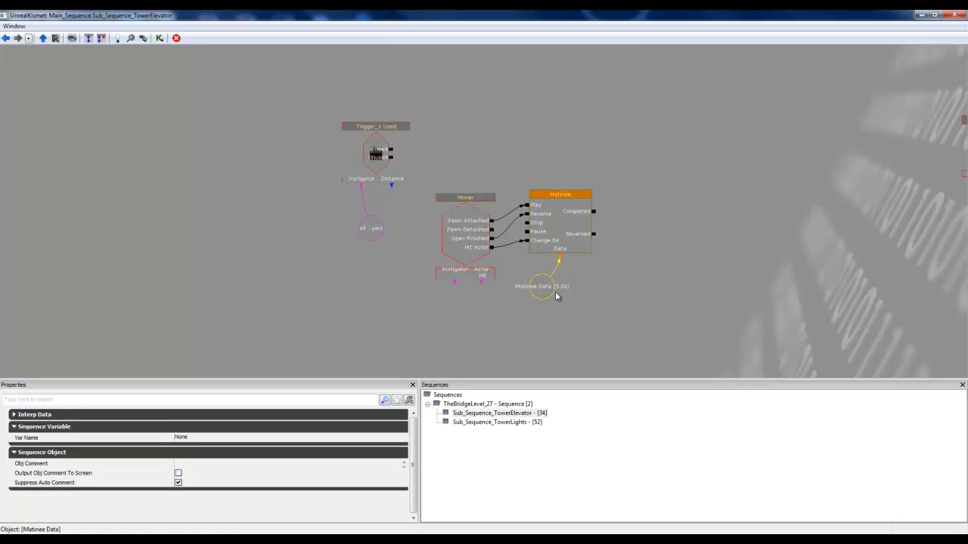
pyautogui.keyDown('ctrl'); pyautogui.click(573, 225); pyautogui.keyUp('ctrl')
pyautogui.keyDown('ctrl'); pyautogui.moveTo(573, 224); pyautogui.dragTo(597, 172); pyautogui.keyUp('ctrl')
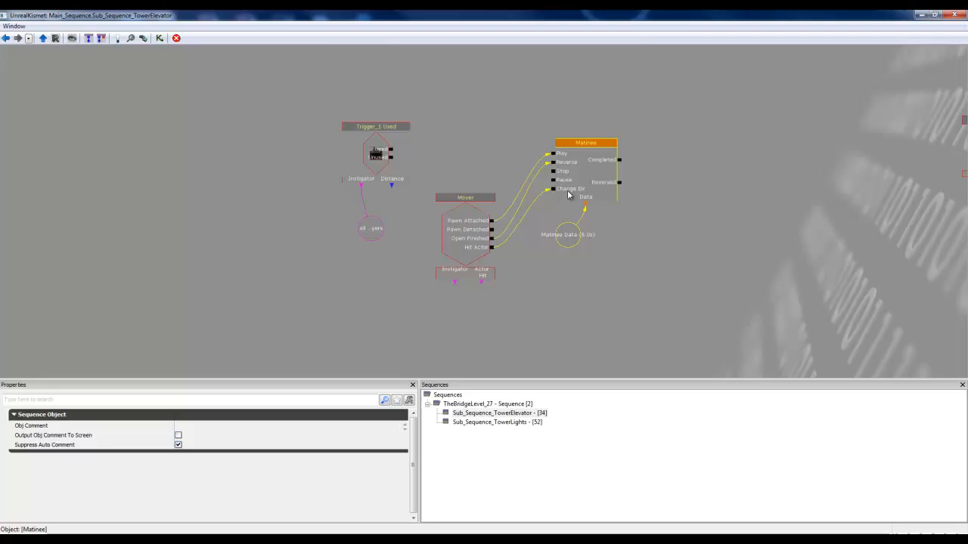
# Step: Link the Mover event's Instigator to the All Players variable and place that variable lower, beneath the trigger event
pyautogui.click(474, 224)
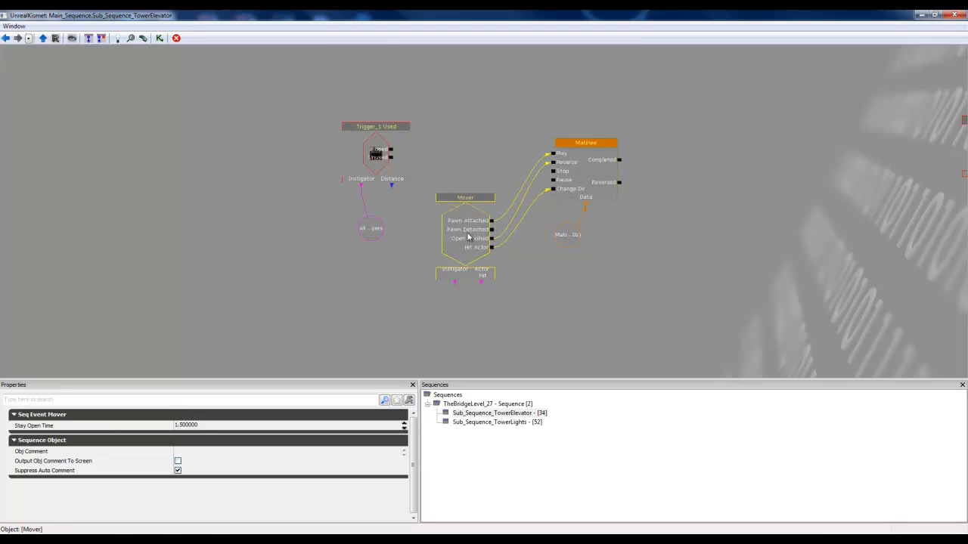
pyautogui.moveTo(454, 282); pyautogui.dragTo(354, 304)
pyautogui.click(368, 237)
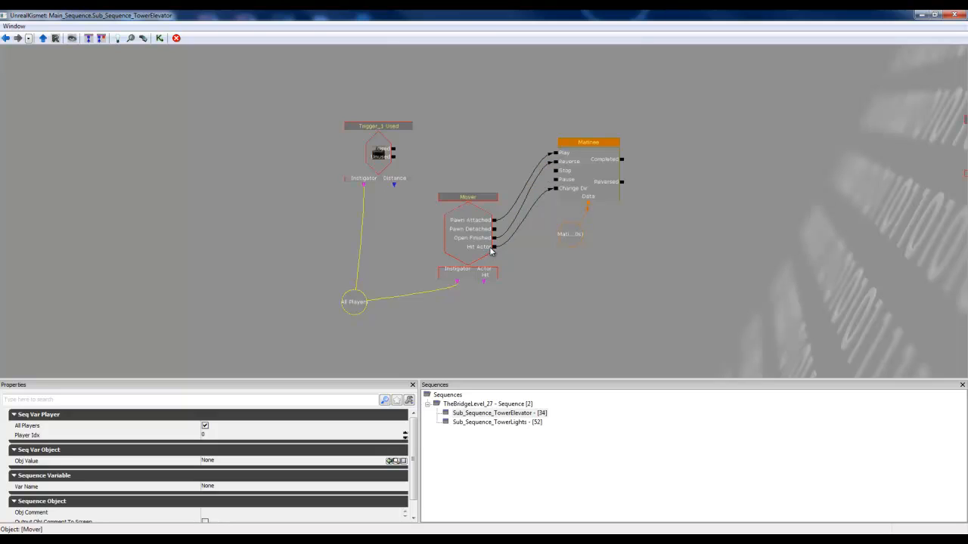
# Step: Break all links on the Matinee's Play and Reverse inputs and connect Trigger_1's Used output to Play
pyautogui.moveTo(494, 248); pyautogui.dragTo(552, 189)
pyautogui.click(556, 155)
pyautogui.rightClick(556, 155)
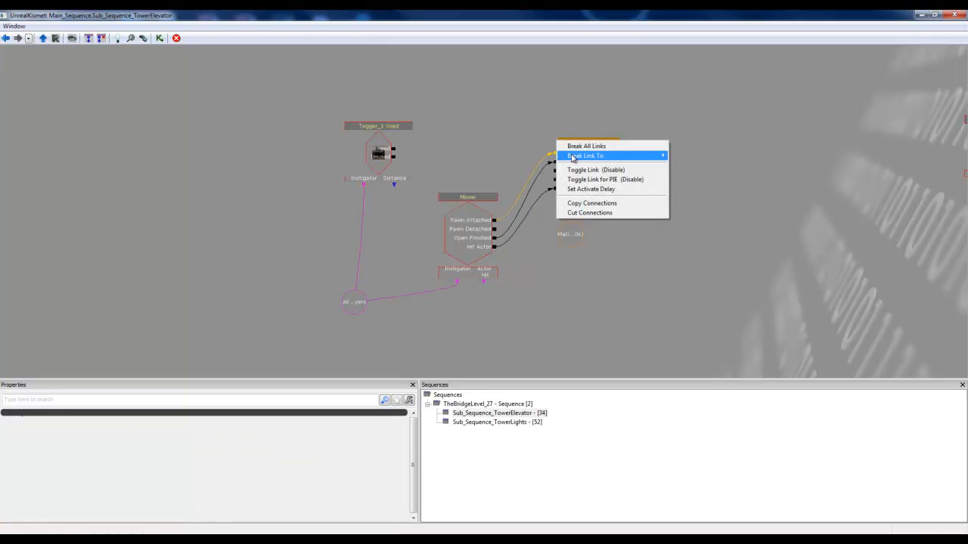
pyautogui.click(579, 145)
pyautogui.rightClick(557, 165)
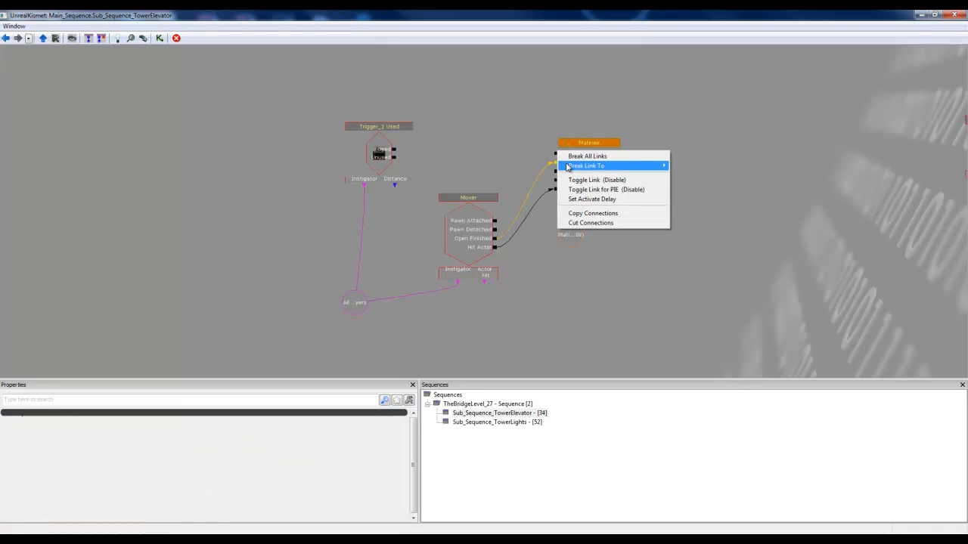
pyautogui.click(576, 155)
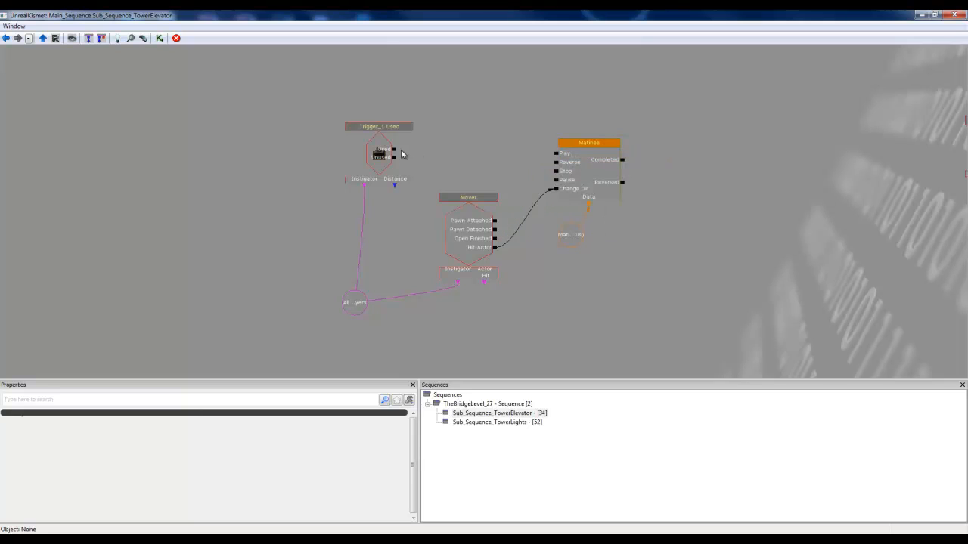
pyautogui.moveTo(394, 150); pyautogui.dragTo(556, 153)
# Step: Space out the network by moving the Mover event slightly lower and the Matinee Data node away from its Matinee
pyautogui.click(376, 159)
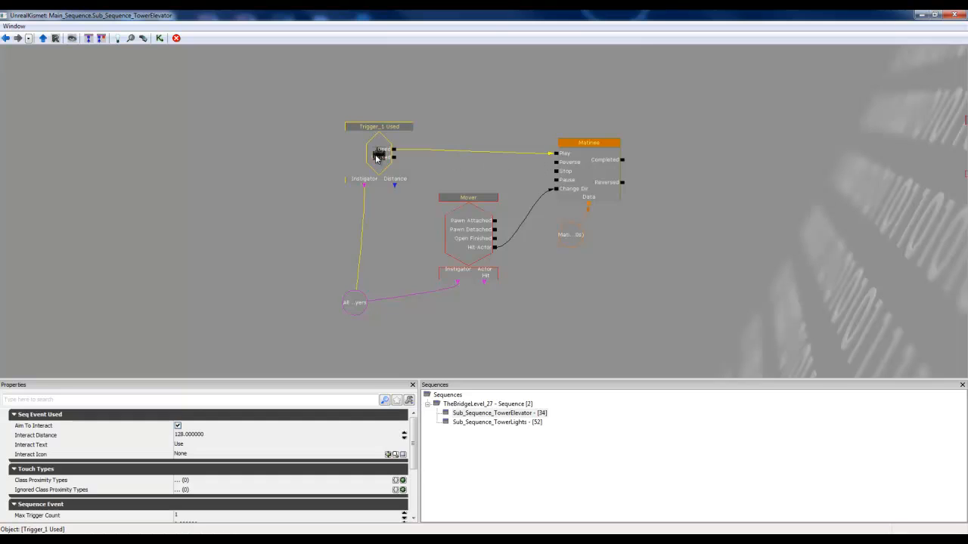
pyautogui.click(476, 236)
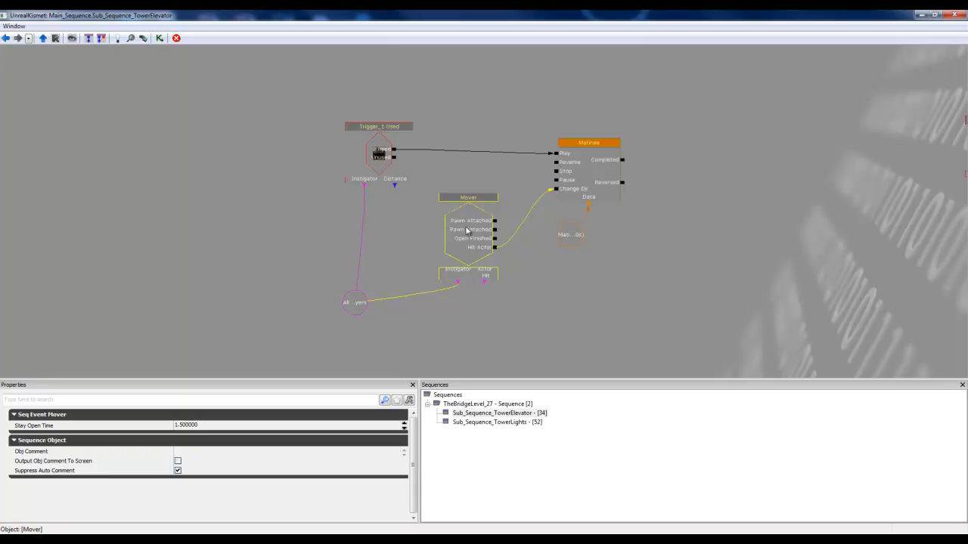
pyautogui.moveTo(465, 225)
pyautogui.mouseDown()
pyautogui.moveTo(449, 232)
pyautogui.moveTo(459, 238)
pyautogui.mouseUp()
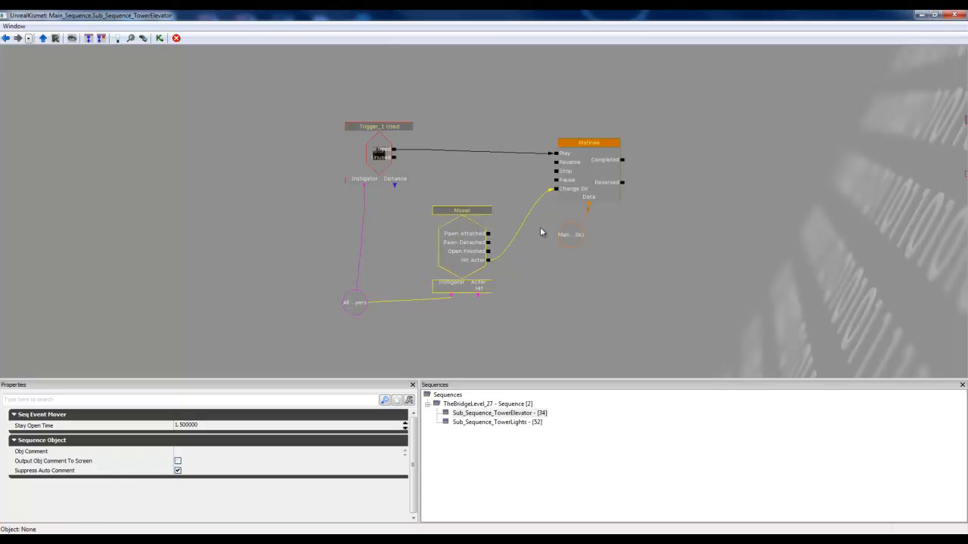
pyautogui.click(580, 242)
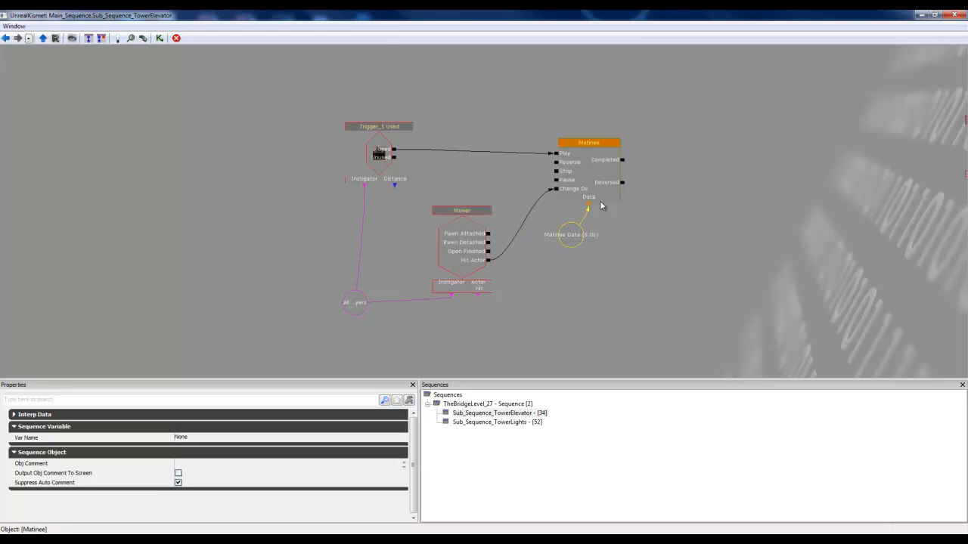
pyautogui.moveTo(571, 235)
pyautogui.mouseDown()
pyautogui.moveTo(542, 256)
pyautogui.moveTo(555, 244)
pyautogui.mouseUp()
pyautogui.click(593, 165)
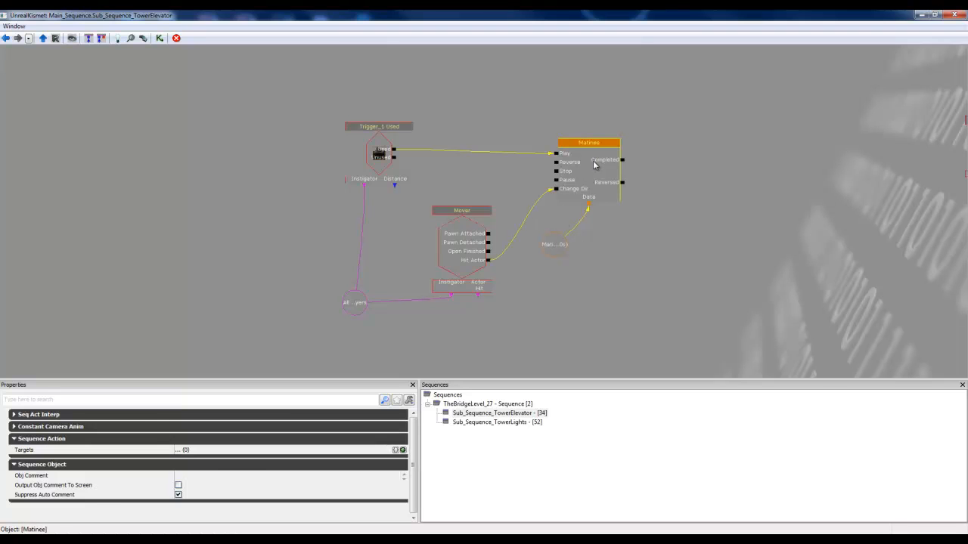
pyautogui.click(534, 149)
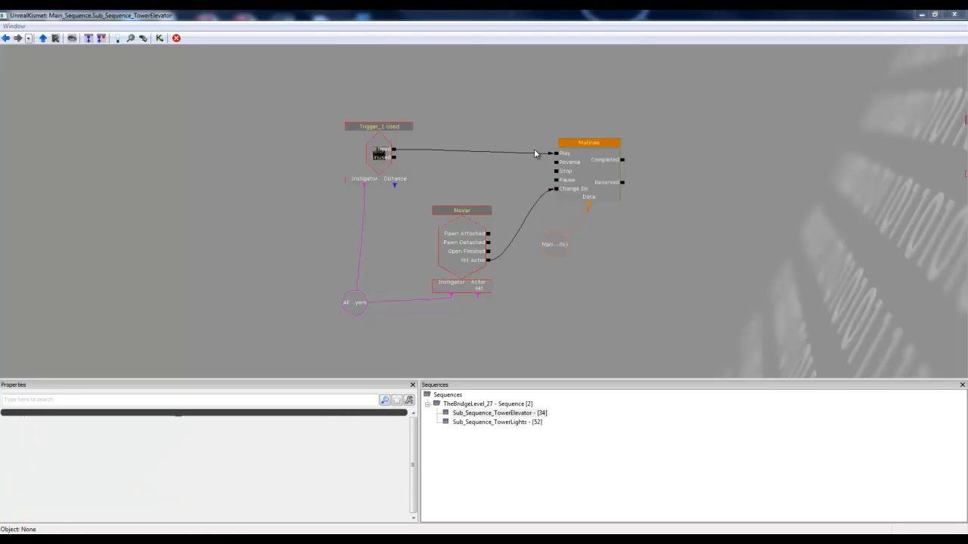
# Step: Open the Matinee in a maximized editor and extend its green loop section to about 4.8 seconds
pyautogui.doubleClick(588, 151)
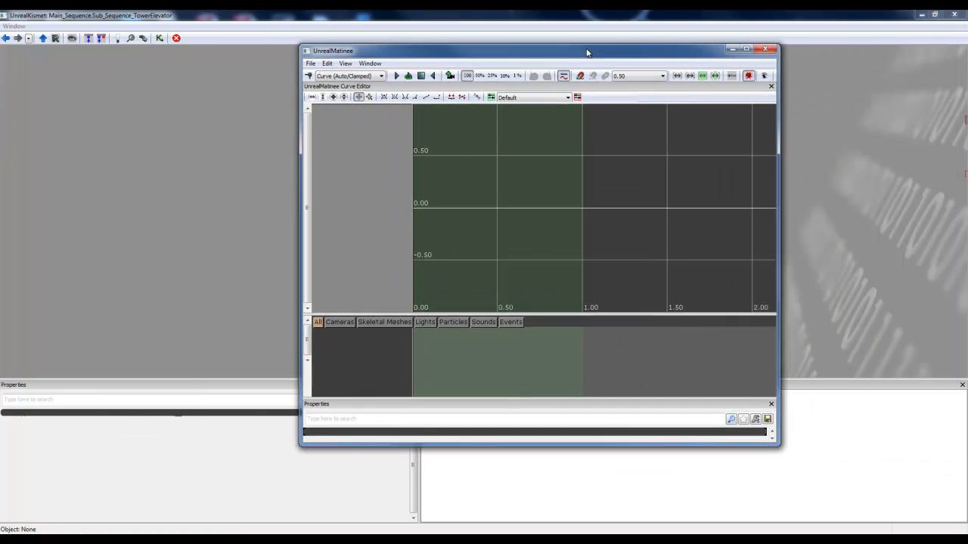
pyautogui.click(746, 50)
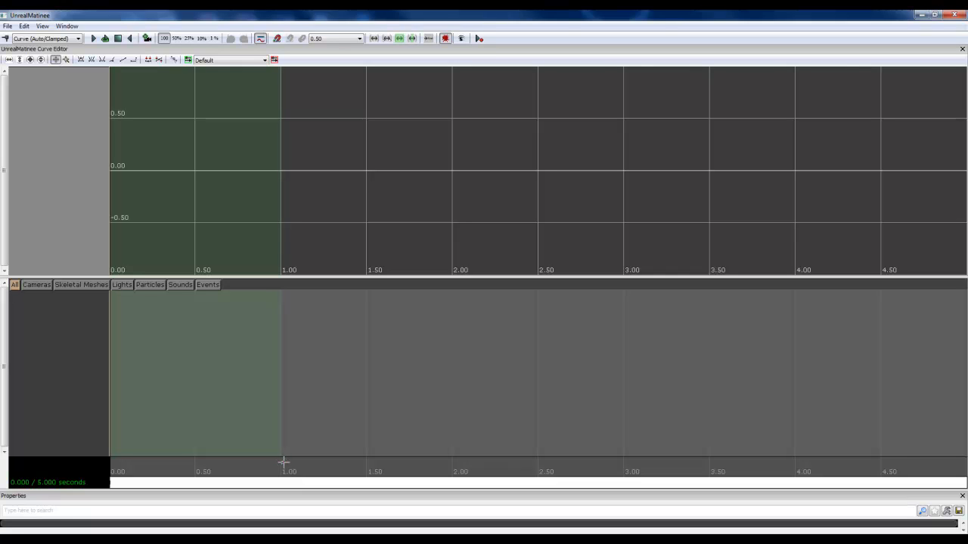
pyautogui.moveTo(284, 462); pyautogui.dragTo(933, 467)
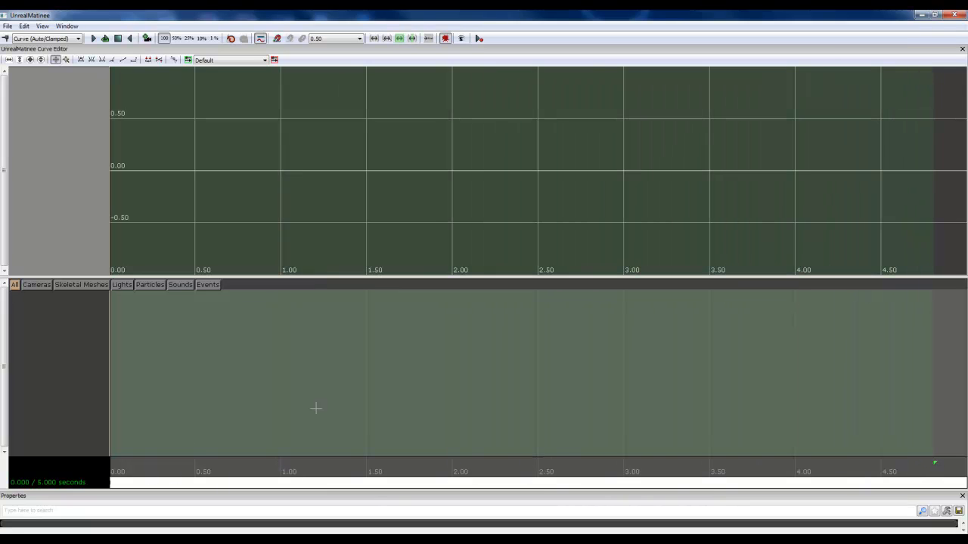
# Step: Extend the Matinee sequence's red end marker to about 9.72 seconds
pyautogui.scroll(-2, 754, 360)
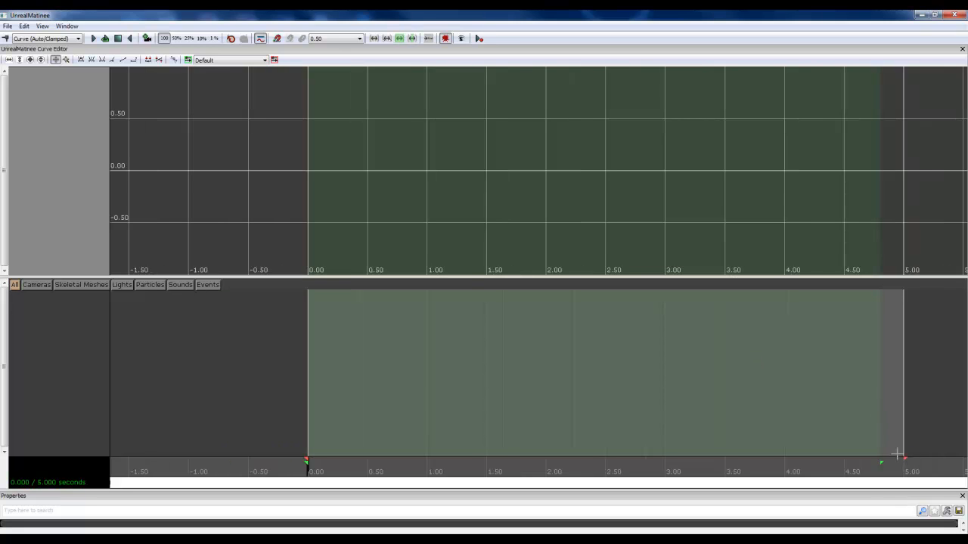
pyautogui.scroll(-1, 840, 433)
pyautogui.moveTo(650, 425); pyautogui.dragTo(925, 375)
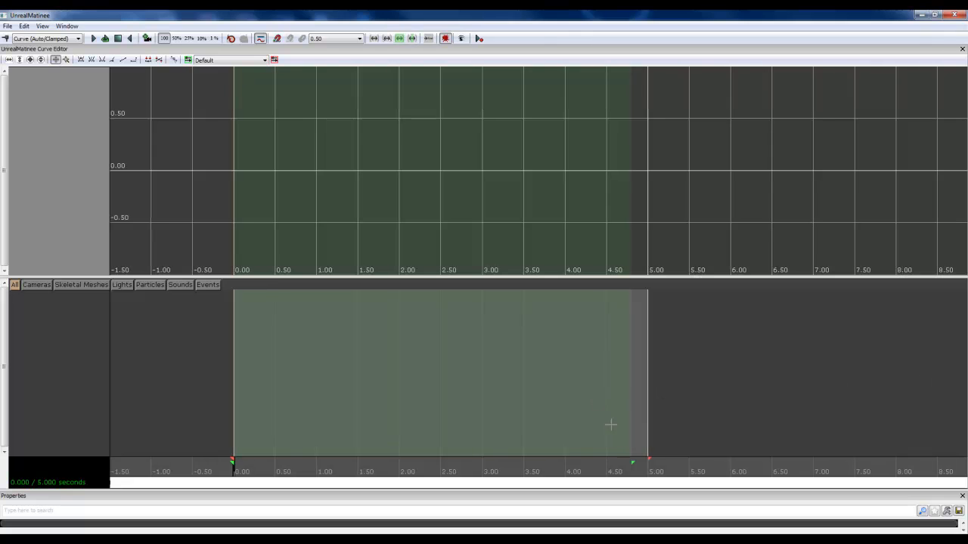
pyautogui.moveTo(499, 361); pyautogui.dragTo(545, 353)
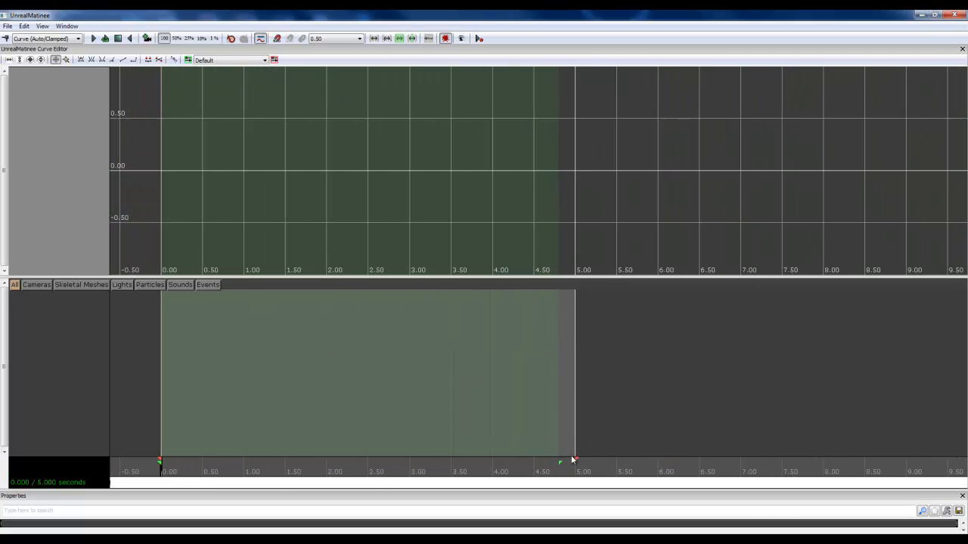
pyautogui.moveTo(575, 458); pyautogui.dragTo(964, 452)
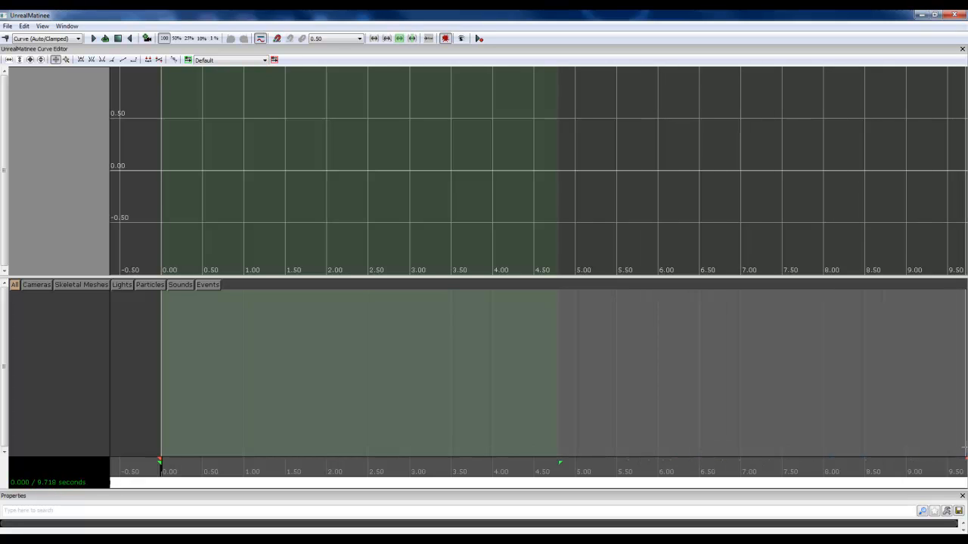
# Step: Extend the Matinee sequence's red end marker to about 11 seconds and enlarge the Curve Editor pane downward
pyautogui.scroll(-1, 880, 411)
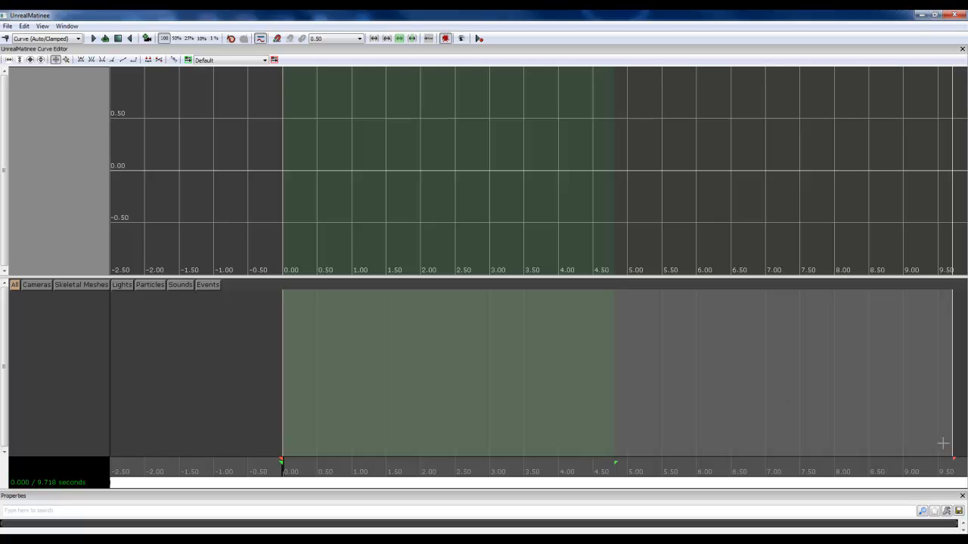
pyautogui.moveTo(866, 395)
pyautogui.mouseDown()
pyautogui.moveTo(819, 391)
pyautogui.moveTo(914, 393)
pyautogui.moveTo(910, 464)
pyautogui.moveTo(967, 457)
pyautogui.mouseUp()
pyautogui.click(893, 461)
pyautogui.scroll(-2, 879, 419)
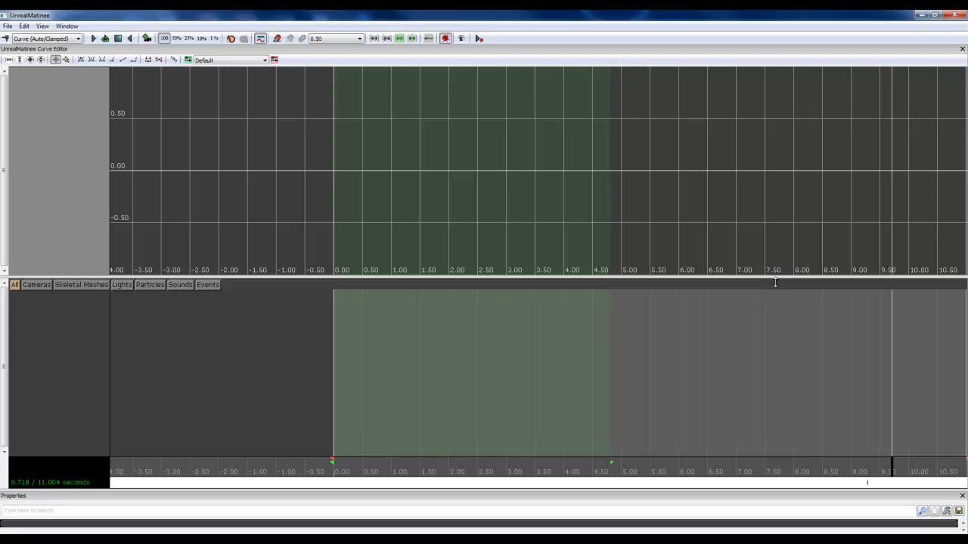
pyautogui.moveTo(777, 364); pyautogui.dragTo(777, 365)
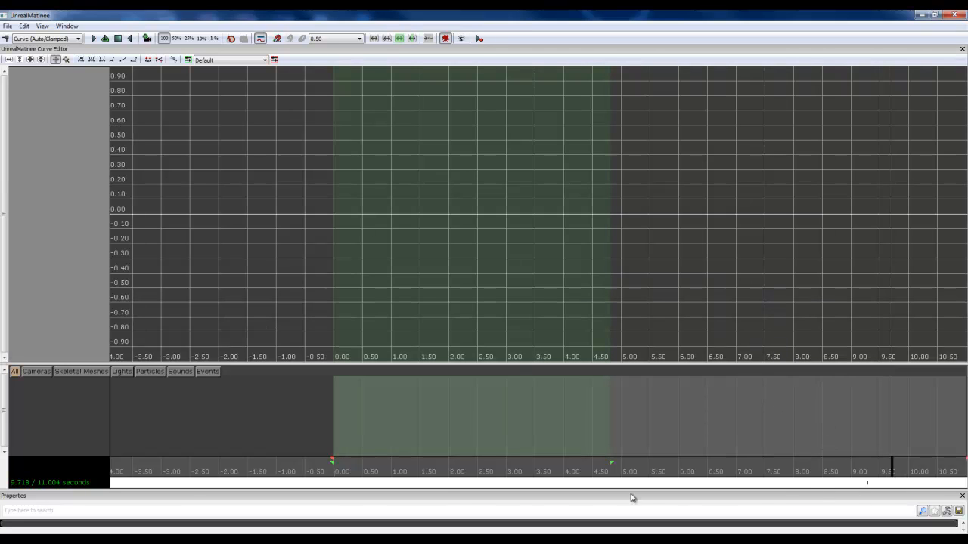
# Step: Extend the green loop section to the sequence's end at about 11 seconds and return the time cursor to 0.00
pyautogui.moveTo(613, 431)
pyautogui.mouseDown()
pyautogui.moveTo(791, 428)
pyautogui.moveTo(810, 451)
pyautogui.moveTo(827, 453)
pyautogui.moveTo(794, 455)
pyautogui.mouseUp()
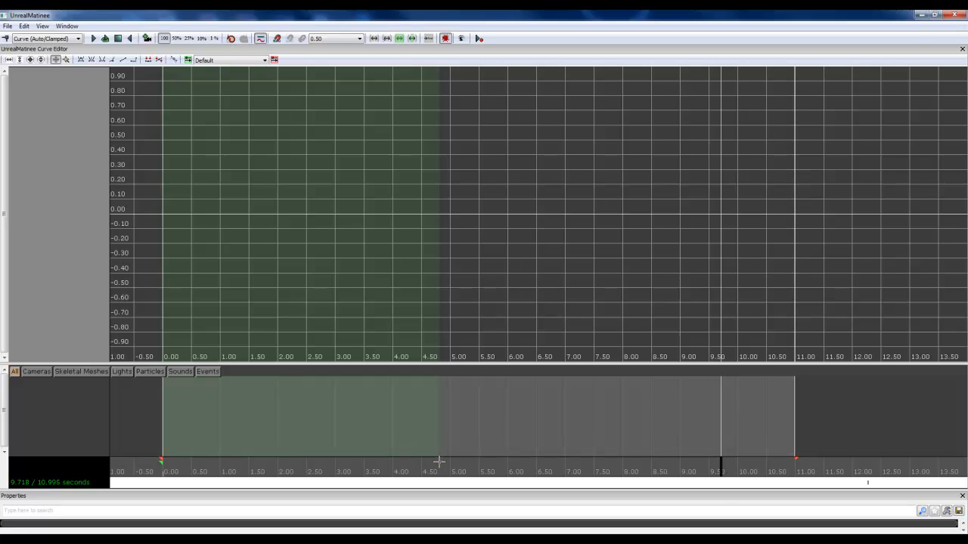
pyautogui.moveTo(438, 461); pyautogui.dragTo(808, 465)
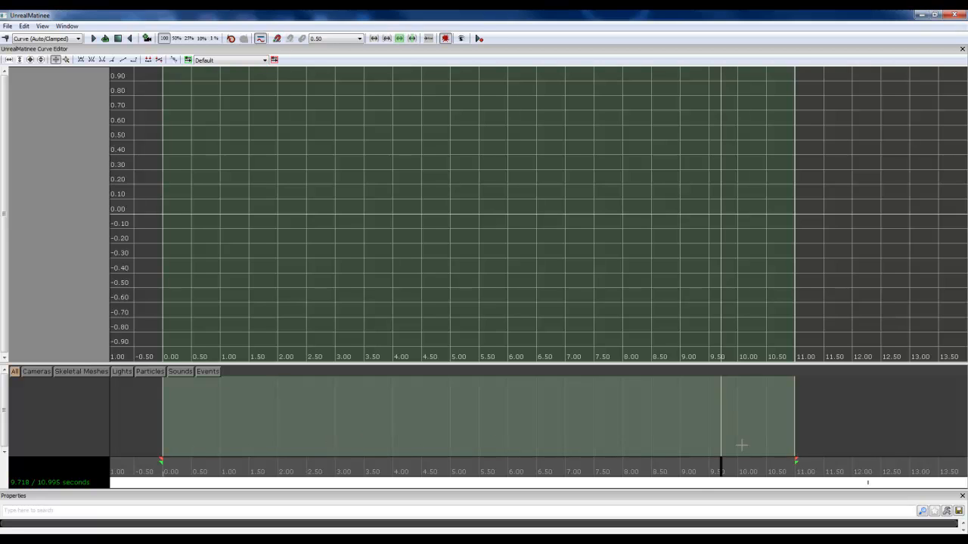
pyautogui.moveTo(722, 466); pyautogui.dragTo(6, 458)
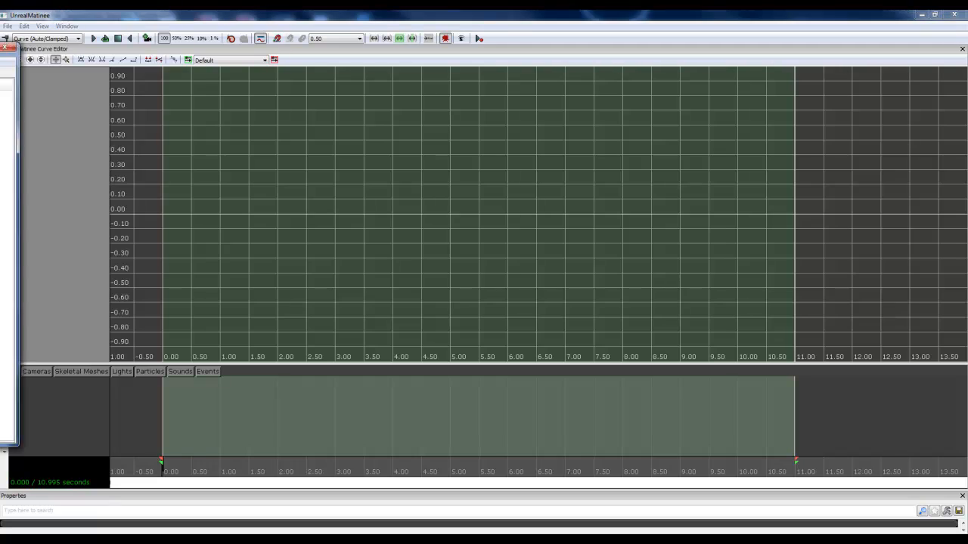
# Step: Bring the Layers window over the Matinee editor and list the actors of the TowerElevatorB and TowerElevator layers
pyautogui.moveTo(0, 50); pyautogui.dragTo(217, 51)
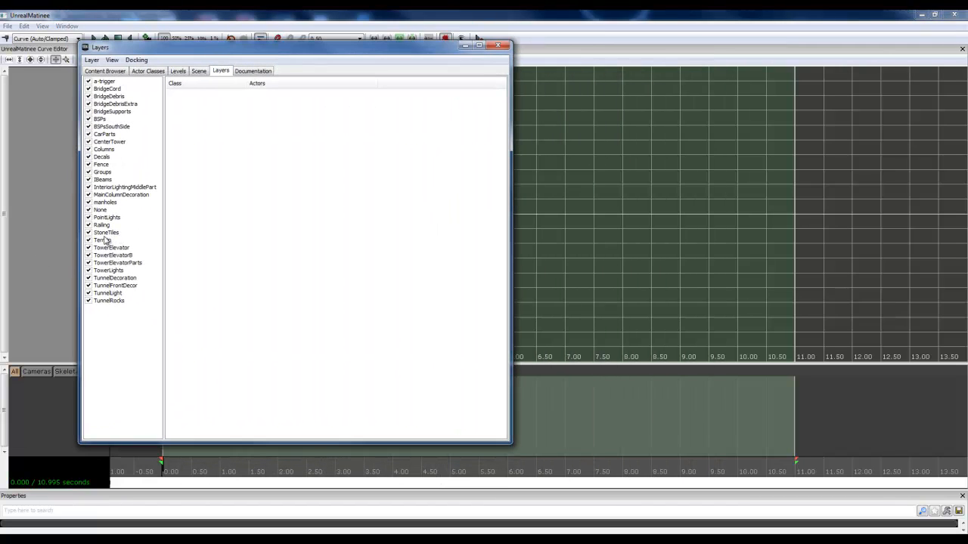
pyautogui.click(122, 257)
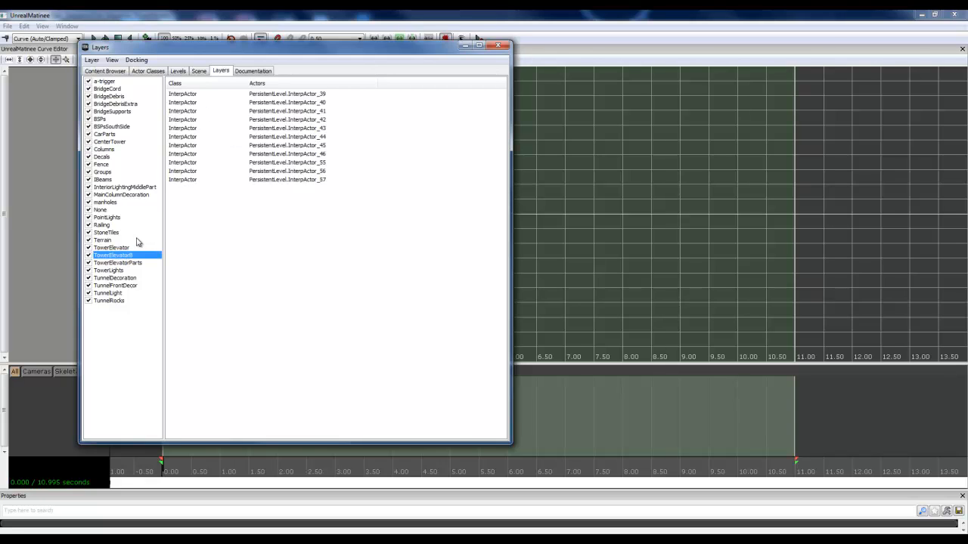
pyautogui.click(132, 248)
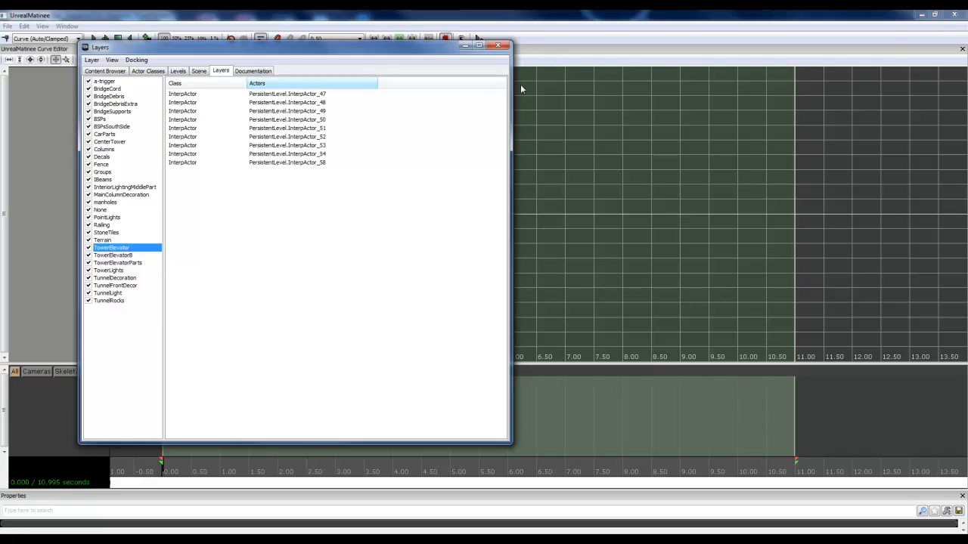
# Step: Minimize the Matinee and Kismet editors and narrow the Layers window so the elevator cage in the level is uncovered
pyautogui.click(922, 15)
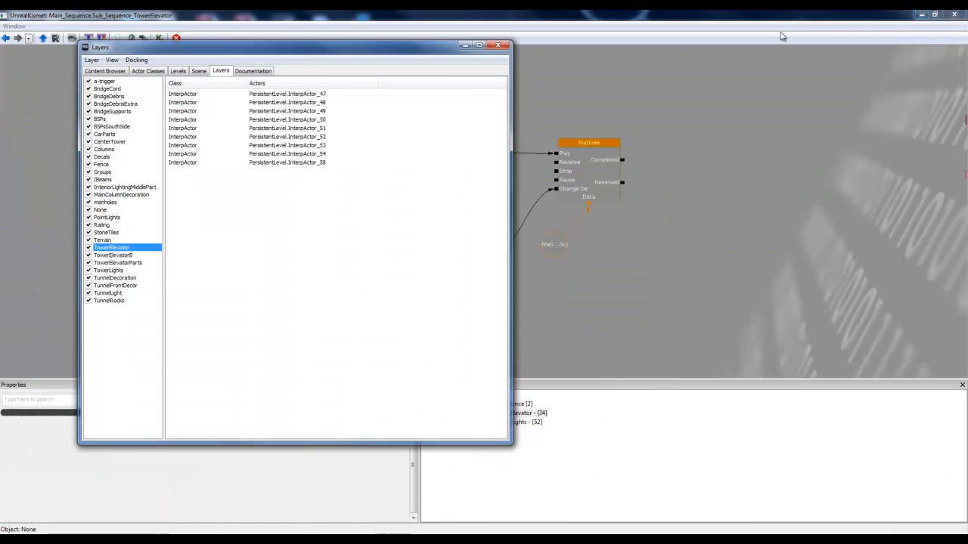
pyautogui.click(923, 15)
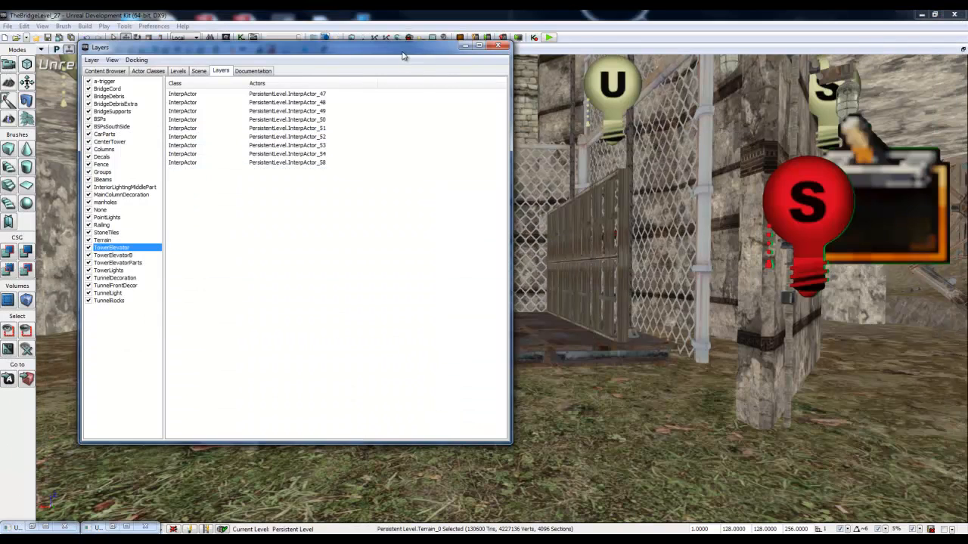
pyautogui.moveTo(402, 51); pyautogui.dragTo(385, 76)
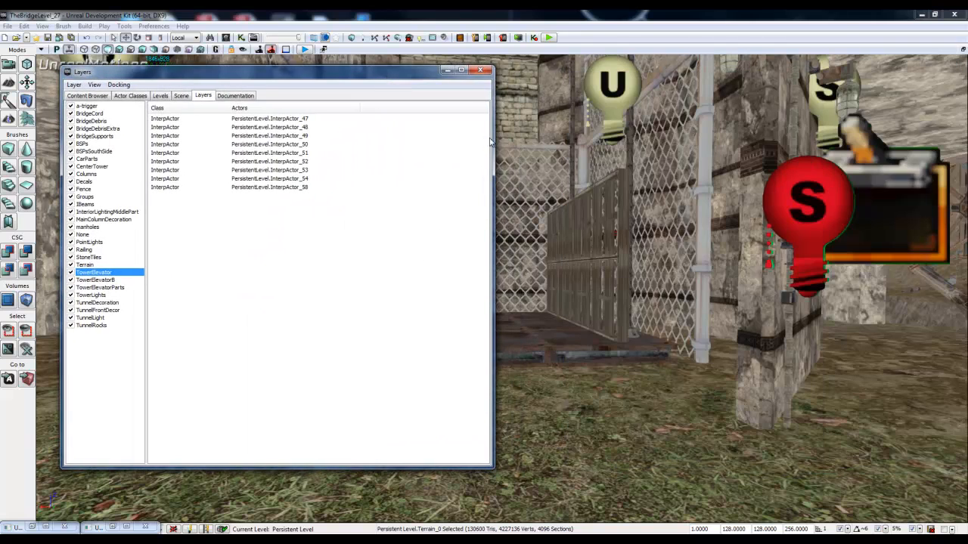
pyautogui.moveTo(493, 136); pyautogui.dragTo(314, 139)
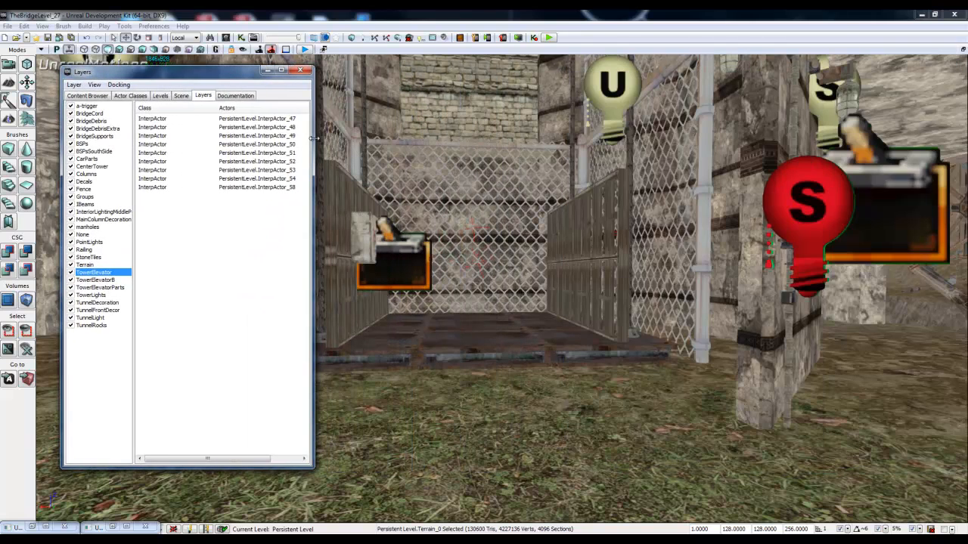
# Step: Show which elevator parts belong to the TowerElevator and TowerElevatorB layers by selecting all actors of each in turn
pyautogui.click(195, 124)
pyautogui.keyDown('shift'); pyautogui.click(205, 187); pyautogui.keyUp('shift')
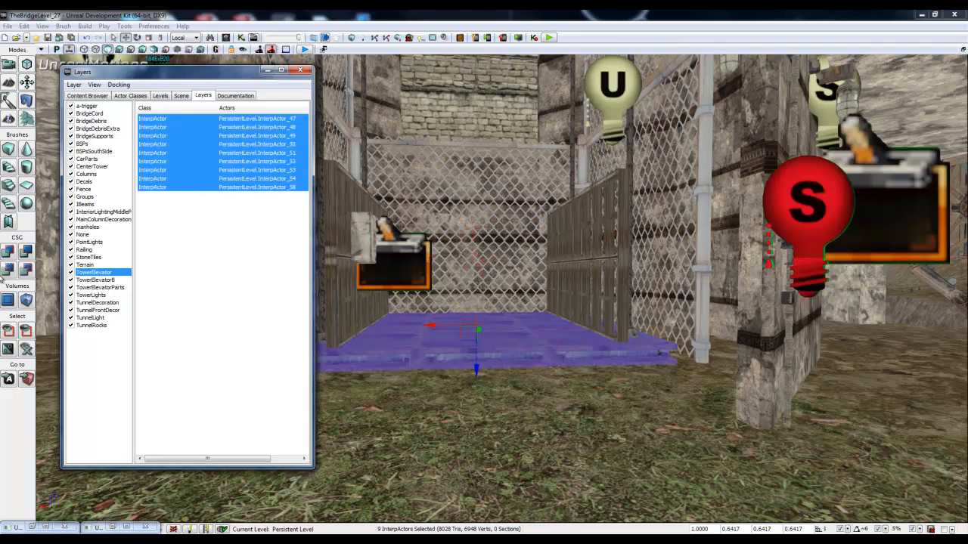
pyautogui.click(103, 280)
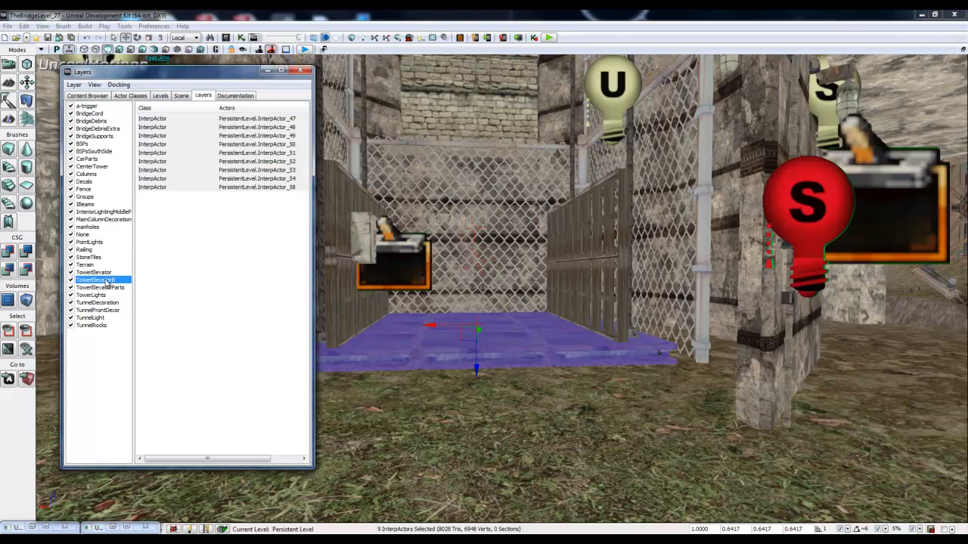
pyautogui.click(179, 119)
pyautogui.keyDown('shift'); pyautogui.click(186, 204); pyautogui.keyUp('shift')
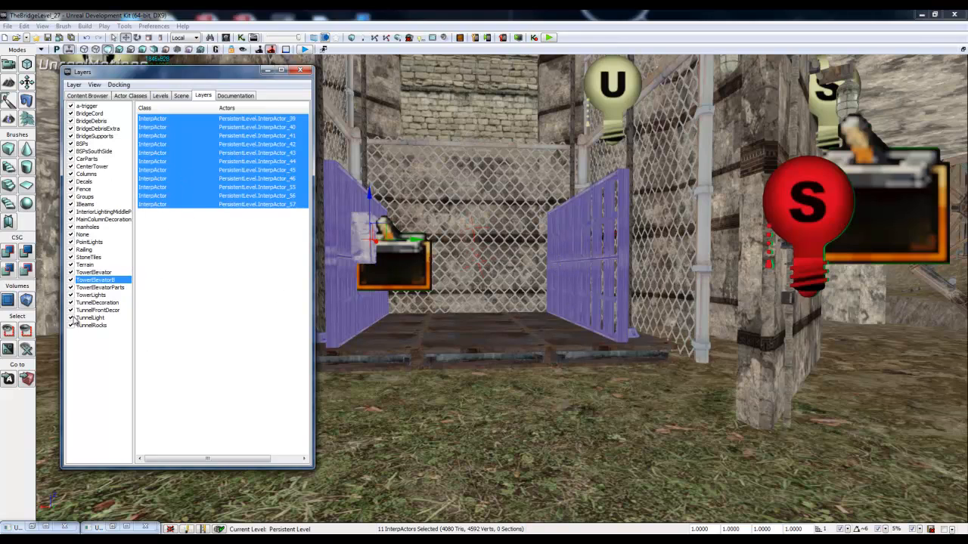
# Step: Check the TowerElevatorParts layer's actors and select all InterpActors of the TowerElevatorB layer again
pyautogui.click(102, 289)
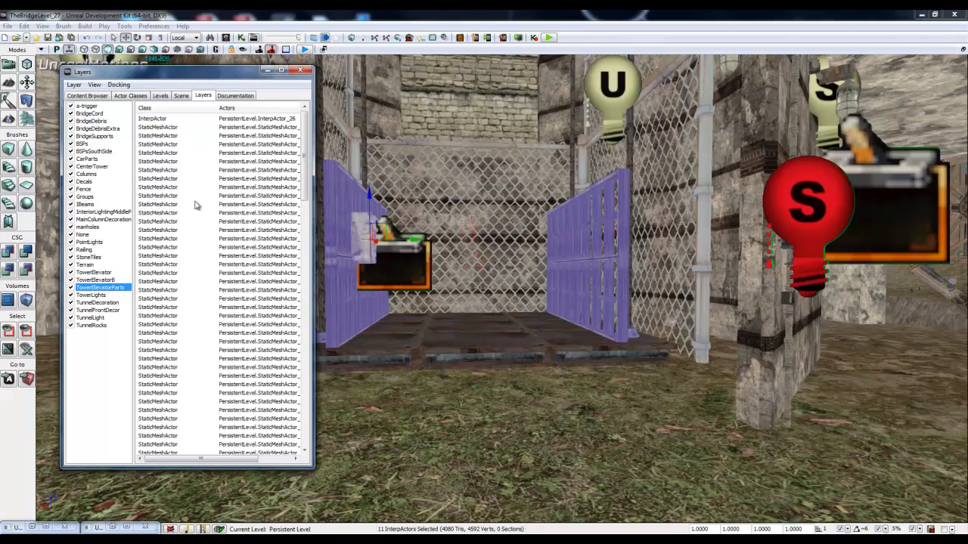
pyautogui.click(97, 281)
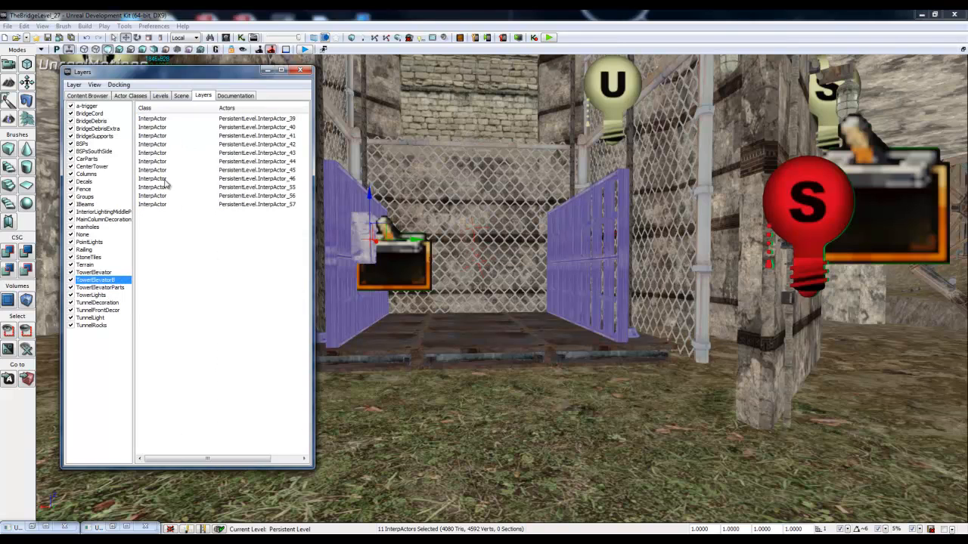
pyautogui.click(181, 120)
pyautogui.keyDown('shift'); pyautogui.click(166, 203); pyautogui.keyUp('shift')
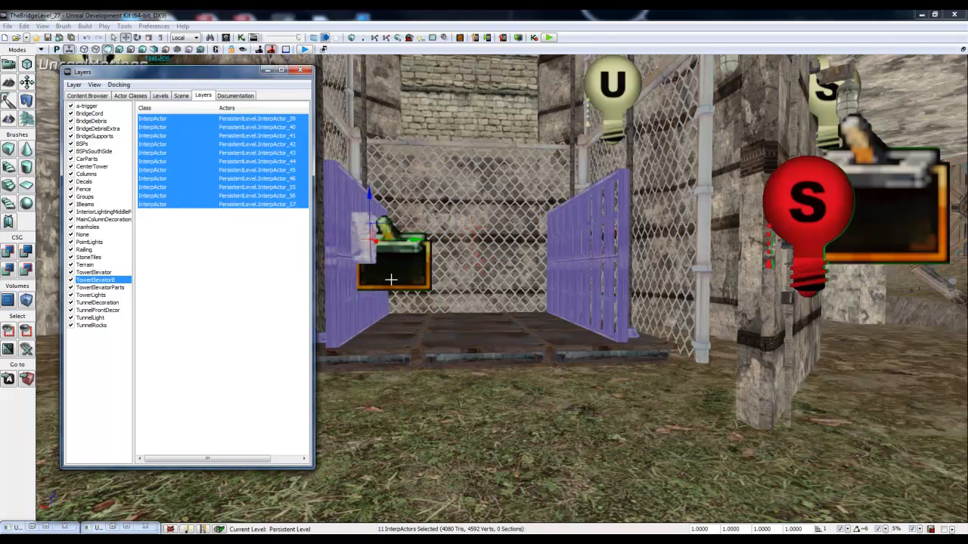
# Step: Select all InterpActors of the TowerElevator layer, from InterpActor_47 through InterpActor_58
pyautogui.click(94, 273)
pyautogui.click(181, 121)
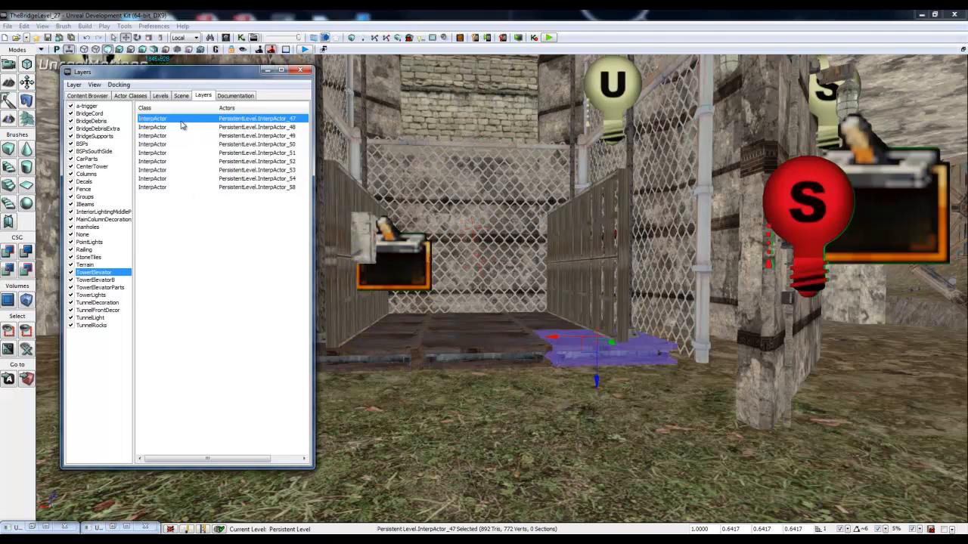
pyautogui.keyDown('shift'); pyautogui.click(188, 187); pyautogui.keyUp('shift')
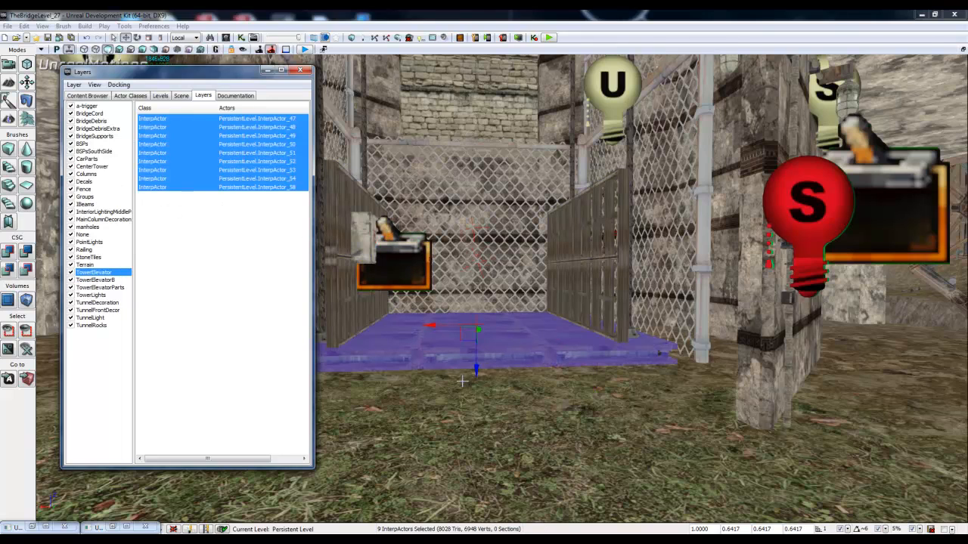
# Step: Try raising the selected elevator platform up through the cage, and bring it back down to the ground
pyautogui.moveTo(474, 378); pyautogui.dragTo(502, 65)
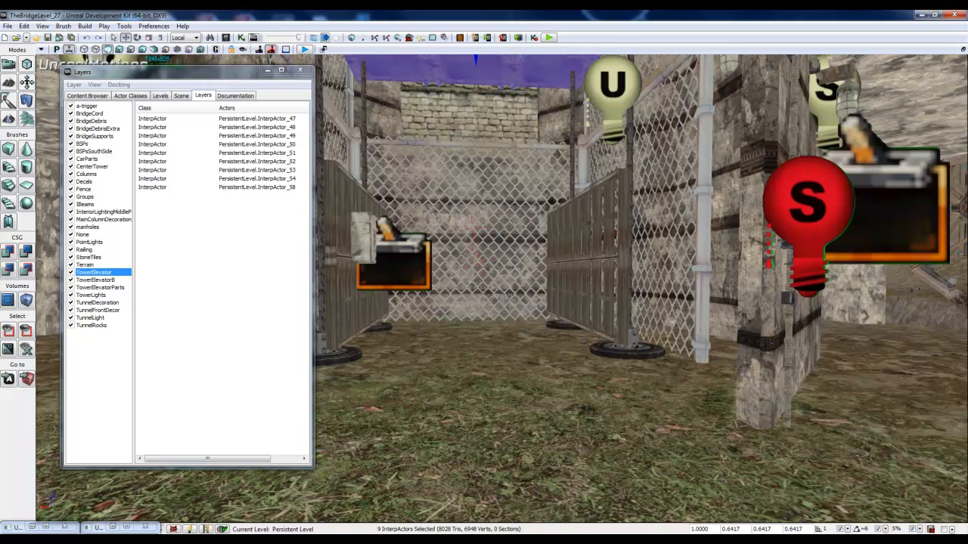
pyautogui.moveTo(502, 155); pyautogui.dragTo(488, 114, button='right')
pyautogui.moveTo(505, 155); pyautogui.dragTo(444, 479)
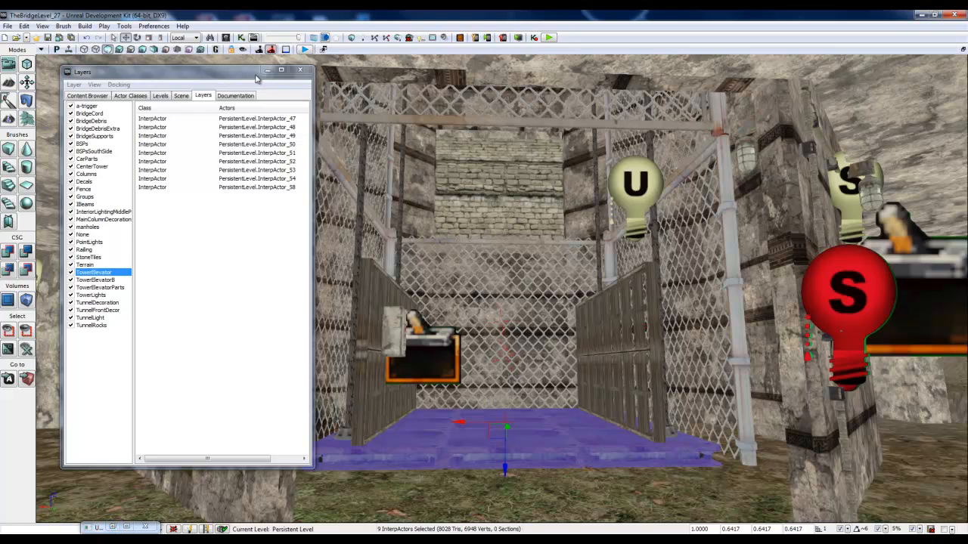
# Step: Move the Layers window off the level view, try picking single elevator parts, and reselect the whole platform
pyautogui.moveTo(223, 76); pyautogui.dragTo(0, 74)
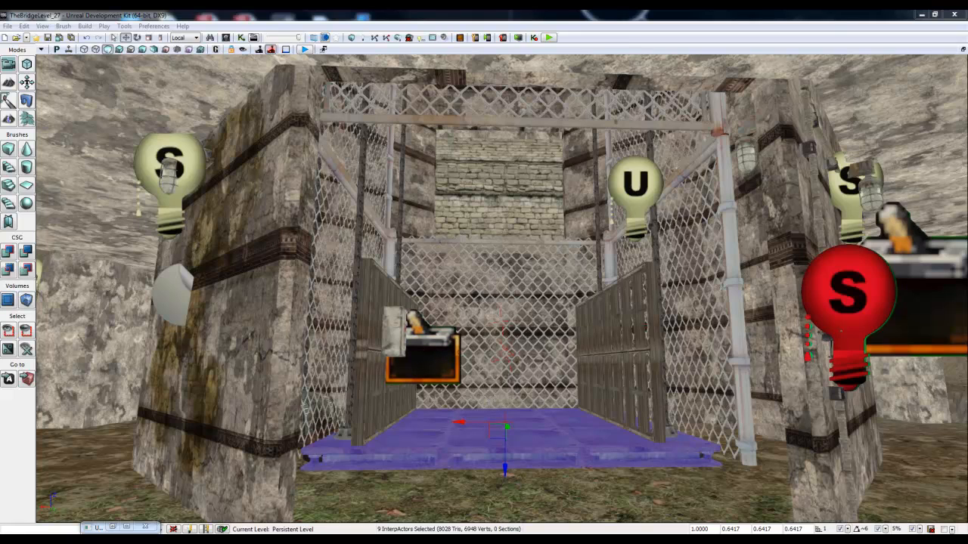
pyautogui.click(502, 414)
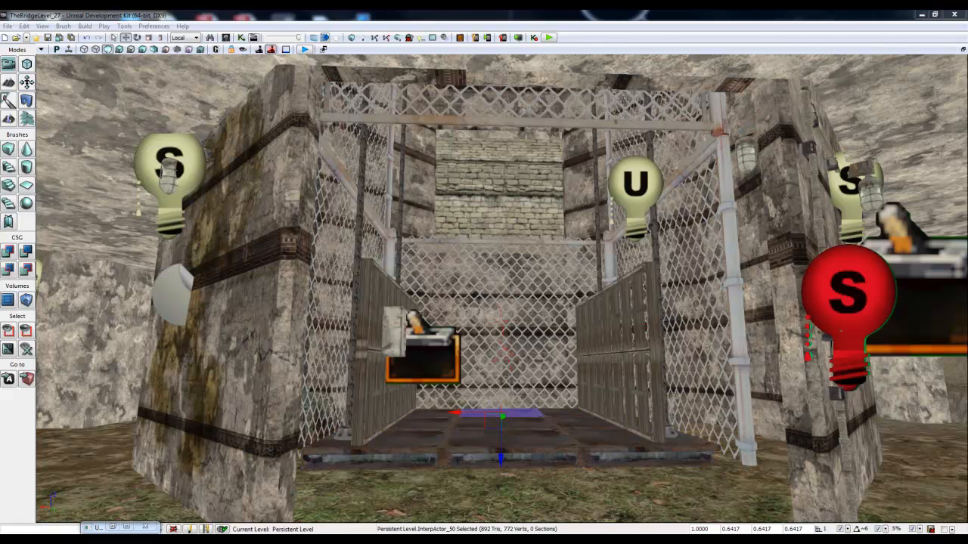
pyautogui.click(343, 433)
pyautogui.hotkey('ctrl', 'z')
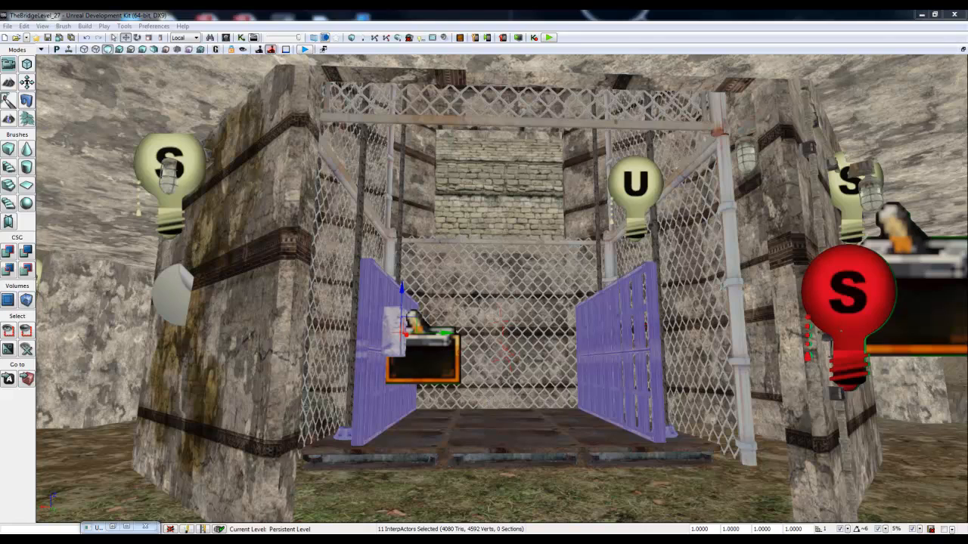
pyautogui.click(643, 448)
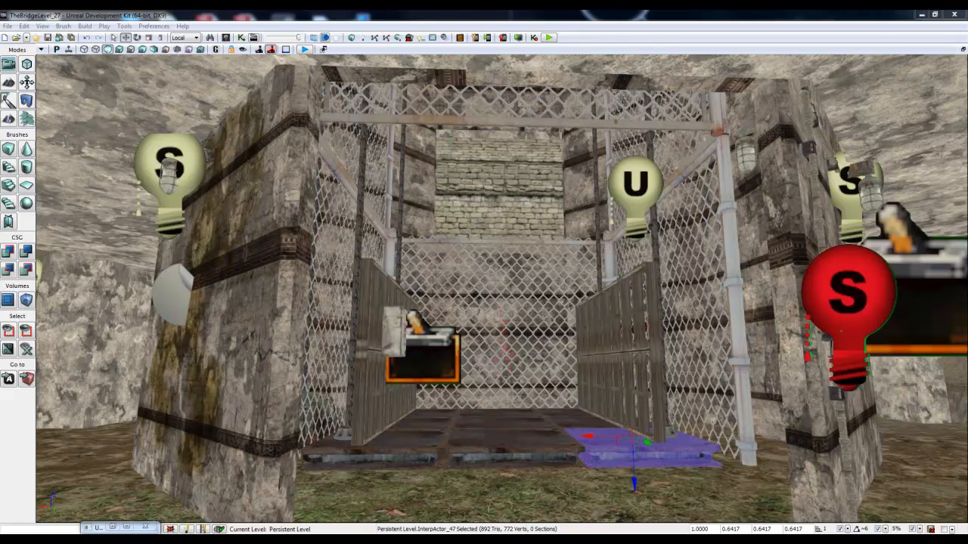
# Step: Return to the Kismet network and open its Matinee in a maximized editor with the start markers in view
pyautogui.click(123, 527)
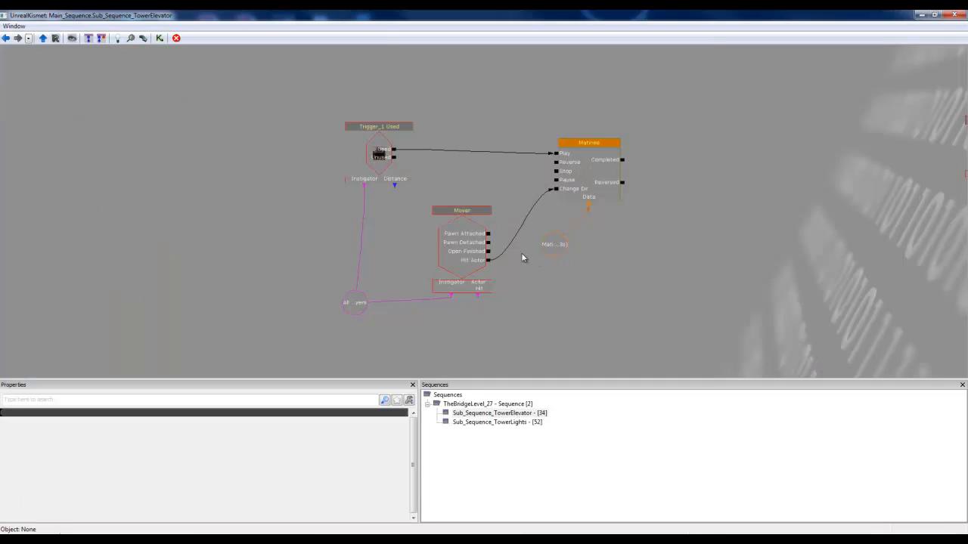
pyautogui.doubleClick(586, 172)
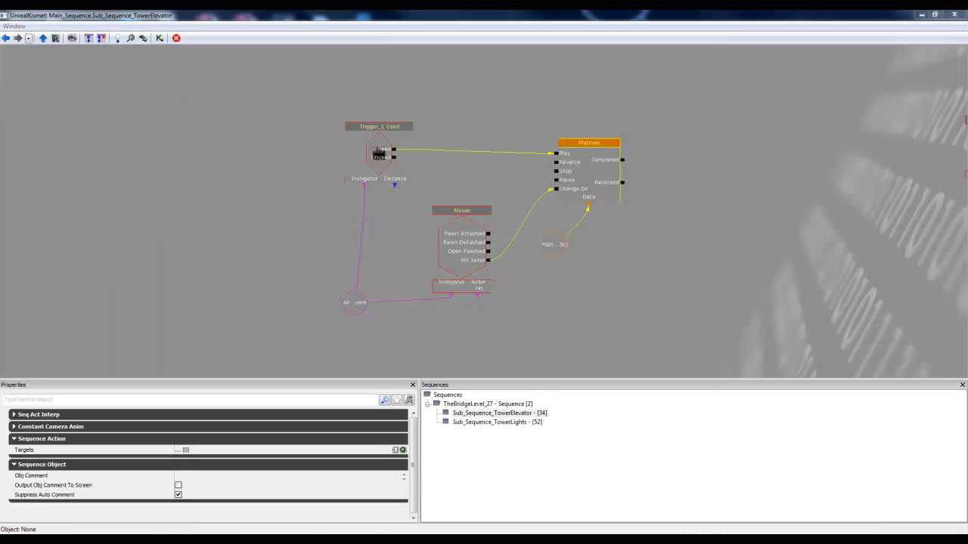
pyautogui.moveTo(0, 22); pyautogui.dragTo(606, 38)
pyautogui.click(757, 37)
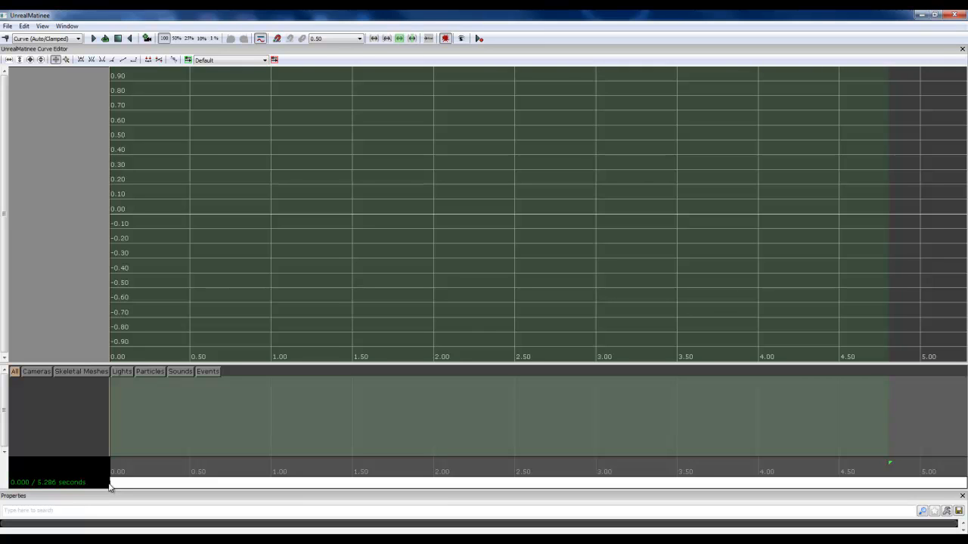
pyautogui.moveTo(110, 484); pyautogui.dragTo(110, 475)
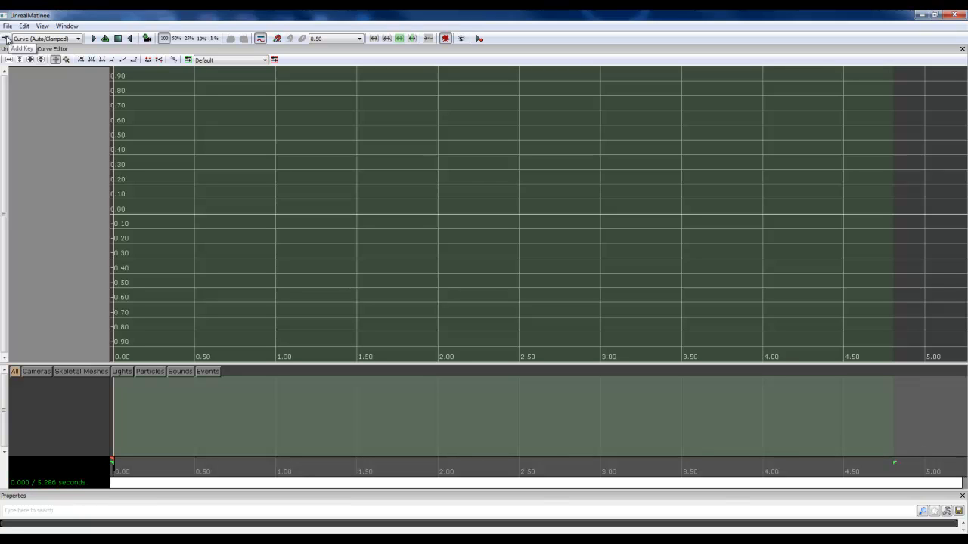
# Step: Add a new empty group named TowerElevatorA to the Matinee
pyautogui.rightClick(59, 397)
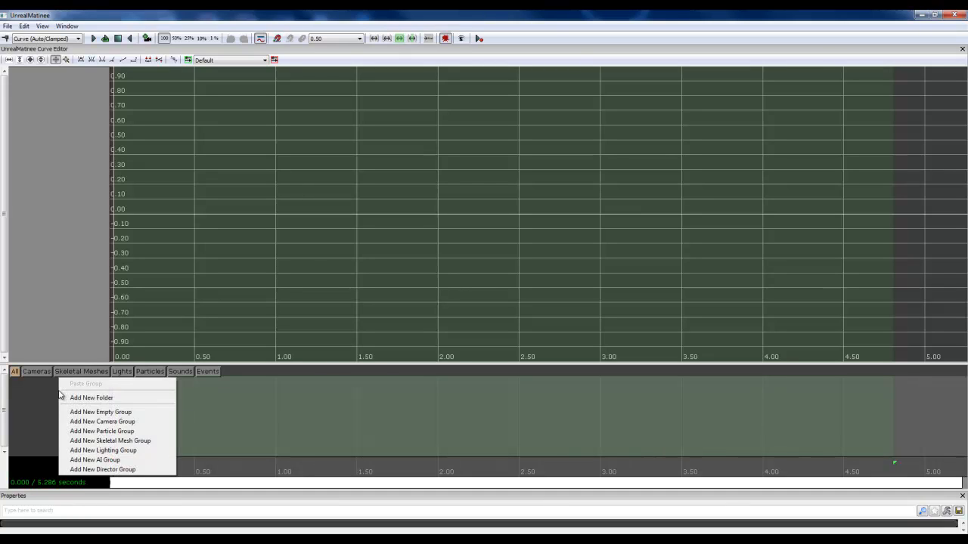
pyautogui.click(128, 413)
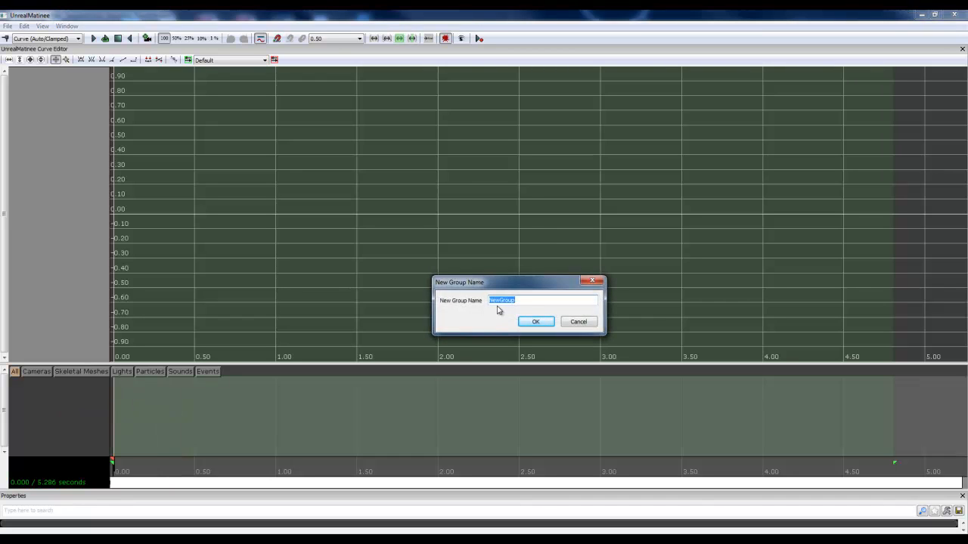
pyautogui.write('TowerElevatorA')
pyautogui.press('Return')
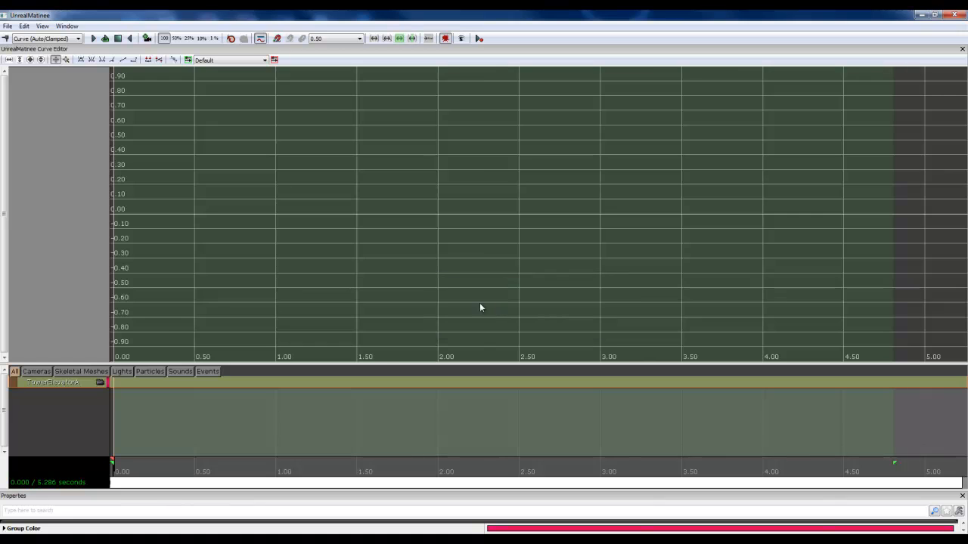
# Step: Add a movement track to the TowerElevatorA group and create a new empty group named TowerElevatorB in the Matinee
pyautogui.rightClick(83, 386)
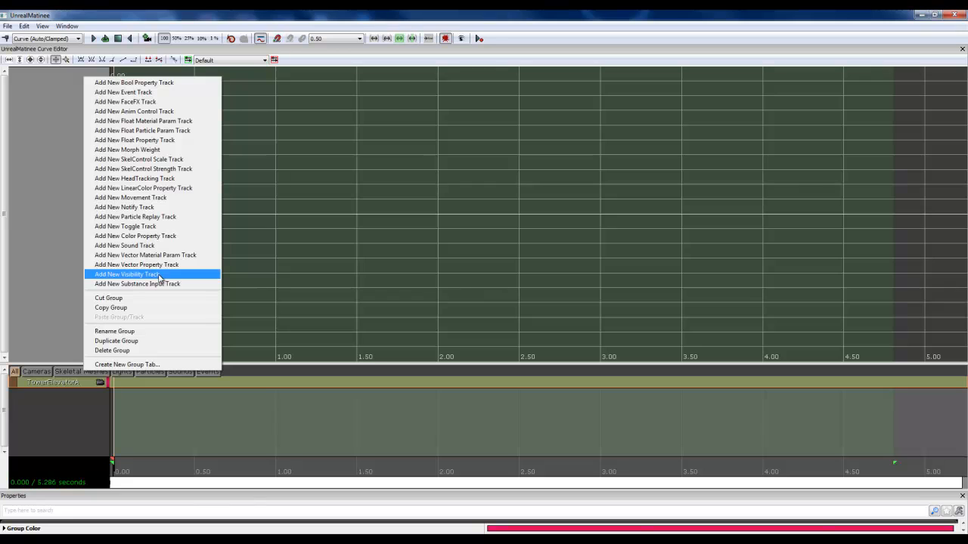
pyautogui.click(157, 198)
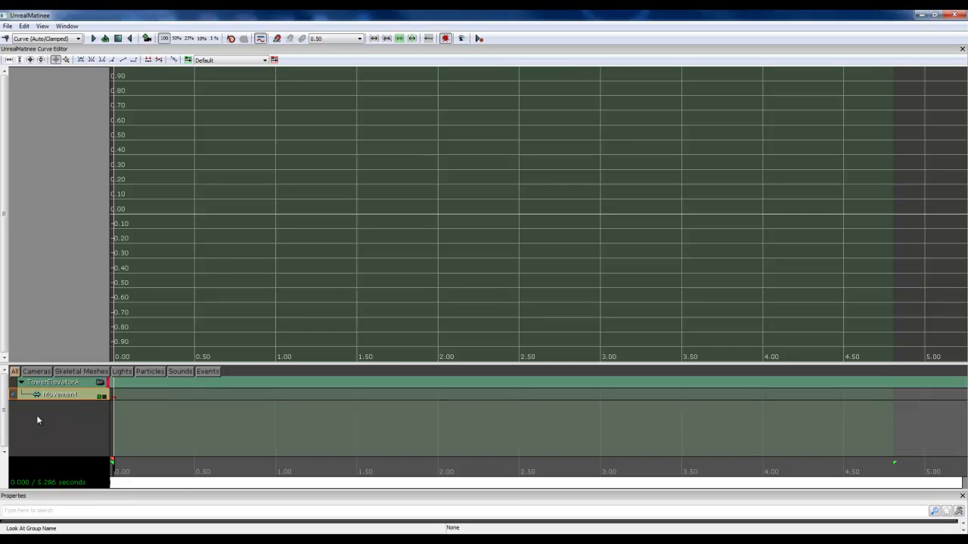
pyautogui.rightClick(60, 397)
pyautogui.click(132, 431)
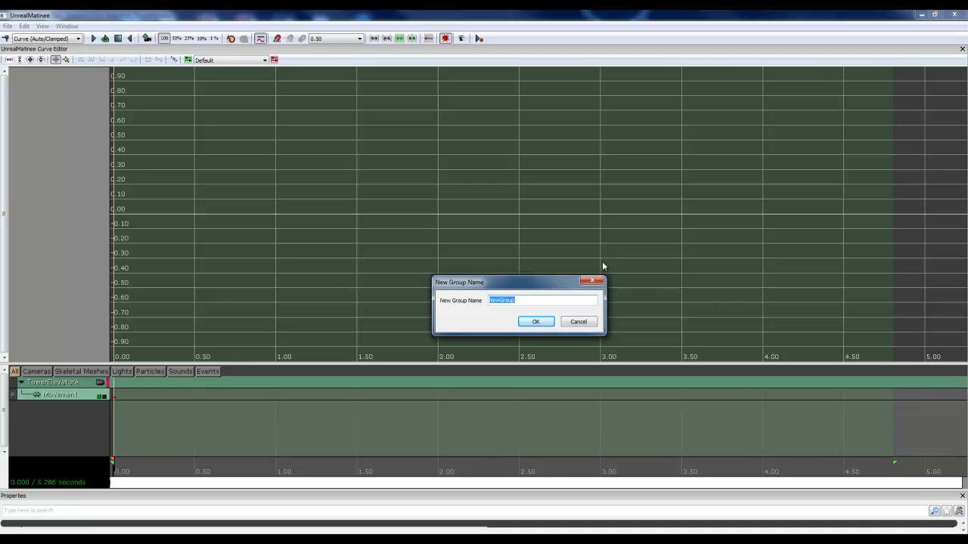
pyautogui.write('TowerElevatorB')
pyautogui.press('Return')
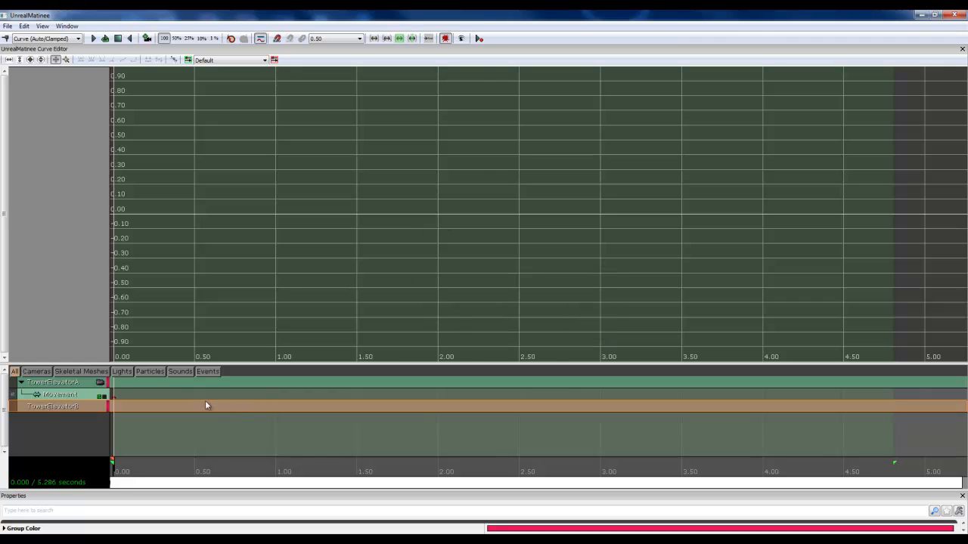
# Step: Add a movement track to the TowerElevatorB group and close the Matinee editor
pyautogui.rightClick(43, 406)
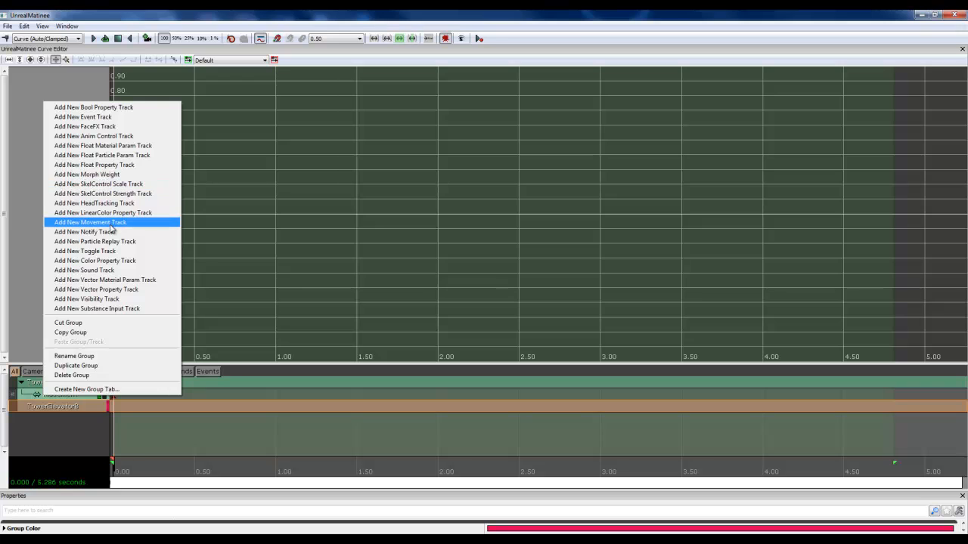
pyautogui.click(111, 225)
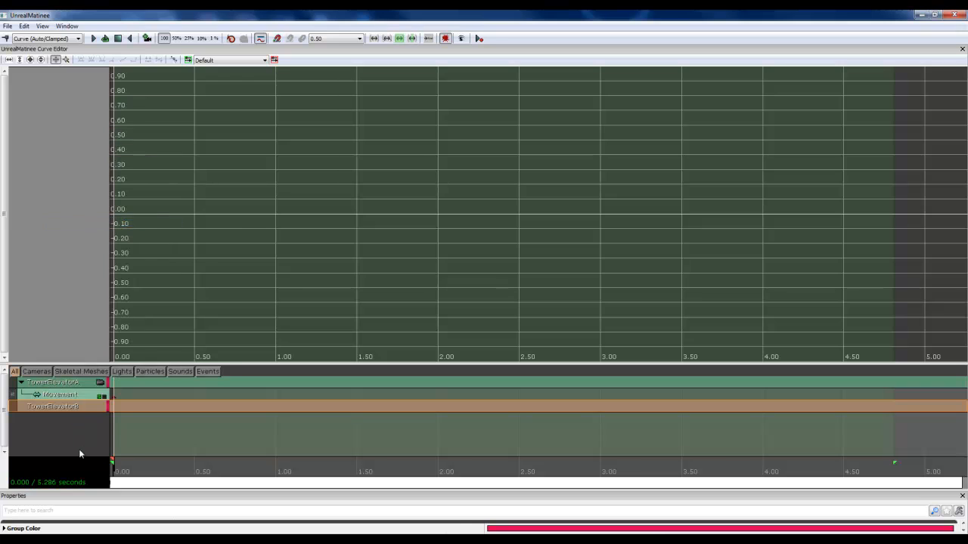
pyautogui.click(62, 396)
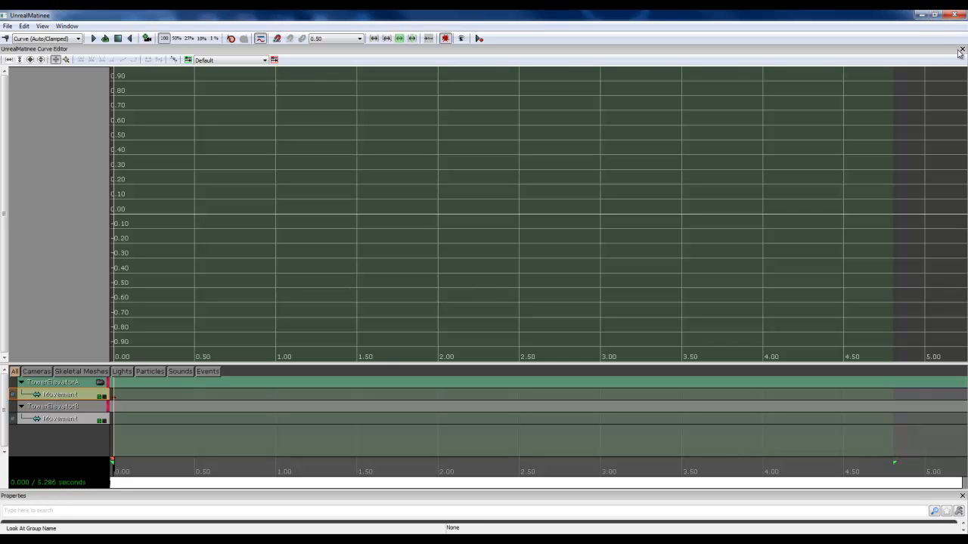
pyautogui.click(959, 17)
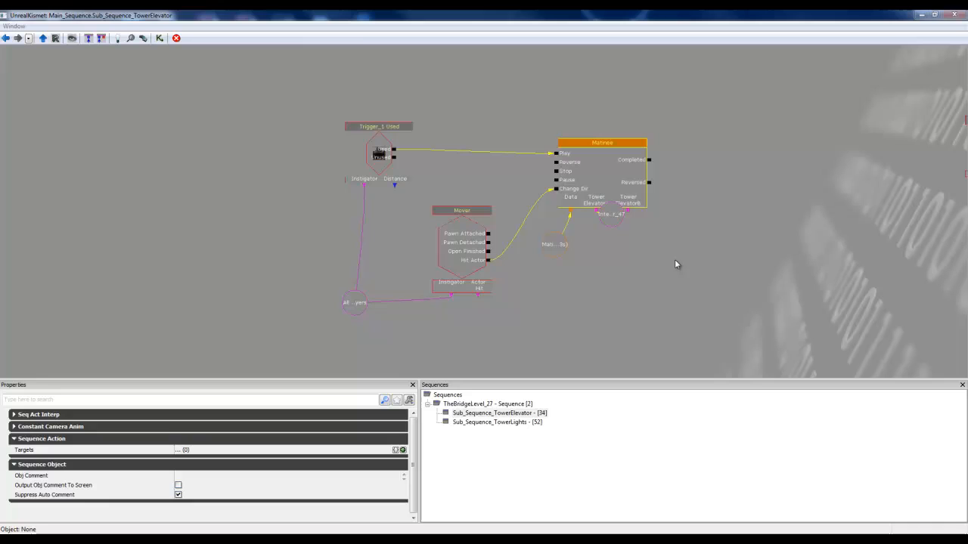
# Step: Move the InterpActor_47 variable off the Matinee node so it sits below the TowerElevatorA connector
pyautogui.click(608, 227)
pyautogui.moveTo(611, 225); pyautogui.dragTo(597, 263)
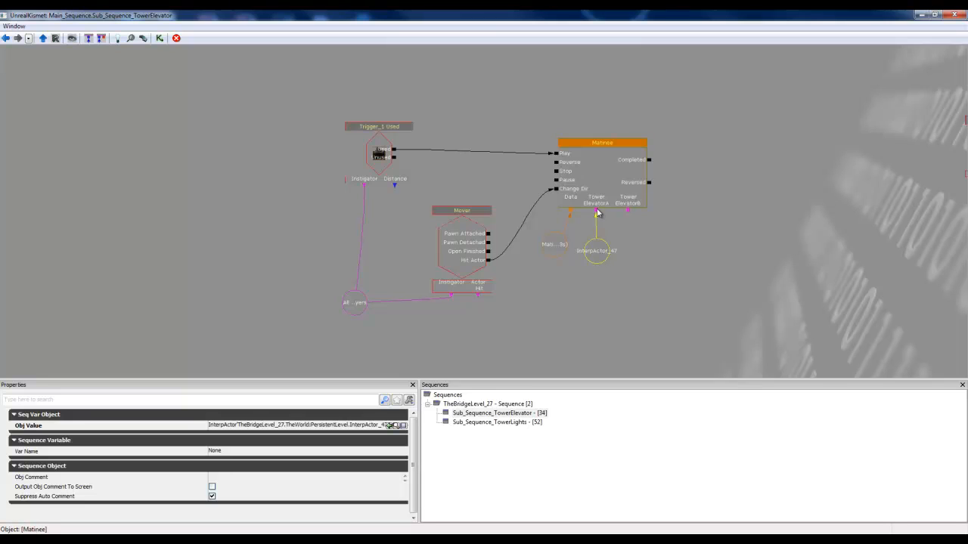
pyautogui.click(600, 257)
# Step: Examine the object list variable linked to the Matinee of the finished elevator network and the entries it holds
pyautogui.moveTo(771, 206); pyautogui.dragTo(524, 242)
pyautogui.scroll(-8, 572, 201)
pyautogui.moveTo(649, 258); pyautogui.dragTo(540, 286)
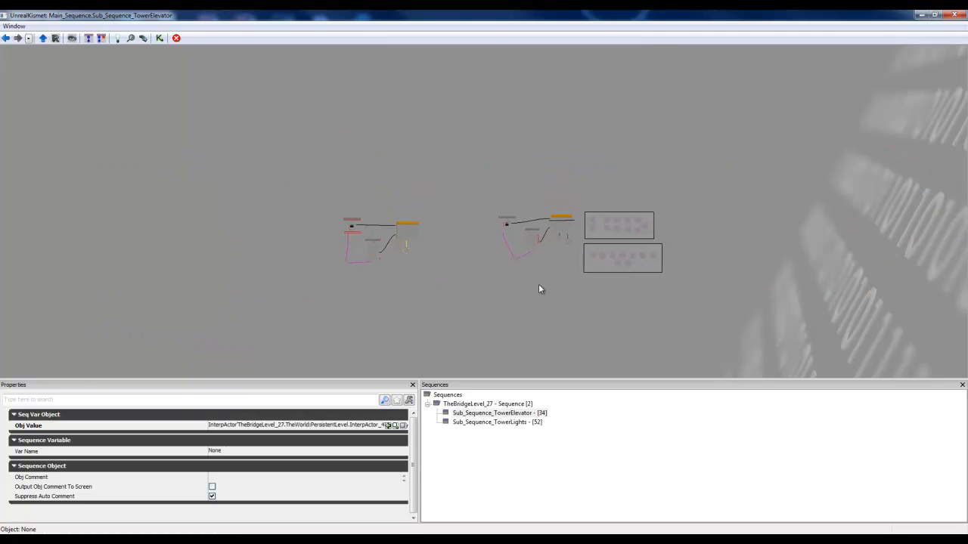
pyautogui.scroll(7, 540, 285)
pyautogui.moveTo(573, 239); pyautogui.dragTo(485, 293)
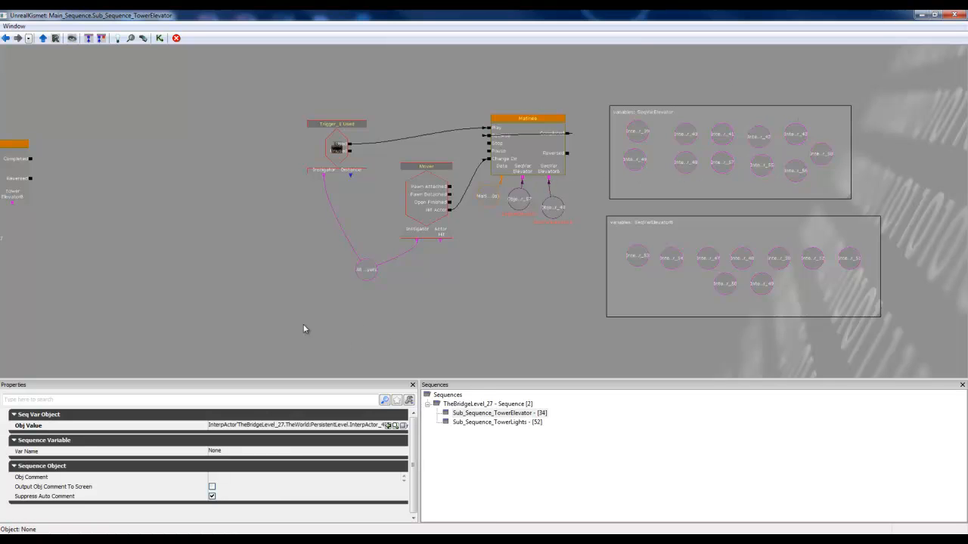
pyautogui.moveTo(288, 322); pyautogui.dragTo(387, 319)
pyautogui.click(625, 205)
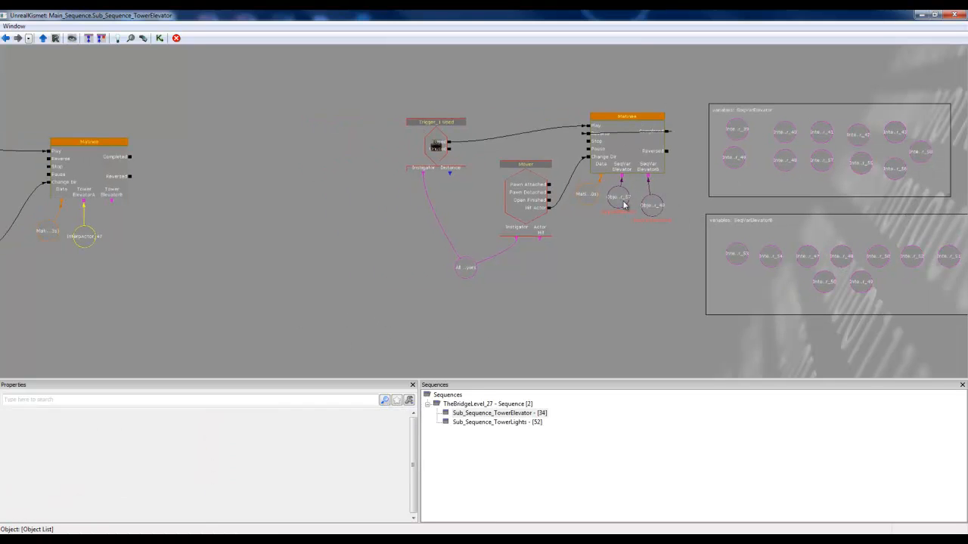
pyautogui.click(623, 203)
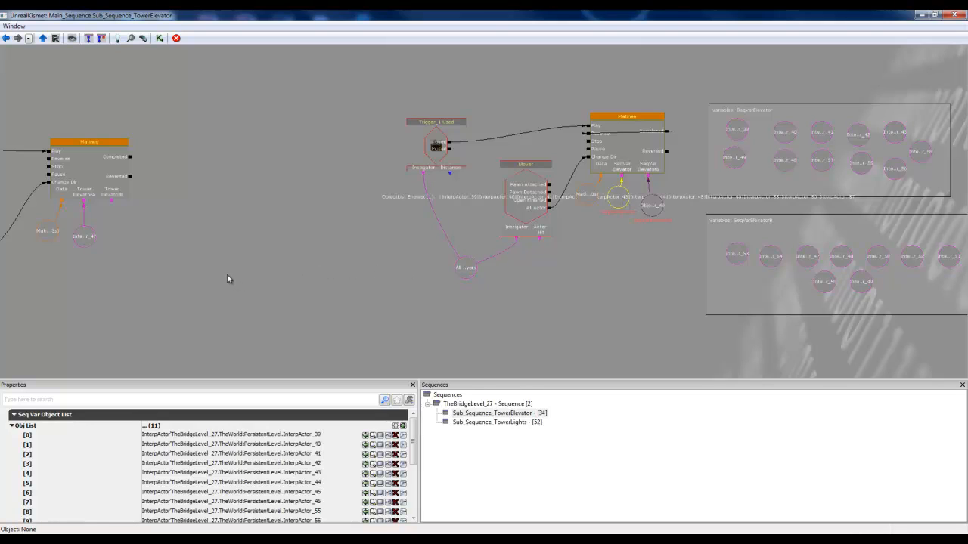
pyautogui.click(316, 278)
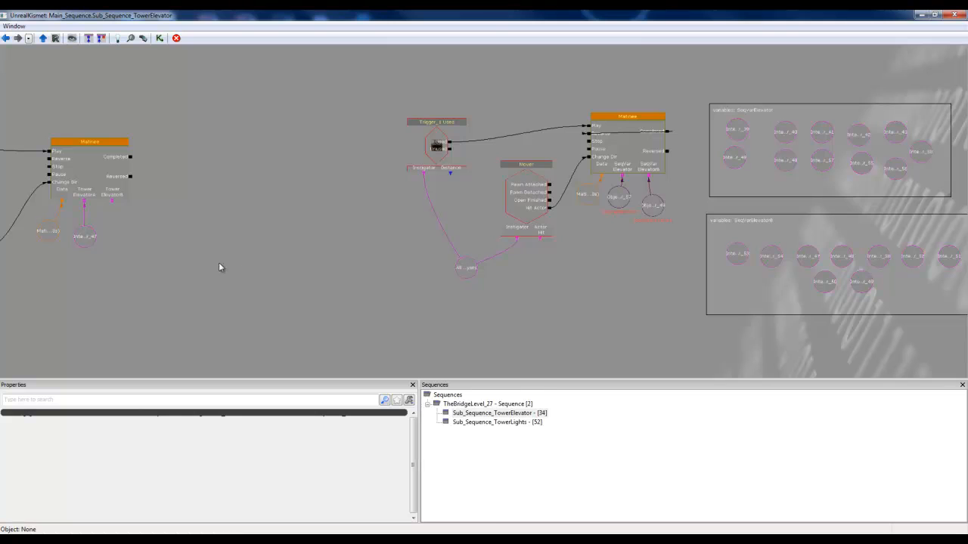
# Step: Delete the InterpActor_47 variable linked to the TowerElevatorA connector of the new Matinee
pyautogui.moveTo(218, 266); pyautogui.dragTo(428, 280)
pyautogui.scroll(5, 355, 282)
pyautogui.click(389, 242)
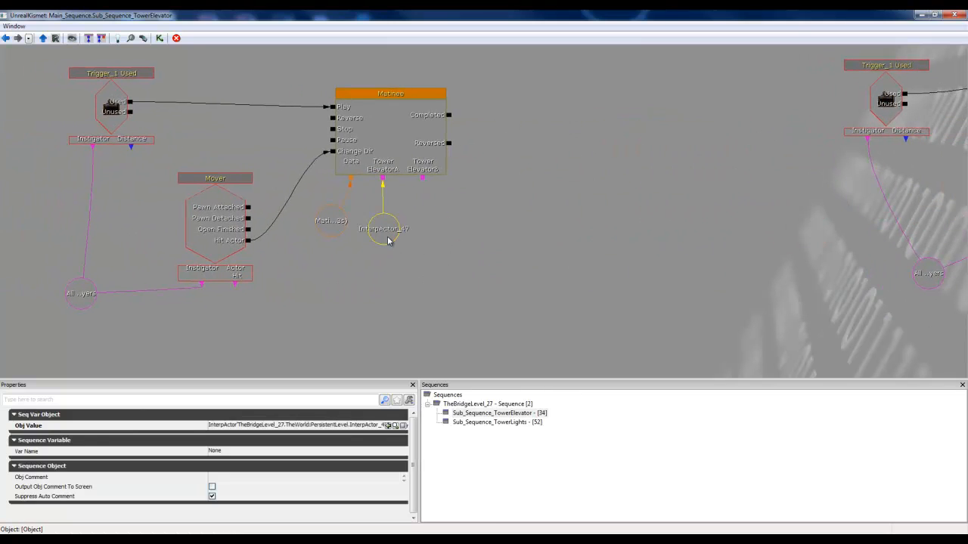
pyautogui.press('Delete')
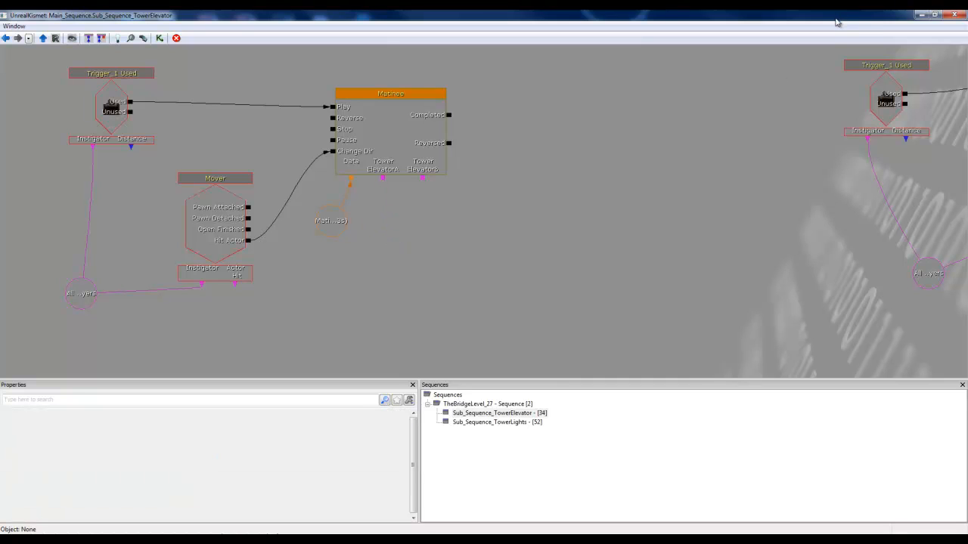
# Step: Create an empty Object List variable and place it below the new Matinee, near its Matinee Data variable
pyautogui.rightClick(390, 209)
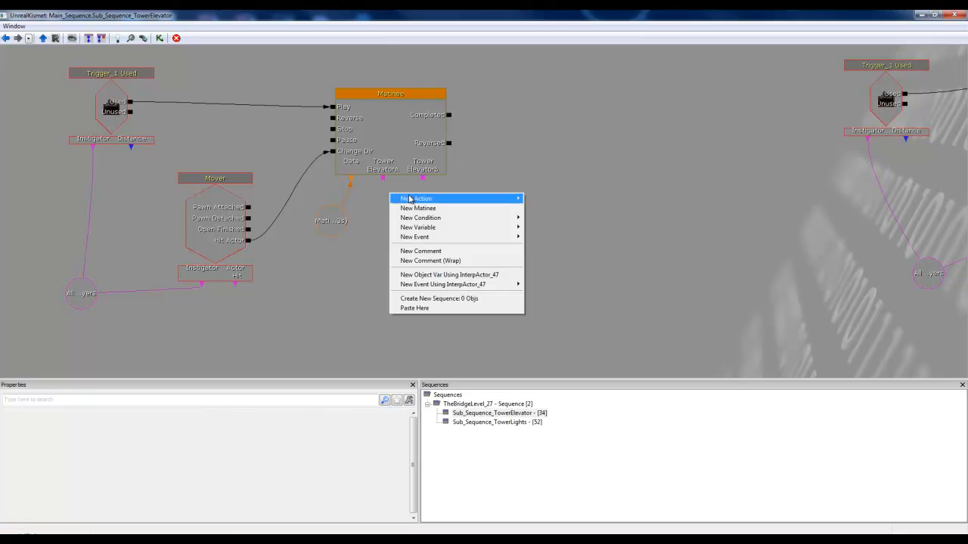
pyautogui.moveTo(412, 198)
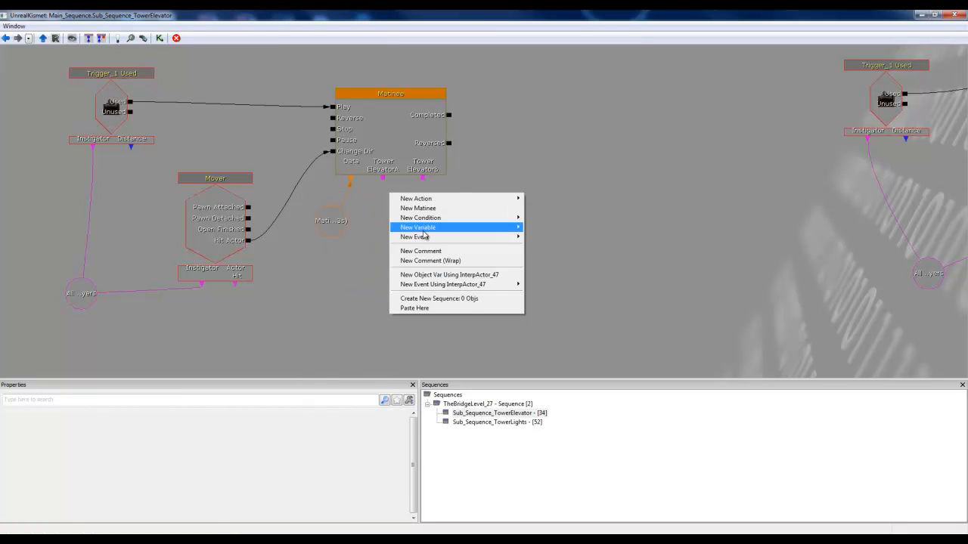
pyautogui.moveTo(423, 226)
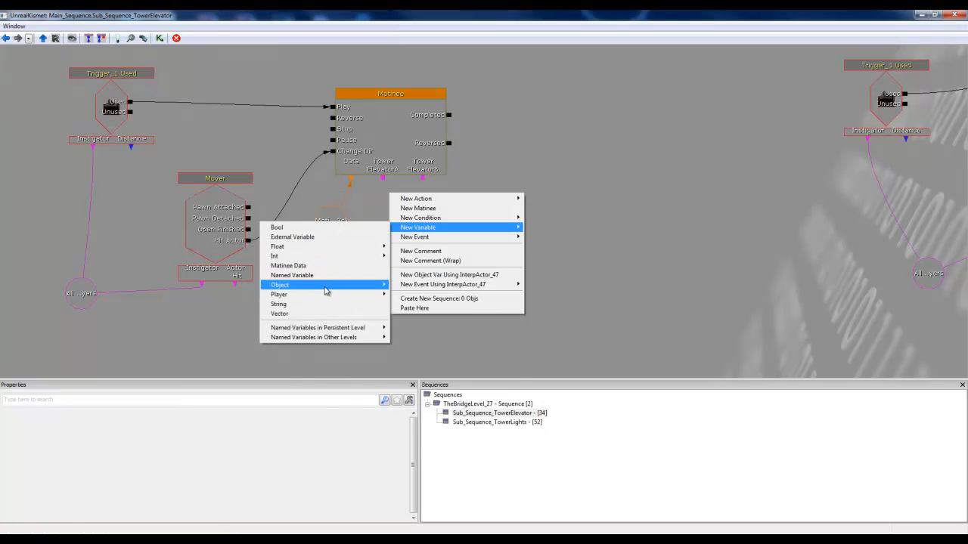
pyautogui.moveTo(326, 290)
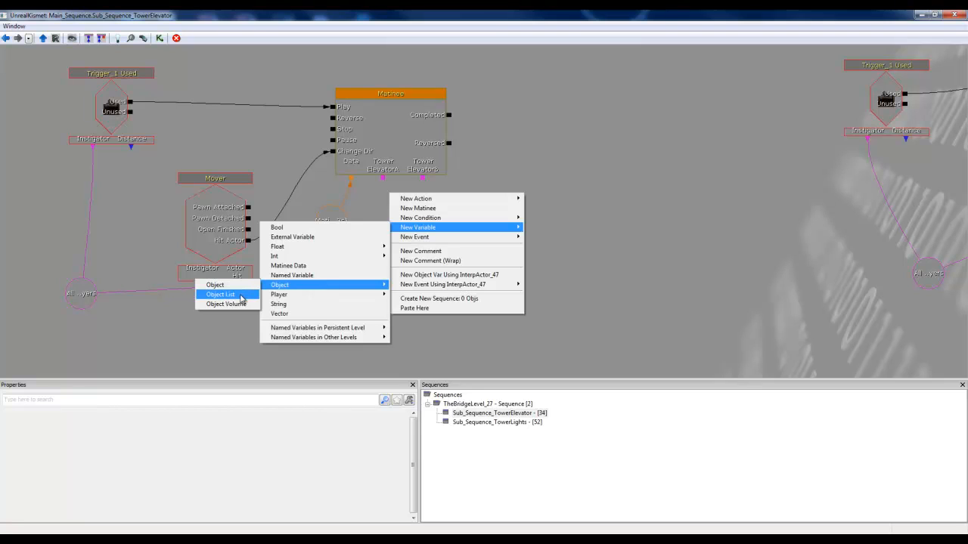
pyautogui.click(241, 296)
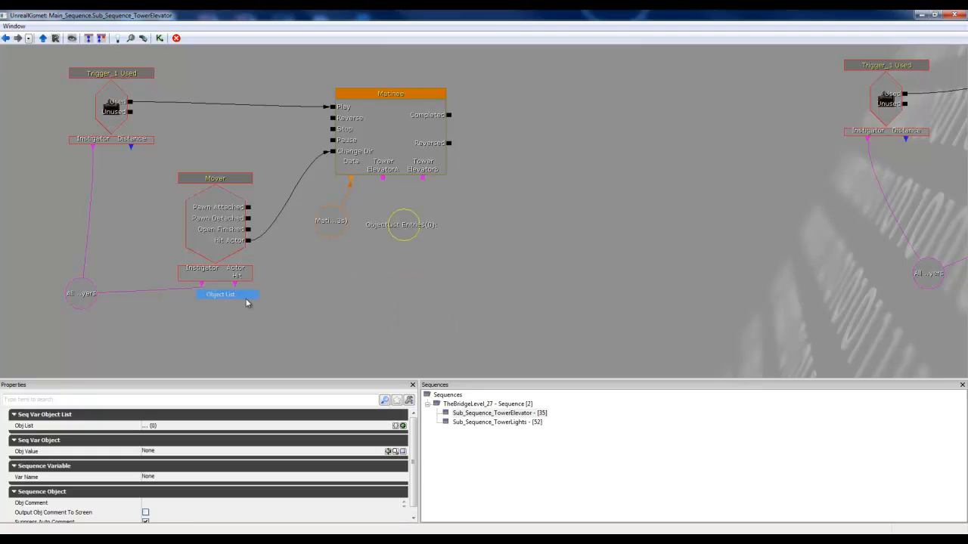
pyautogui.click(490, 298)
pyautogui.click(386, 232)
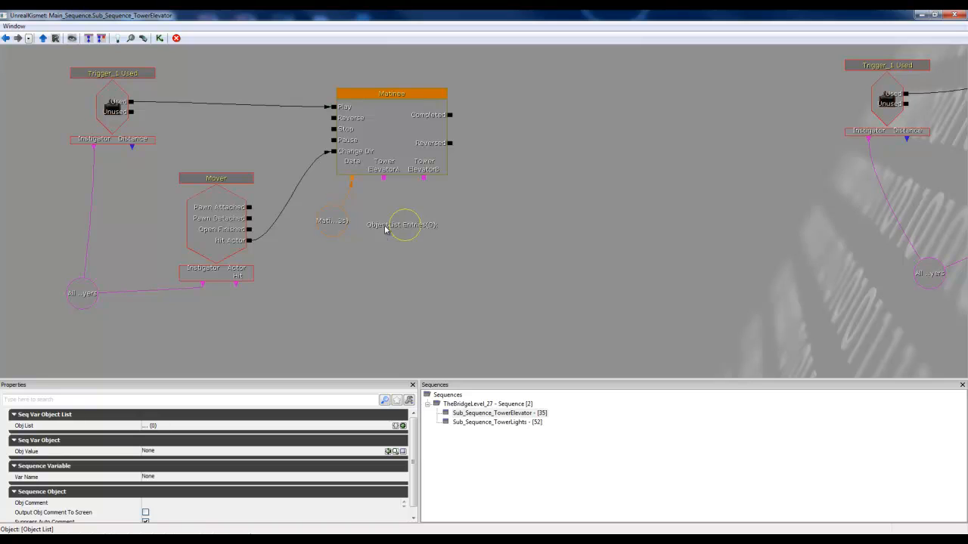
pyautogui.moveTo(385, 230); pyautogui.dragTo(350, 262)
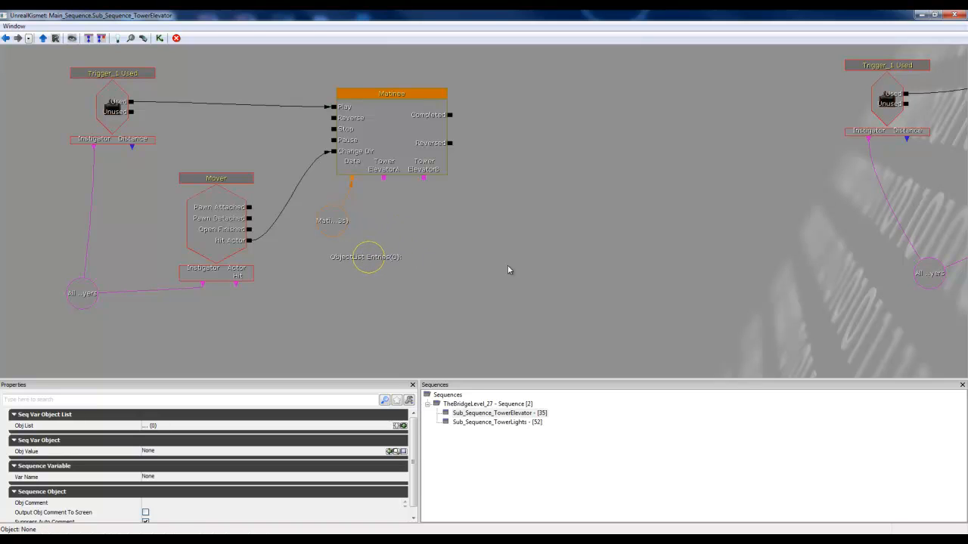
# Step: Create a second empty Object List variable beside the first one and reselect the first
pyautogui.click(487, 258)
pyautogui.rightClick(462, 236)
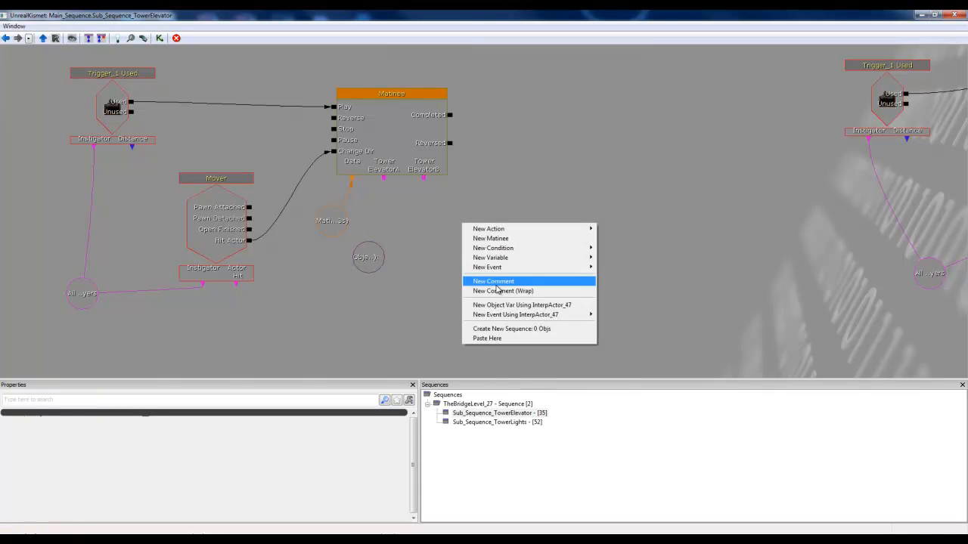
pyautogui.moveTo(505, 258)
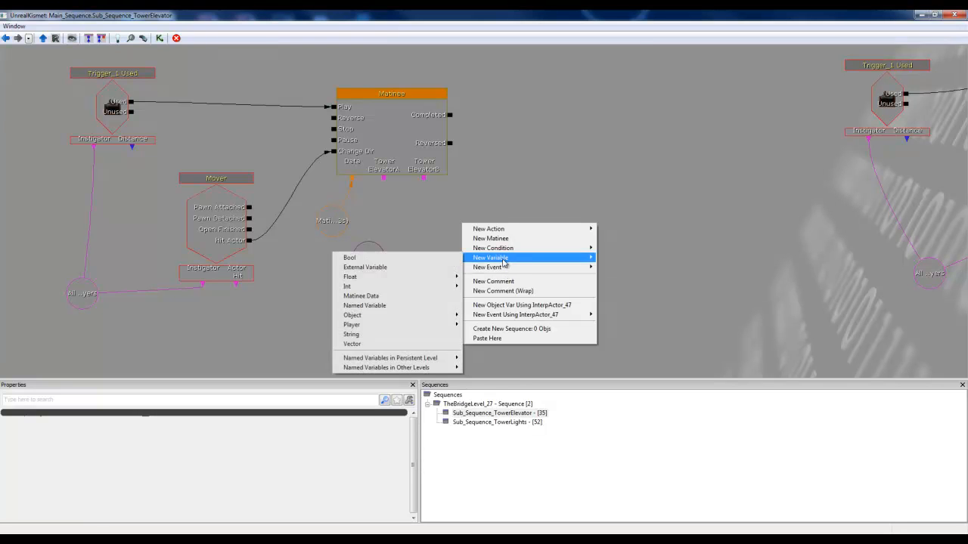
pyautogui.moveTo(375, 317)
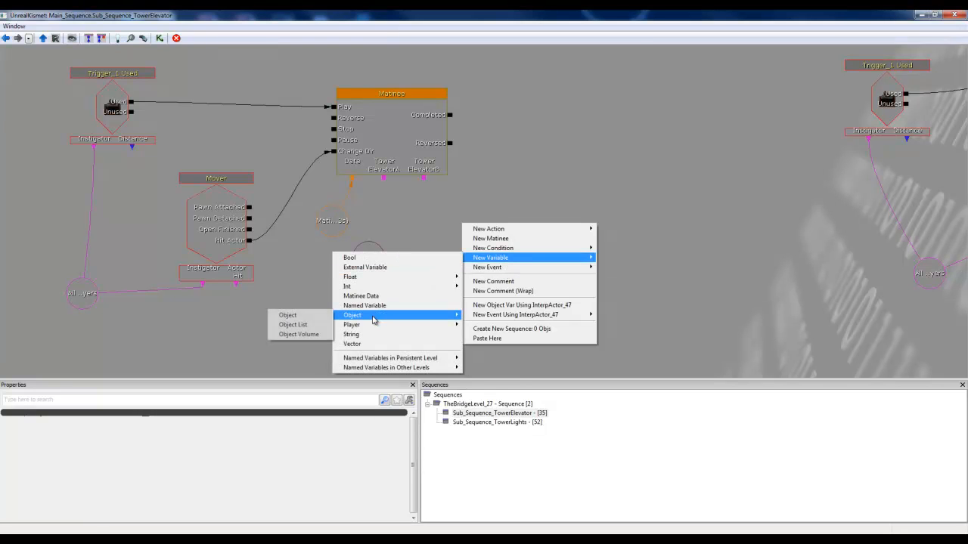
pyautogui.click(292, 325)
pyautogui.moveTo(479, 262); pyautogui.dragTo(457, 268)
pyautogui.click(371, 263)
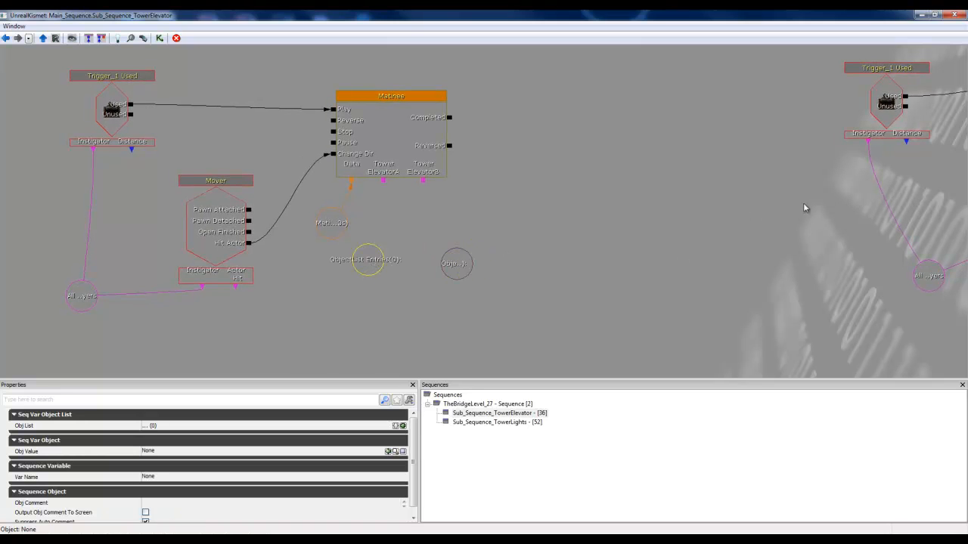
# Step: Select the whole finished elevator network and move it out of the way to the far side of the two variable comment boxes
pyautogui.moveTo(804, 204); pyautogui.dragTo(672, 253)
pyautogui.scroll(-4, 673, 252)
pyautogui.moveTo(851, 244); pyautogui.dragTo(585, 215)
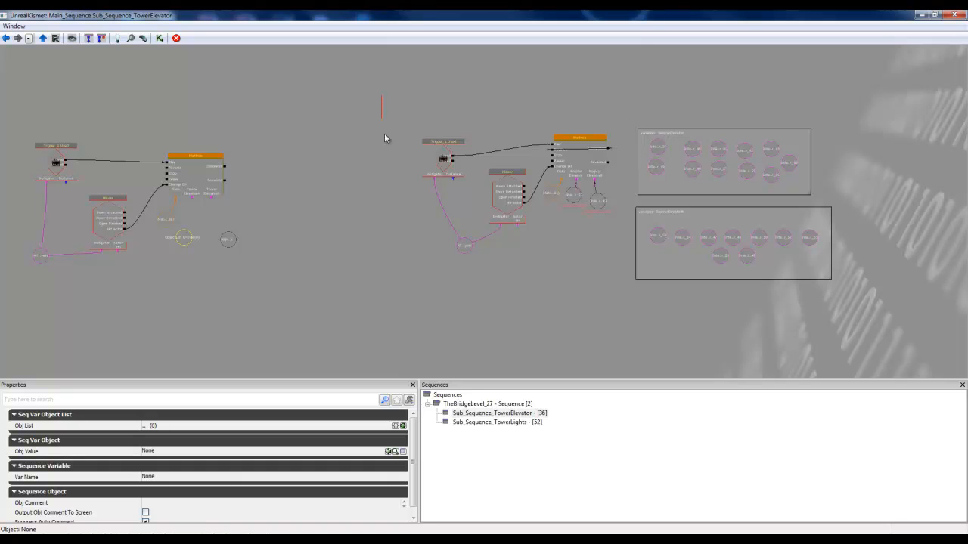
pyautogui.keyDown('ctrl'); pyautogui.keyDown('alt'); pyautogui.moveTo(384, 138); pyautogui.dragTo(628, 289); pyautogui.keyUp('alt'); pyautogui.keyUp('ctrl')
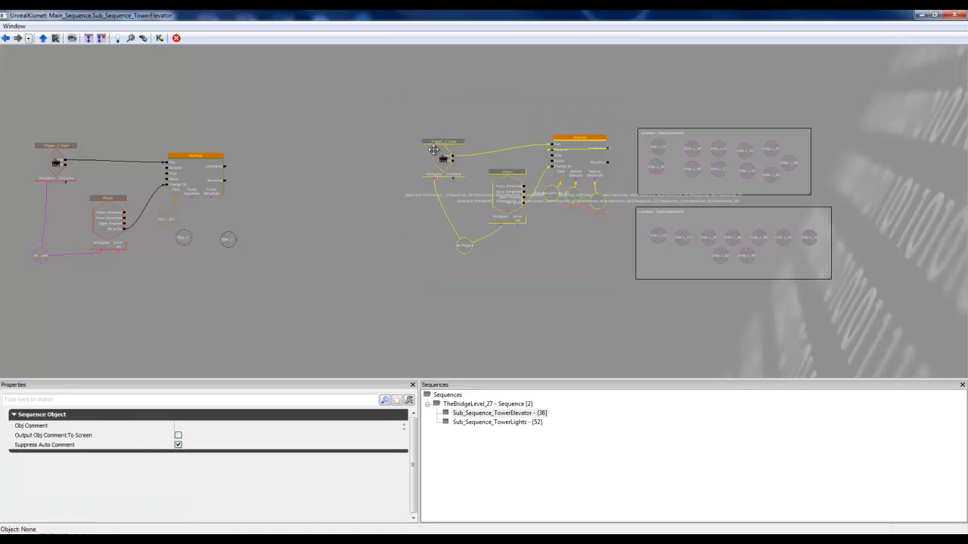
pyautogui.click(382, 104)
pyautogui.keyDown('ctrl'); pyautogui.keyDown('alt'); pyautogui.moveTo(377, 99); pyautogui.dragTo(612, 291); pyautogui.keyUp('alt'); pyautogui.keyUp('ctrl')
pyautogui.keyDown('ctrl'); pyautogui.moveTo(442, 150); pyautogui.dragTo(914, 150); pyautogui.keyUp('ctrl')
pyautogui.moveTo(402, 136); pyautogui.dragTo(542, 141)
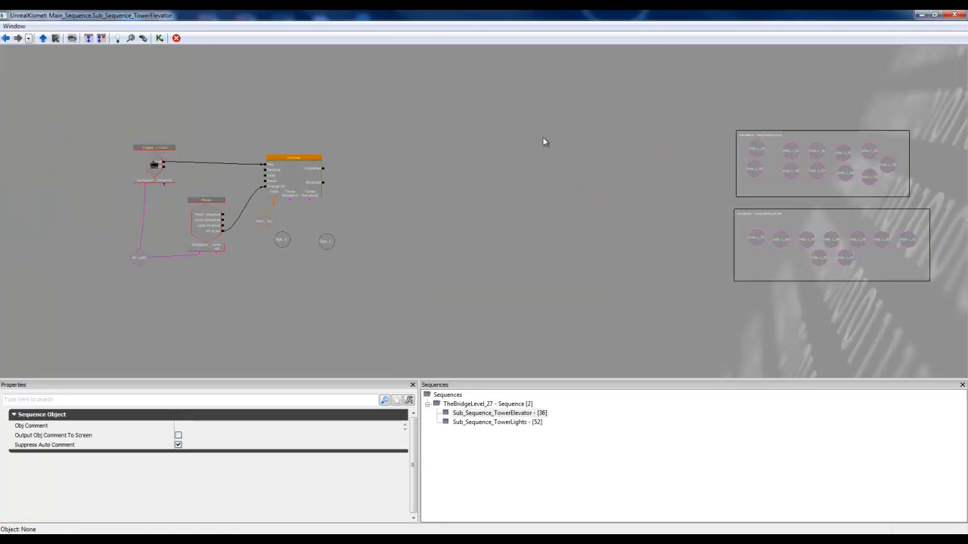
# Step: Move the whole new elevator network, including both object lists, next to the SeqVarElevator and SeqVarElevatorB comment boxes
pyautogui.click(104, 120)
pyautogui.keyDown('ctrl'); pyautogui.keyDown('alt'); pyautogui.moveTo(84, 103); pyautogui.dragTo(250, 299); pyautogui.keyUp('alt'); pyautogui.keyUp('ctrl')
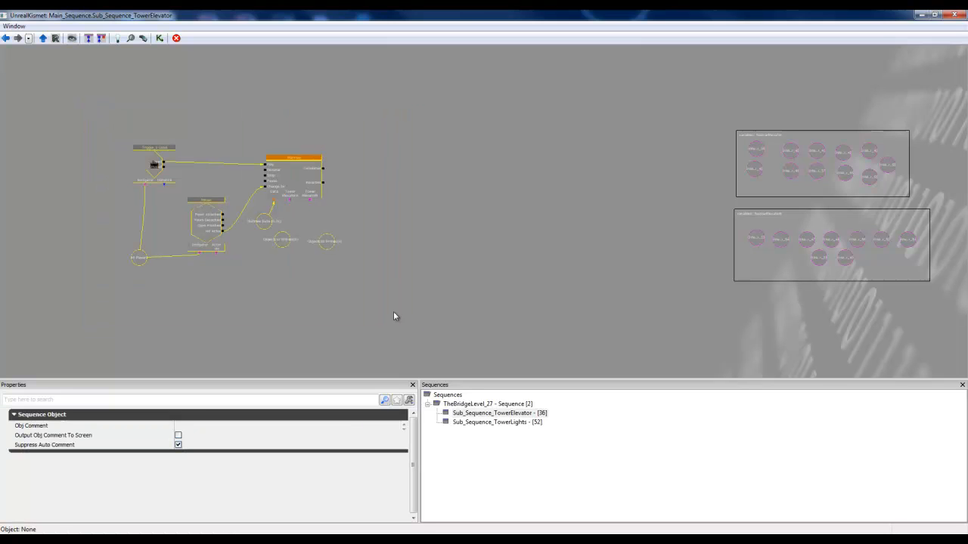
pyautogui.keyDown('ctrl'); pyautogui.moveTo(294, 174); pyautogui.dragTo(668, 173); pyautogui.keyUp('ctrl')
pyautogui.moveTo(717, 293); pyautogui.dragTo(530, 287)
pyautogui.scroll(3, 572, 295)
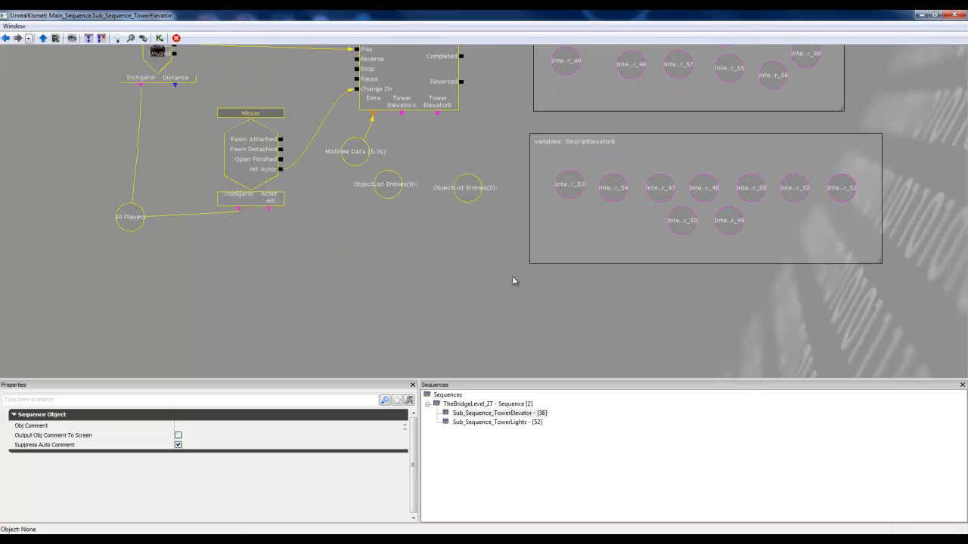
pyautogui.moveTo(451, 313); pyautogui.dragTo(455, 323)
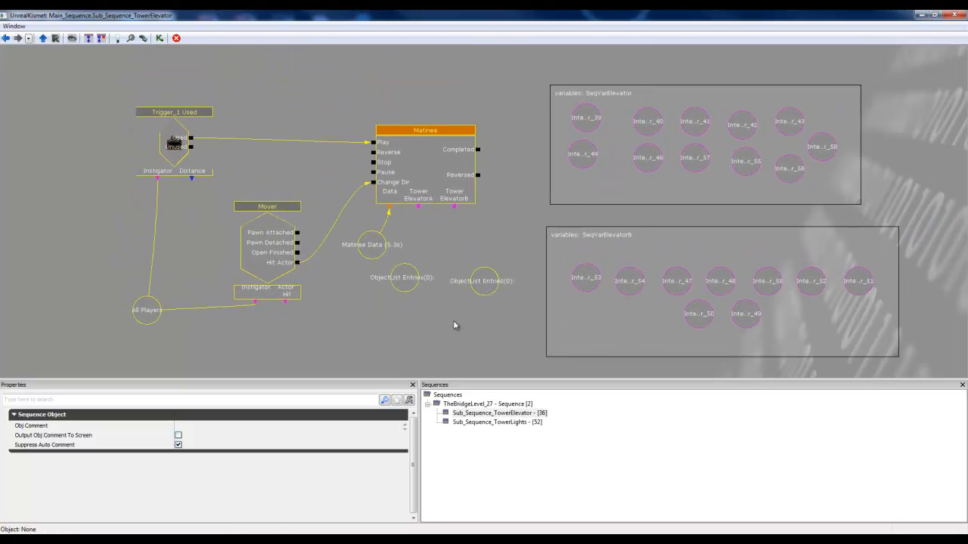
# Step: Add eleven empty entries to the first object list below the Matinee and enlarge the properties area to show all of them
pyautogui.click(431, 315)
pyautogui.click(413, 282)
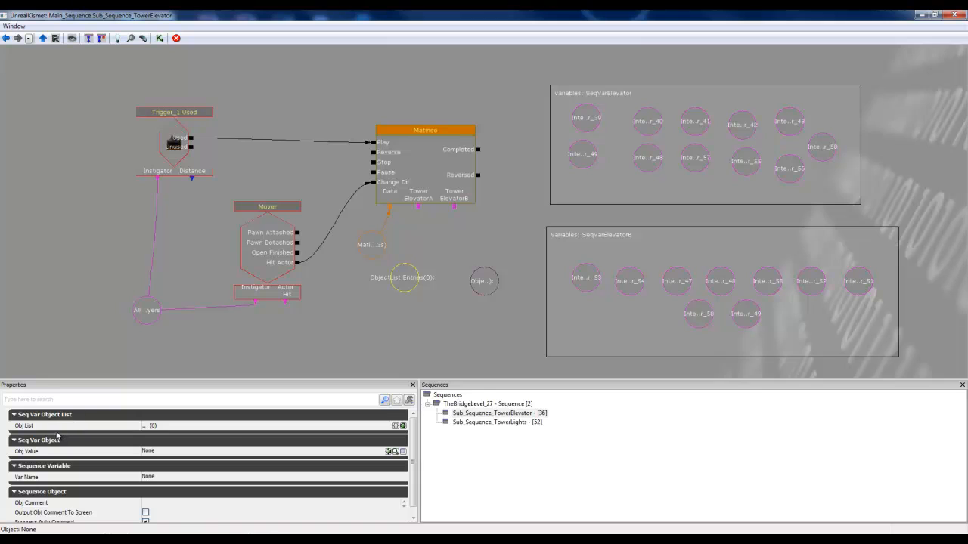
pyautogui.moveTo(208, 433)
pyautogui.click(402, 426)
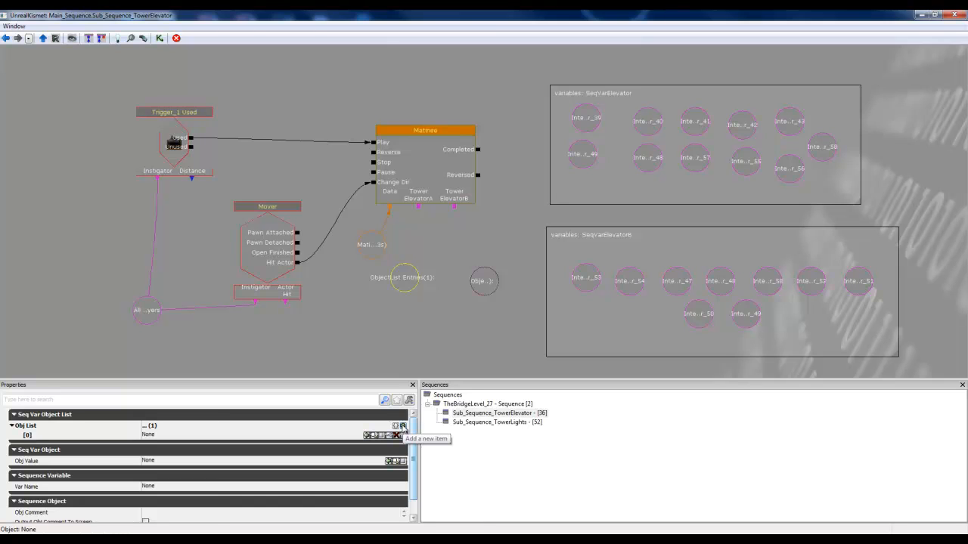
pyautogui.click(402, 427)
pyautogui.click(402, 426)
pyautogui.click(402, 427)
pyautogui.click(402, 427)
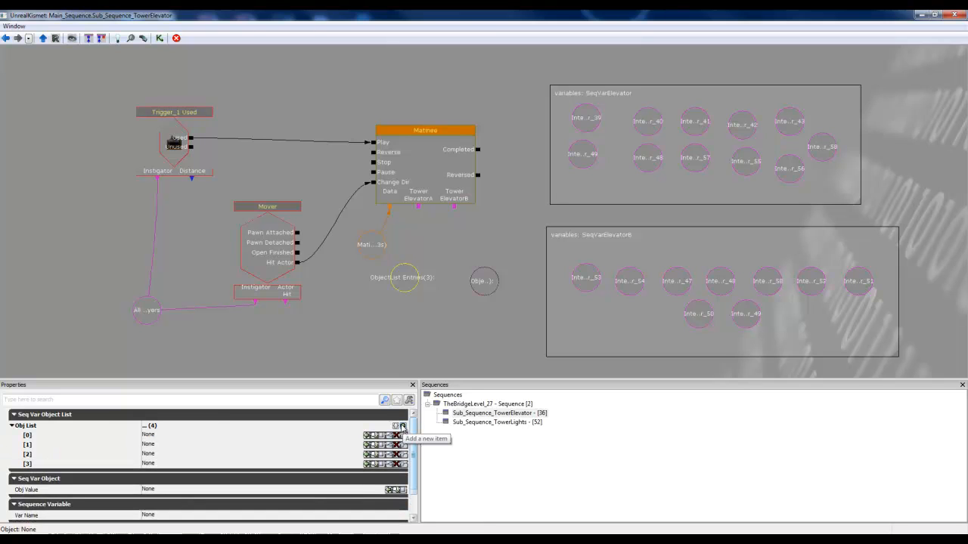
pyautogui.click(402, 427)
pyautogui.click(403, 426)
pyautogui.click(402, 426)
pyautogui.click(403, 426)
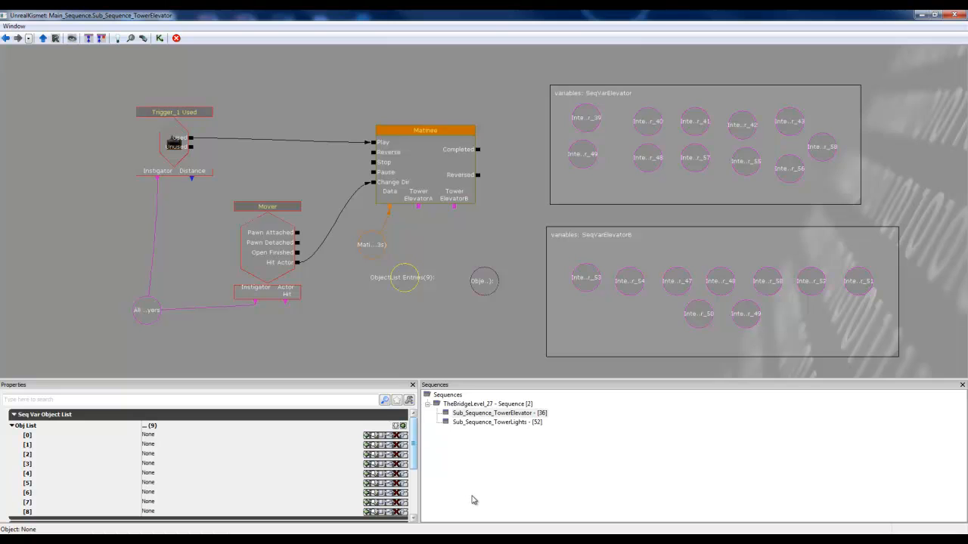
pyautogui.moveTo(422, 326)
pyautogui.mouseDown()
pyautogui.moveTo(416, 266)
pyautogui.moveTo(420, 321)
pyautogui.mouseUp()
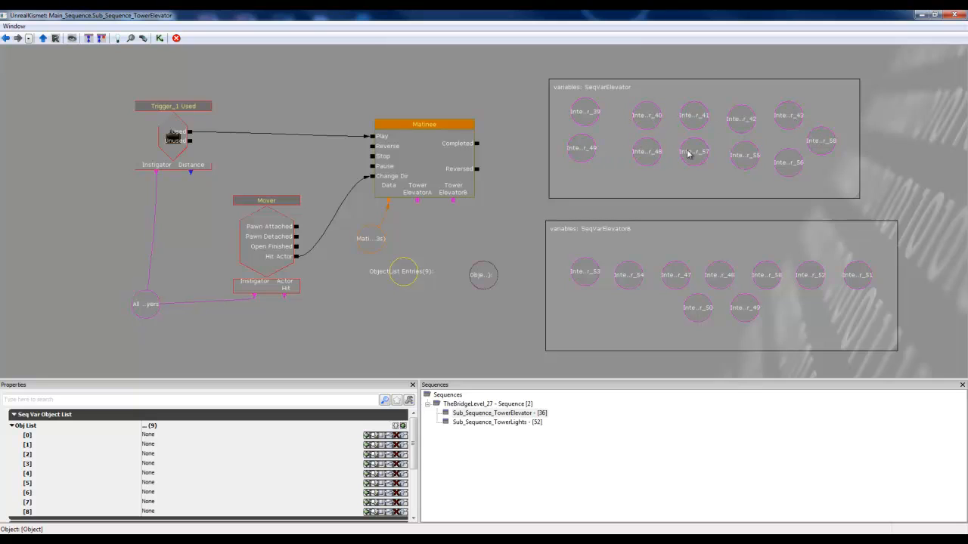
pyautogui.moveTo(300, 334)
pyautogui.mouseDown()
pyautogui.moveTo(314, 310)
pyautogui.moveTo(306, 321)
pyautogui.mouseUp()
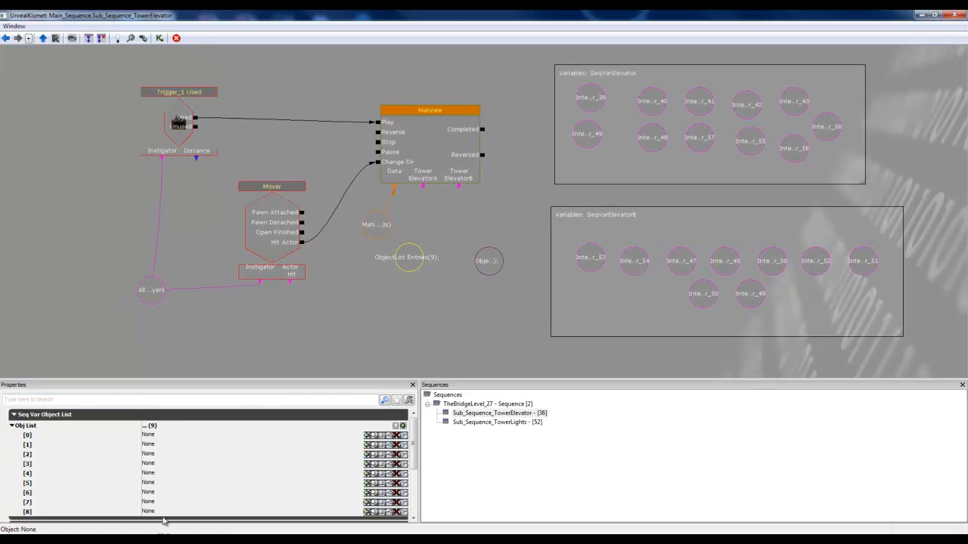
pyautogui.click(403, 426)
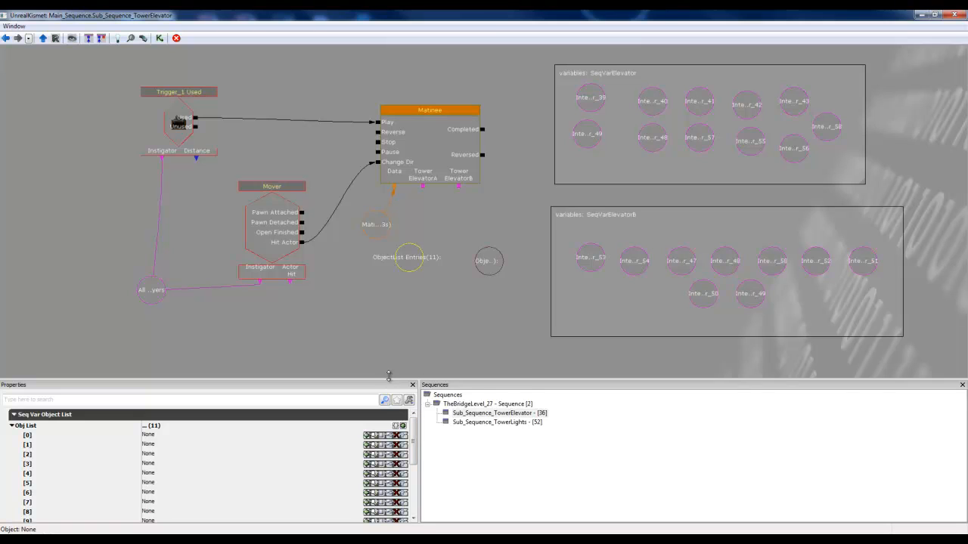
pyautogui.moveTo(388, 376); pyautogui.dragTo(396, 339)
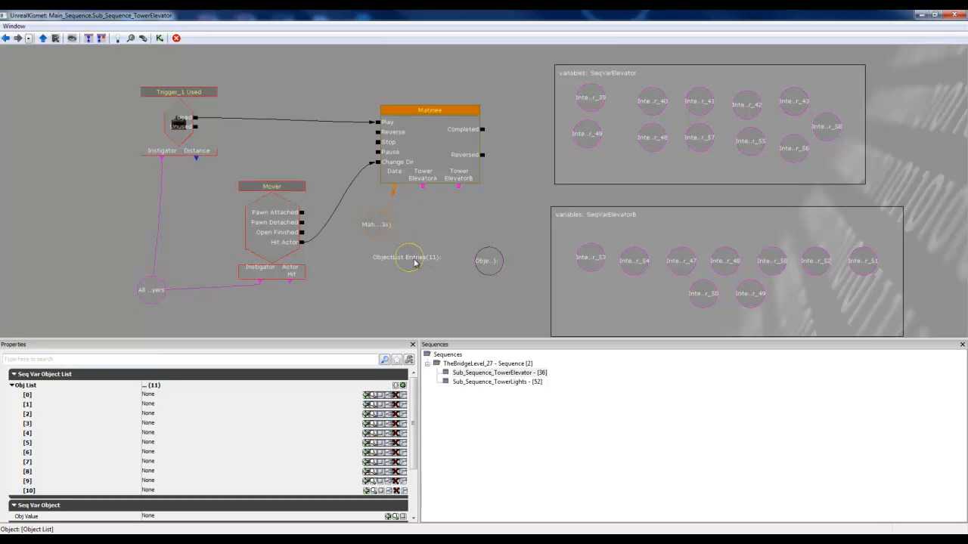
# Step: Copy the object reference of InterpActor_39 from the SeqVarElevator group into entry [0] of the first object list
pyautogui.click(590, 101)
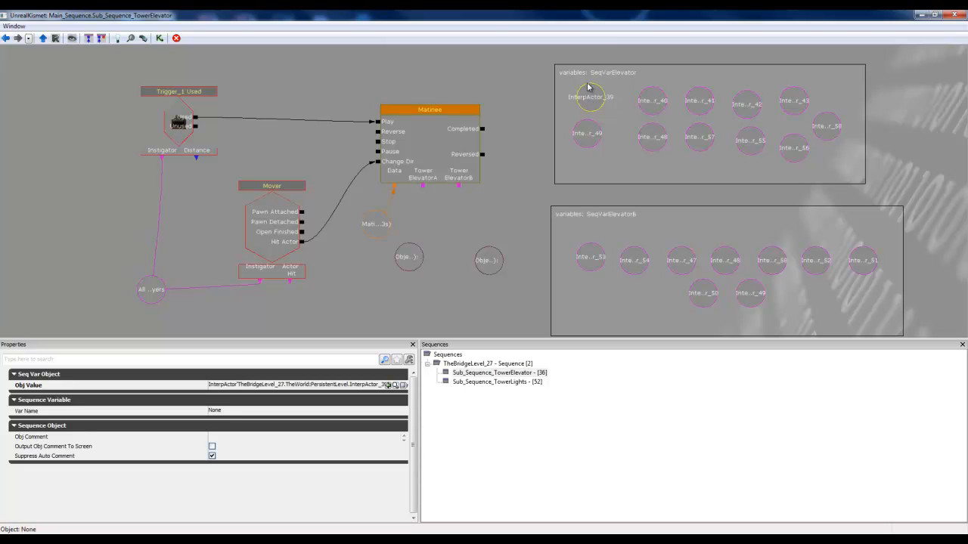
pyautogui.click(345, 386)
pyautogui.rightClick(345, 387)
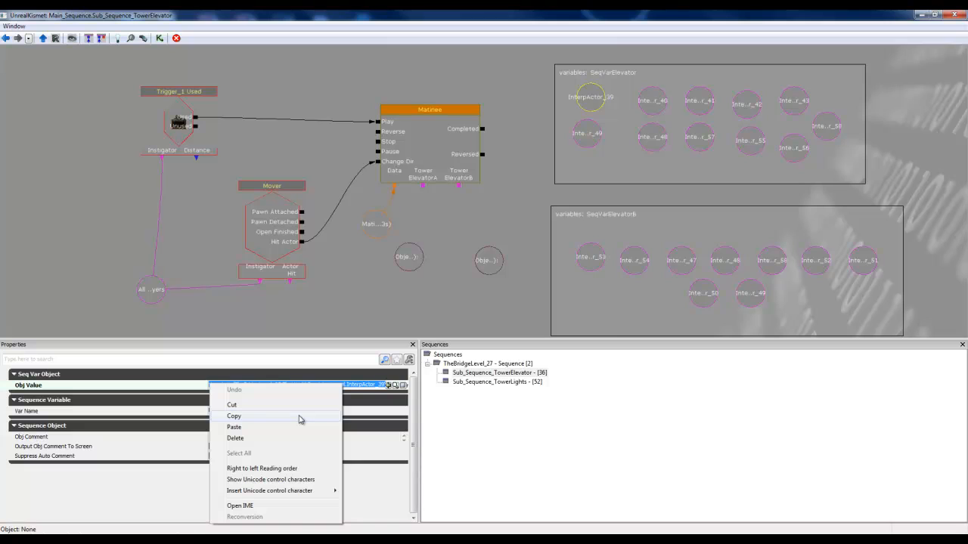
pyautogui.click(234, 416)
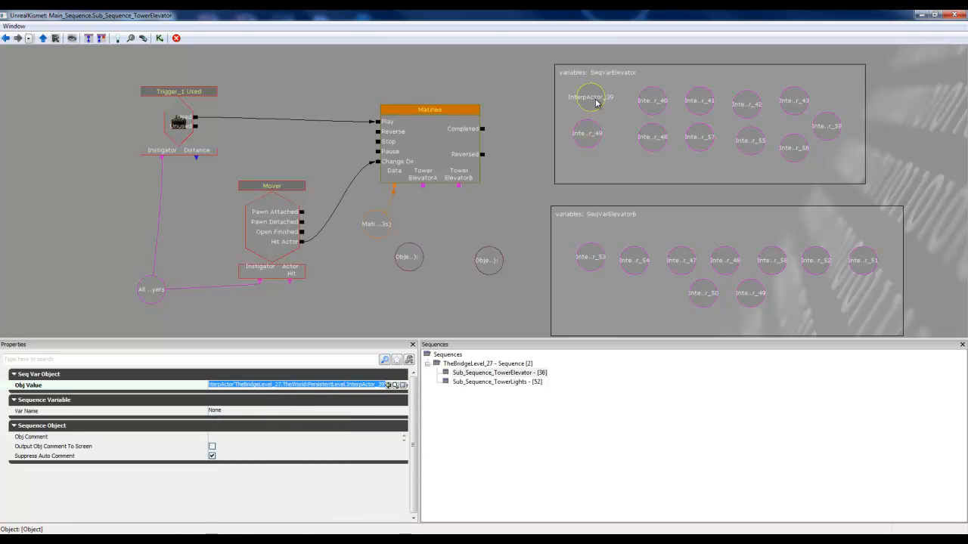
pyautogui.click(411, 260)
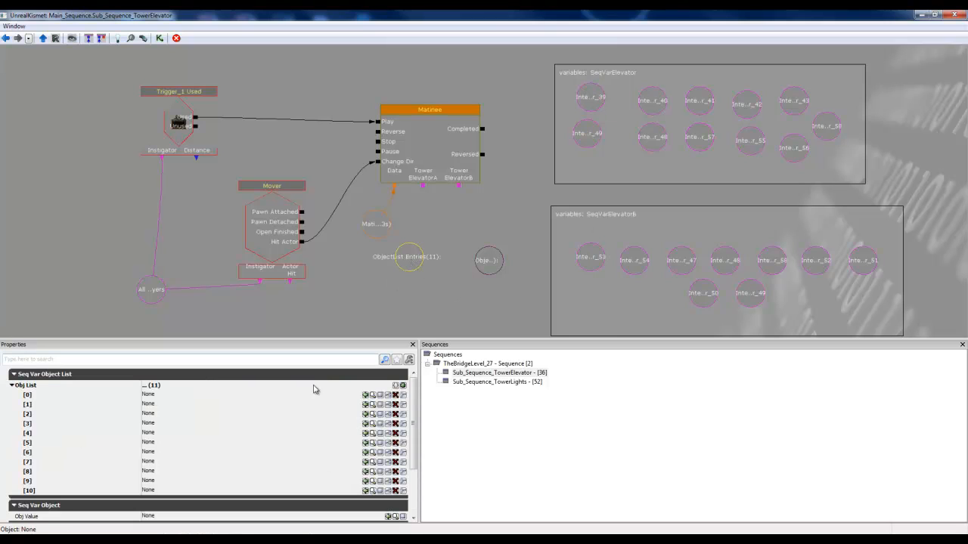
pyautogui.click(329, 398)
pyautogui.rightClick(328, 397)
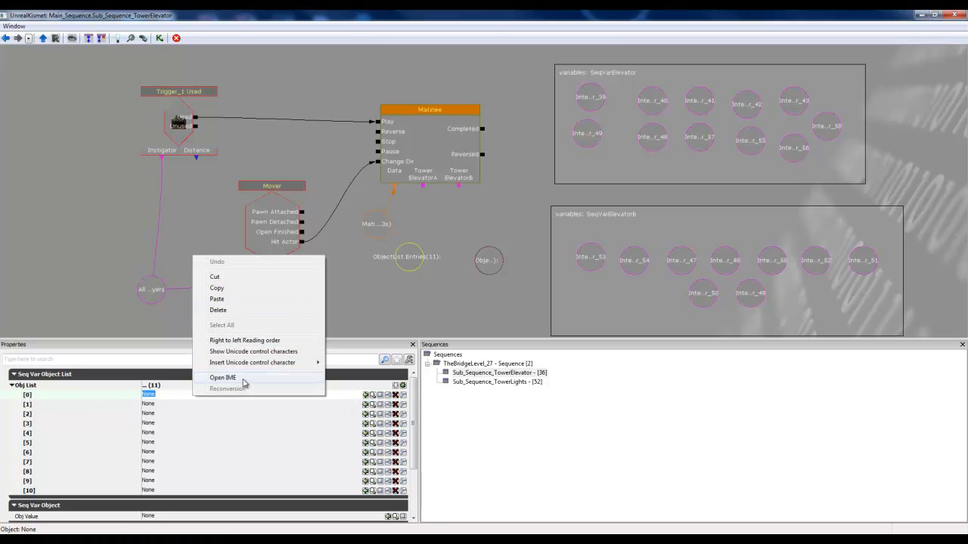
pyautogui.click(219, 299)
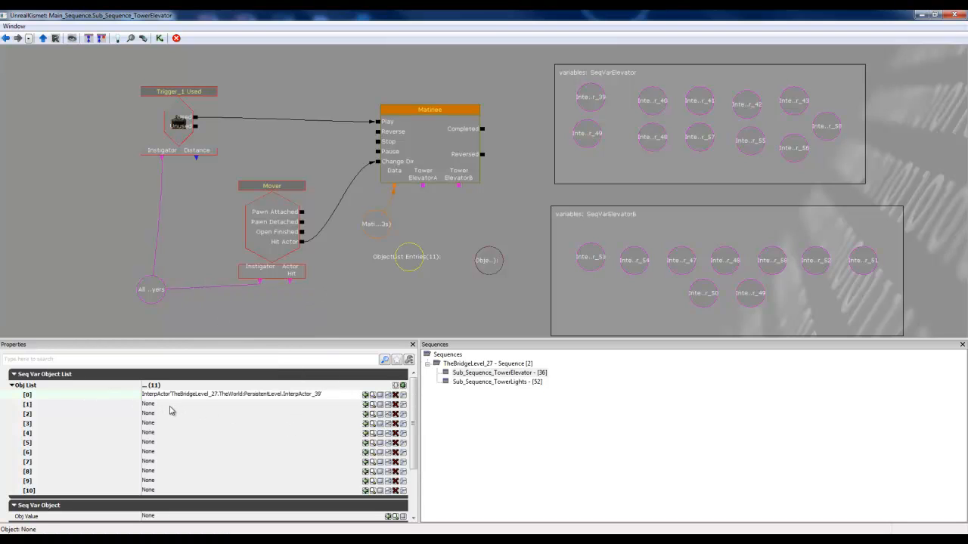
# Step: Copy the object reference of InterpActor_40 from the SeqVarElevator group into entry [1] of the first object list
pyautogui.click(657, 102)
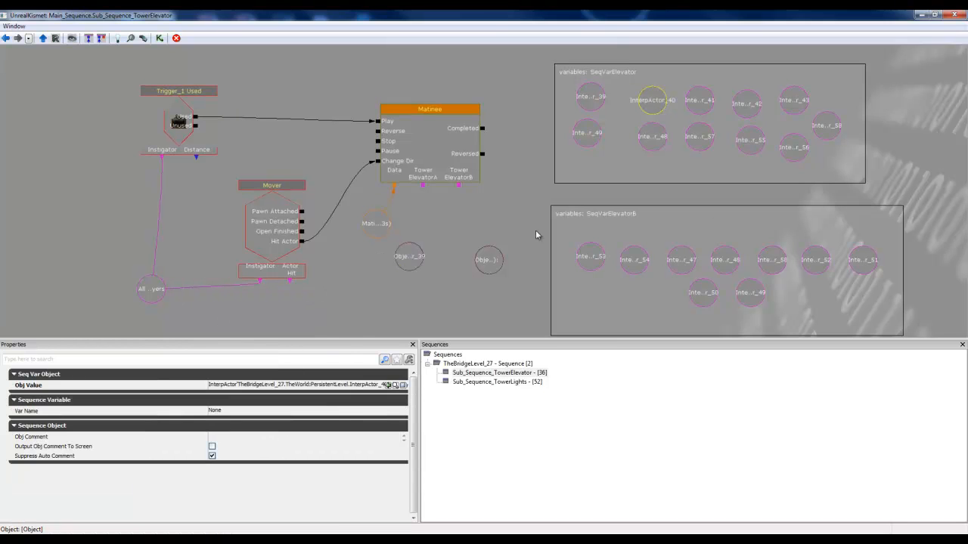
pyautogui.click(220, 385)
pyautogui.rightClick(219, 384)
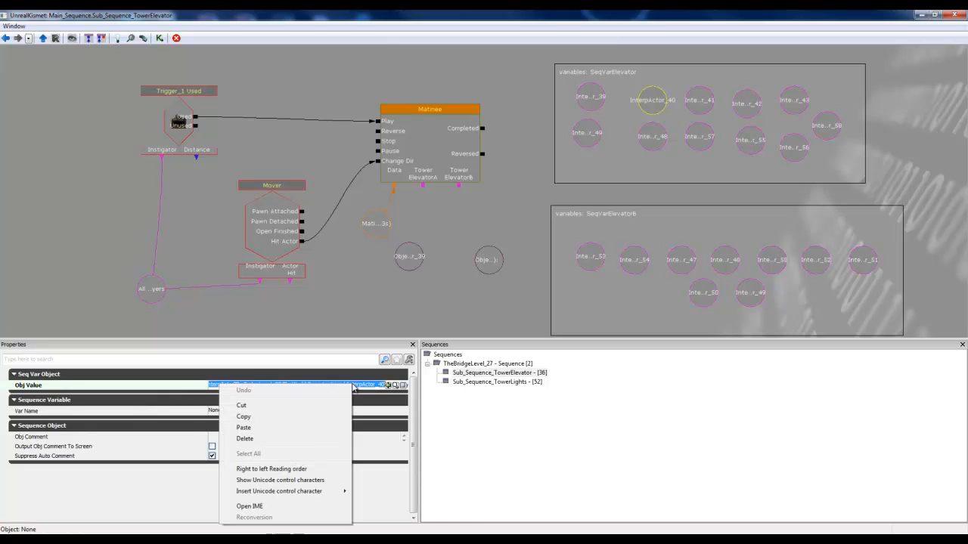
pyautogui.click(306, 417)
pyautogui.click(409, 257)
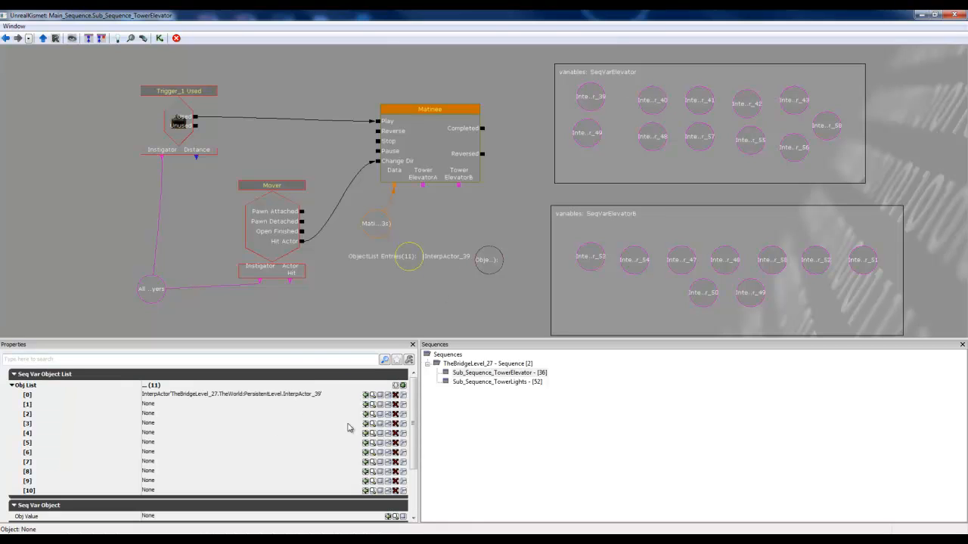
pyautogui.click(297, 405)
pyautogui.rightClick(345, 408)
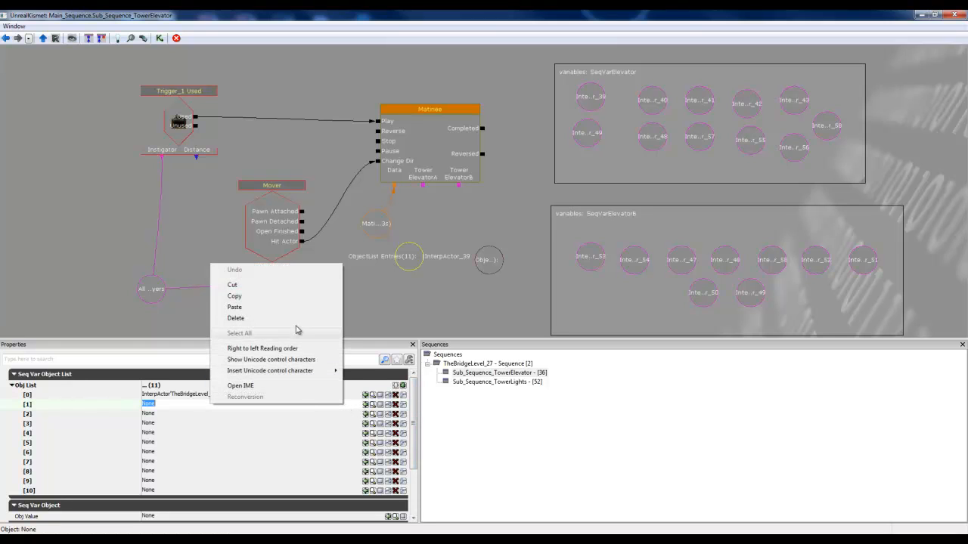
pyautogui.click(294, 311)
pyautogui.click(178, 415)
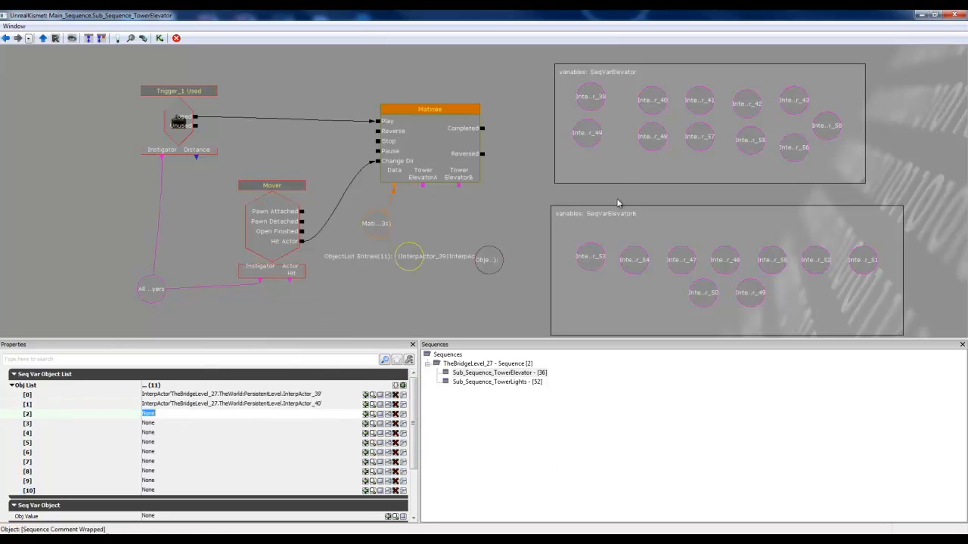
# Step: Copy the object reference of InterpActor_41 from the SeqVarElevator group into entry [2] of the first object list
pyautogui.click(693, 104)
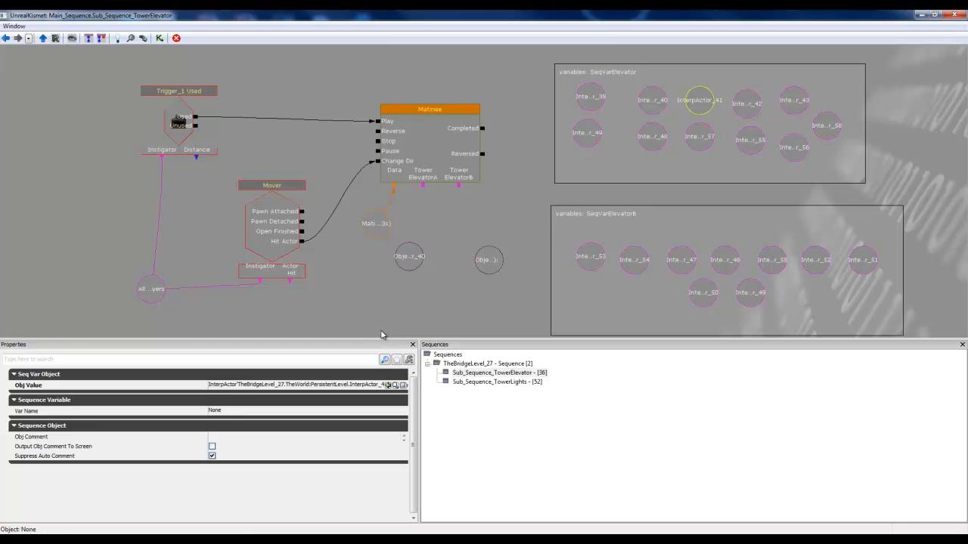
pyautogui.click(321, 384)
pyautogui.rightClick(320, 384)
pyautogui.click(264, 419)
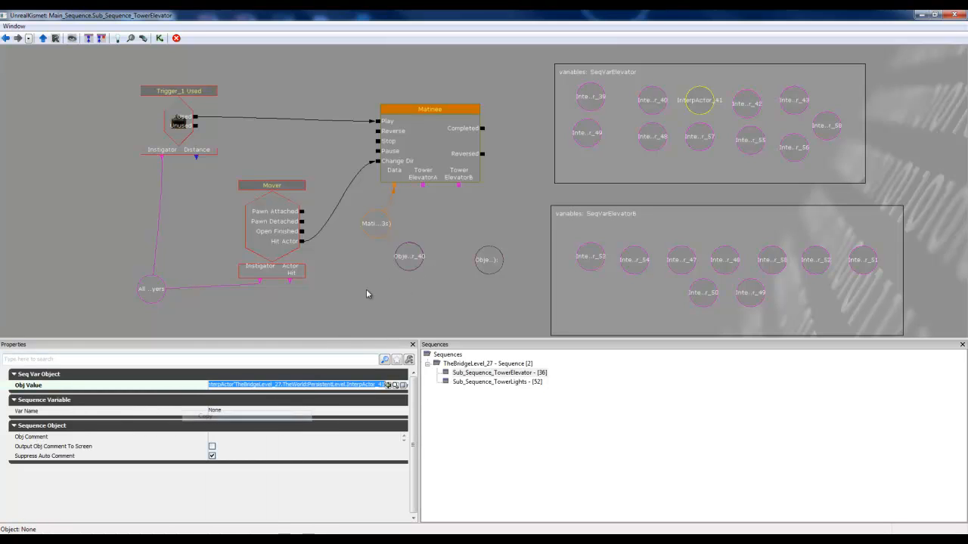
pyautogui.click(408, 257)
pyautogui.click(316, 414)
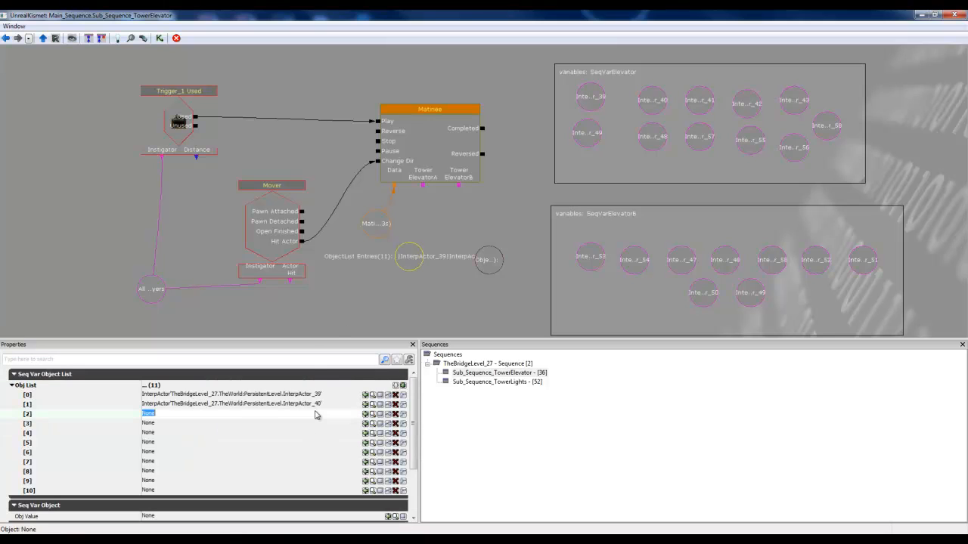
pyautogui.rightClick(316, 414)
pyautogui.click(257, 314)
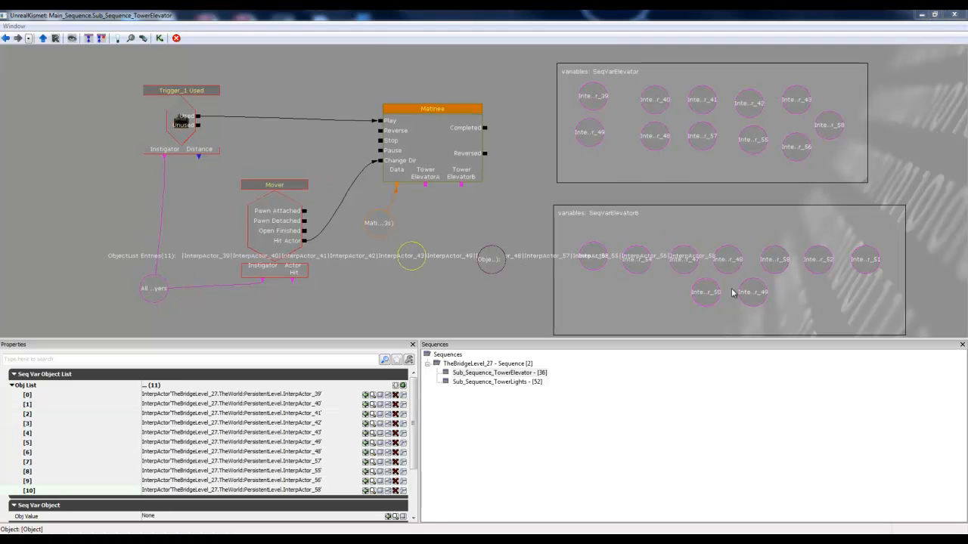
# Step: Check the empty second object list and copy the object reference of InterpActor_53 from the SeqVarElevatorB group
pyautogui.click(499, 269)
pyautogui.click(500, 270)
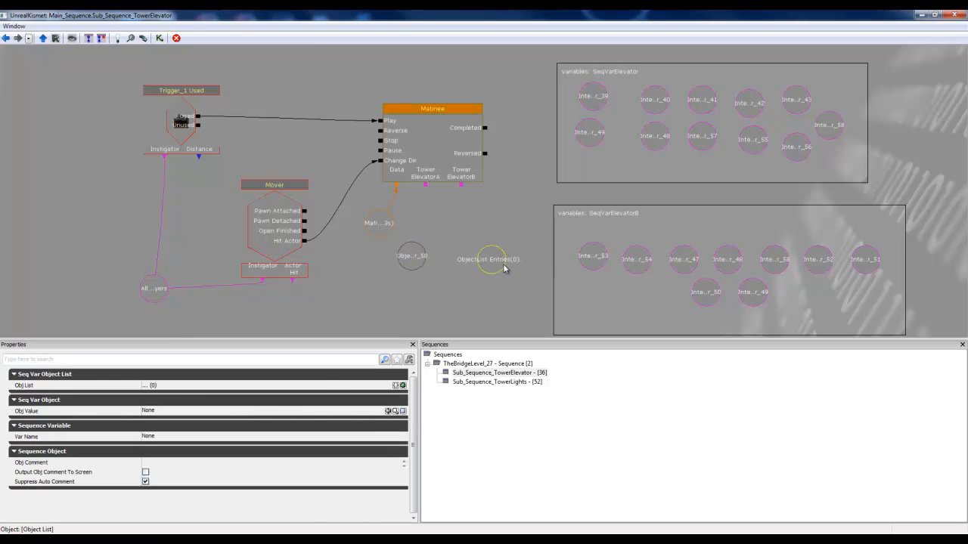
pyautogui.click(603, 258)
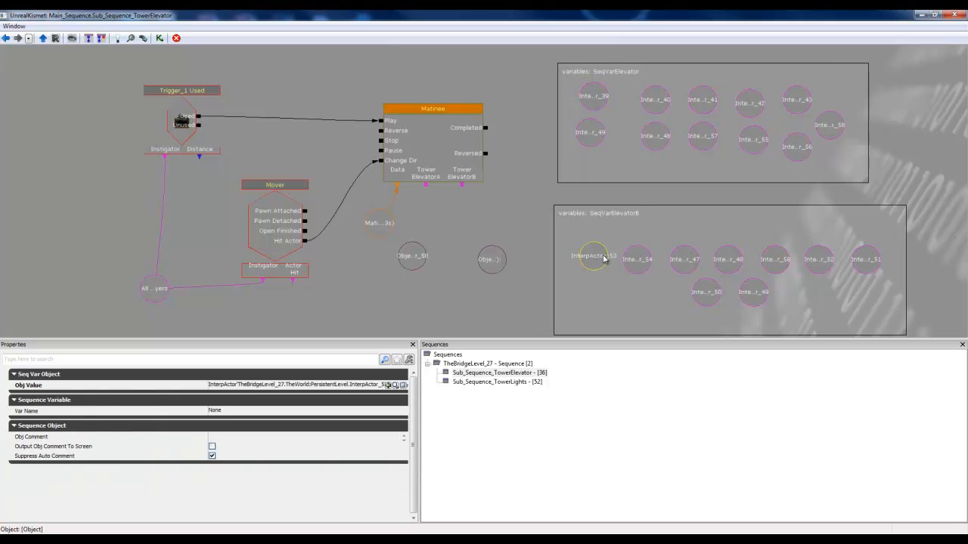
pyautogui.click(318, 385)
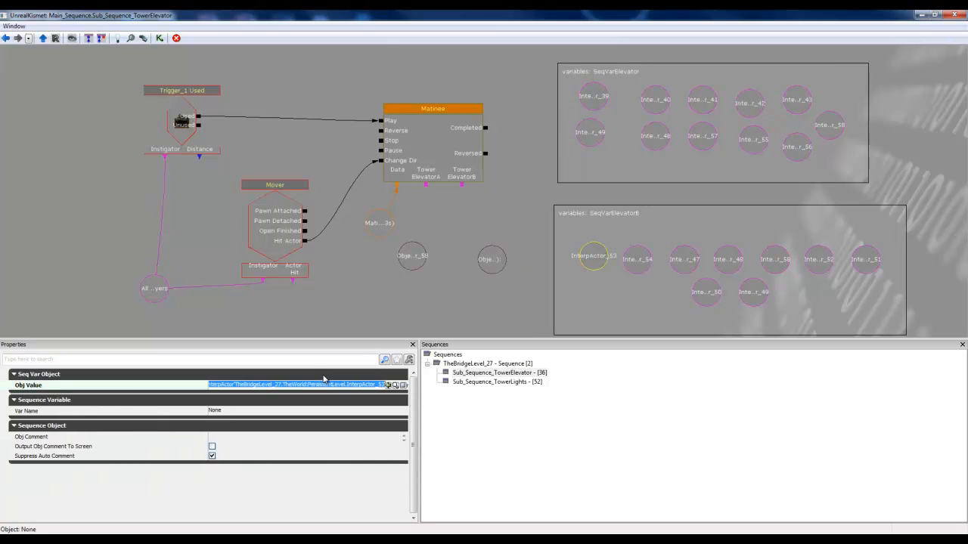
# Step: Add nine empty entries to the second object list and paste the InterpActor_53 reference into entry [0]
pyautogui.click(489, 270)
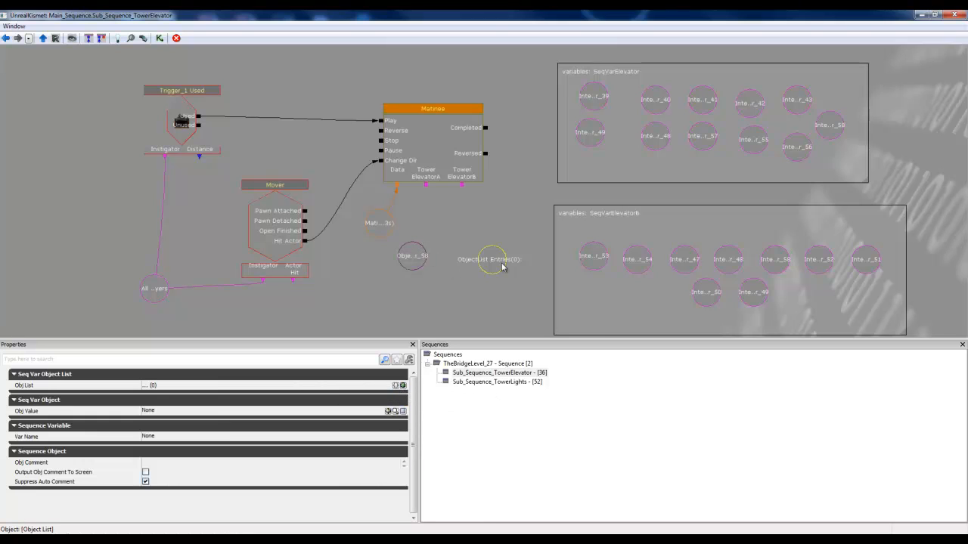
pyautogui.click(402, 386)
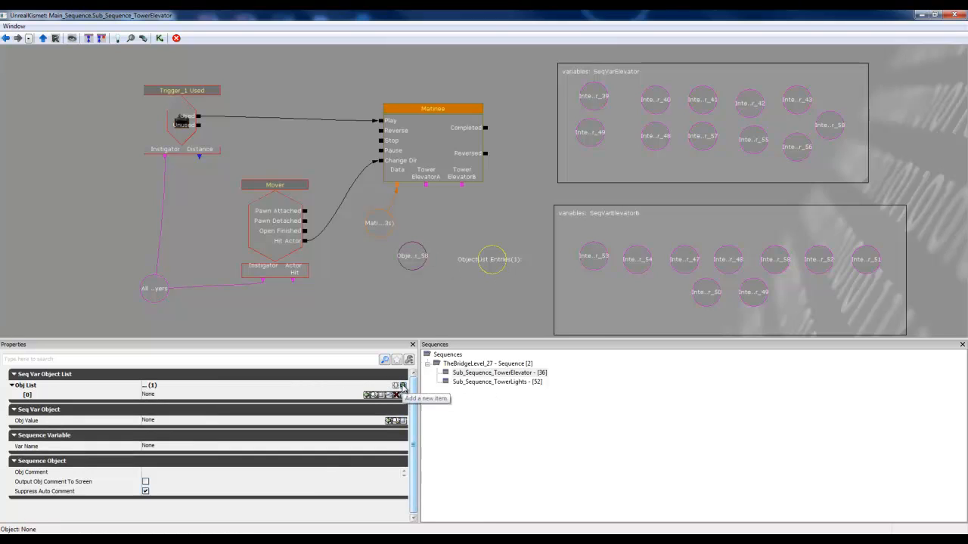
pyautogui.click(402, 385)
pyautogui.click(402, 386)
pyautogui.click(402, 386)
pyautogui.click(402, 385)
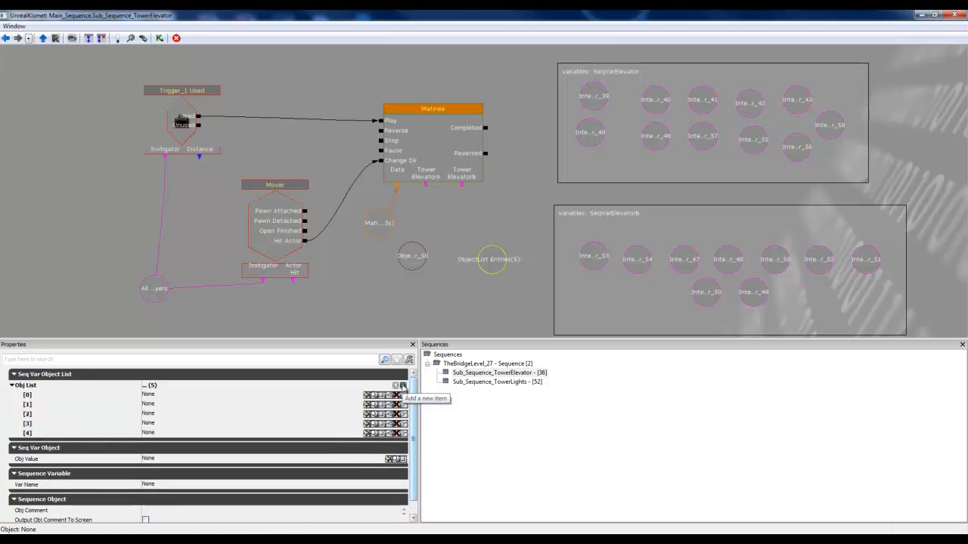
pyautogui.click(403, 386)
pyautogui.click(402, 386)
pyautogui.click(403, 385)
pyautogui.click(402, 385)
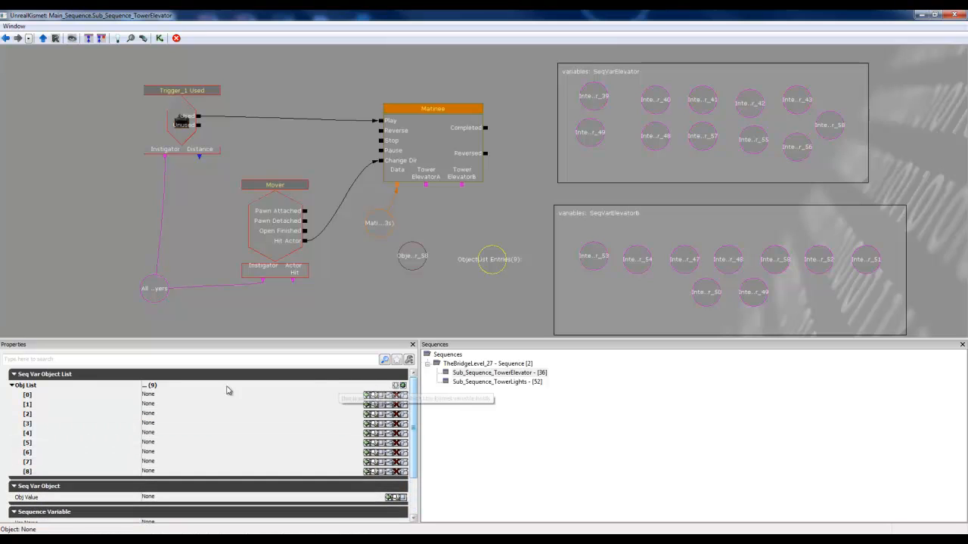
pyautogui.click(173, 395)
pyautogui.hotkey('ctrl', 'v')
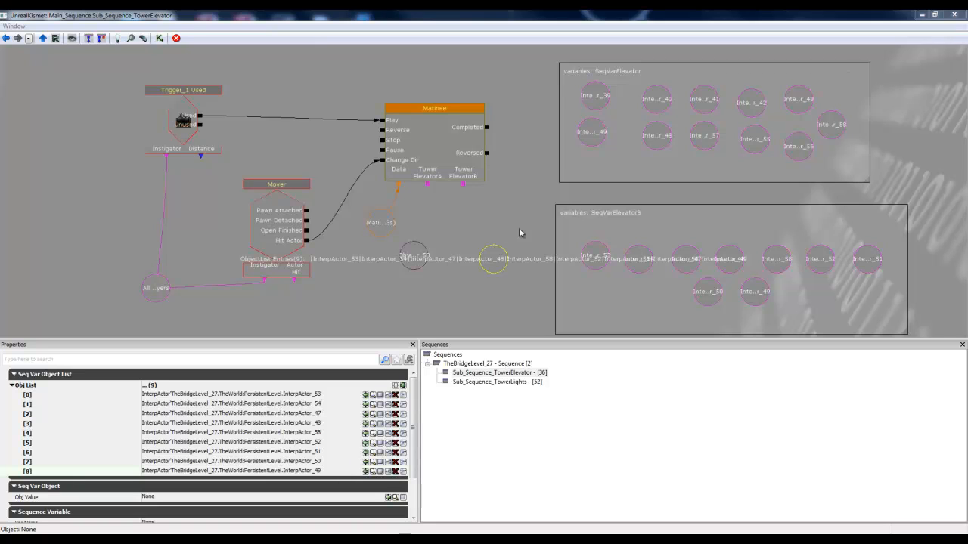
# Step: Link the Matinee's TowerElevatorA input to the first object list and its TowerElevatorB input to the second
pyautogui.moveTo(428, 186); pyautogui.dragTo(414, 256)
pyautogui.moveTo(463, 185); pyautogui.dragTo(488, 258)
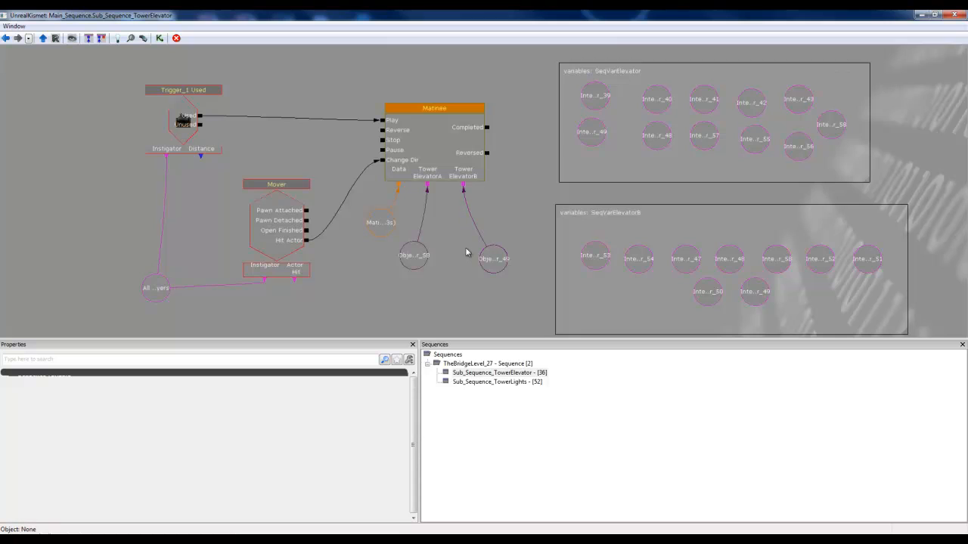
# Step: Open the linked Matinee for editing and restore its editor from full screen to a smaller window
pyautogui.click(429, 134)
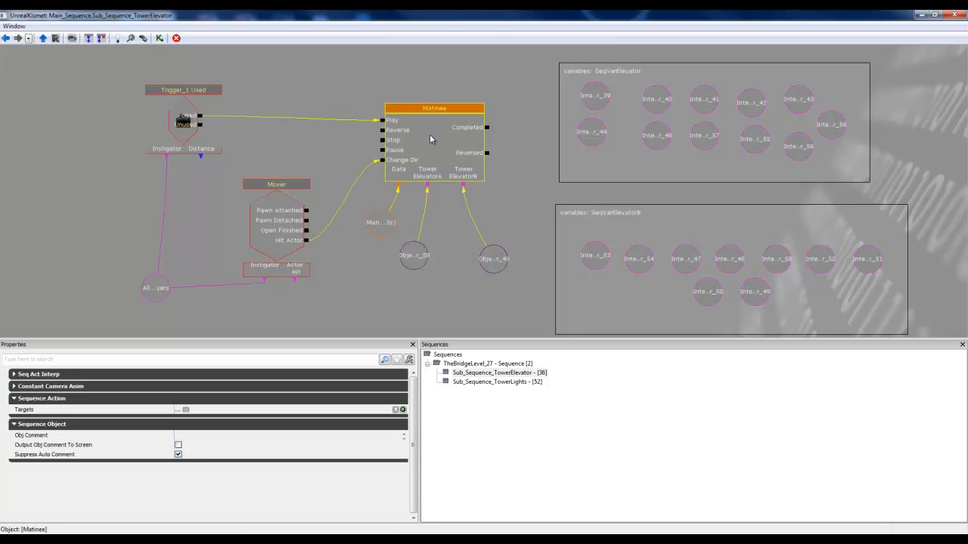
pyautogui.doubleClick(430, 134)
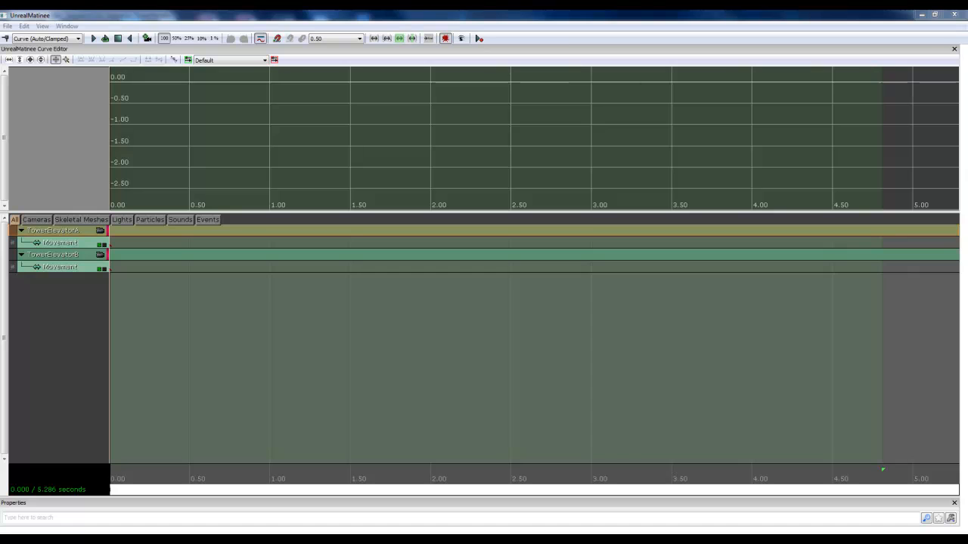
pyautogui.click(935, 15)
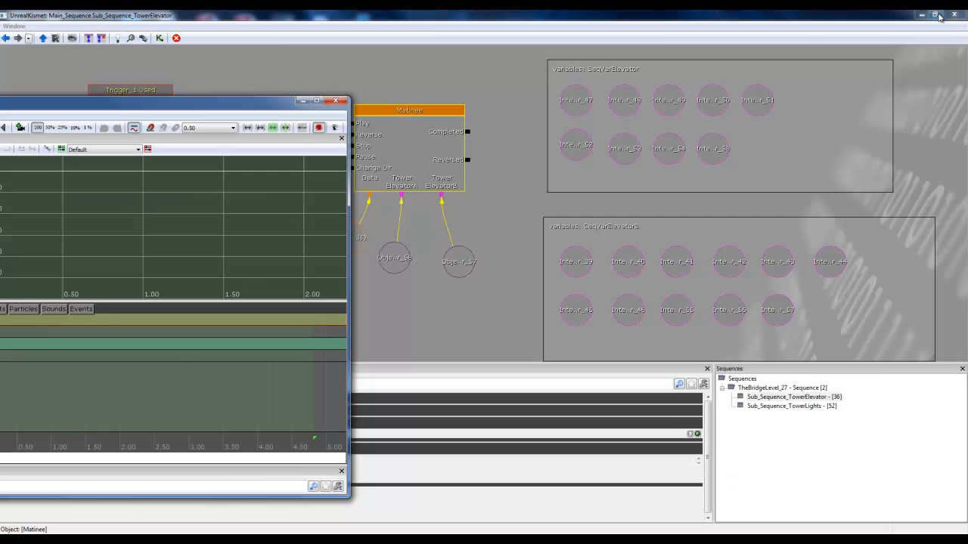
# Step: Minimize Kismet and select all nine InterpActors of the TowerElevator layer, keeping the Matinee editor in front of the level view
pyautogui.moveTo(274, 122); pyautogui.dragTo(404, 127)
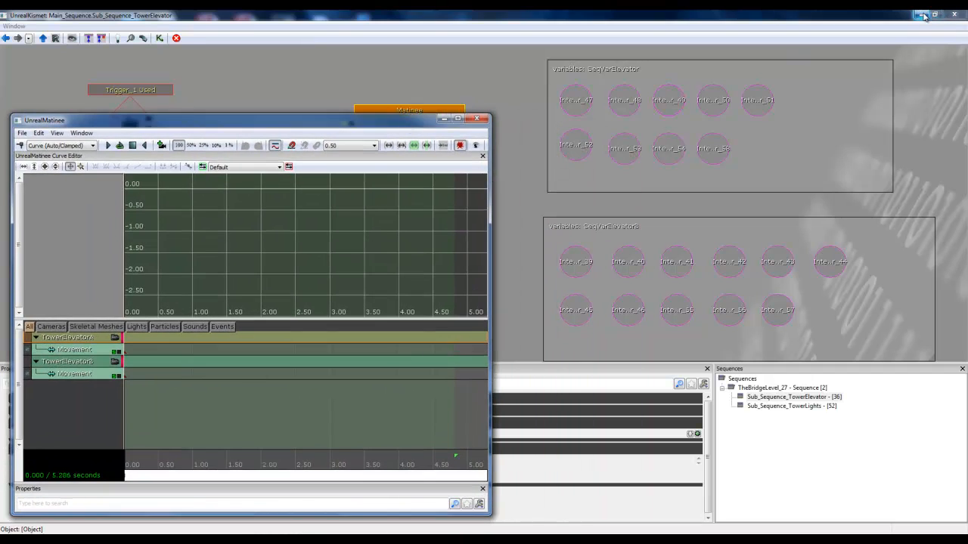
pyautogui.click(962, 15)
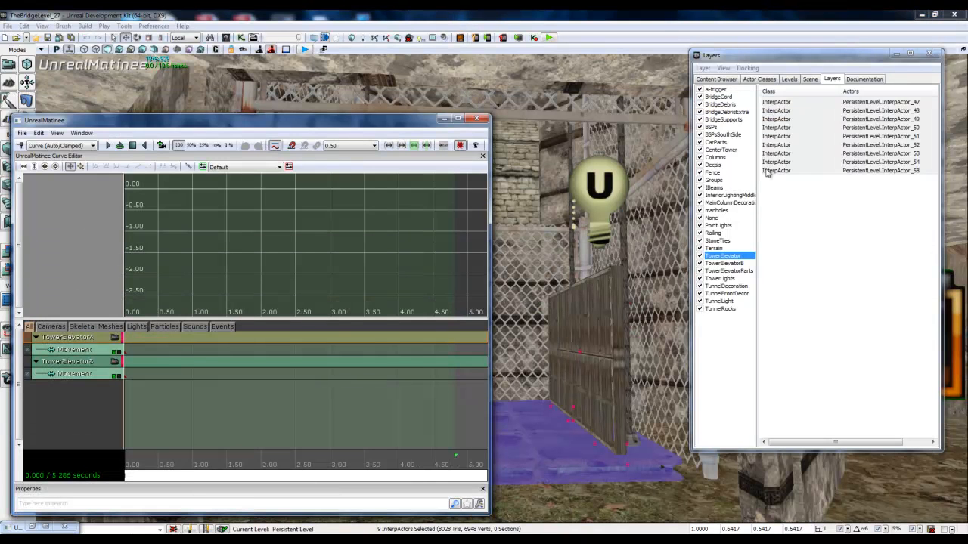
pyautogui.click(786, 105)
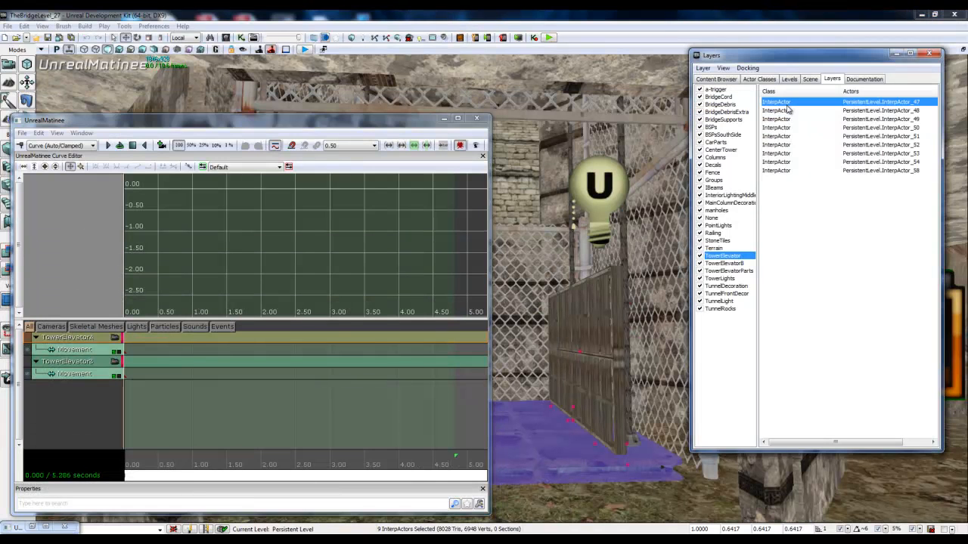
pyautogui.keyDown('shift'); pyautogui.click(793, 171); pyautogui.keyUp('shift')
pyautogui.moveTo(314, 125); pyautogui.dragTo(403, 105)
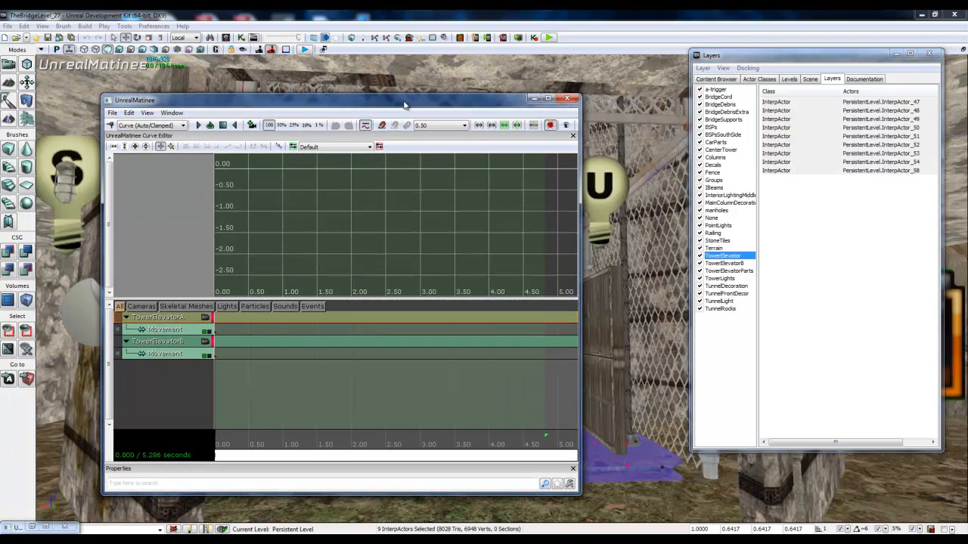
pyautogui.click(895, 55)
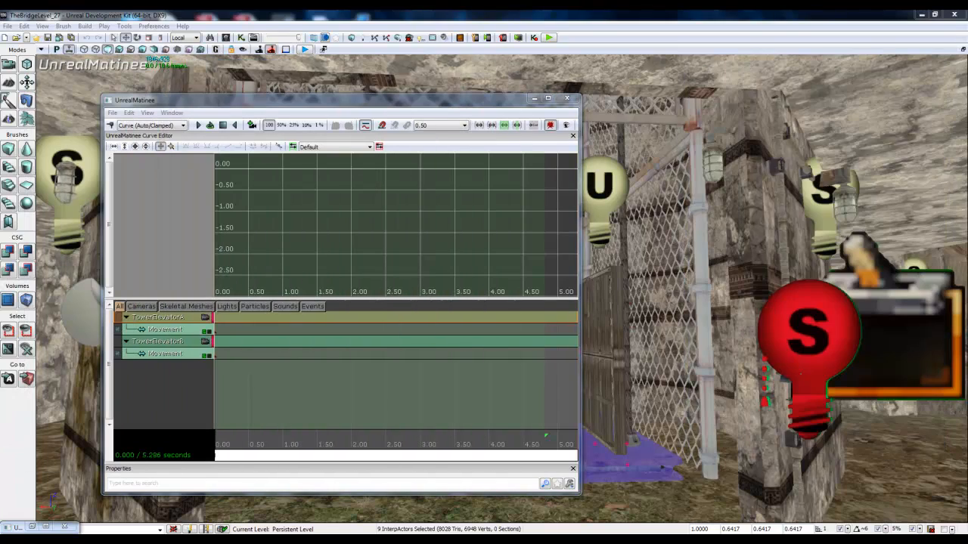
pyautogui.moveTo(438, 107); pyautogui.dragTo(2, 63)
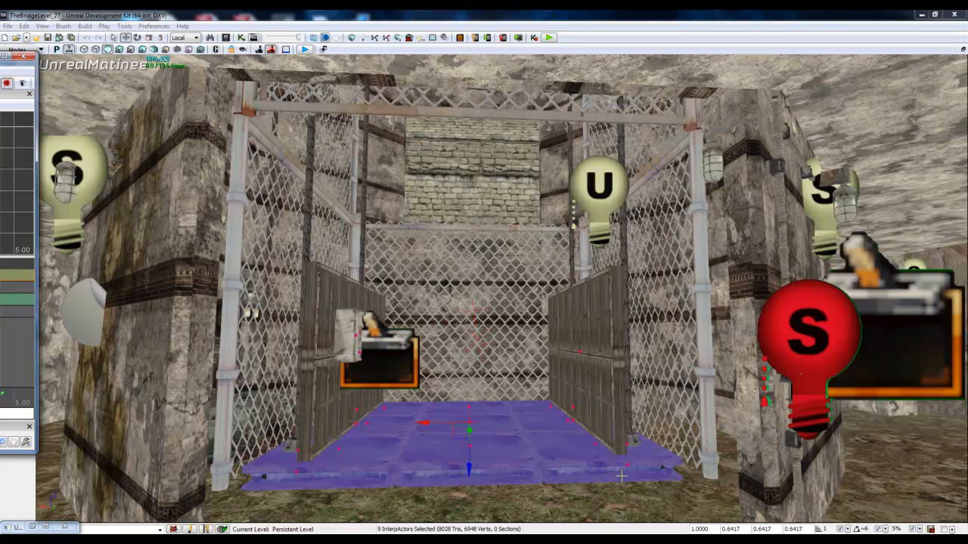
pyautogui.click(24, 57)
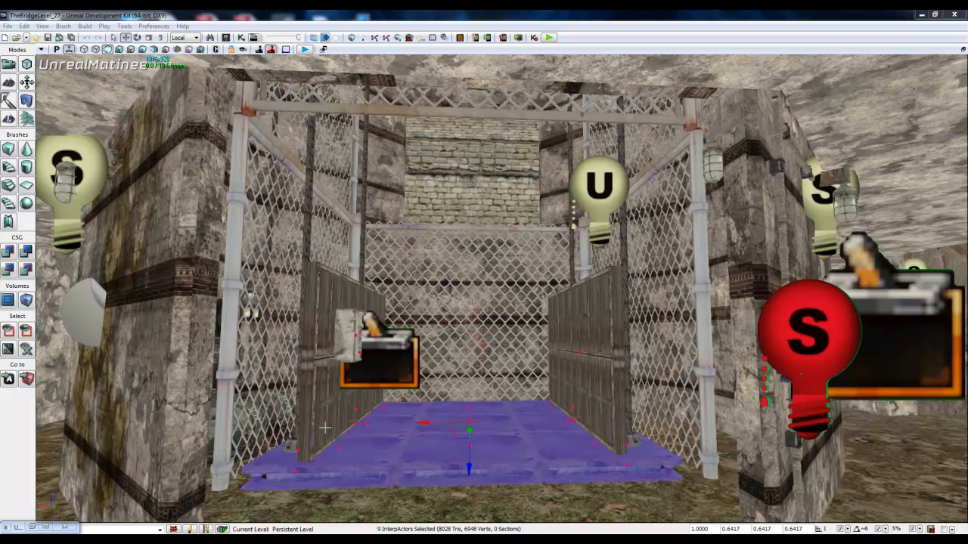
pyautogui.moveTo(2, 67); pyautogui.dragTo(415, 61)
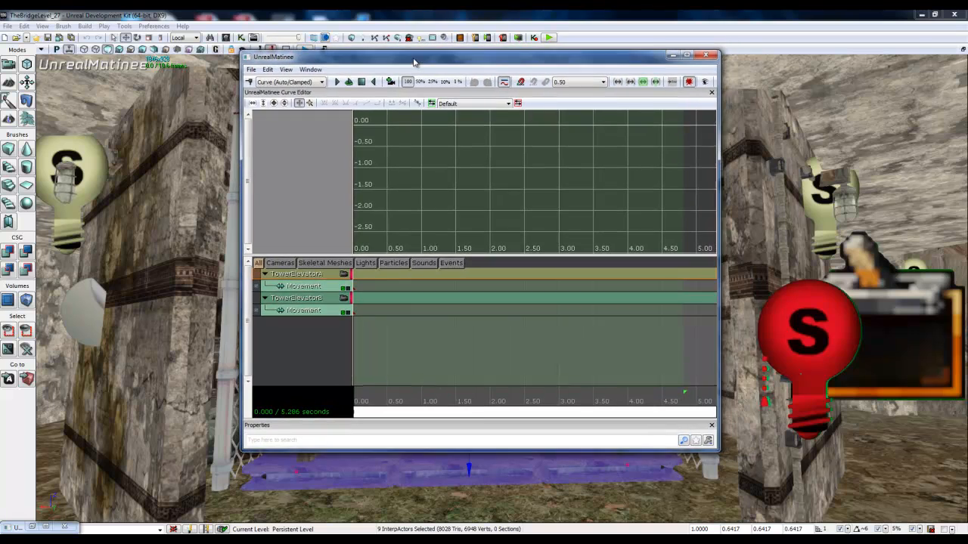
# Step: Check which level actors get selected by TowerElevatorA's Movement track and by the TowerElevatorB and TowerElevatorA groups
pyautogui.click(312, 288)
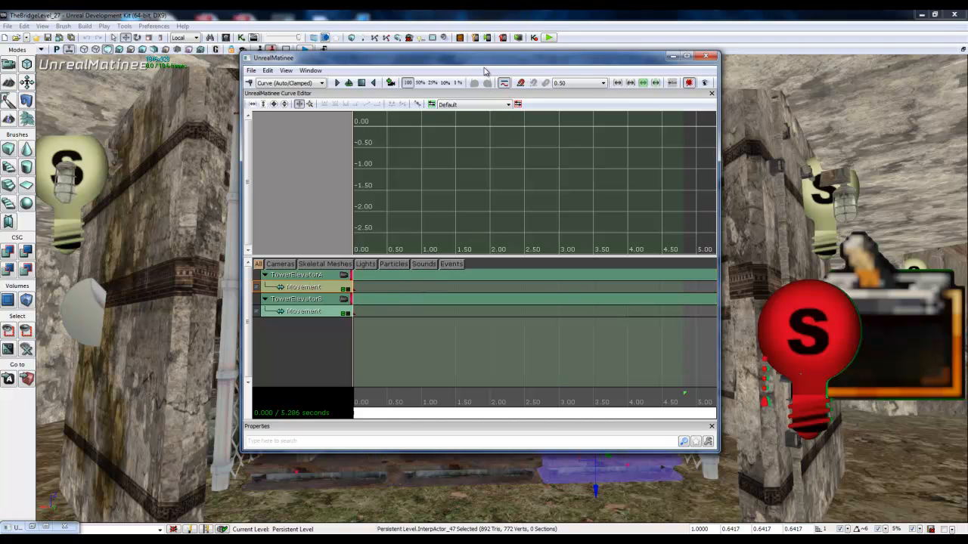
pyautogui.moveTo(487, 58); pyautogui.dragTo(48, 50)
pyautogui.moveTo(0, 31); pyautogui.dragTo(568, 43)
pyautogui.click(1, 292)
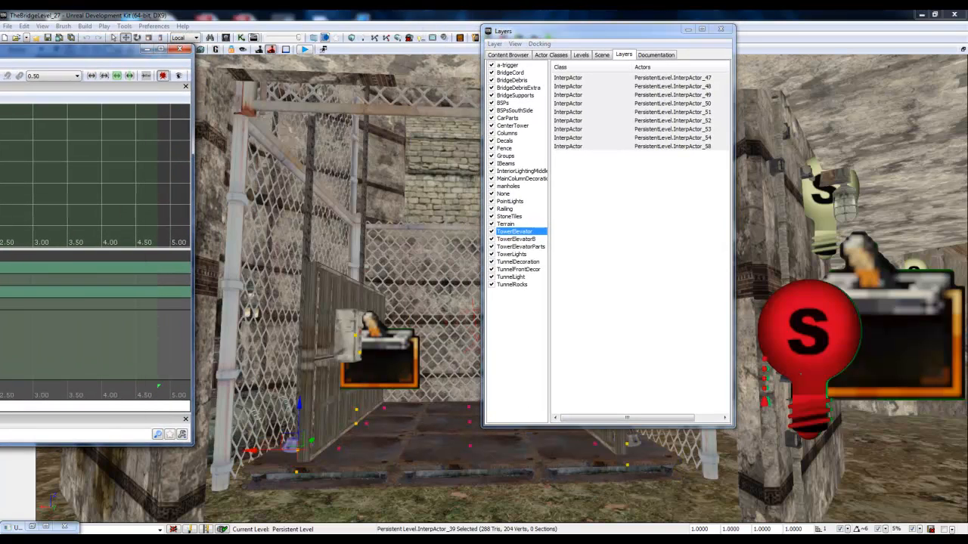
pyautogui.click(1, 268)
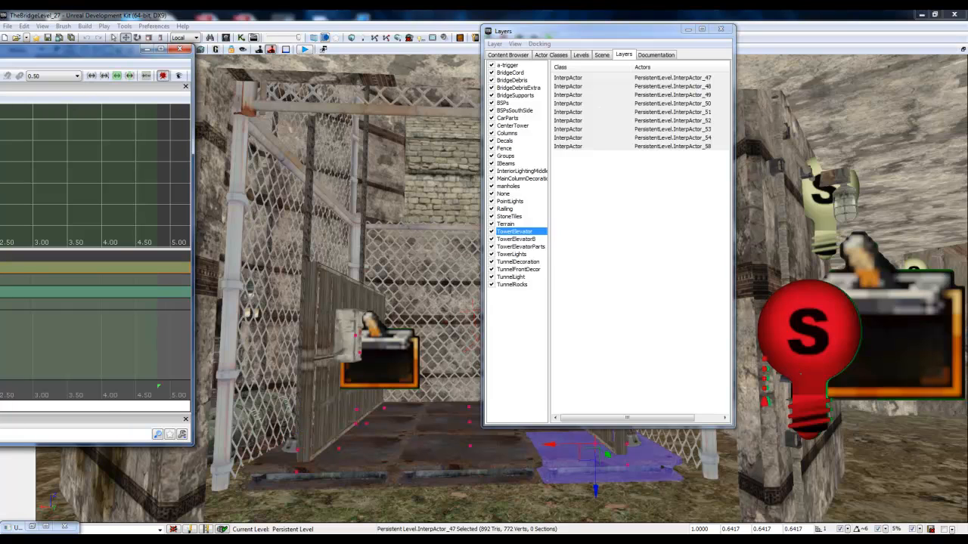
pyautogui.moveTo(2, 50); pyautogui.dragTo(0, 40)
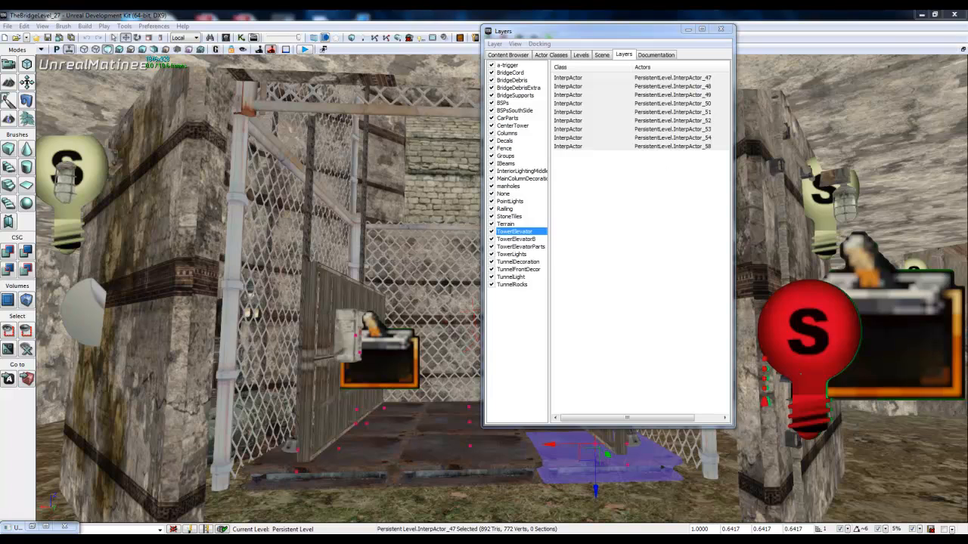
# Step: Reselect the nine TowerElevator layer actors from InterpActor_47 to InterpActor_58 and add a movement key at 0.00 for TowerElevatorA
pyautogui.click(614, 79)
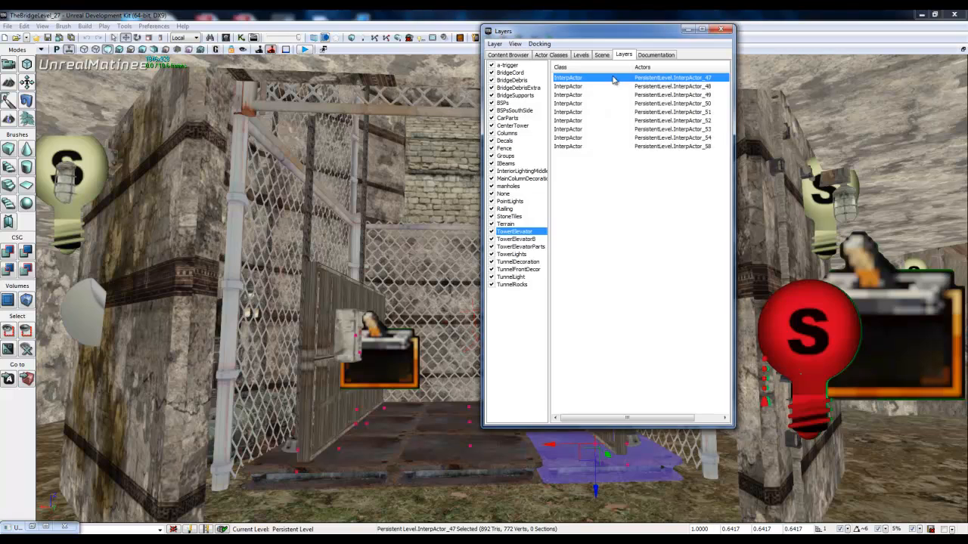
pyautogui.keyDown('shift'); pyautogui.click(605, 146); pyautogui.keyUp('shift')
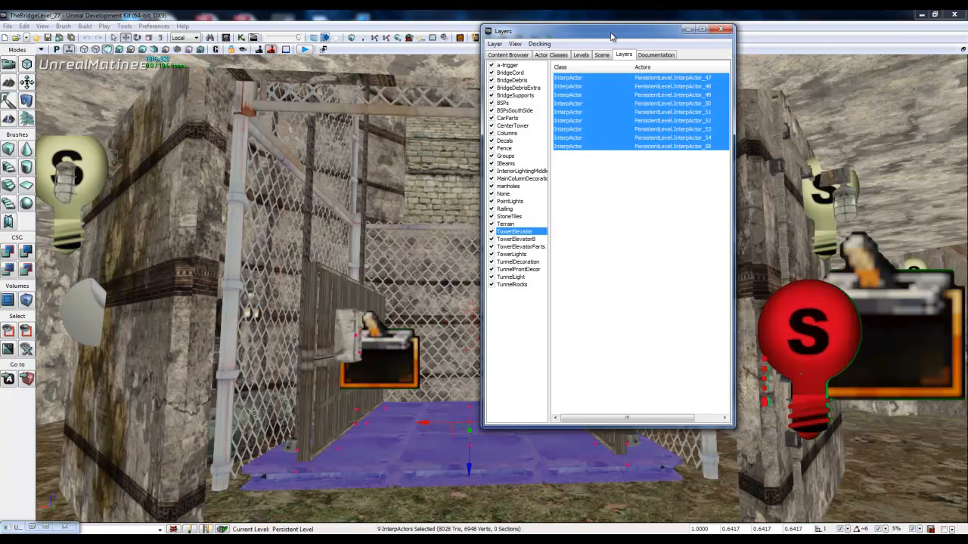
pyautogui.click(687, 29)
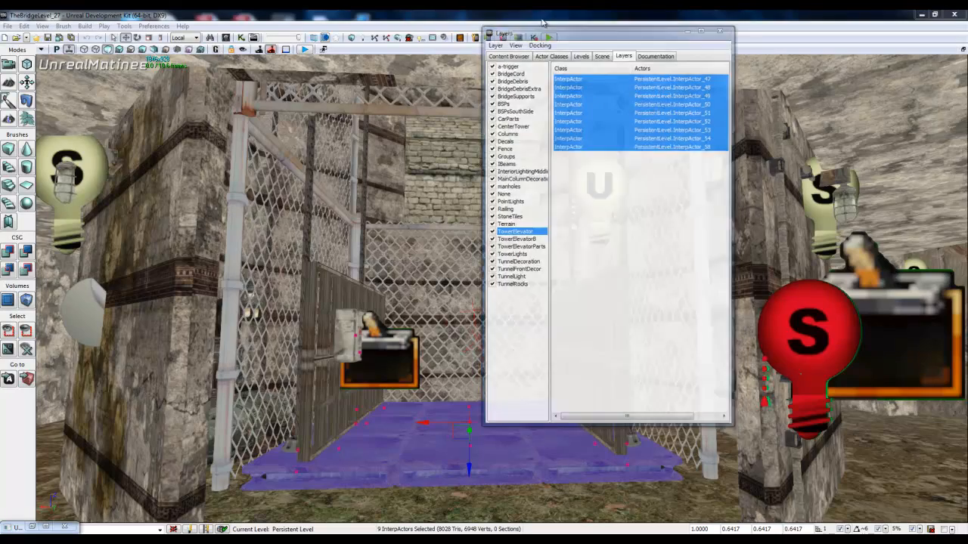
pyautogui.click(32, 527)
pyautogui.moveTo(245, 66); pyautogui.dragTo(710, 65)
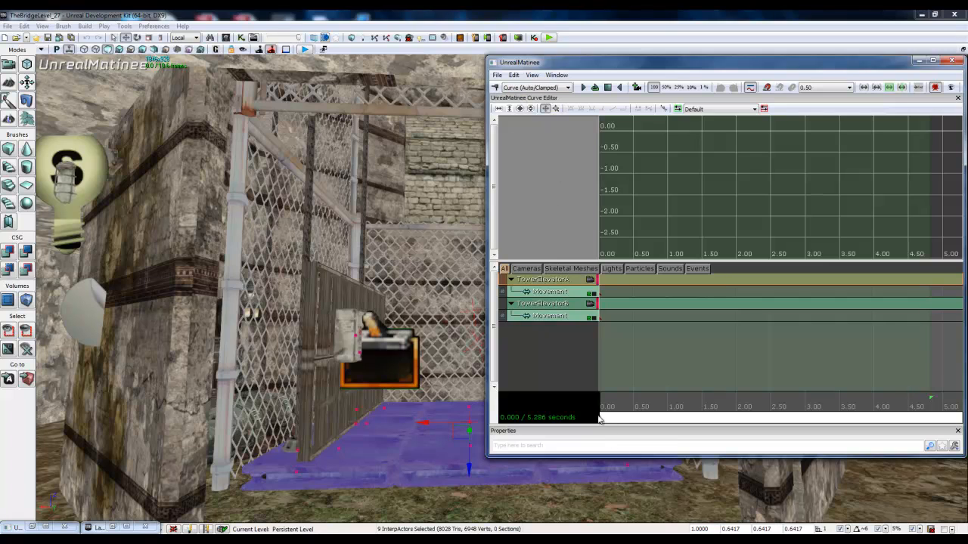
pyautogui.click(496, 88)
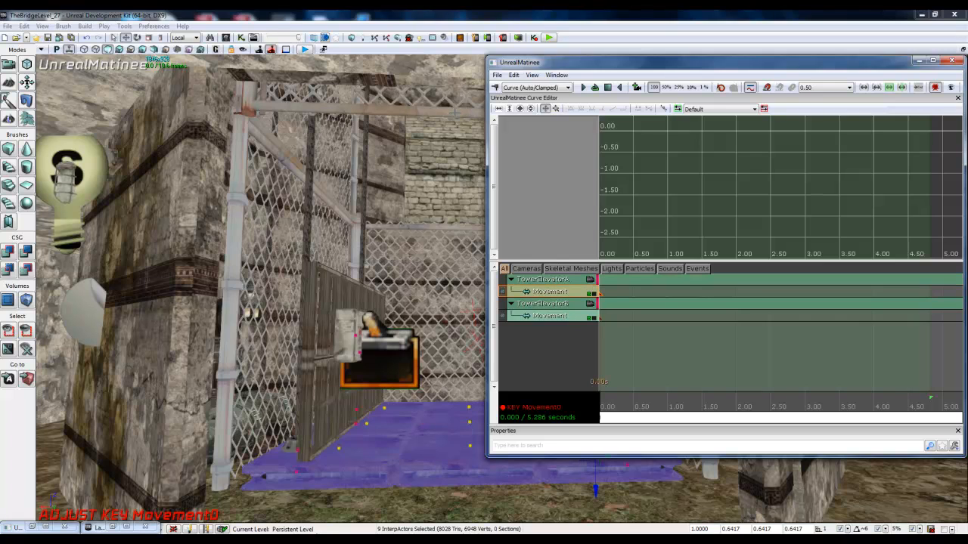
# Step: At about 2.00 seconds, raise the selected elevator platform up the shaft and add a key to TowerElevatorA's Movement track
pyautogui.moveTo(709, 68); pyautogui.dragTo(478, 70)
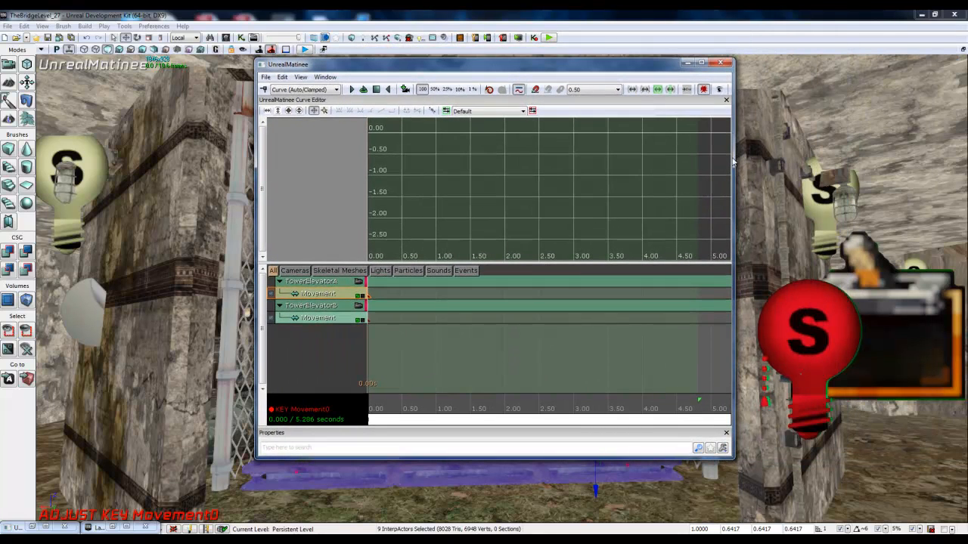
pyautogui.moveTo(734, 156); pyautogui.dragTo(965, 156)
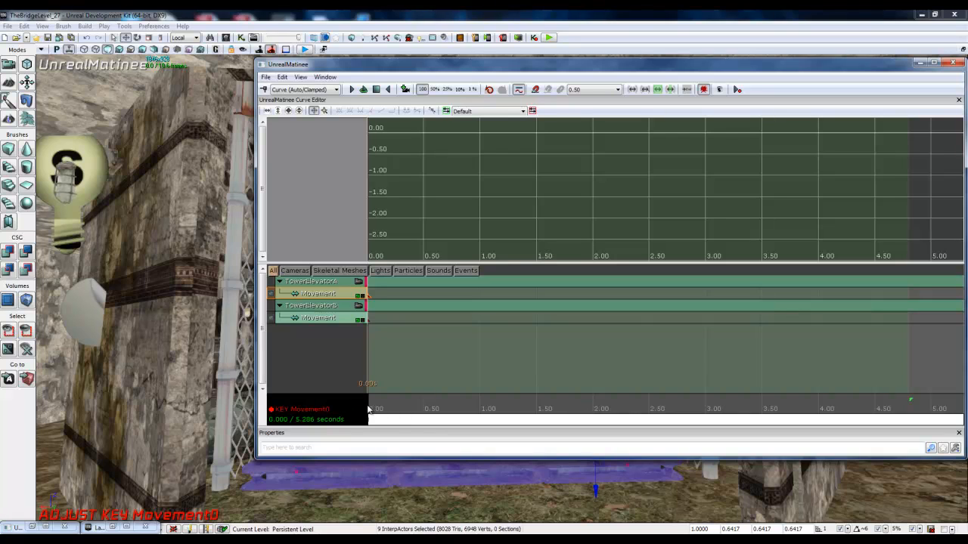
pyautogui.moveTo(369, 409); pyautogui.dragTo(573, 422)
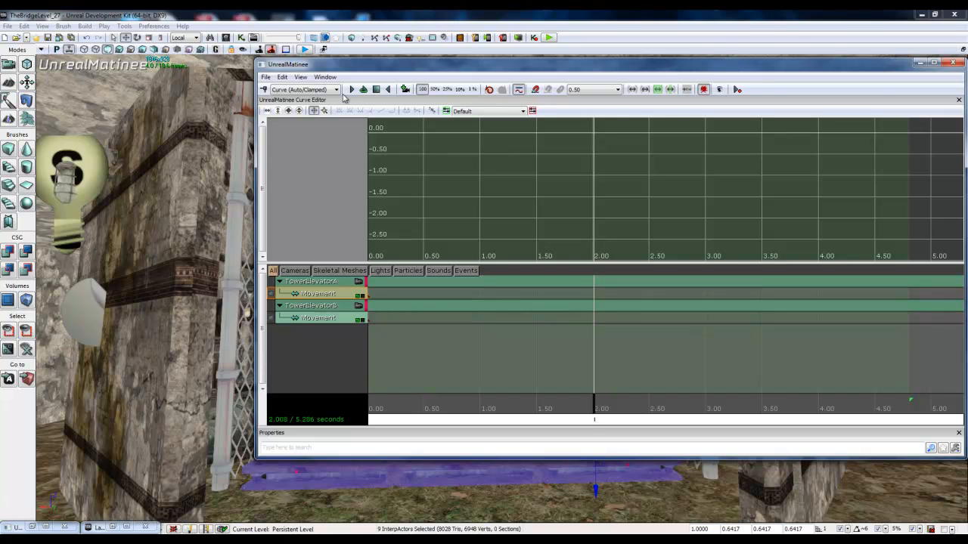
pyautogui.moveTo(258, 108); pyautogui.dragTo(668, 108)
pyautogui.moveTo(491, 198); pyautogui.dragTo(768, 451, button='right')
pyautogui.press('w')
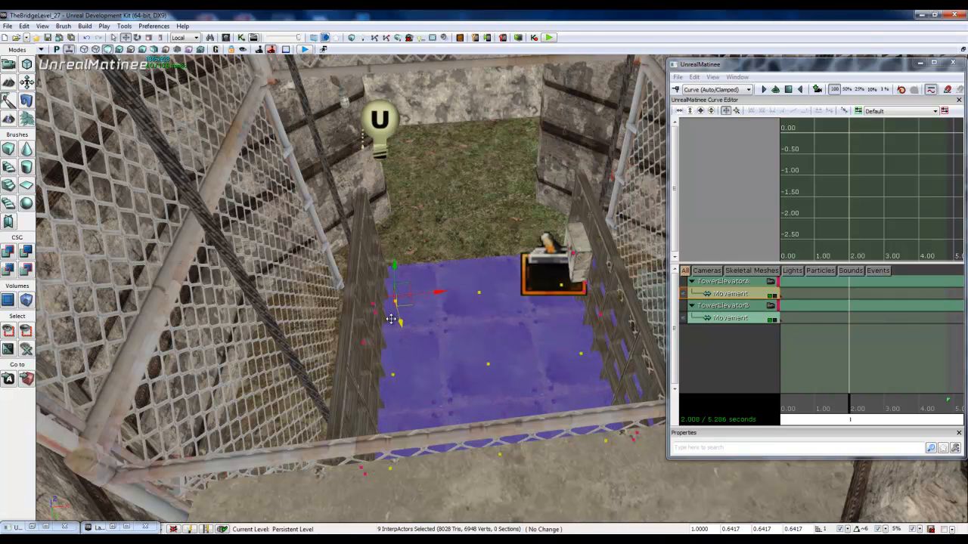
pyautogui.moveTo(393, 321); pyautogui.dragTo(312, 145)
pyautogui.moveTo(371, 195); pyautogui.dragTo(388, 192, button='right')
pyautogui.moveTo(795, 68); pyautogui.dragTo(611, 63)
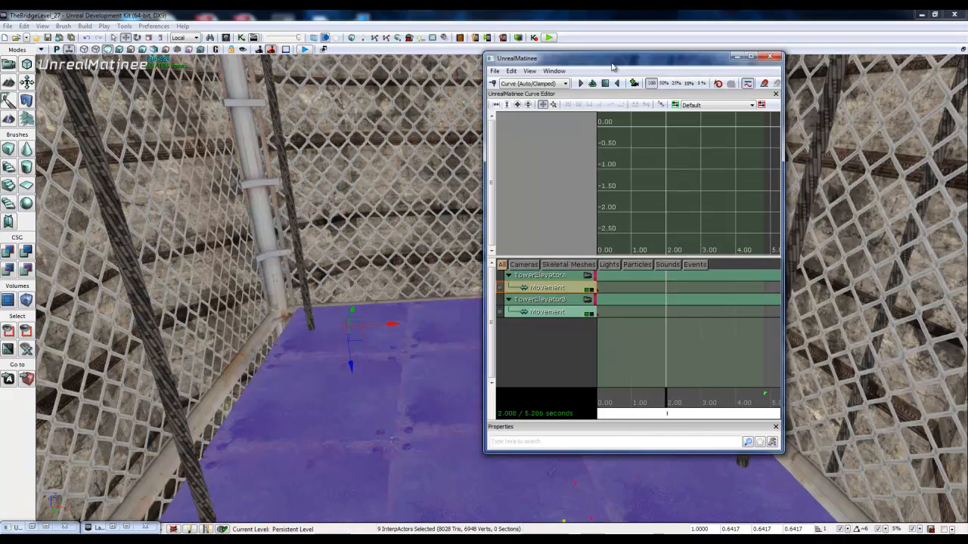
pyautogui.click(494, 83)
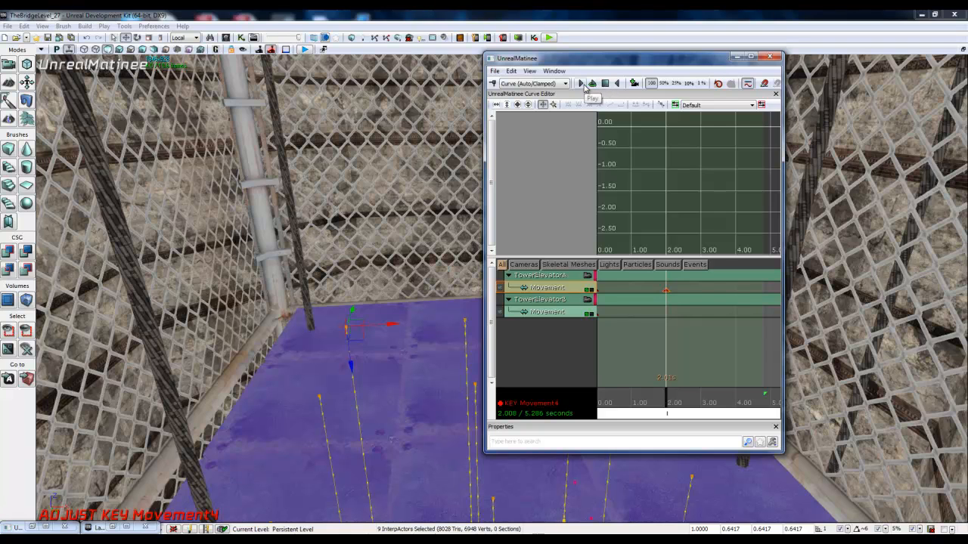
# Step: Rewind the Matinee to the start and play the platform's upward movement, viewing the elevator from outside the cage
pyautogui.moveTo(667, 406); pyautogui.dragTo(578, 399)
pyautogui.moveTo(385, 372)
pyautogui.mouseDown(button='right')
pyautogui.moveTo(395, 387)
pyautogui.moveTo(386, 373)
pyautogui.mouseUp(button='right')
pyautogui.click(581, 83)
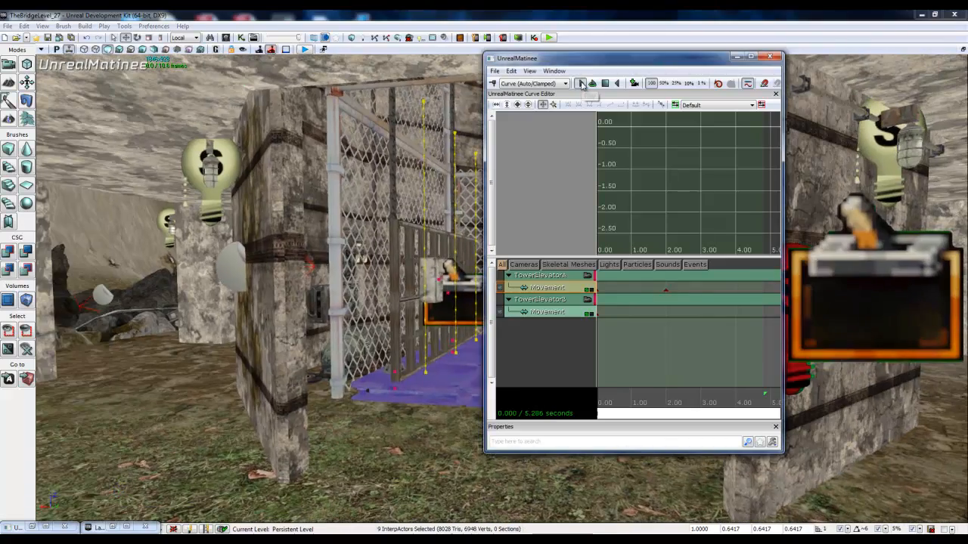
pyautogui.moveTo(601, 62); pyautogui.dragTo(144, 88)
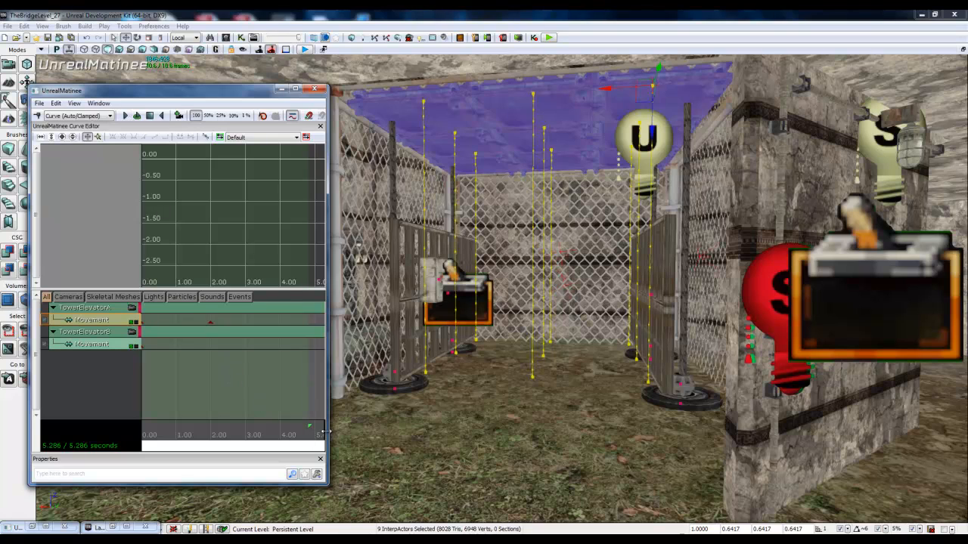
pyautogui.moveTo(323, 435); pyautogui.dragTo(2, 418)
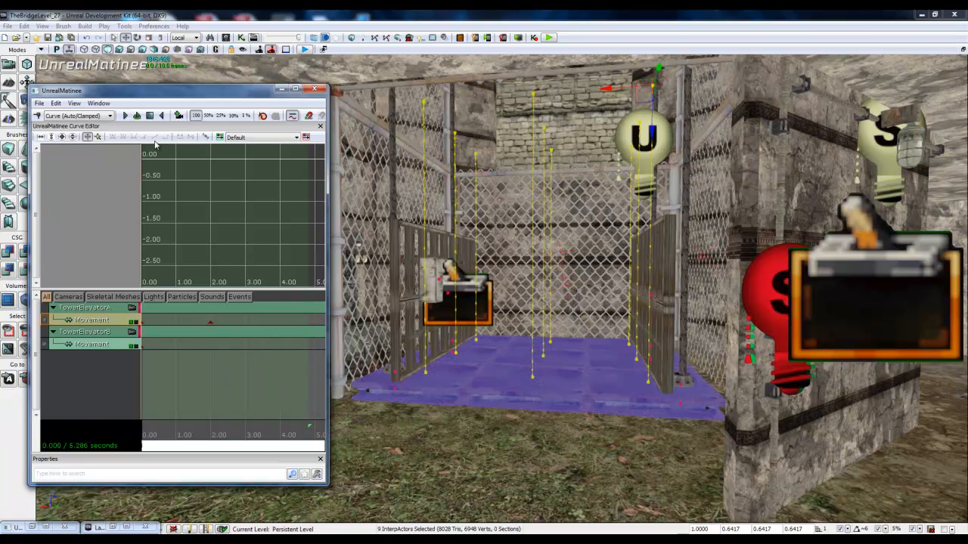
pyautogui.click(127, 116)
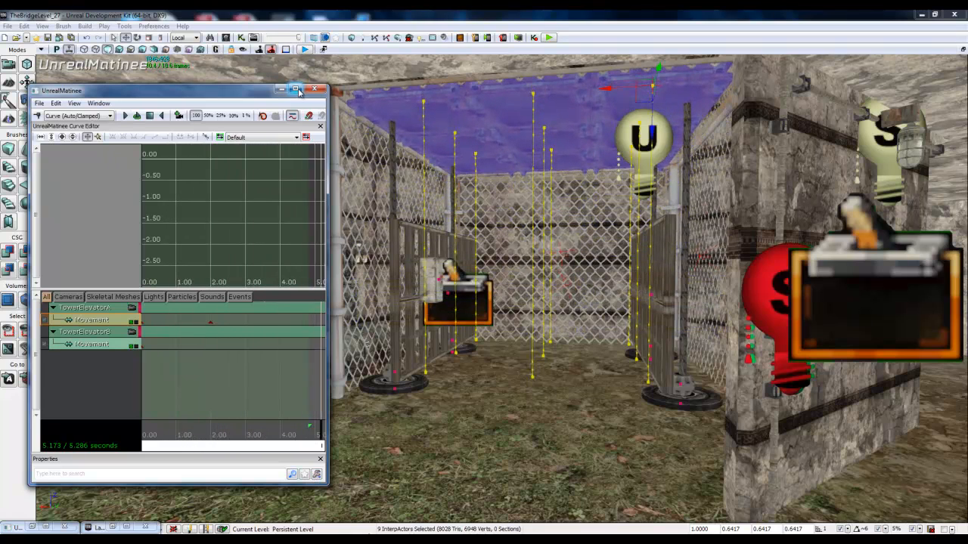
# Step: Add a key at about 4.00 seconds to TowerElevatorA's Movement track, holding the platform at its current position
pyautogui.moveTo(327, 130); pyautogui.dragTo(679, 136)
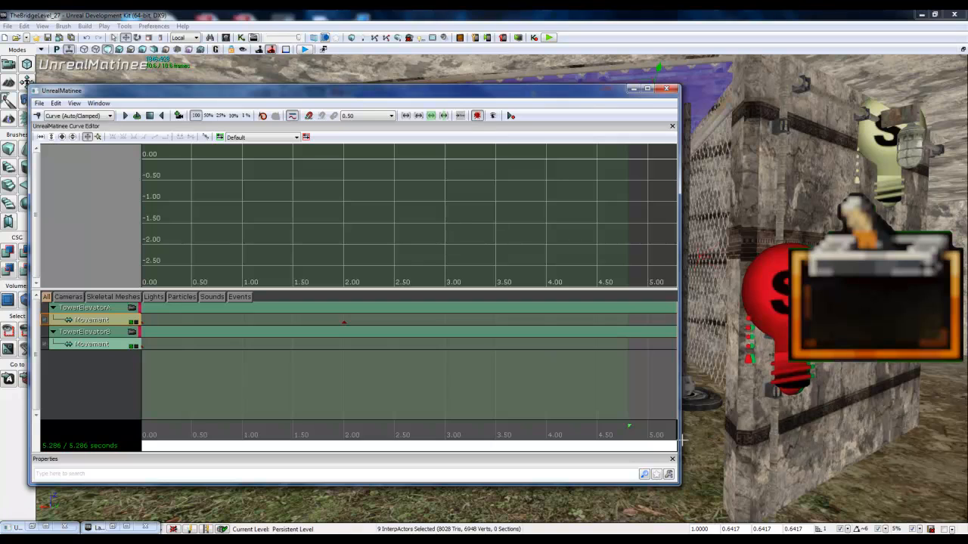
pyautogui.moveTo(678, 437); pyautogui.dragTo(499, 439)
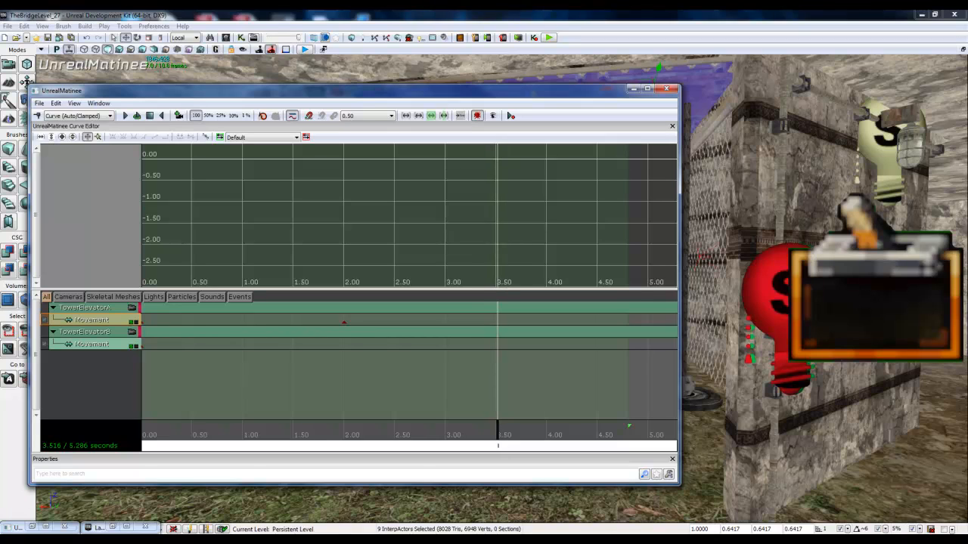
pyautogui.moveTo(499, 435); pyautogui.dragTo(549, 450)
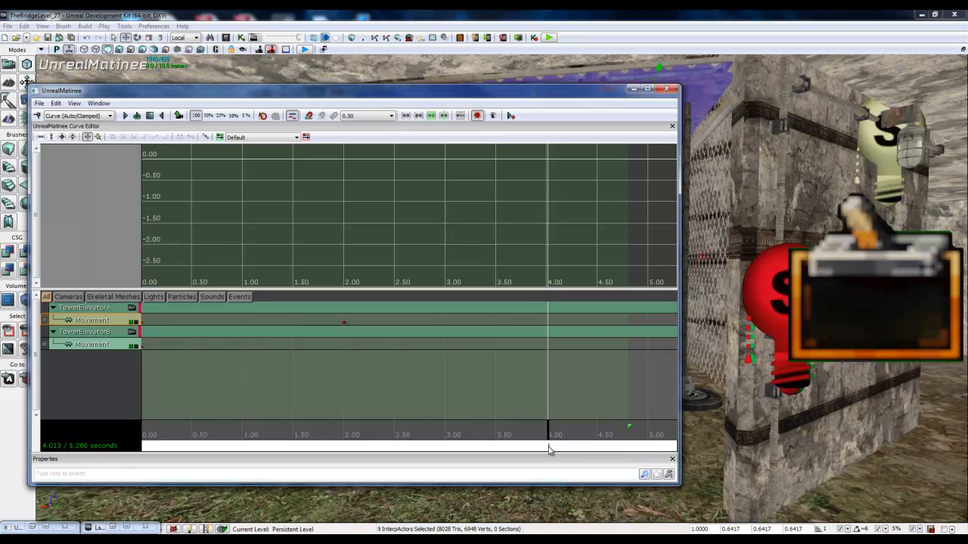
pyautogui.moveTo(549, 450); pyautogui.dragTo(545, 447)
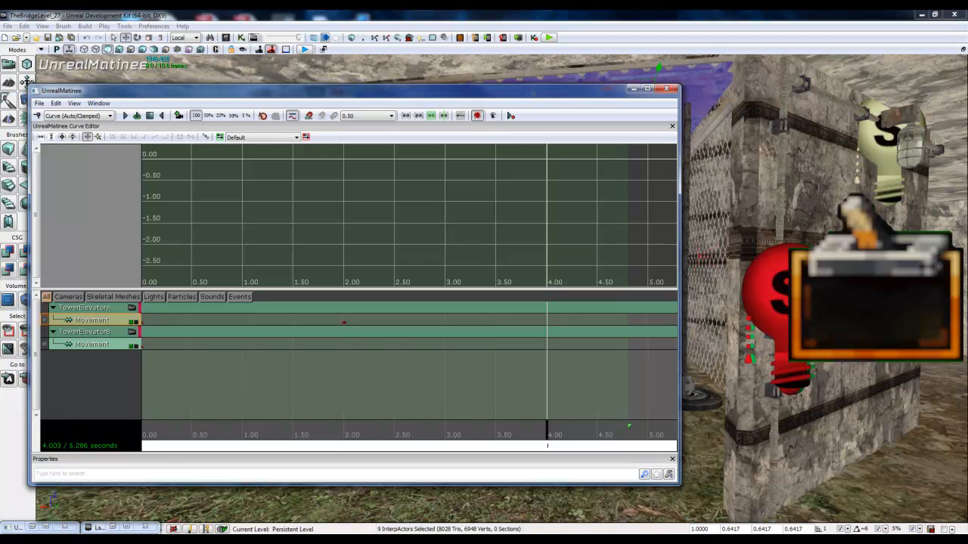
pyautogui.click(37, 116)
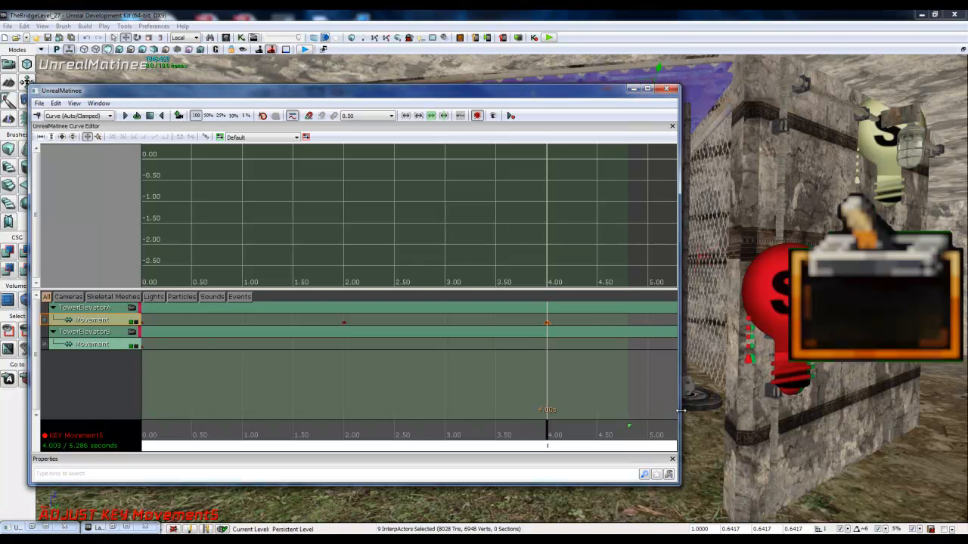
# Step: Widen the Matinee window and extend both the sequence end and the loop section's end to about 9.08 seconds
pyautogui.moveTo(680, 410); pyautogui.dragTo(960, 411)
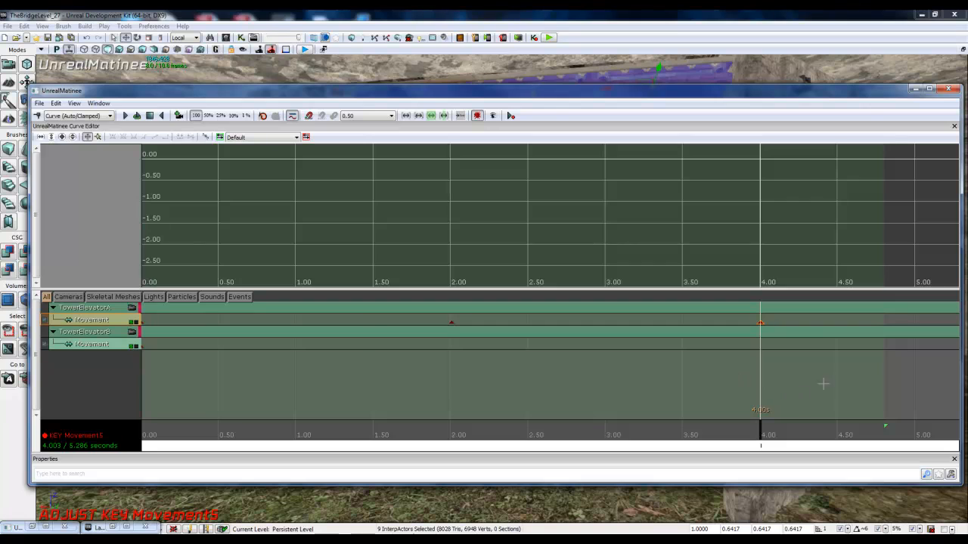
pyautogui.scroll(-5, 876, 381)
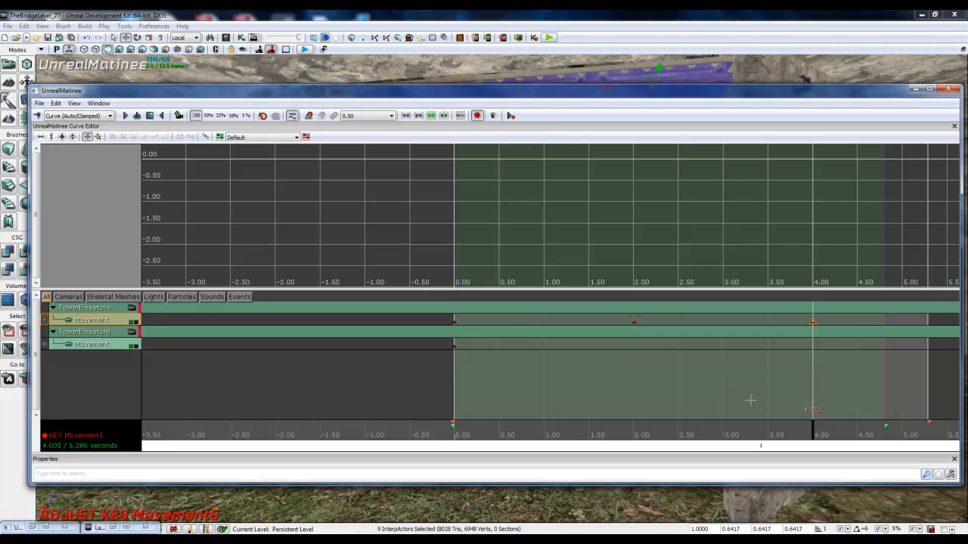
pyautogui.moveTo(702, 403); pyautogui.dragTo(887, 395)
pyautogui.click(577, 411)
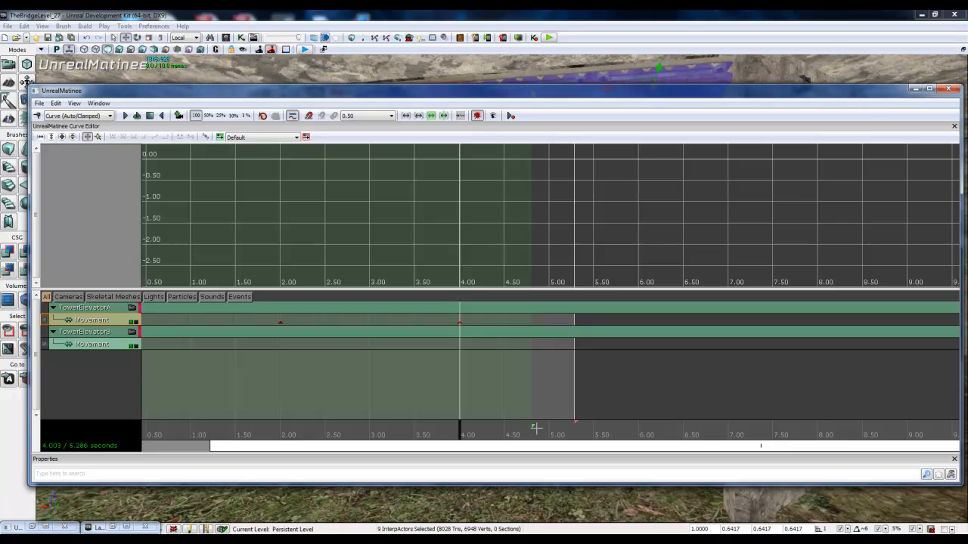
pyautogui.moveTo(533, 415); pyautogui.dragTo(499, 414)
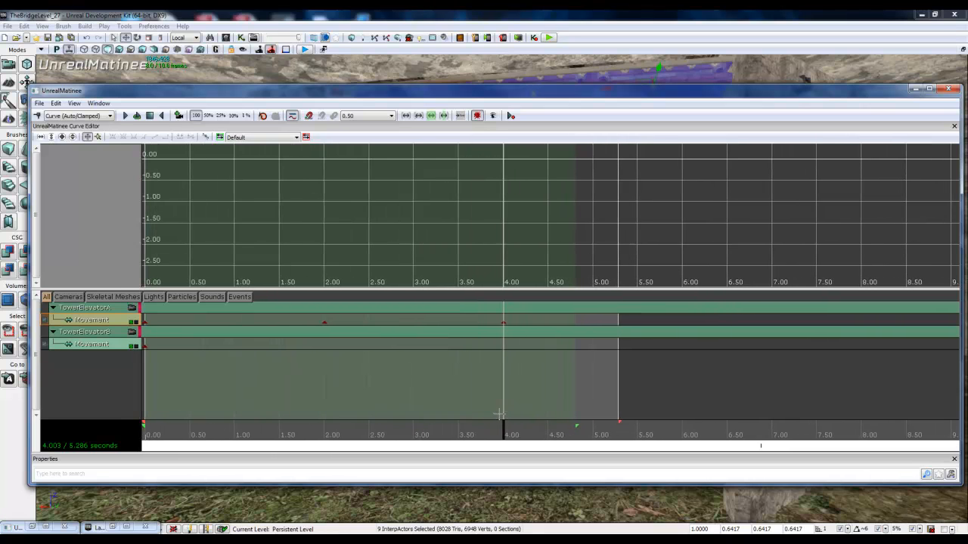
pyautogui.moveTo(619, 418); pyautogui.dragTo(959, 428)
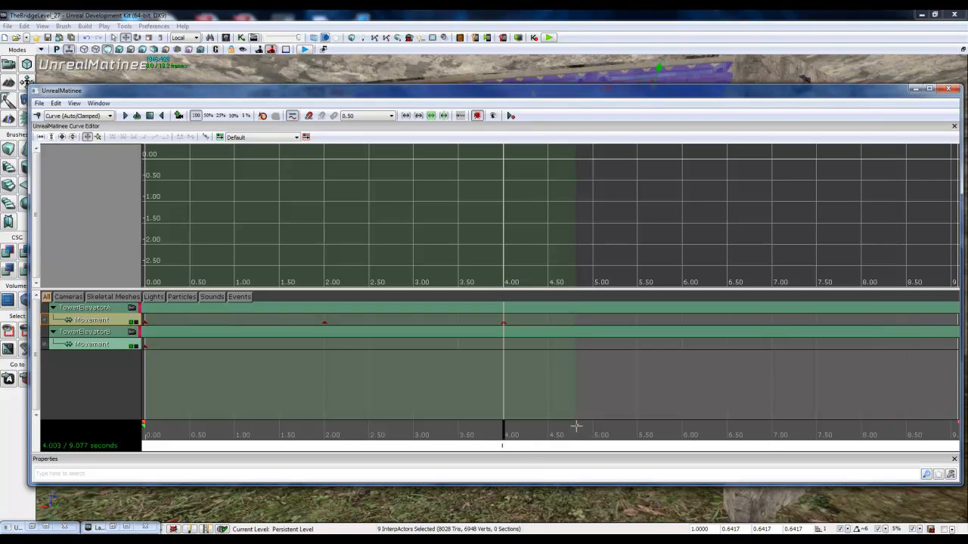
pyautogui.moveTo(577, 425); pyautogui.dragTo(958, 427)
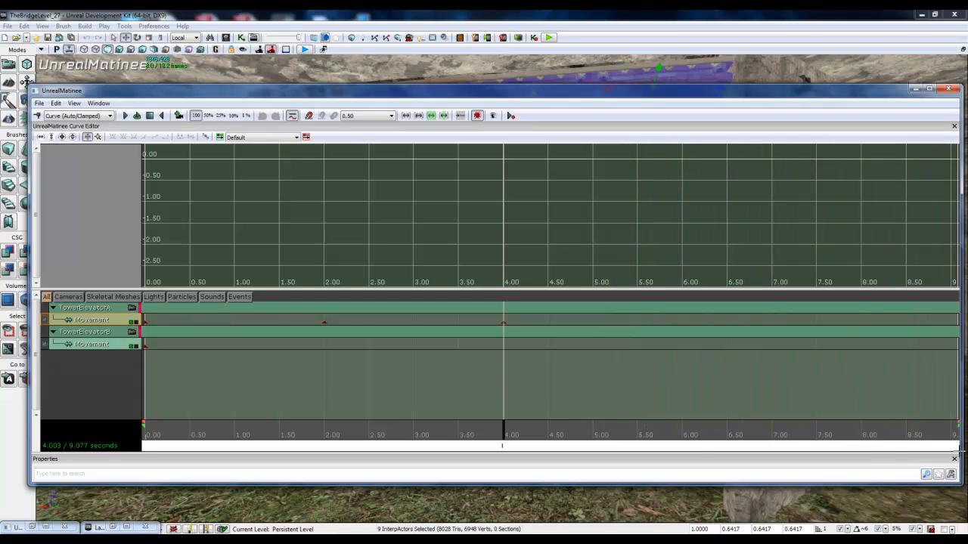
# Step: Examine the elevator shaft to judge the platform's travel, moving the Matinee time position to about 5.99 and 8.39 seconds
pyautogui.moveTo(504, 432); pyautogui.dragTo(682, 437)
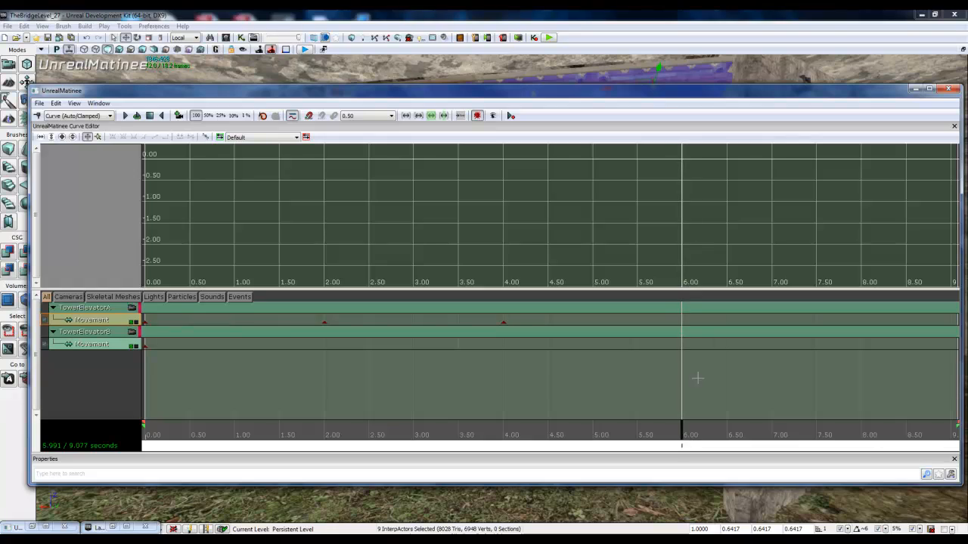
pyautogui.click(916, 89)
pyautogui.moveTo(663, 175); pyautogui.dragTo(641, 247, button='right')
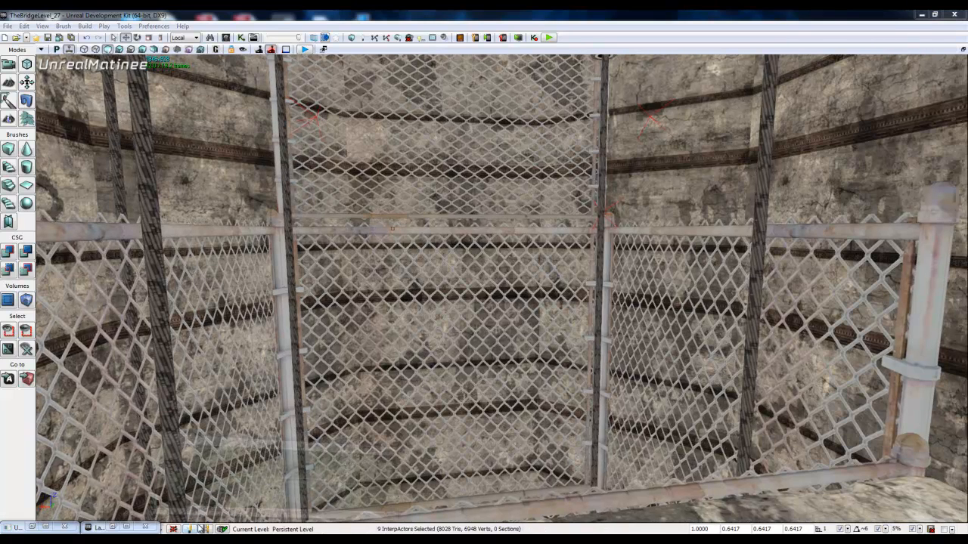
pyautogui.click(193, 527)
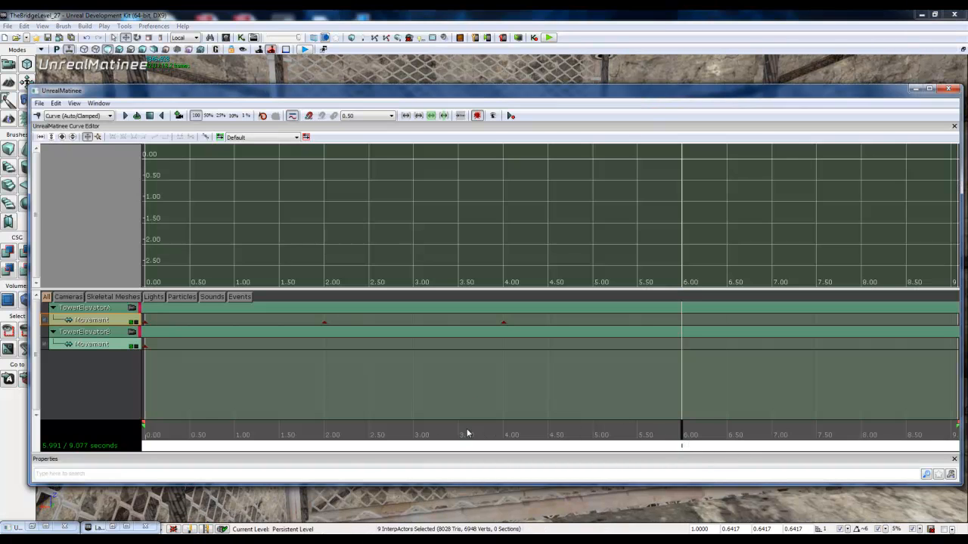
pyautogui.moveTo(682, 433); pyautogui.dragTo(898, 434)
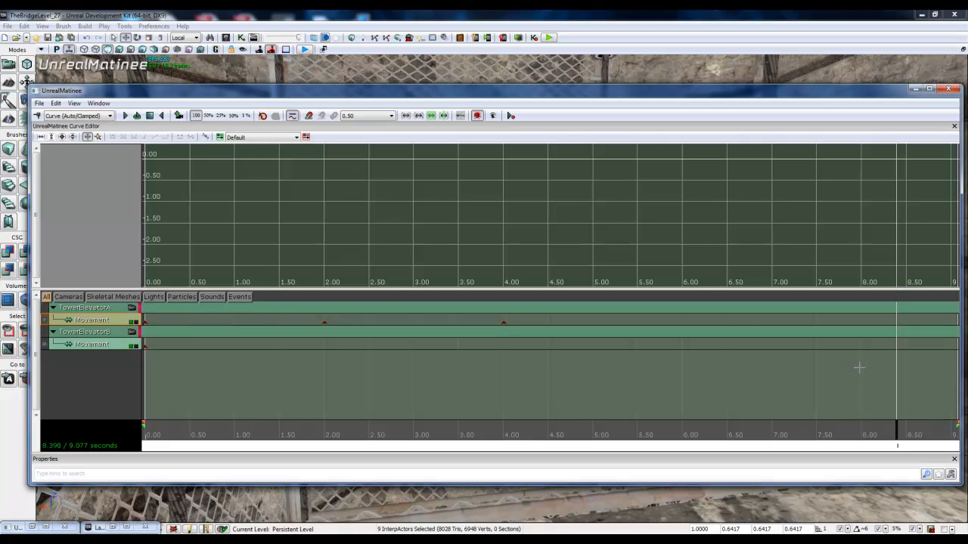
# Step: Extend the Matinee sequence end to about 11.99 seconds and stretch the loop section's end to the same time
pyautogui.scroll(-3, 859, 363)
pyautogui.scroll(1, 860, 363)
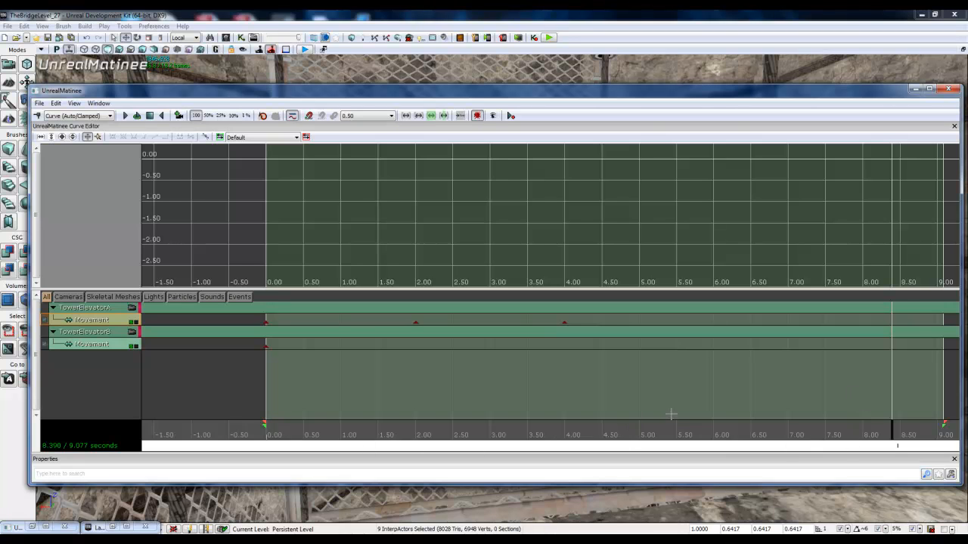
pyautogui.moveTo(676, 412); pyautogui.dragTo(857, 412)
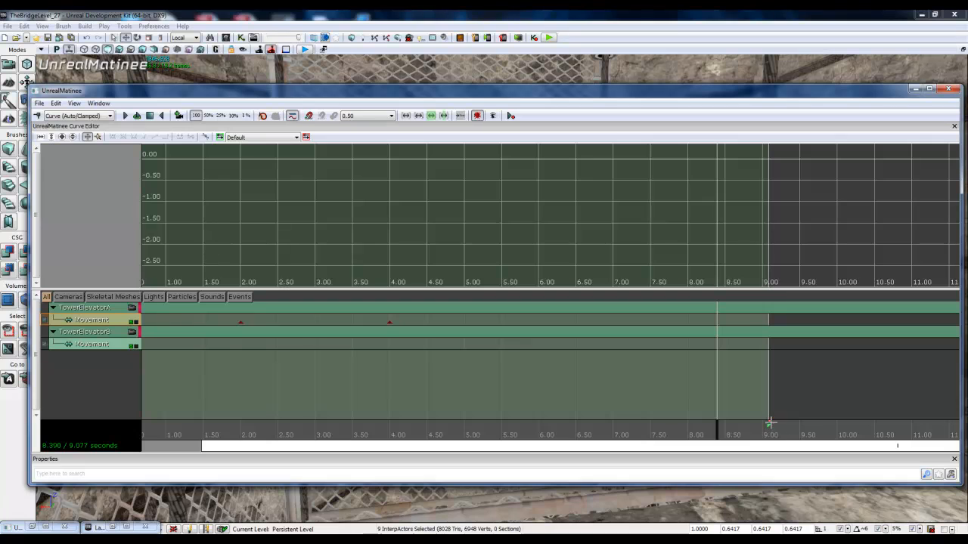
pyautogui.moveTo(769, 422); pyautogui.dragTo(951, 422)
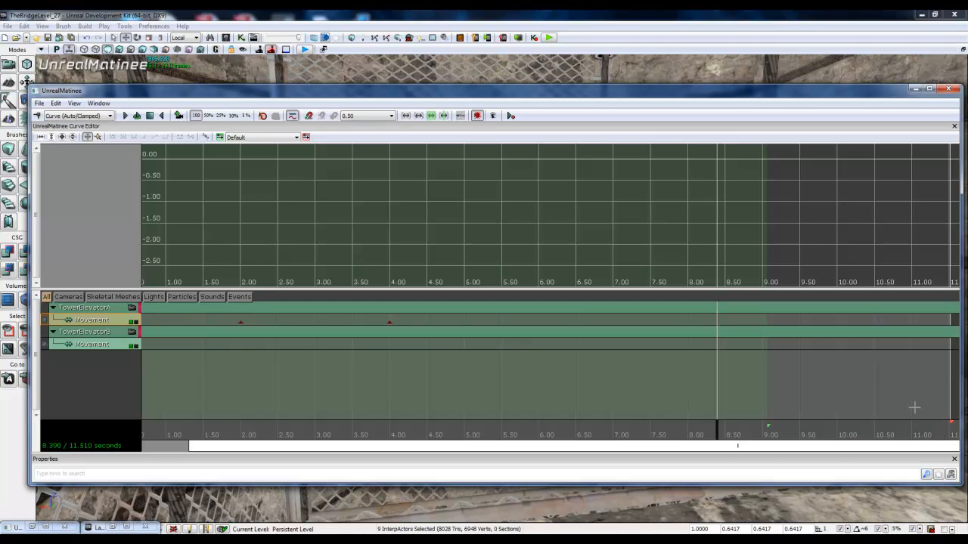
pyautogui.scroll(-1, 907, 400)
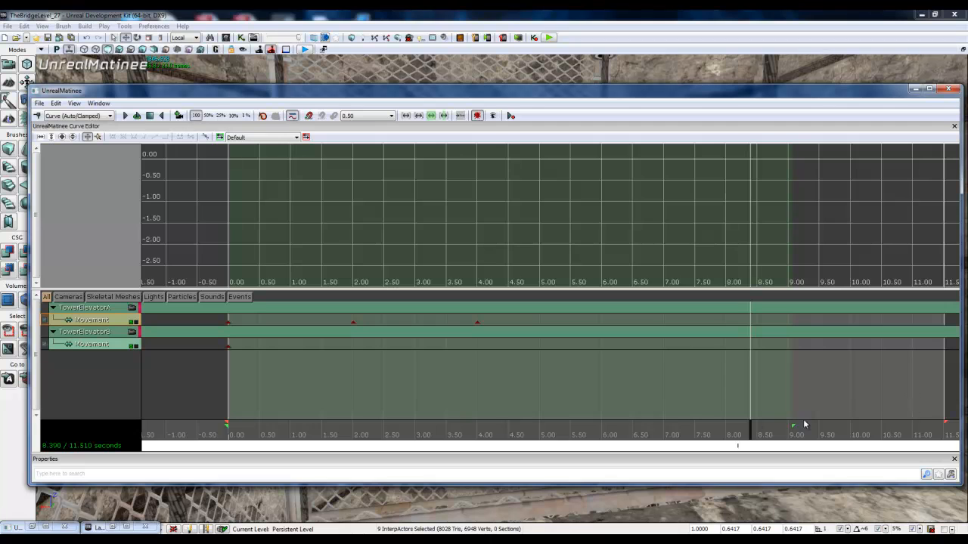
pyautogui.moveTo(796, 406); pyautogui.dragTo(913, 404)
pyautogui.click(829, 424)
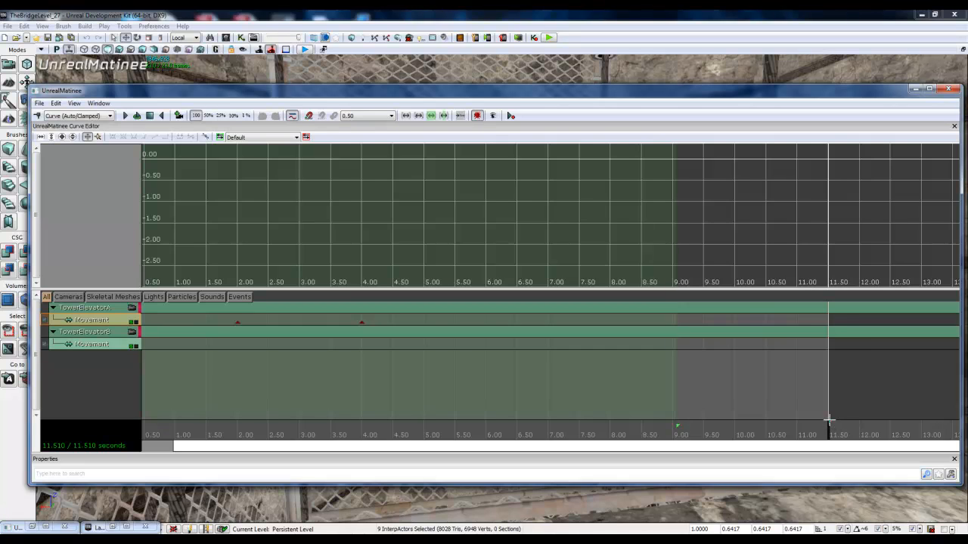
pyautogui.moveTo(829, 419)
pyautogui.mouseDown()
pyautogui.moveTo(868, 421)
pyautogui.moveTo(858, 422)
pyautogui.mouseUp()
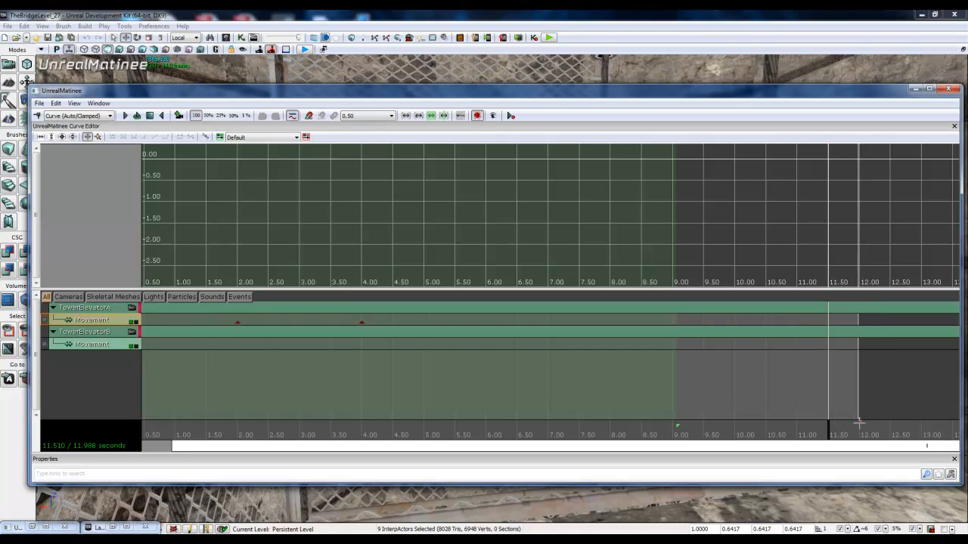
pyautogui.moveTo(677, 427); pyautogui.dragTo(934, 427)
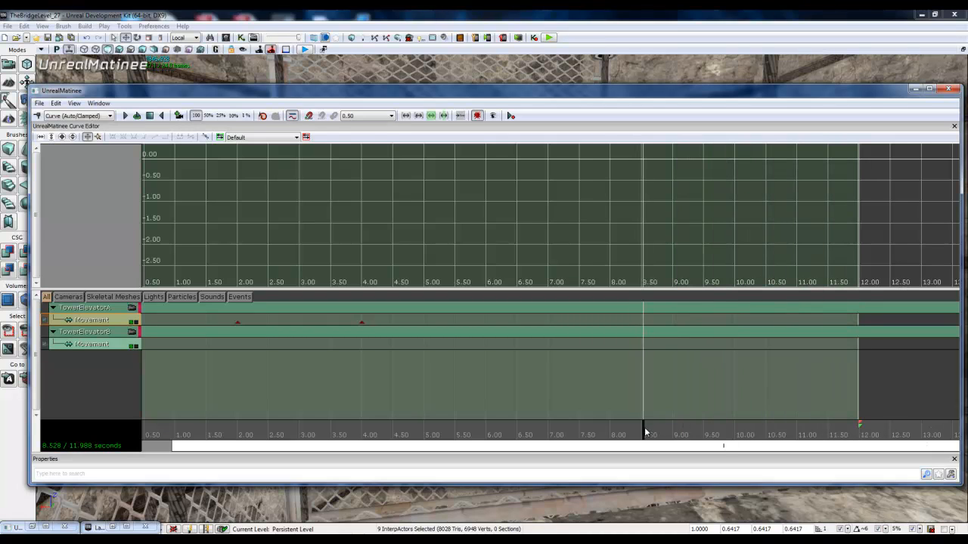
# Step: Move the Matinee time position to about 10.00 seconds and raise the selected elevator platform up the shaft
pyautogui.moveTo(645, 431); pyautogui.dragTo(737, 438)
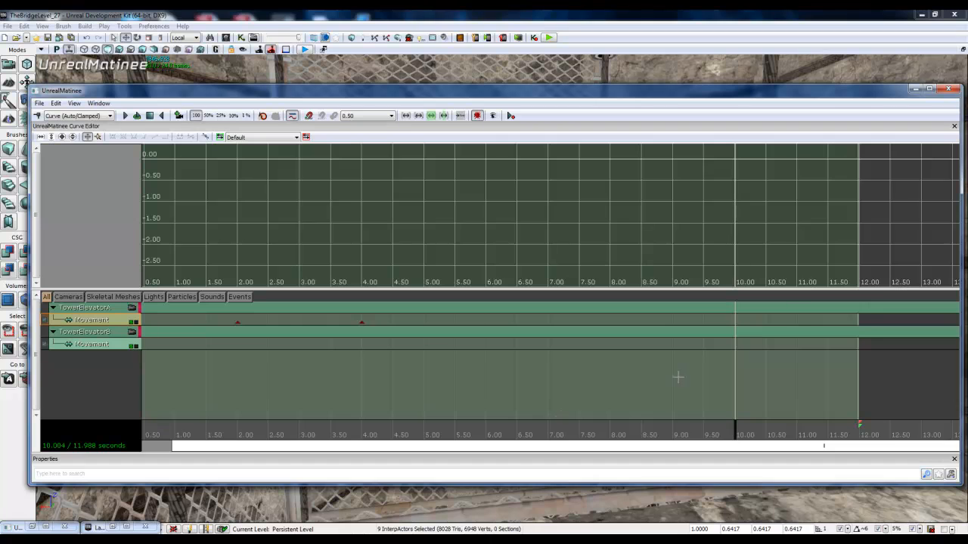
pyautogui.click(915, 88)
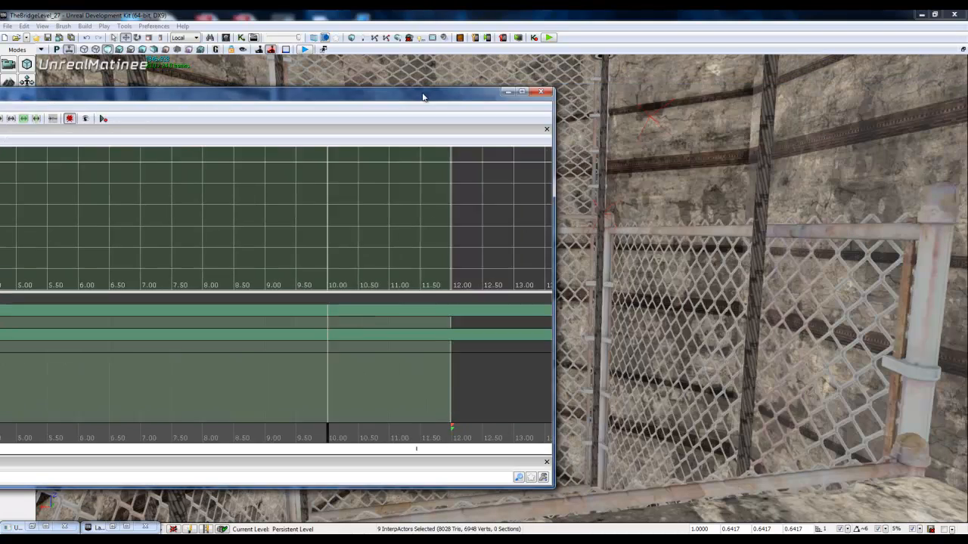
pyautogui.moveTo(562, 286); pyautogui.dragTo(562, 443, button='right')
pyautogui.moveTo(569, 308); pyautogui.dragTo(493, 353, button='right')
pyautogui.press('w')
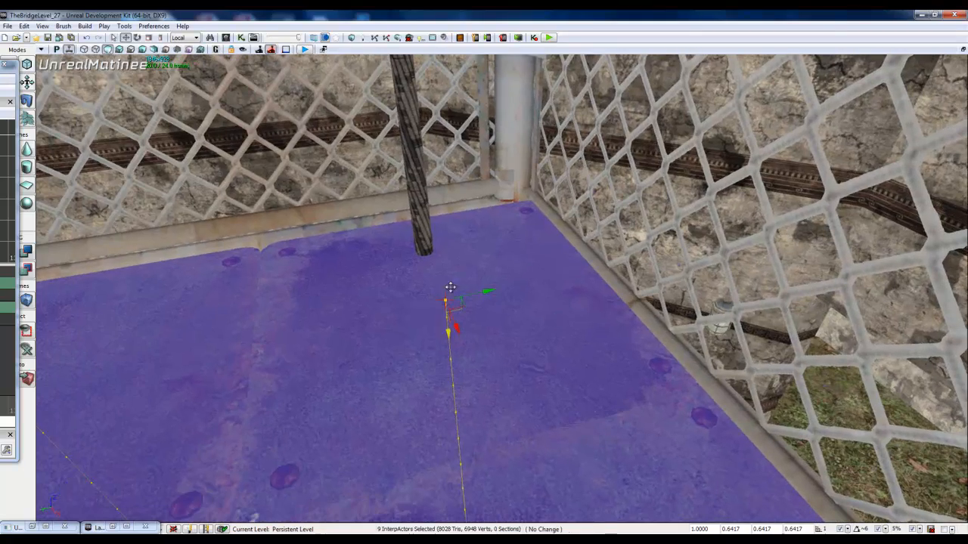
pyautogui.moveTo(450, 287); pyautogui.dragTo(687, 147)
pyautogui.moveTo(687, 147); pyautogui.dragTo(772, 63, button='right')
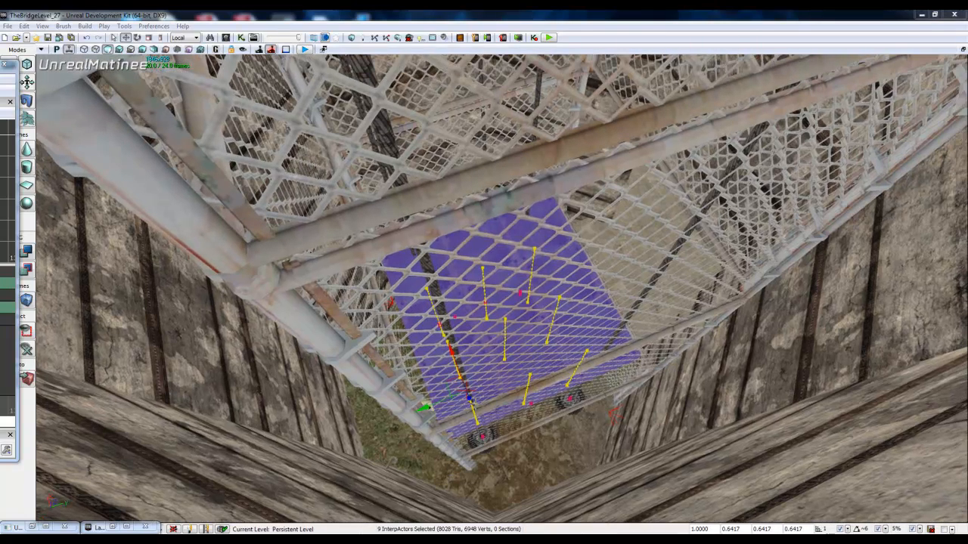
pyautogui.moveTo(471, 401); pyautogui.dragTo(394, 237)
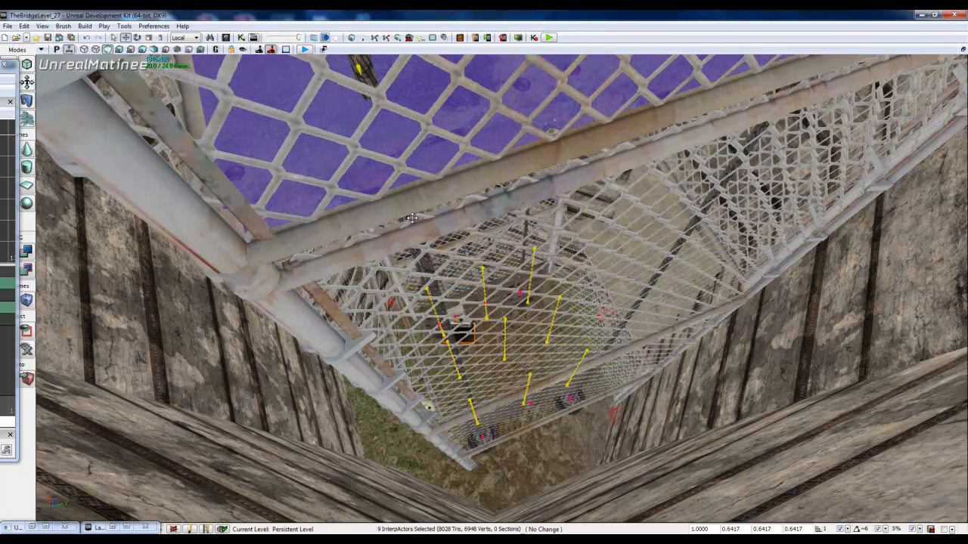
pyautogui.moveTo(412, 218); pyautogui.dragTo(446, 49, button='right')
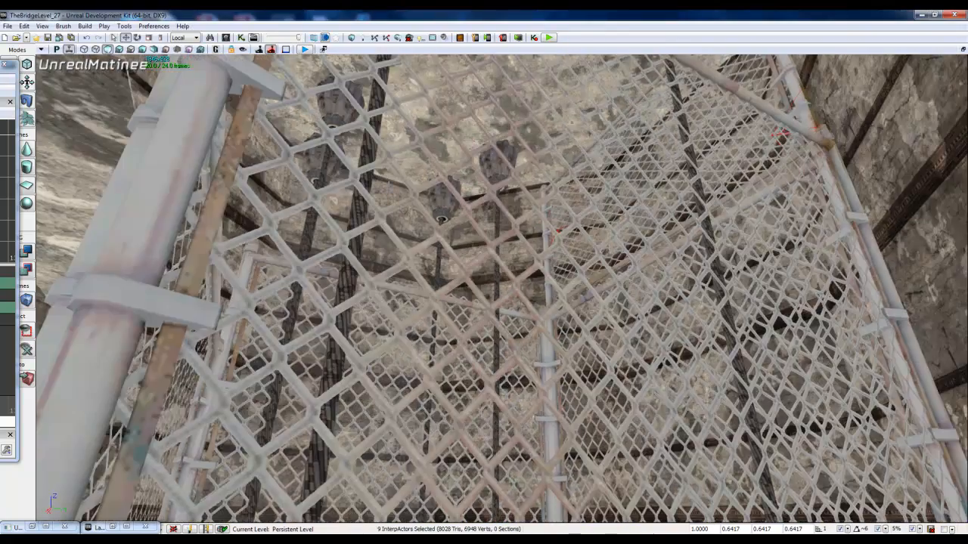
# Step: Raise the elevator platform to the top of the shaft, level with the upper stone floor
pyautogui.scroll(-10, 411, 246)
pyautogui.moveTo(458, 296); pyautogui.dragTo(502, 391, button='right')
pyautogui.scroll(-10, 711, 420)
pyautogui.scroll(8, 575, 416)
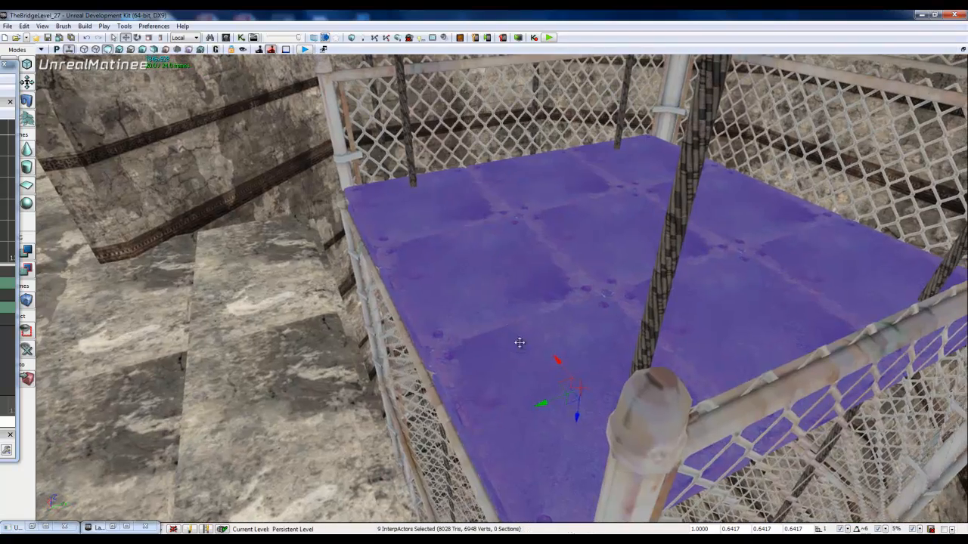
pyautogui.click(571, 420)
pyautogui.moveTo(571, 420); pyautogui.dragTo(950, 160, button='right')
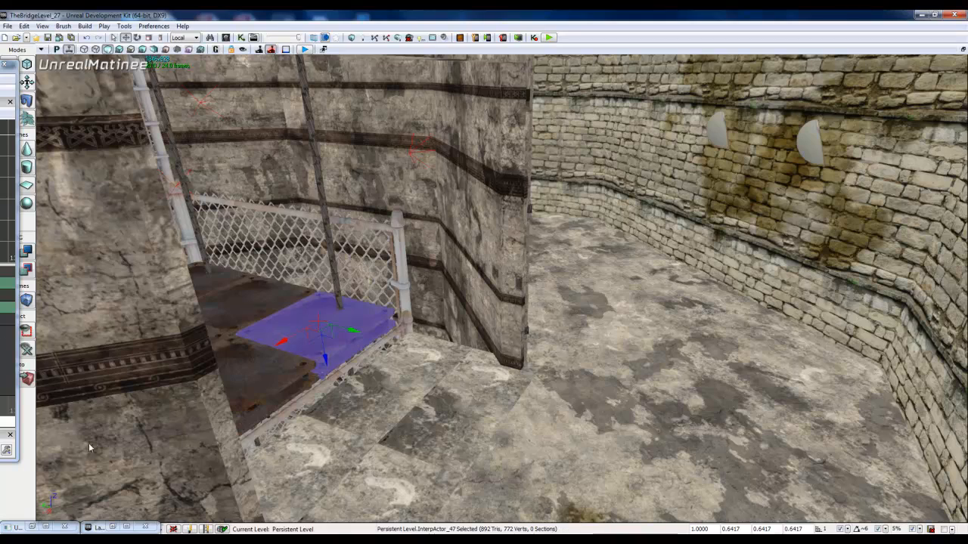
# Step: Reselect the nine TowerElevator layer actors, InterpActor_47 to InterpActor_58, and add a key at about 10.00 seconds to TowerElevatorA's Movement track
pyautogui.click(45, 526)
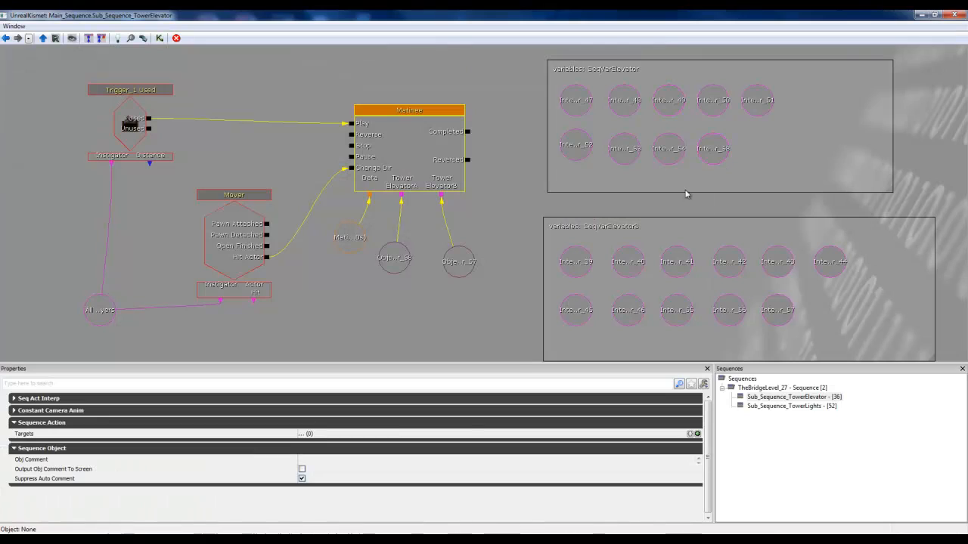
pyautogui.click(936, 15)
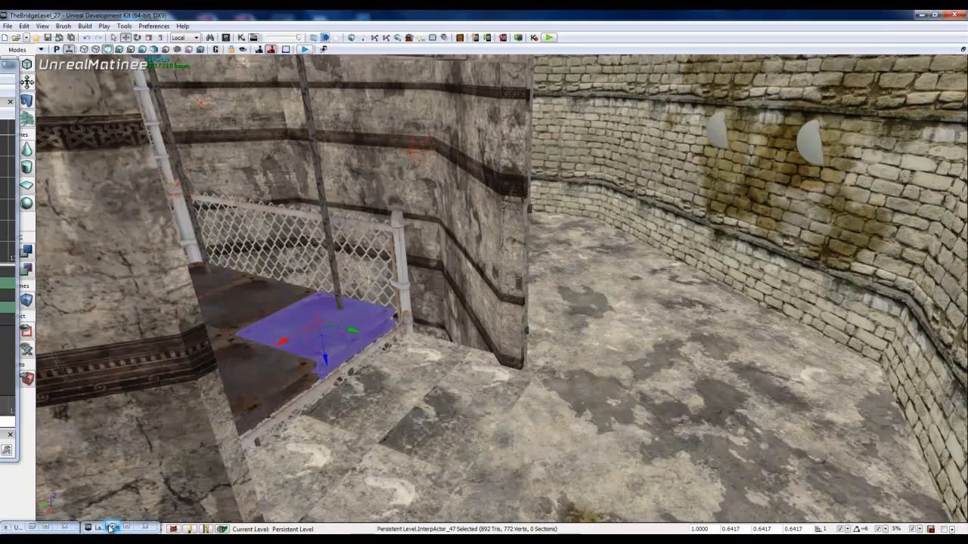
pyautogui.click(110, 527)
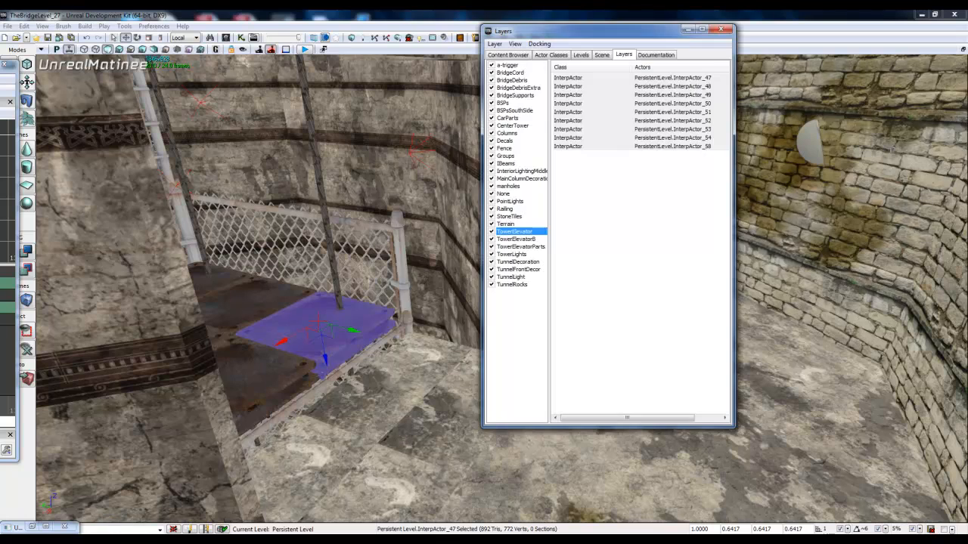
pyautogui.click(647, 79)
pyautogui.keyDown('shift'); pyautogui.click(659, 144); pyautogui.keyUp('shift')
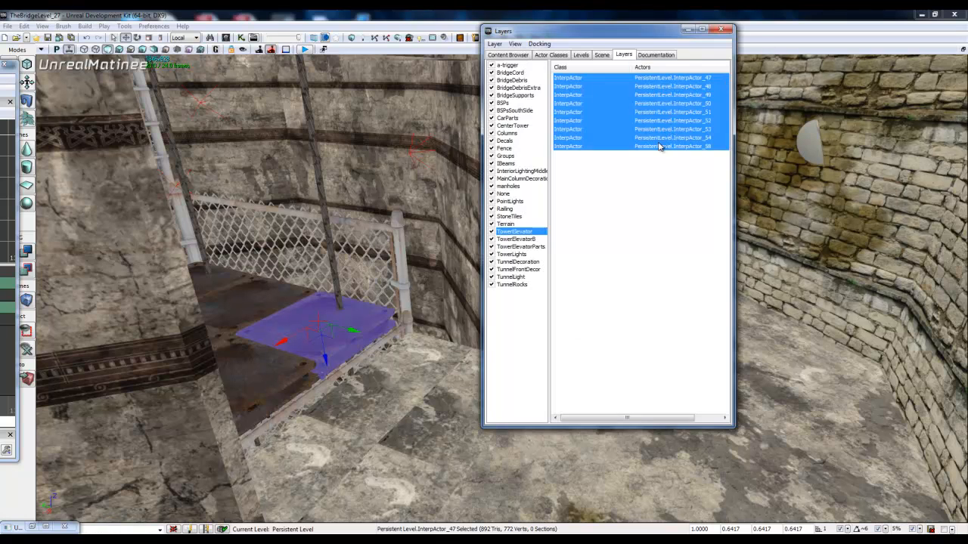
pyautogui.click(686, 32)
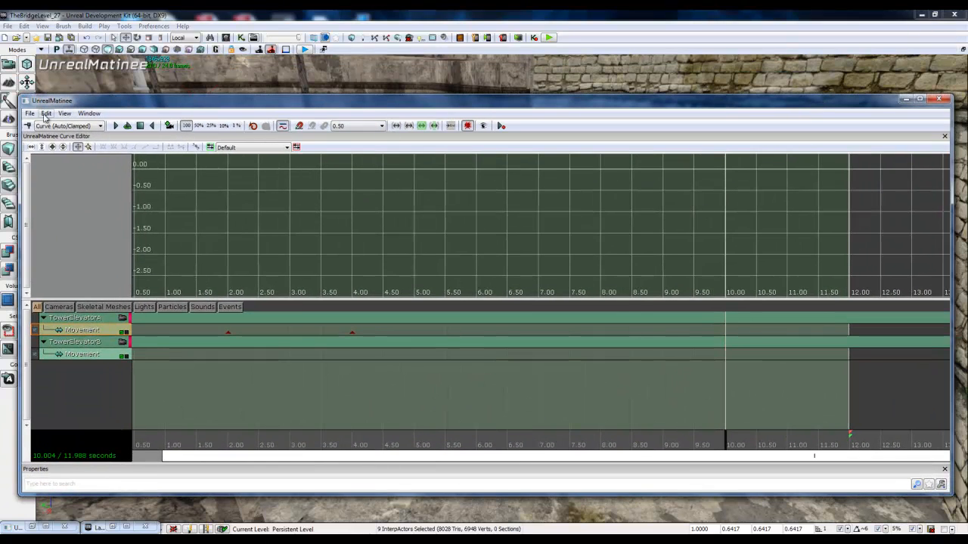
pyautogui.press('Return')
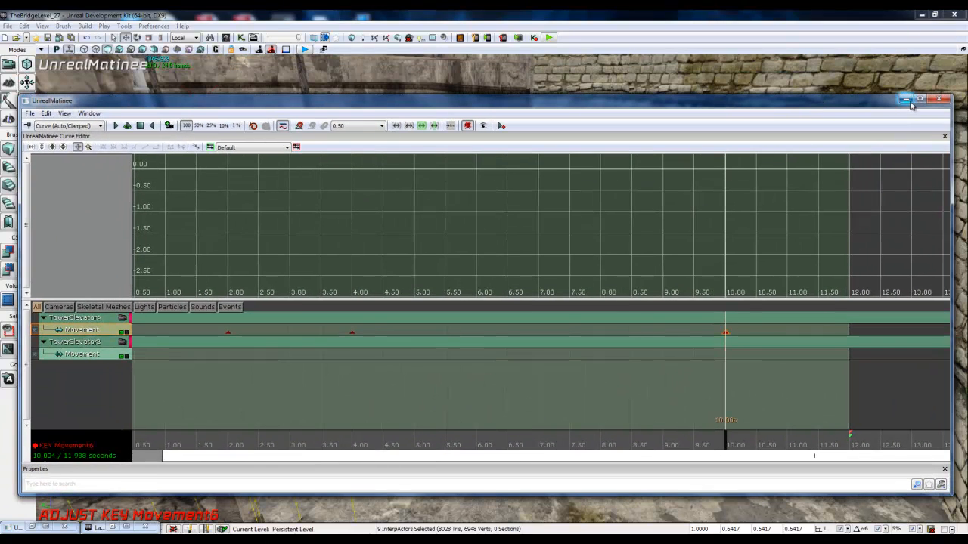
# Step: Add a key at about 11.99 seconds to TowerElevatorA's Movement track, keeping the platform at the upper floor
pyautogui.moveTo(726, 446); pyautogui.dragTo(849, 446)
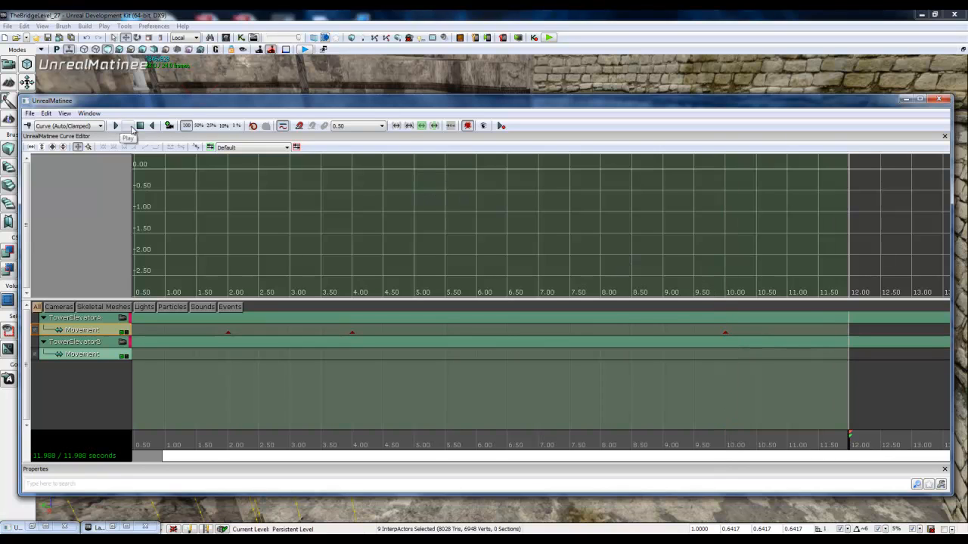
pyautogui.click(28, 125)
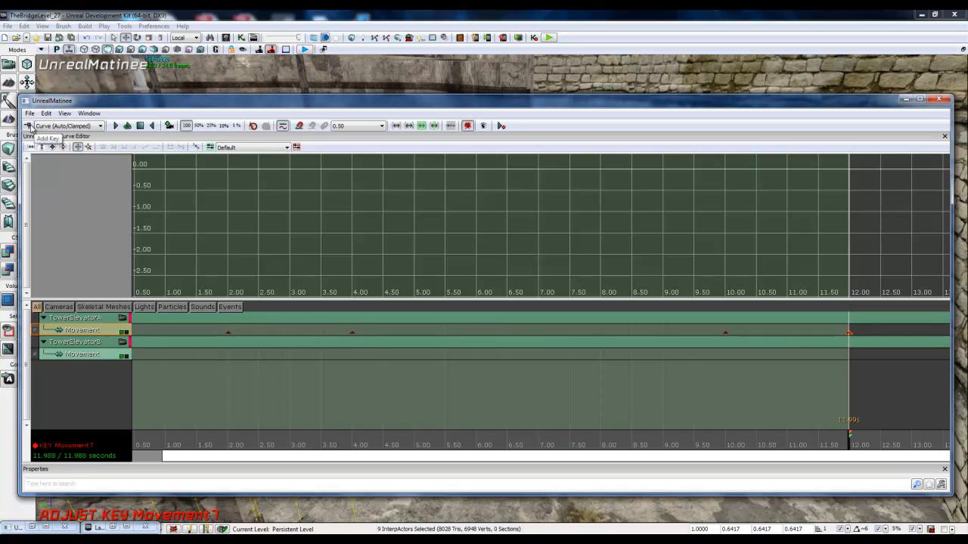
pyautogui.click(905, 100)
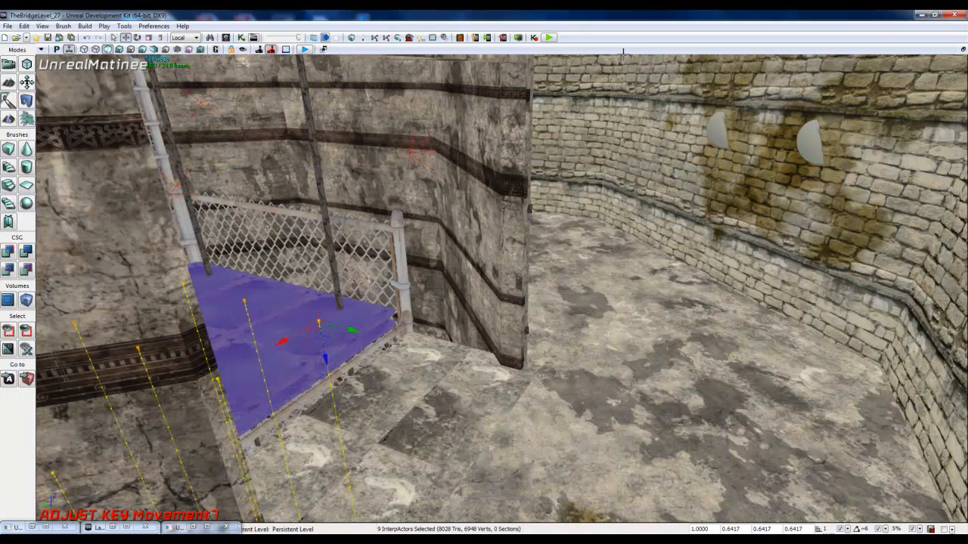
pyautogui.moveTo(466, 333); pyautogui.dragTo(489, 295, button='right')
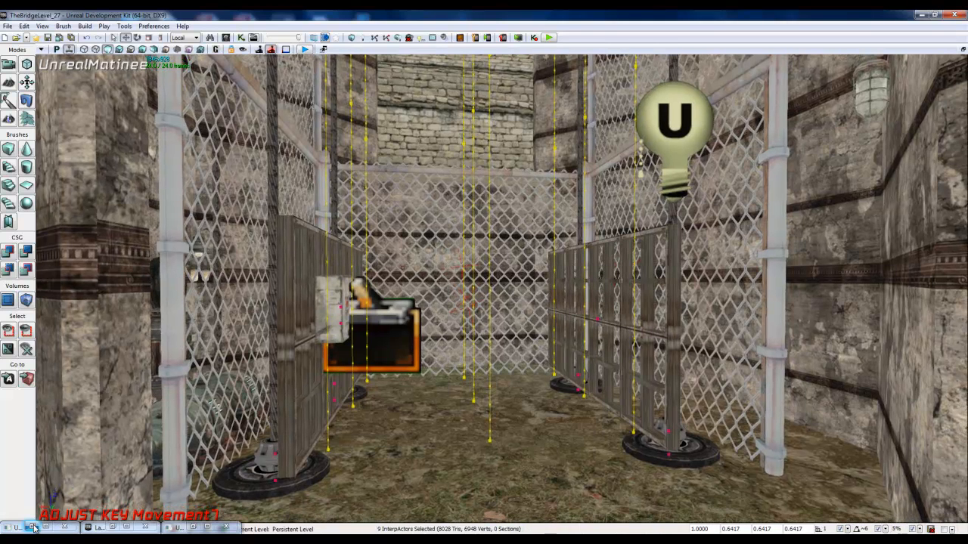
# Step: Play the elevator Matinee from 0.00 seconds and watch the platform rise up the tower shaft in the level viewport
pyautogui.click(195, 527)
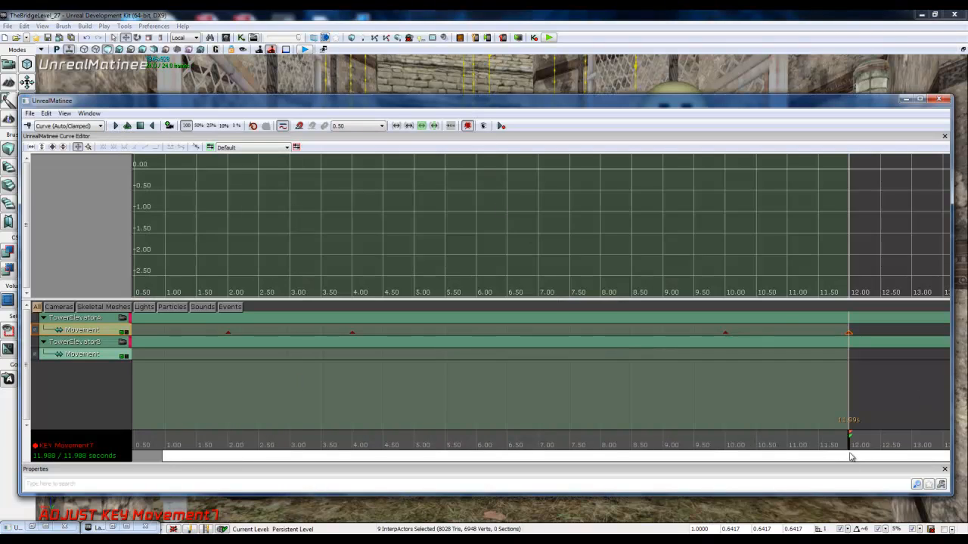
pyautogui.moveTo(851, 450); pyautogui.dragTo(48, 414)
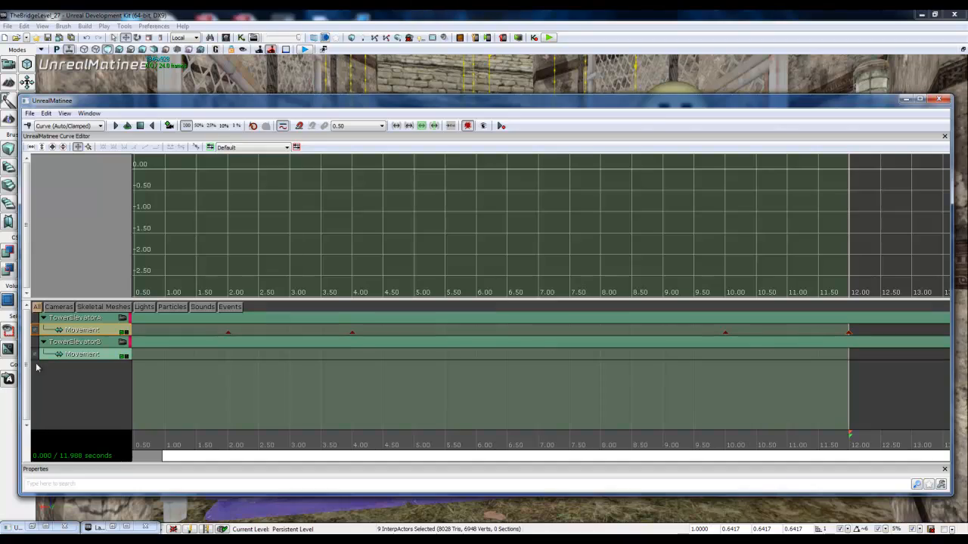
pyautogui.click(116, 129)
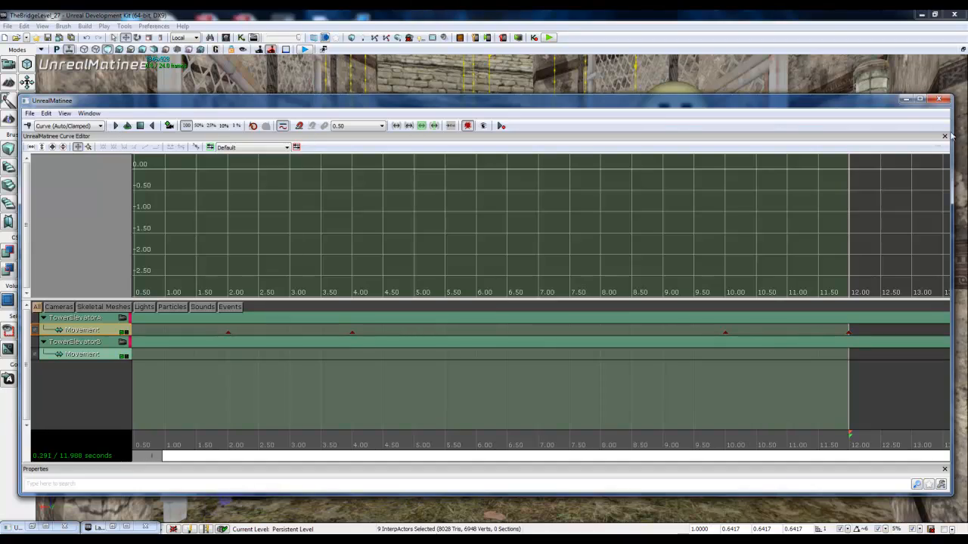
pyautogui.click(906, 100)
pyautogui.moveTo(693, 101)
pyautogui.mouseDown(button='right')
pyautogui.moveTo(694, 60)
pyautogui.moveTo(694, 101)
pyautogui.mouseUp(button='right')
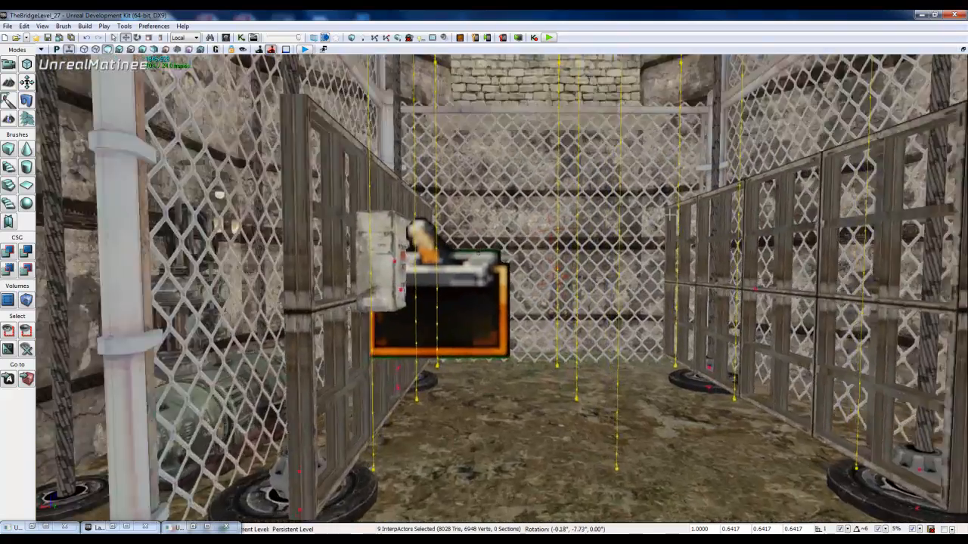
pyautogui.moveTo(772, 114); pyautogui.dragTo(777, 53, button='right')
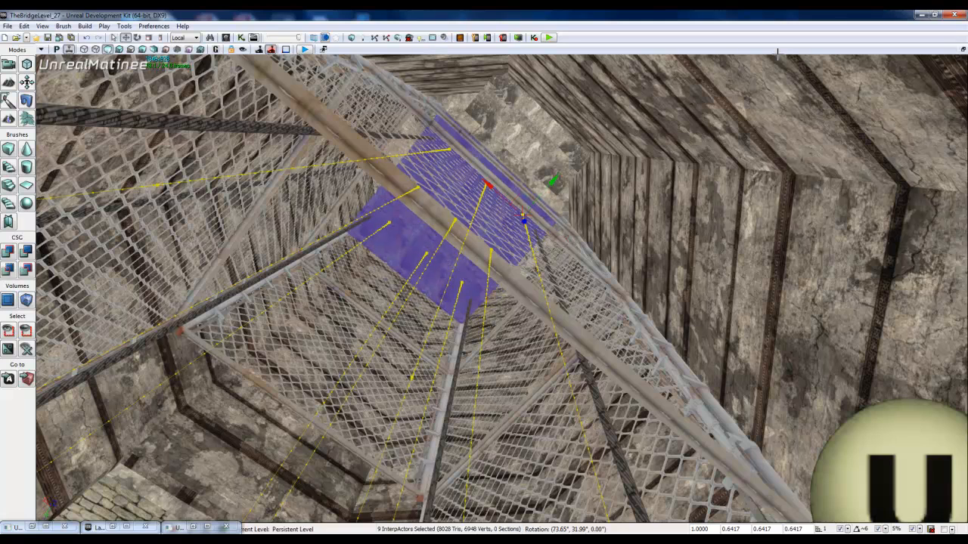
pyautogui.moveTo(777, 53); pyautogui.dragTo(779, 53, button='right')
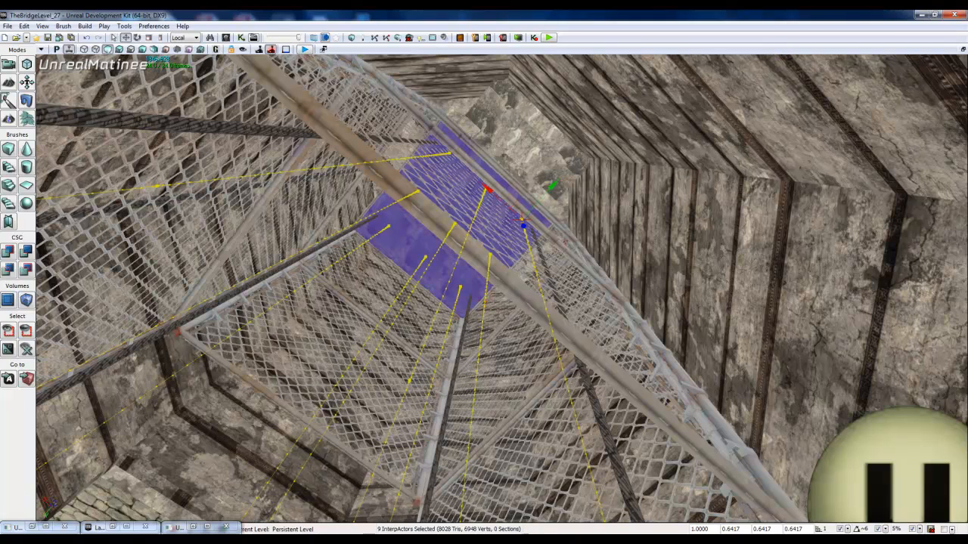
# Step: Play the elevator Matinee in reverse from its end and watch the platform descend to the ground floor
pyautogui.click(194, 527)
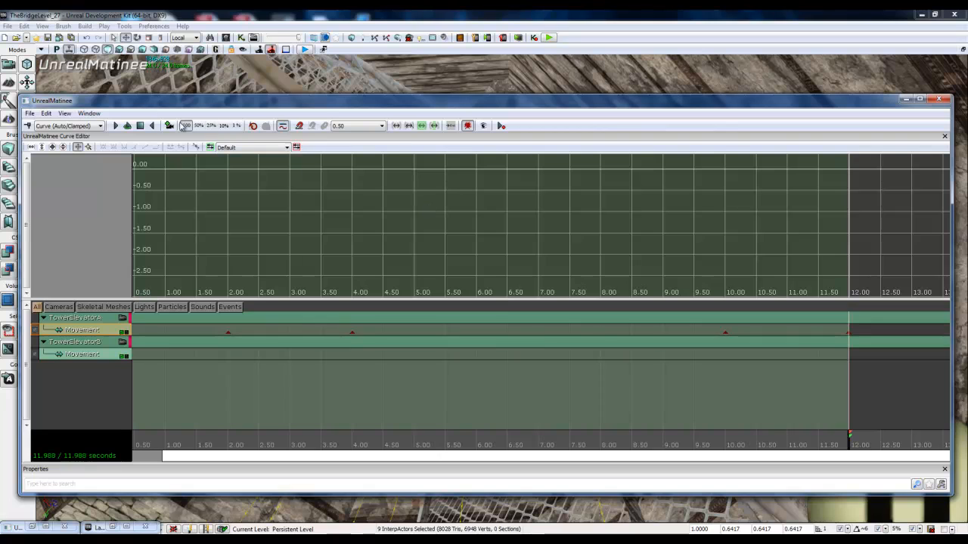
pyautogui.click(154, 126)
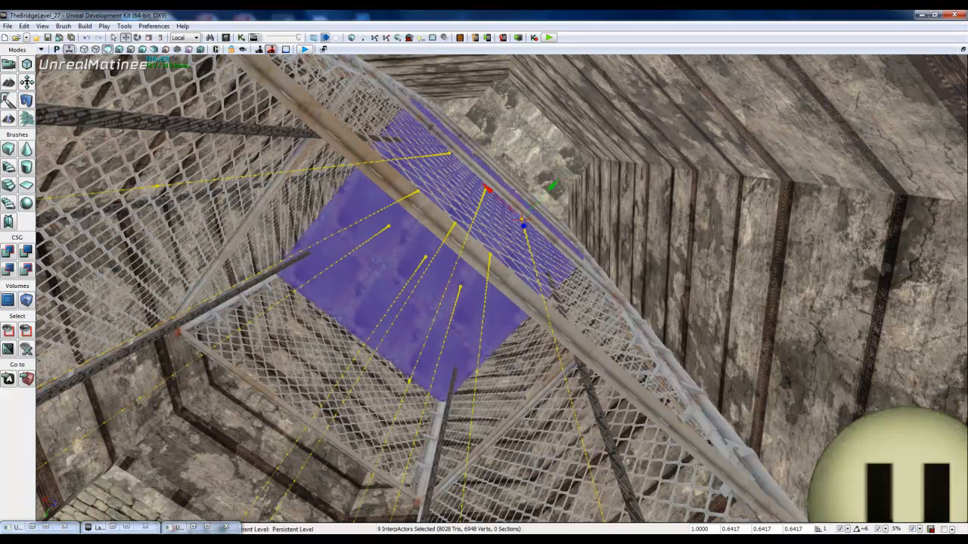
pyautogui.moveTo(552, 184); pyautogui.dragTo(402, 489, button='right')
pyautogui.scroll(-5, 403, 484)
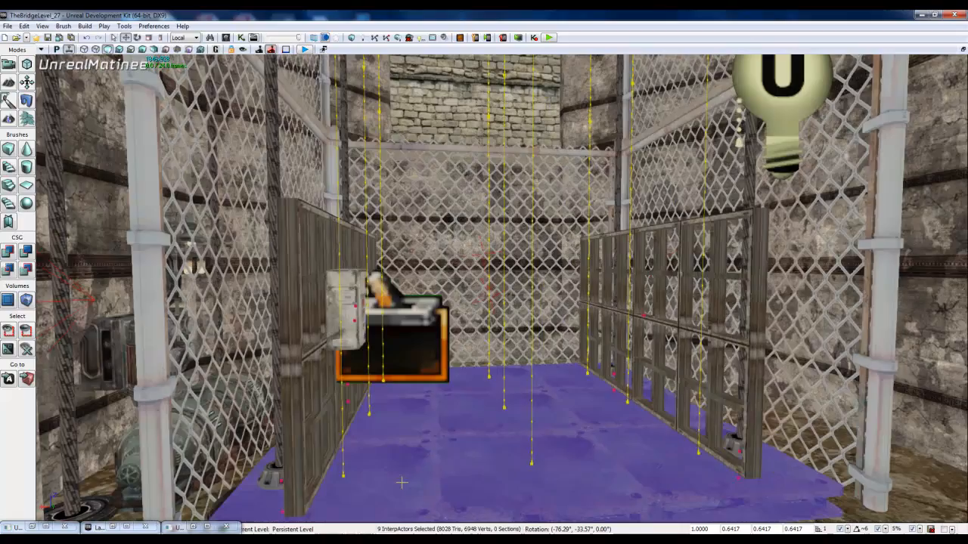
pyautogui.scroll(-4, 402, 481)
pyautogui.scroll(-1, 484, 511)
pyautogui.moveTo(483, 484)
pyautogui.mouseDown(button='right')
pyautogui.moveTo(489, 460)
pyautogui.moveTo(464, 465)
pyautogui.moveTo(475, 484)
pyautogui.mouseUp(button='right')
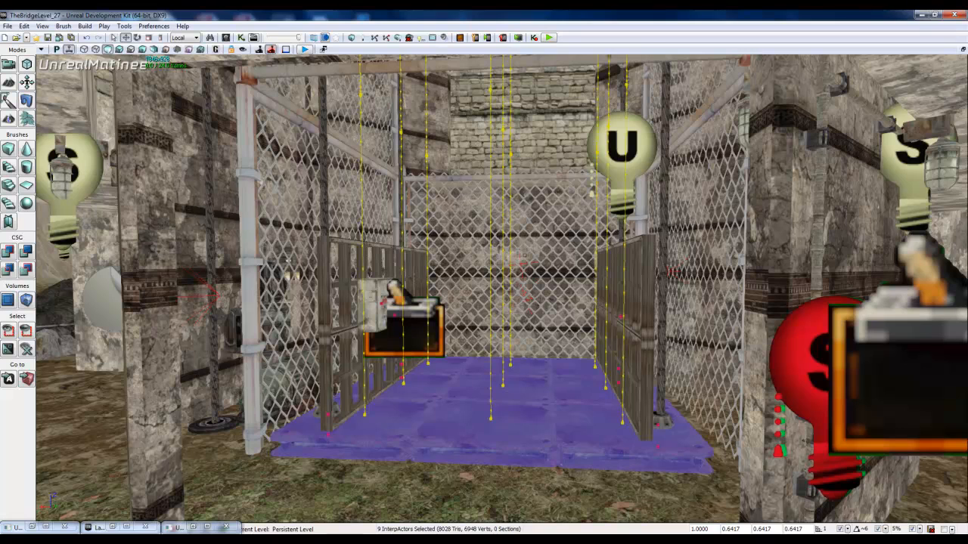
# Step: Link the Matinee node's Completed output to its own Reverse input in the tower elevator Kismet sequence
pyautogui.click(33, 527)
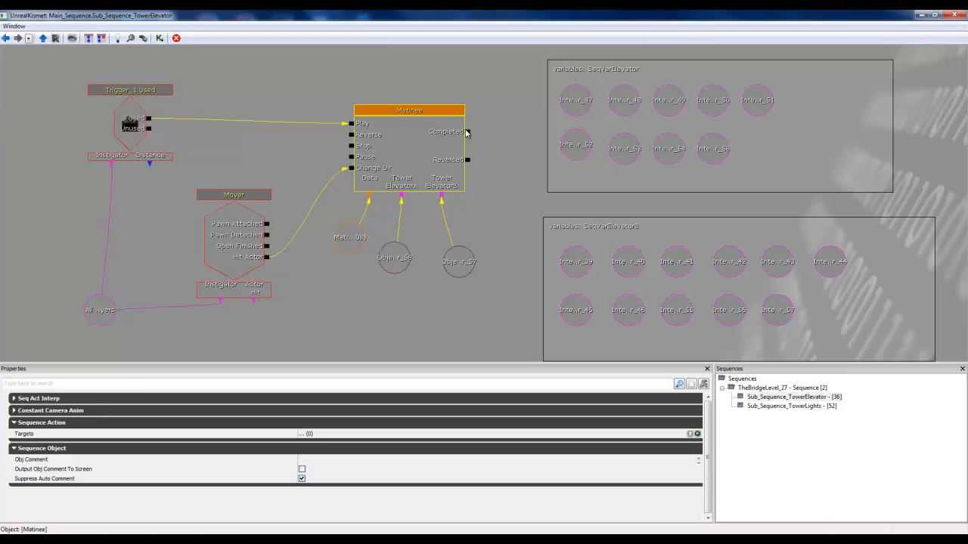
pyautogui.moveTo(469, 133); pyautogui.dragTo(354, 135)
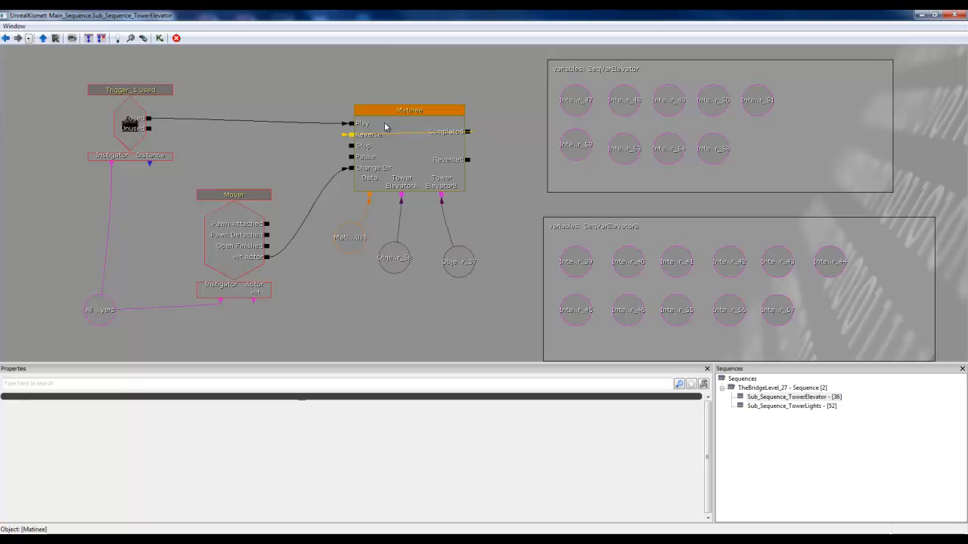
pyautogui.click(930, 15)
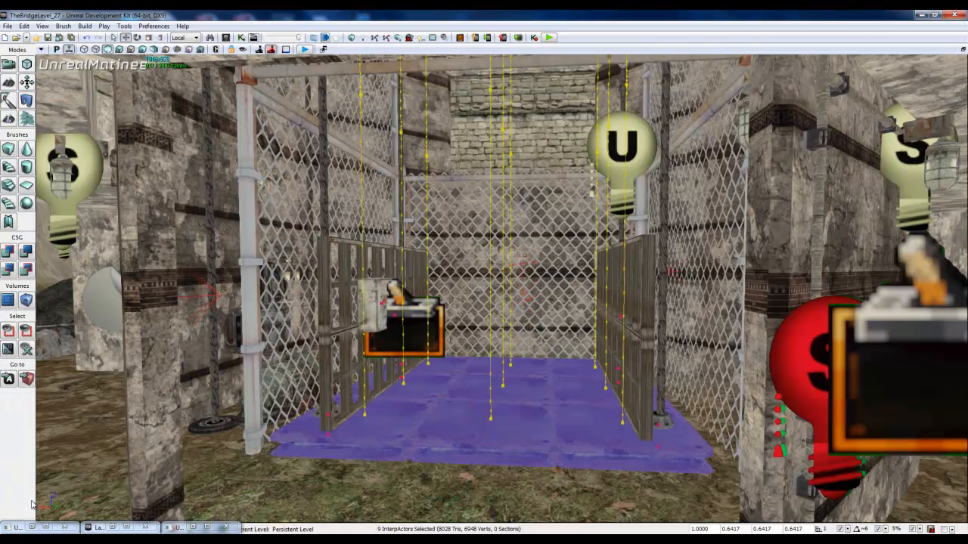
pyautogui.click(32, 528)
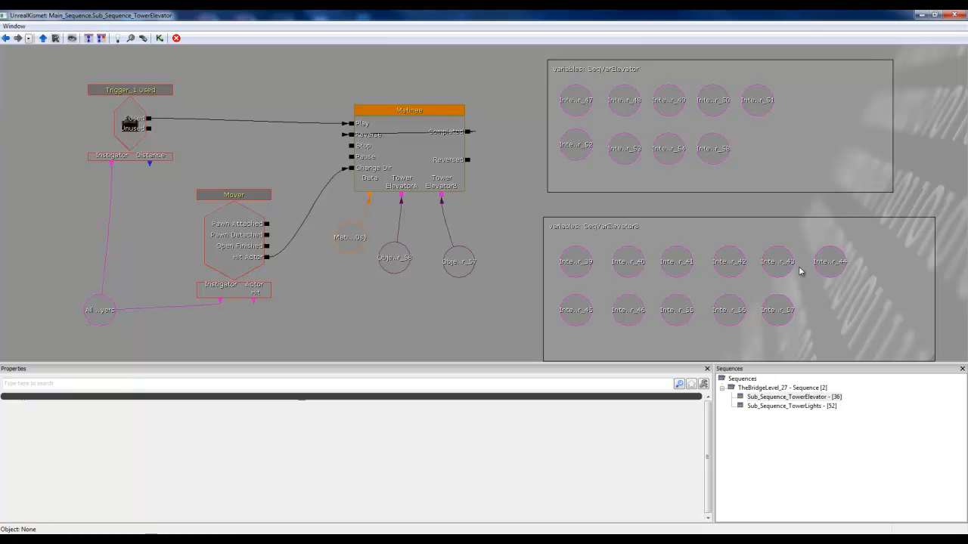
pyautogui.click(924, 15)
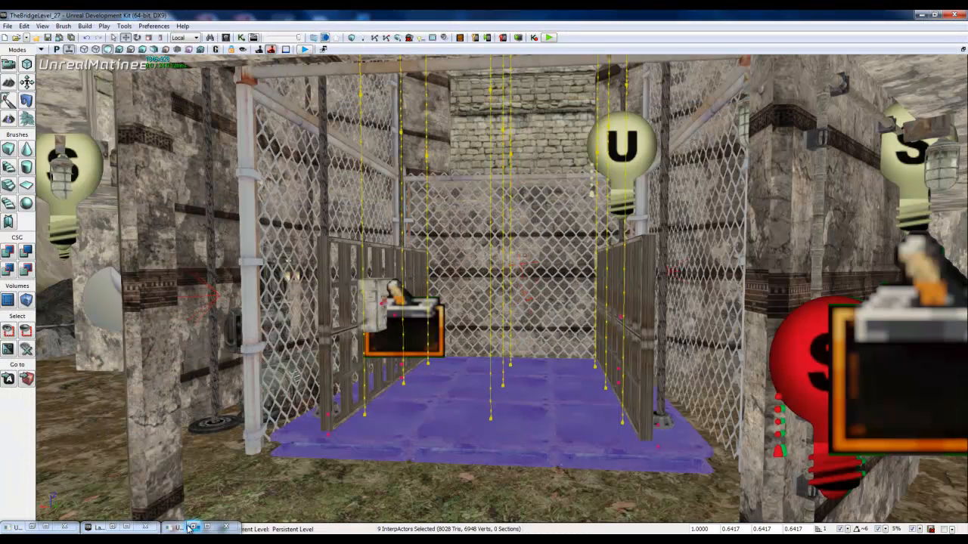
# Step: Select all eleven actors of the TowerElevatorB layer, InterpActor_39 to InterpActor_57
pyautogui.click(191, 528)
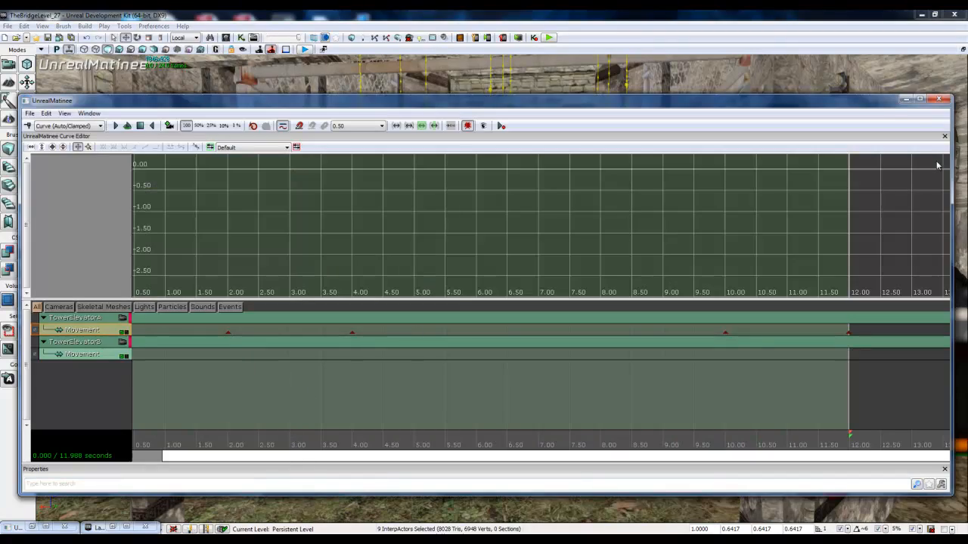
pyautogui.click(906, 100)
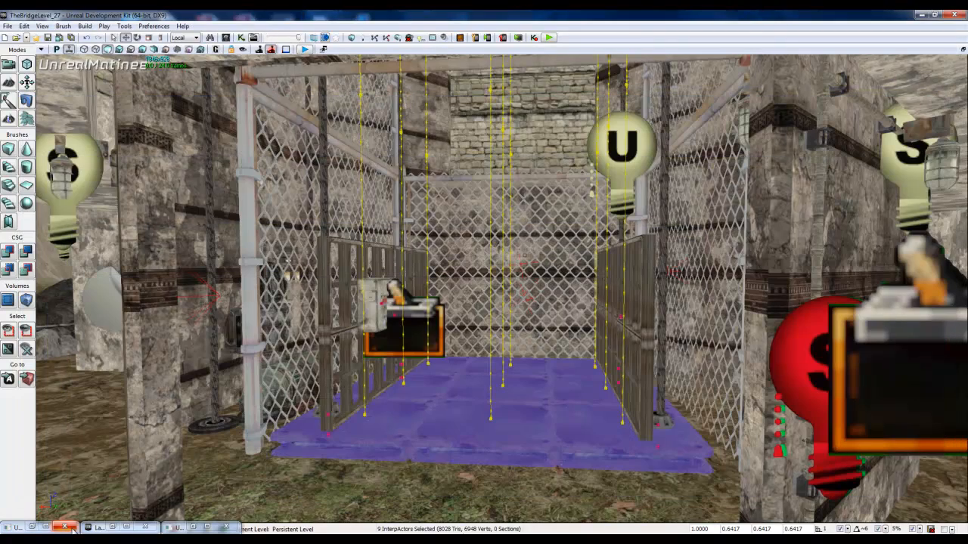
pyautogui.click(115, 528)
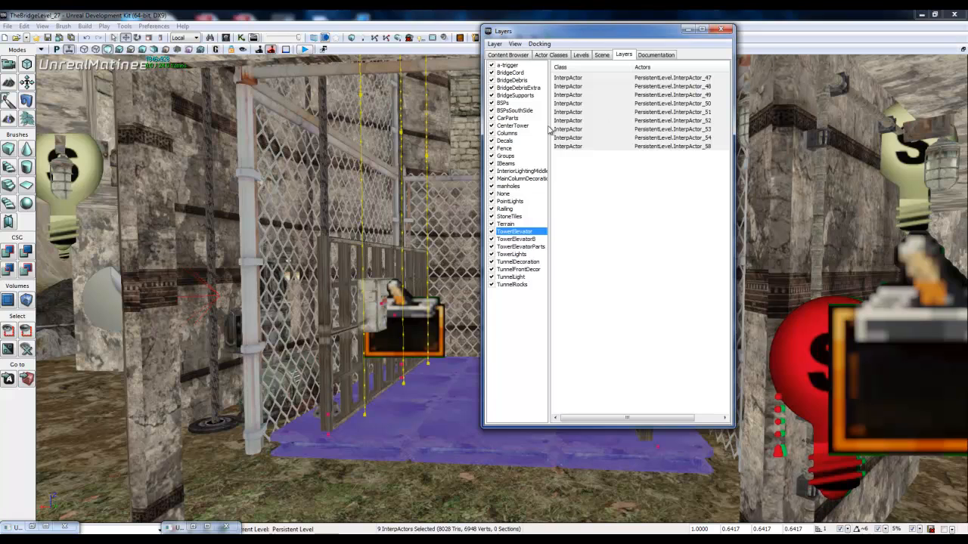
pyautogui.click(515, 239)
pyautogui.click(576, 79)
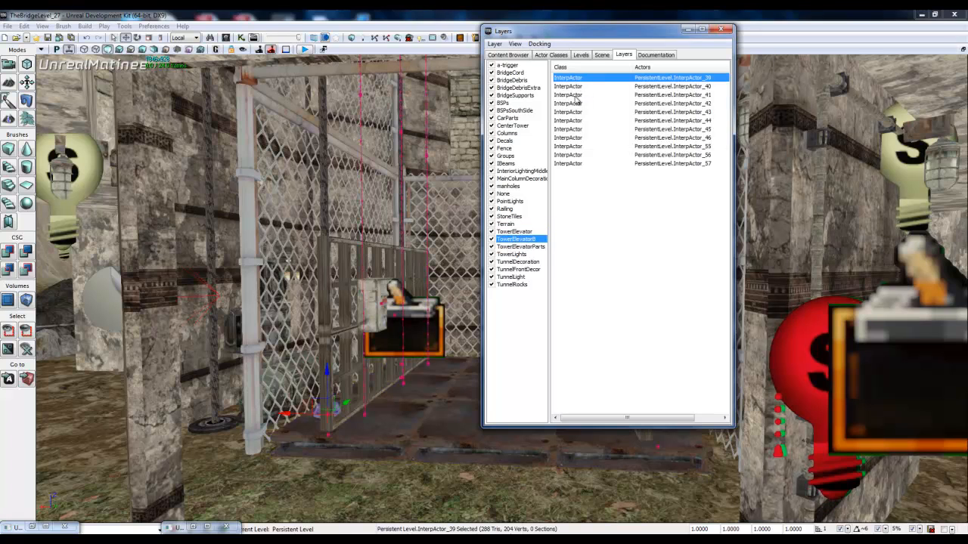
pyautogui.keyDown('shift'); pyautogui.click(577, 156); pyautogui.keyUp('shift')
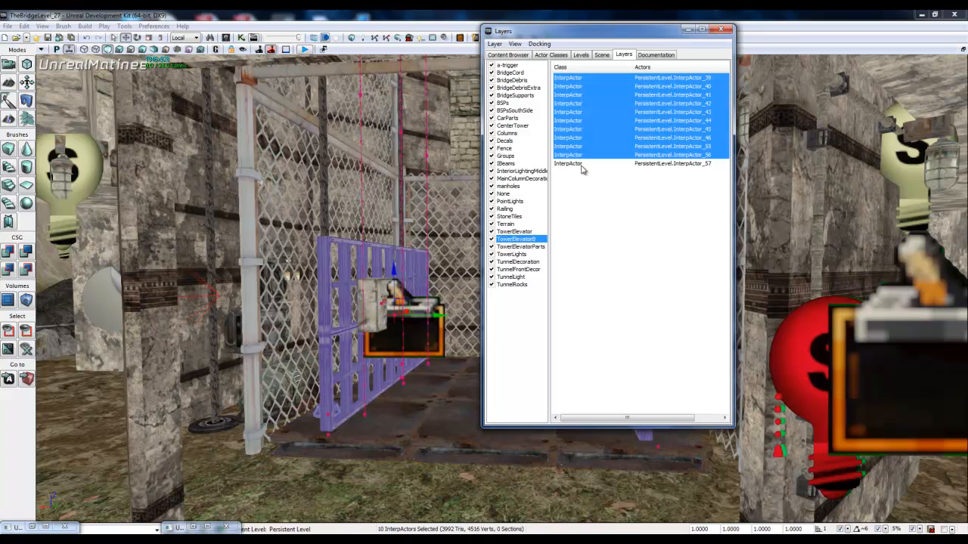
pyautogui.keyDown('ctrl'); pyautogui.click(582, 165); pyautogui.keyUp('ctrl')
pyautogui.click(688, 30)
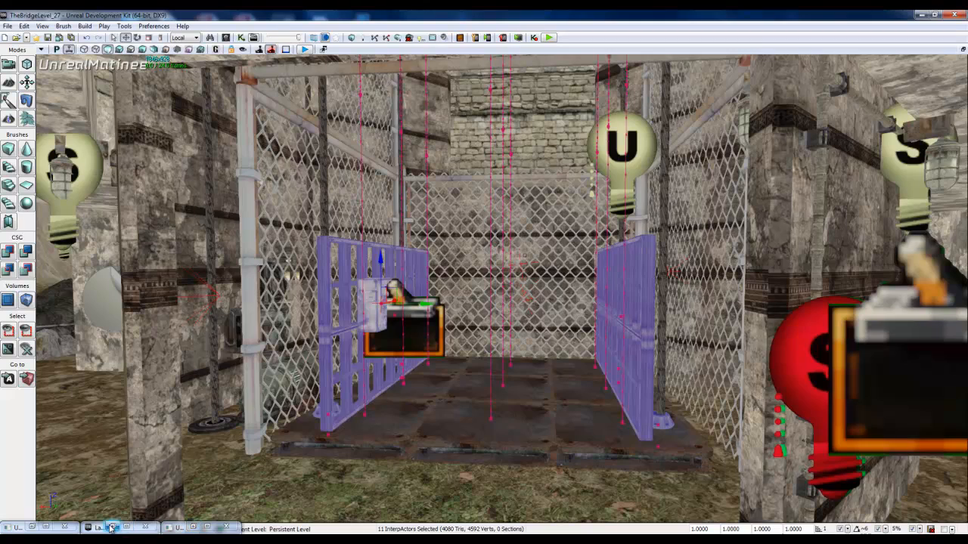
# Step: Set a key at 0.00 seconds on TowerElevatorB's Movement track in Matinee
pyautogui.click(35, 527)
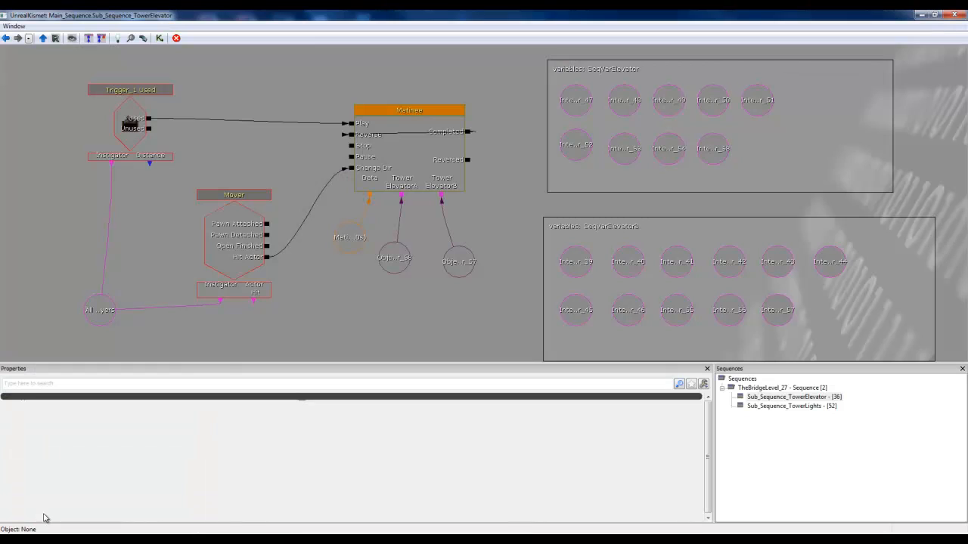
pyautogui.click(921, 14)
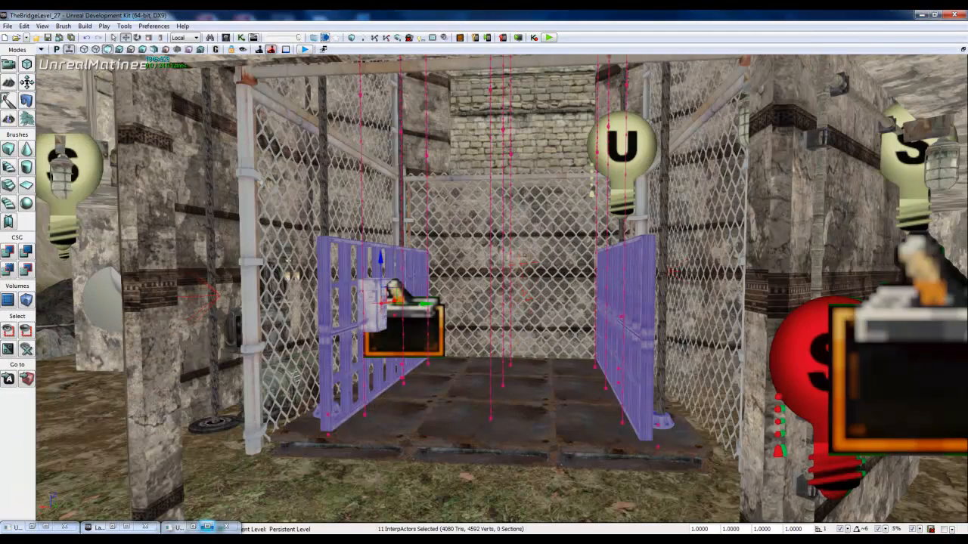
pyautogui.click(206, 527)
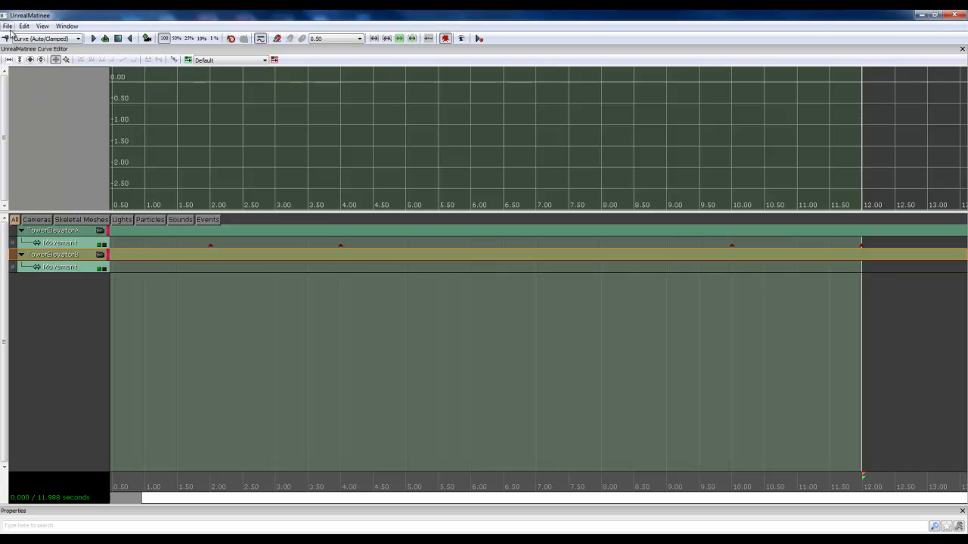
pyautogui.moveTo(111, 502); pyautogui.dragTo(30, 503)
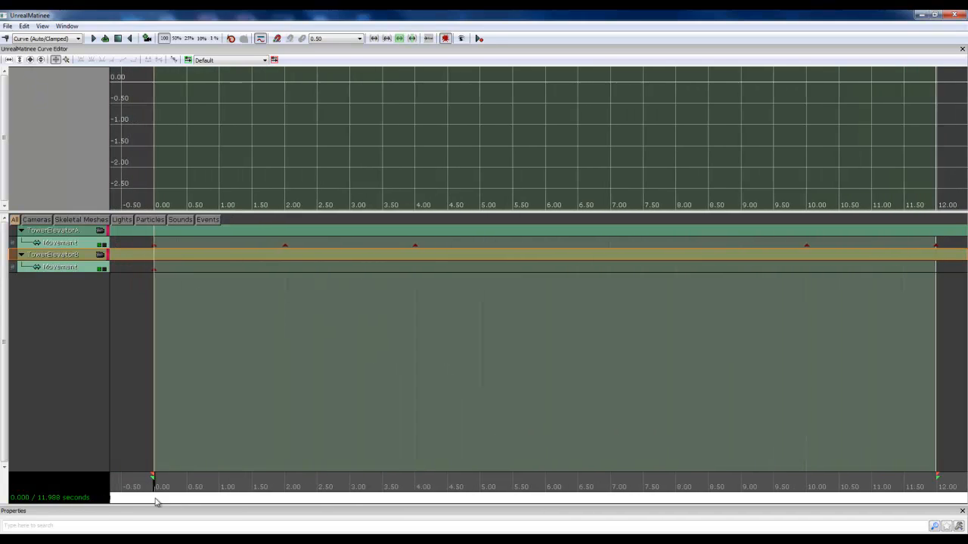
pyautogui.click(6, 38)
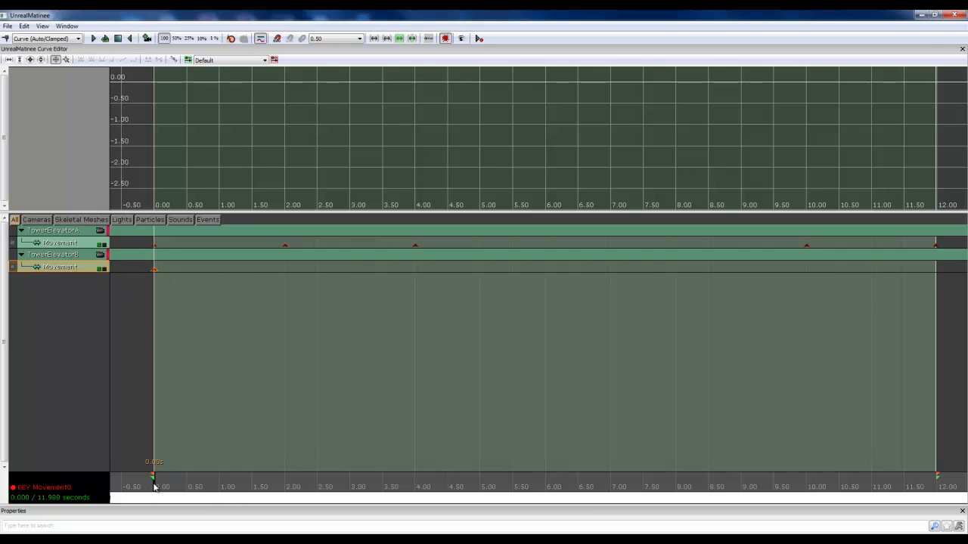
# Step: Move the Matinee time position to about 2.00 seconds and raise the selected railings and fittings up to the elevated platform
pyautogui.moveTo(154, 486); pyautogui.dragTo(290, 486)
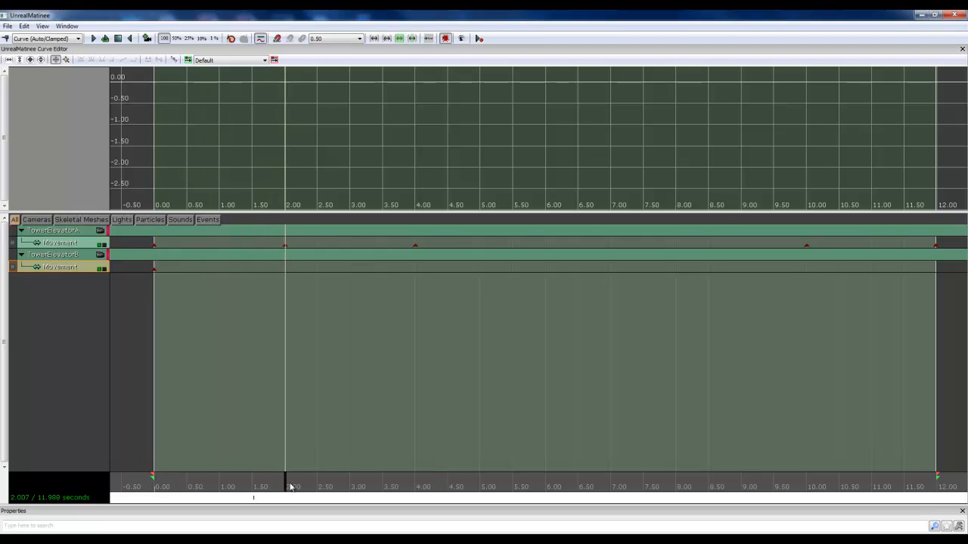
pyautogui.click(924, 16)
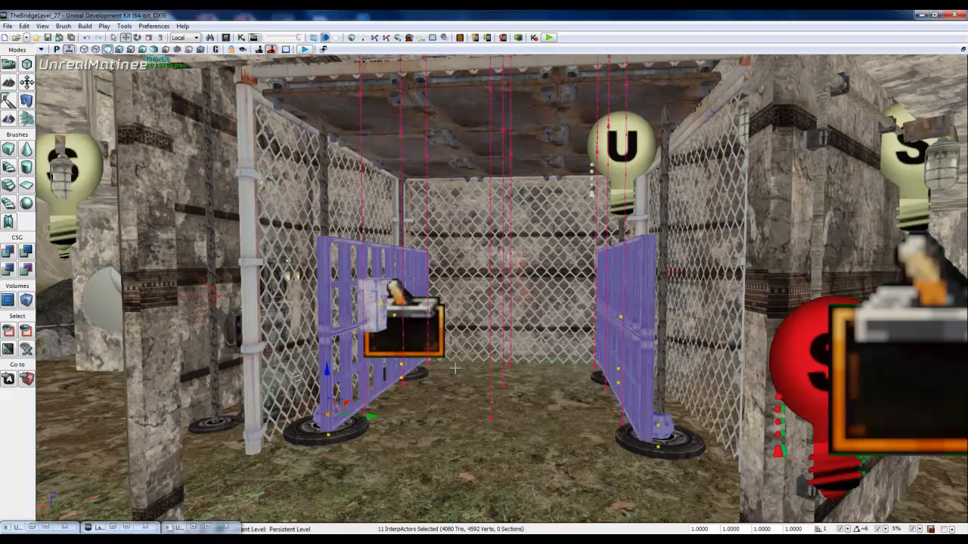
pyautogui.moveTo(518, 294); pyautogui.dragTo(502, 324, button='right')
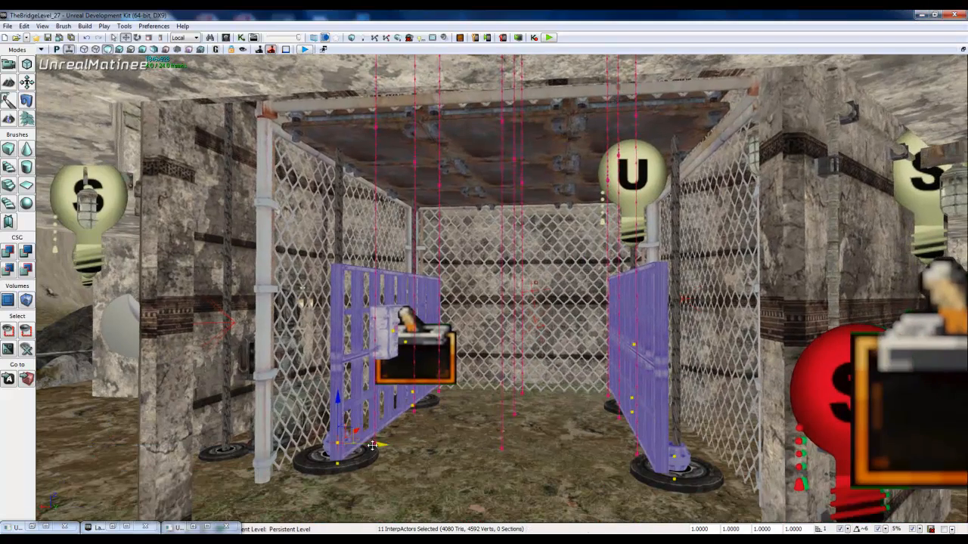
pyautogui.moveTo(339, 399); pyautogui.dragTo(373, 85)
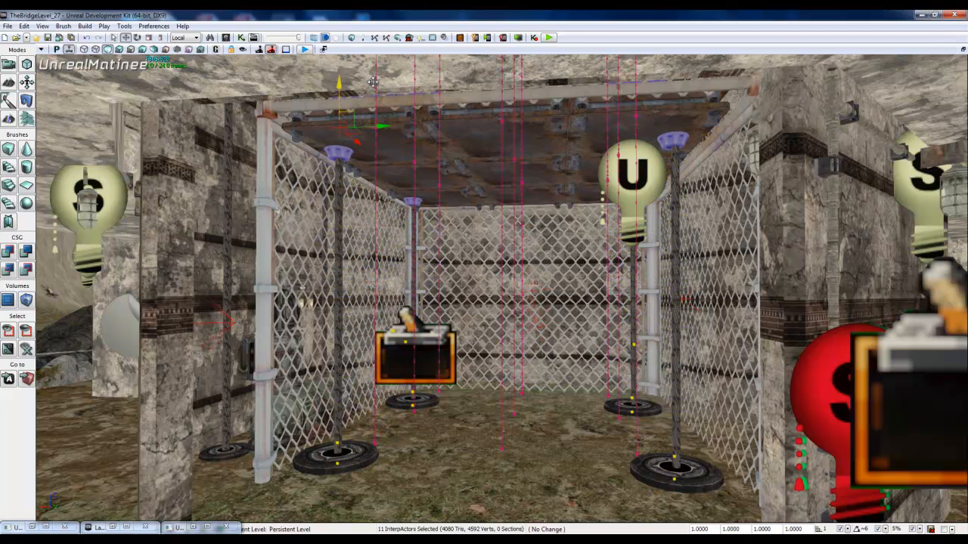
# Step: Adjust the height of the raised railings and fittings to sit on the platform floor, and return to the Matinee timeline
pyautogui.moveTo(440, 140); pyautogui.dragTo(117, 342, button='right')
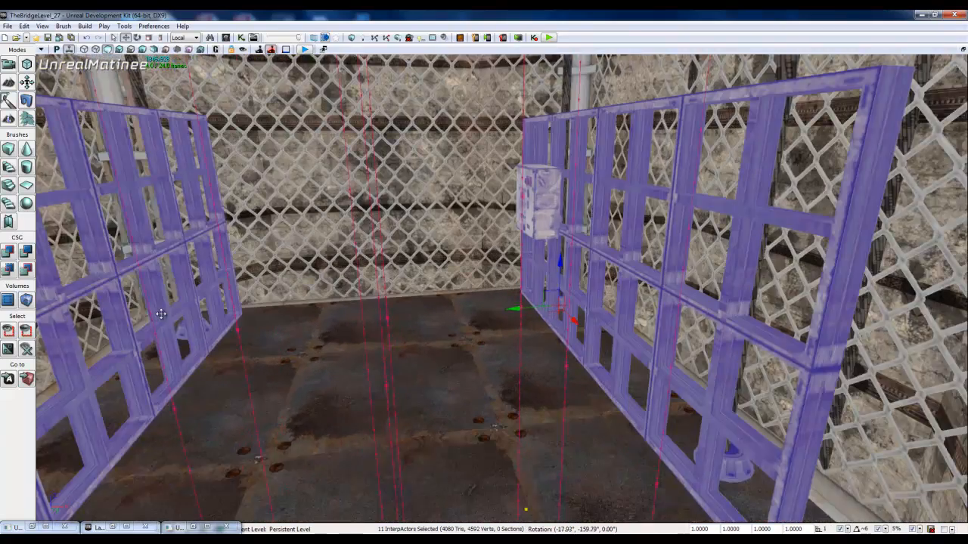
pyautogui.moveTo(161, 314); pyautogui.dragTo(185, 340, button='right')
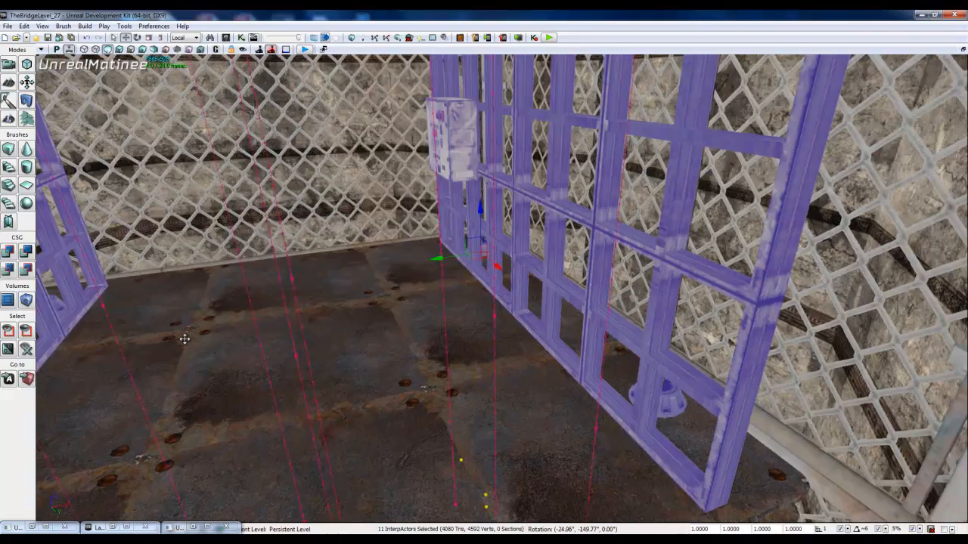
pyautogui.moveTo(172, 373); pyautogui.dragTo(141, 206, button='right')
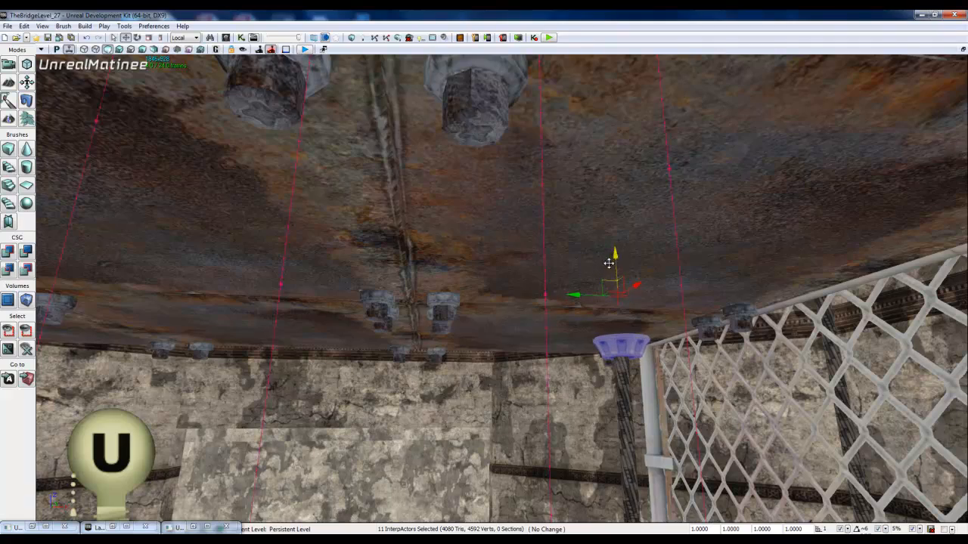
pyautogui.moveTo(609, 264); pyautogui.dragTo(243, 361, button='right')
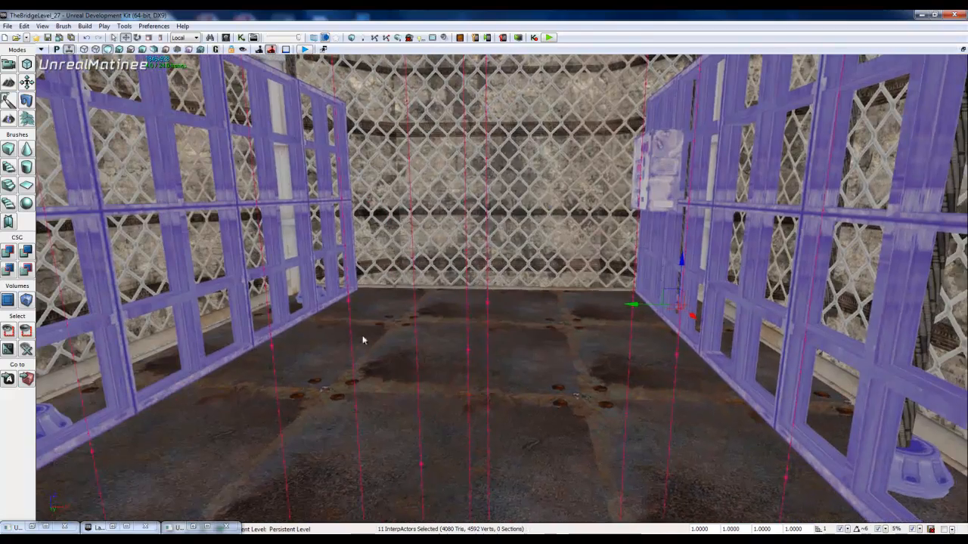
pyautogui.click(193, 527)
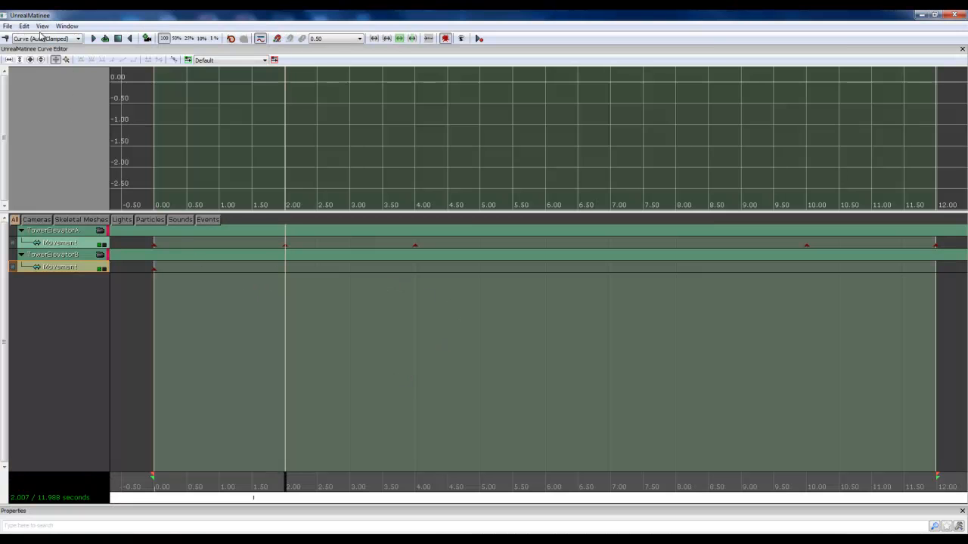
# Step: Add keys on TowerElevatorB's Movement track at about 2.00 and 4.00 seconds
pyautogui.press('Return')
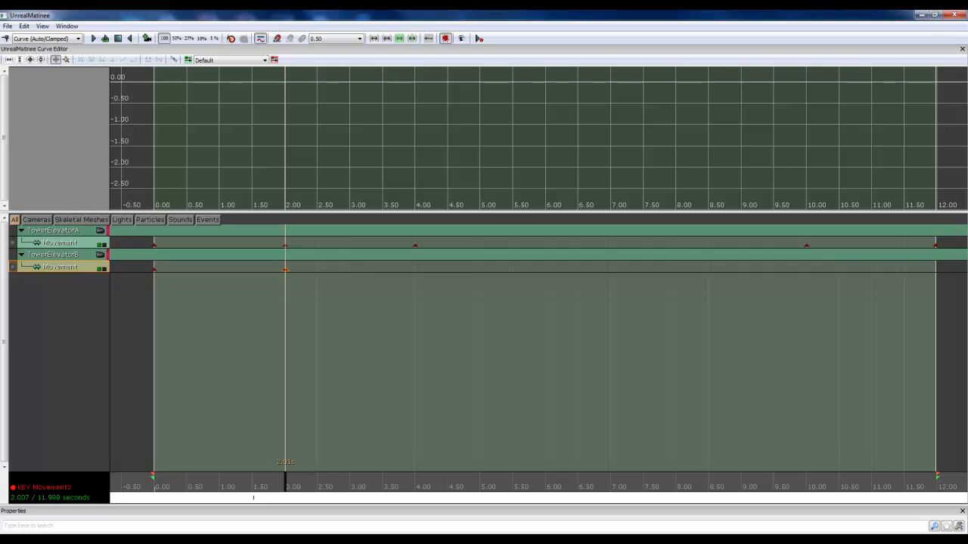
pyautogui.moveTo(285, 487); pyautogui.dragTo(417, 493)
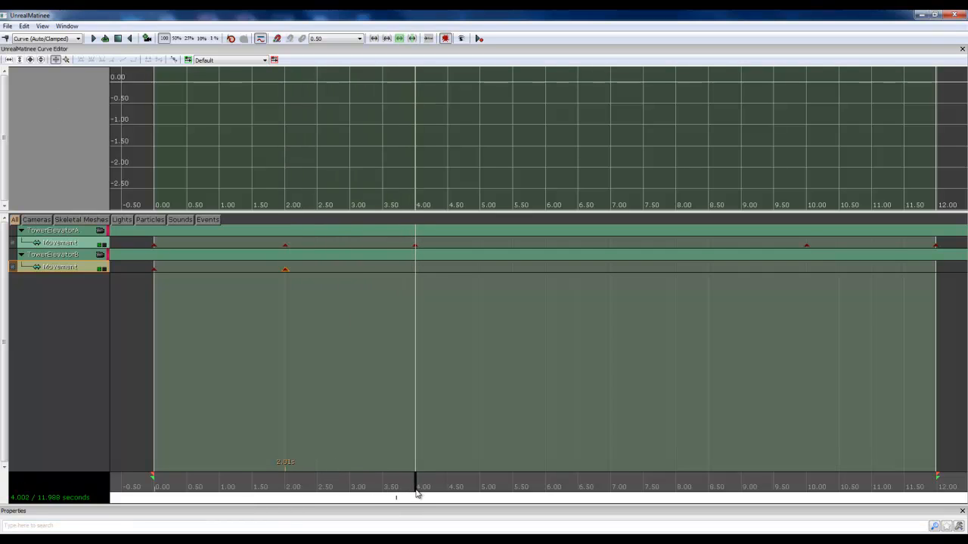
pyautogui.click(6, 39)
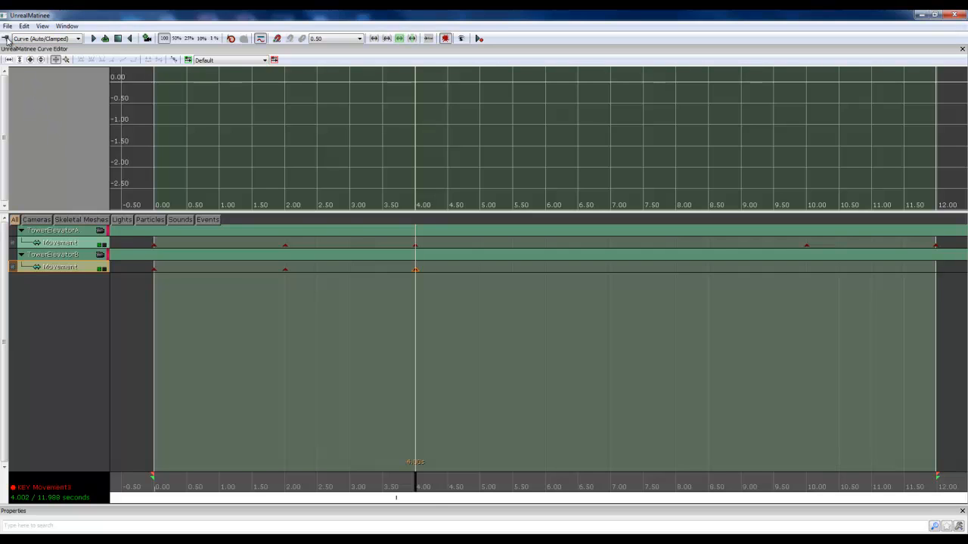
# Step: Set the Matinee time position to about 10.00 seconds and raise the selected railings and fittings to the platform at the upper floor
pyautogui.moveTo(416, 484); pyautogui.dragTo(807, 486)
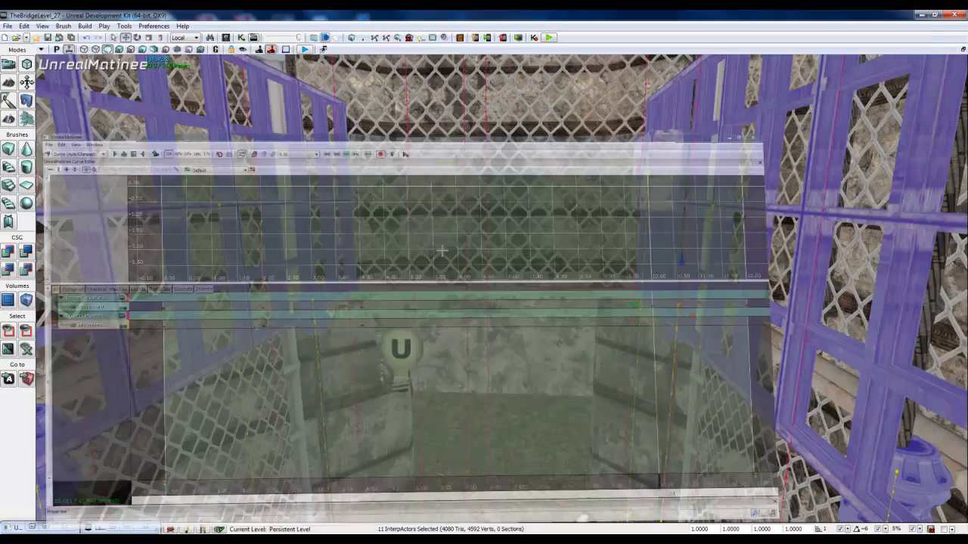
pyautogui.click(921, 15)
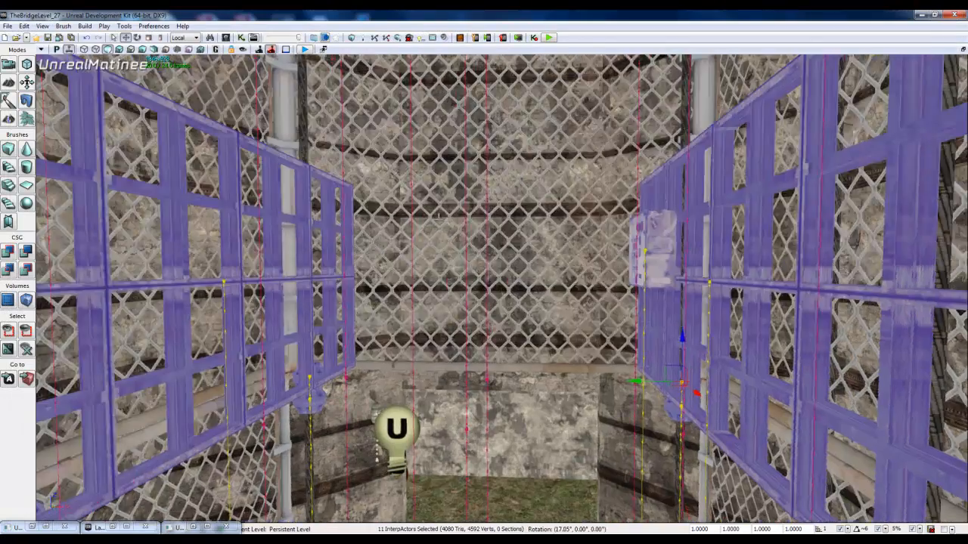
pyautogui.moveTo(421, 51); pyautogui.dragTo(485, 342, button='right')
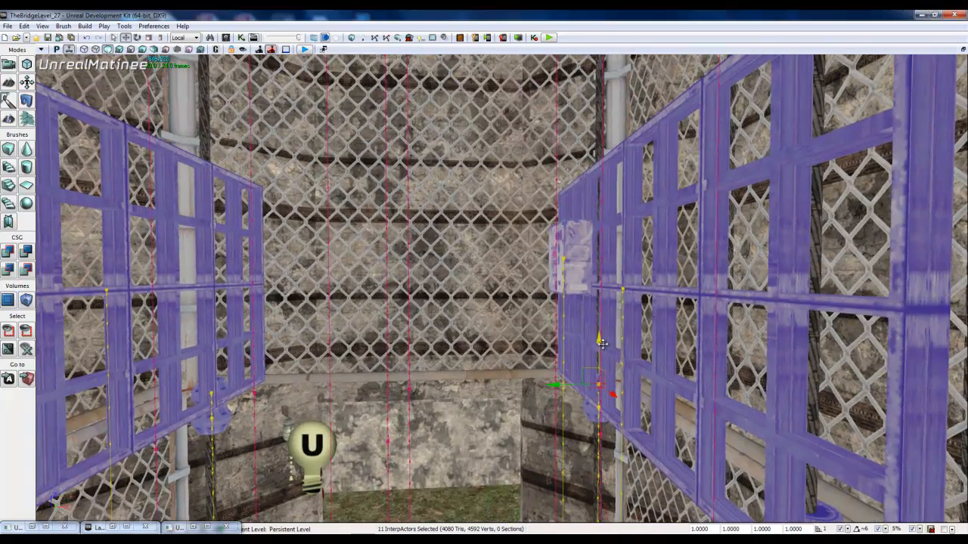
pyautogui.moveTo(600, 341); pyautogui.dragTo(609, 11)
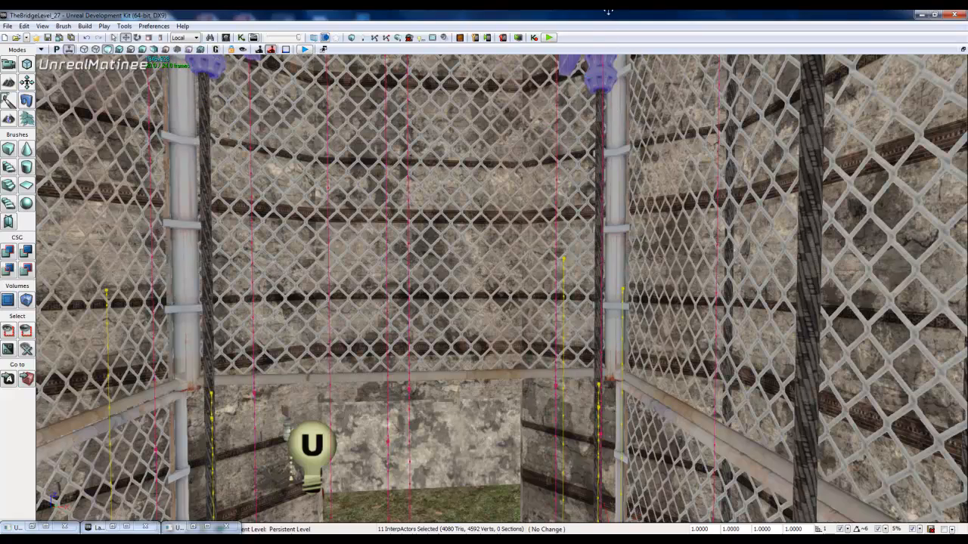
pyautogui.moveTo(612, 204); pyautogui.dragTo(503, 425, button='right')
pyautogui.moveTo(490, 419); pyautogui.dragTo(514, 65)
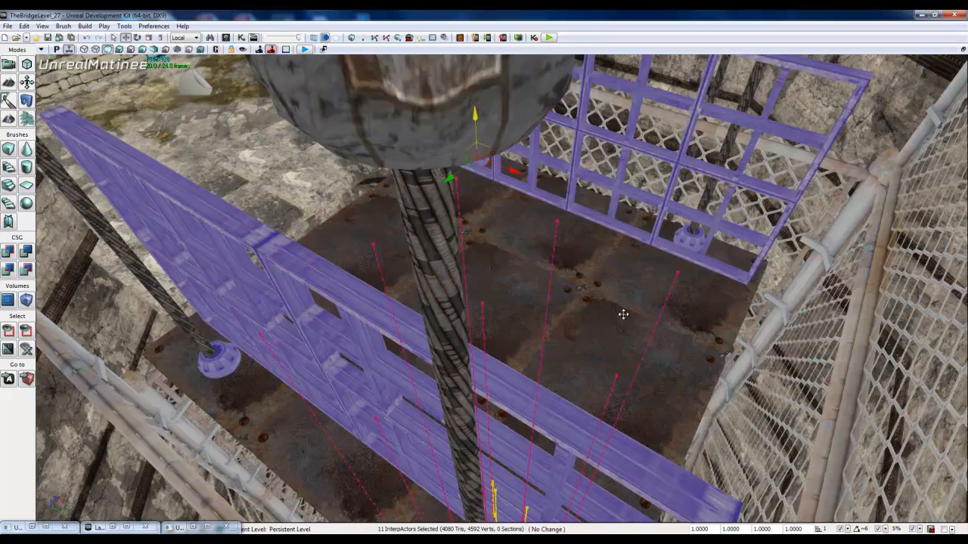
# Step: Lower the raised railings and fittings slightly to seat them on the upper platform, and return to the Matinee timeline
pyautogui.moveTo(623, 315); pyautogui.dragTo(447, 143, button='right')
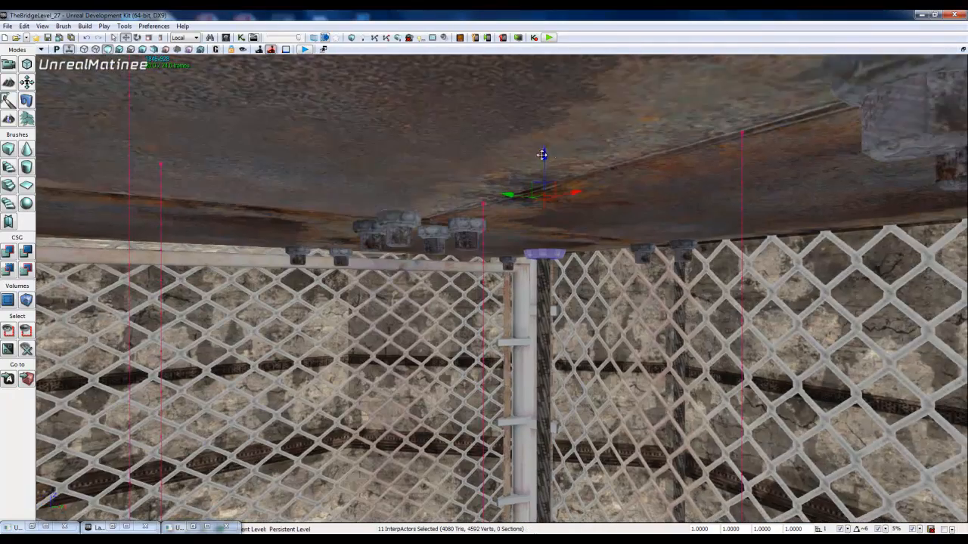
pyautogui.moveTo(544, 153); pyautogui.dragTo(547, 163)
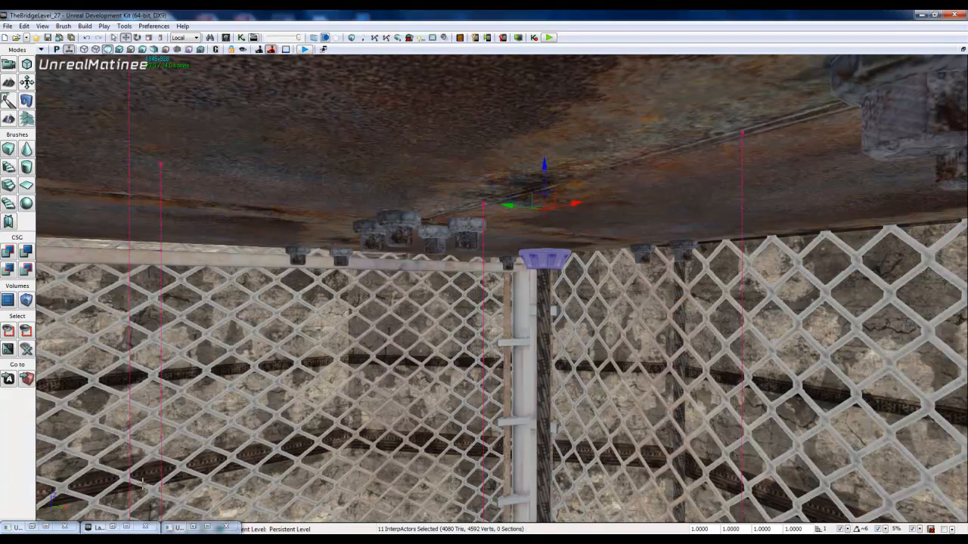
pyautogui.click(195, 528)
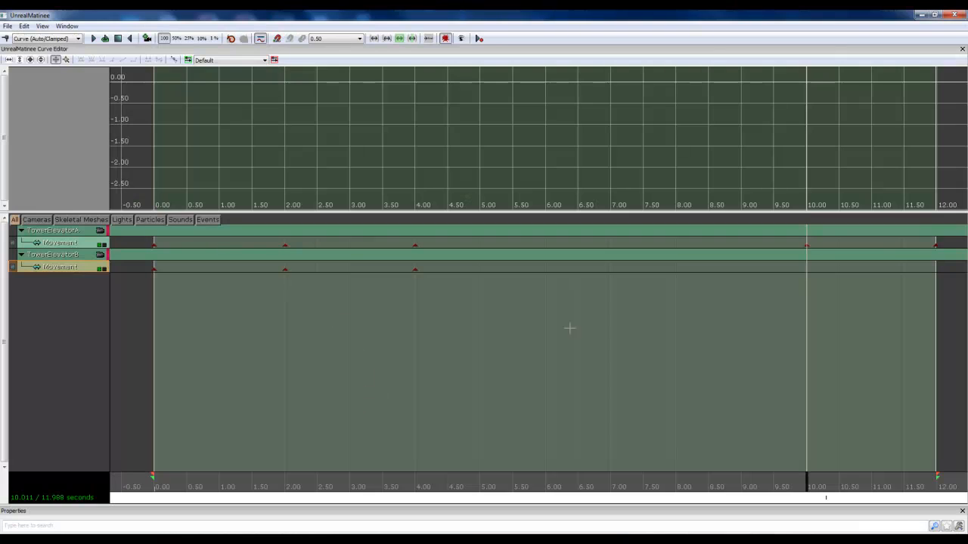
# Step: Add keys on TowerElevatorB's Movement track at about 10.01 and 11.99 seconds
pyautogui.press('Return')
pyautogui.moveTo(806, 486); pyautogui.dragTo(937, 487)
pyautogui.click(7, 38)
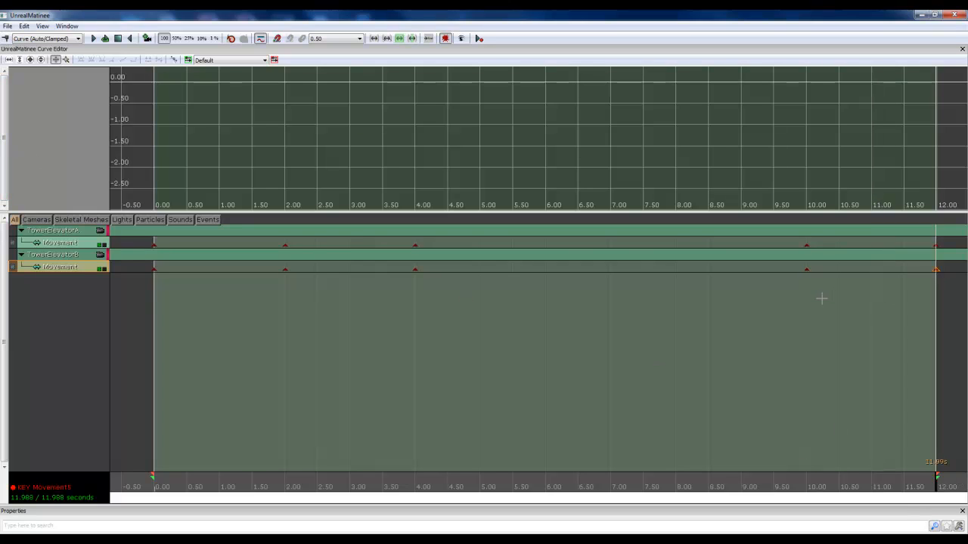
# Step: Set the time of TowerElevatorA's fourth Movement key to exactly 10 seconds
pyautogui.click(807, 244)
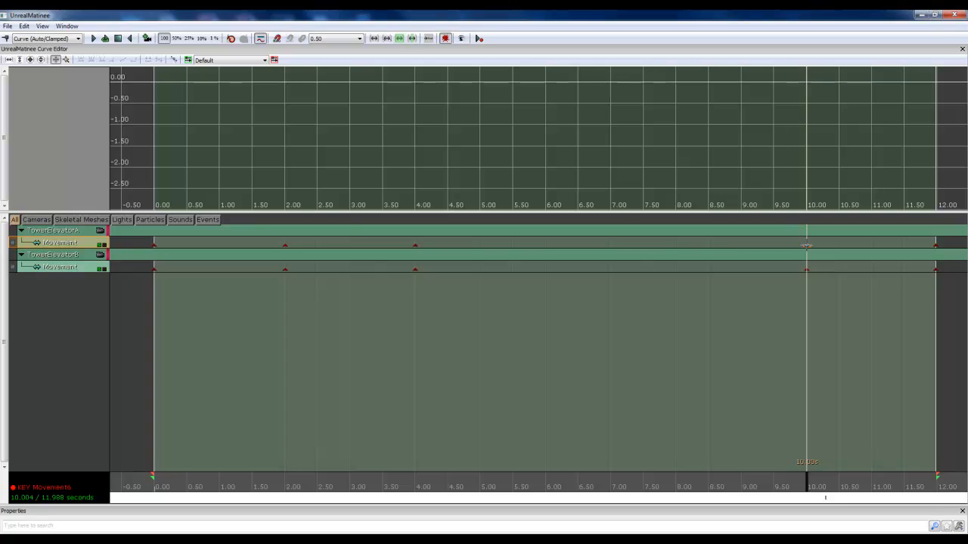
pyautogui.rightClick(807, 243)
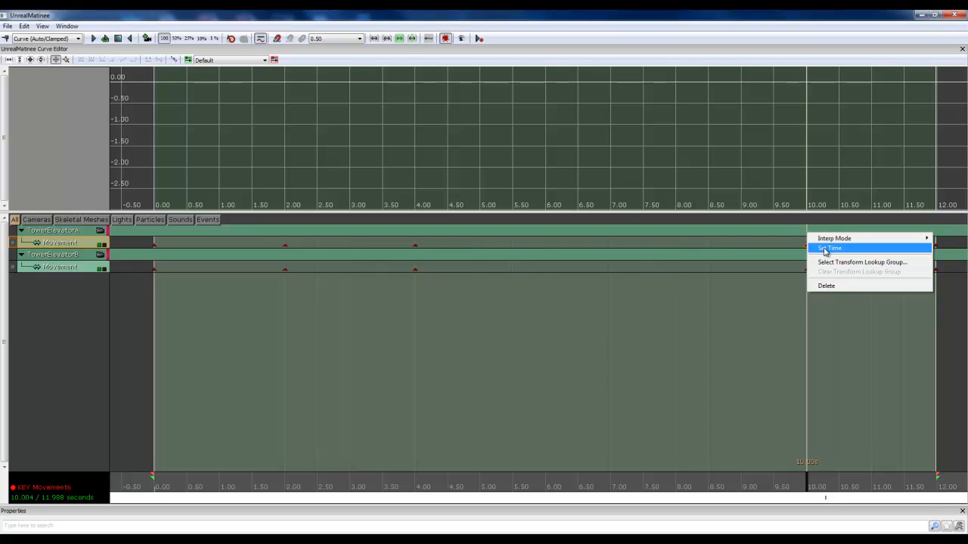
pyautogui.click(829, 248)
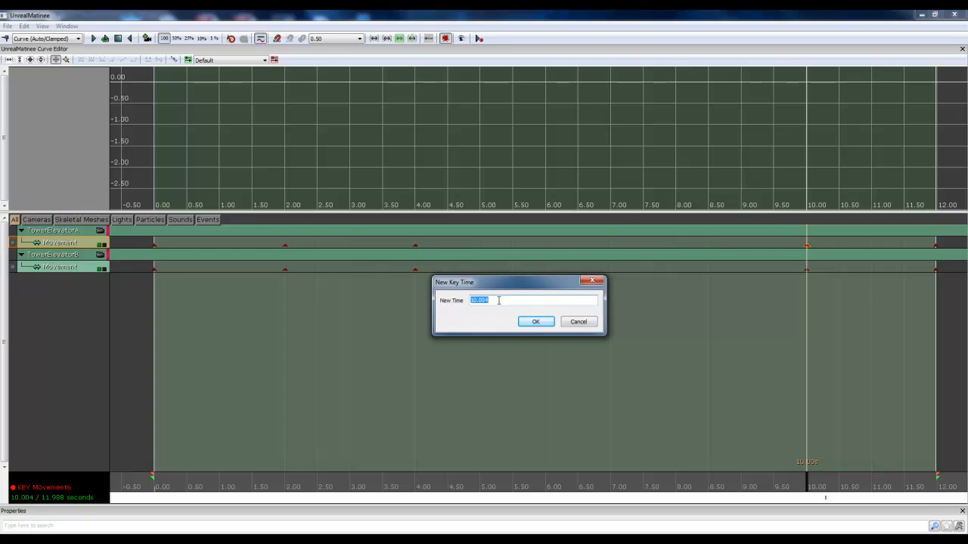
pyautogui.write('10')
pyautogui.click(532, 322)
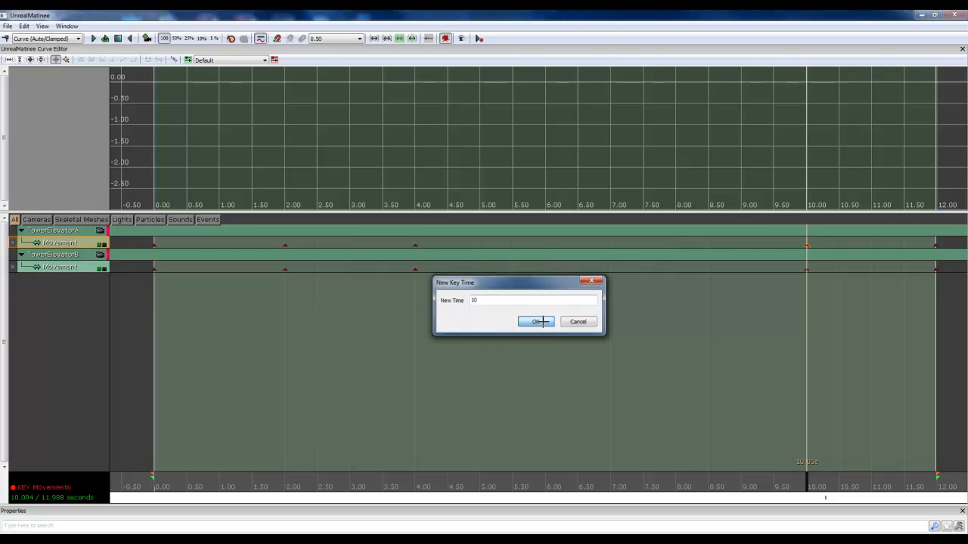
# Step: Set the time of TowerElevatorB's fourth Movement key to exactly 10 seconds
pyautogui.click(807, 270)
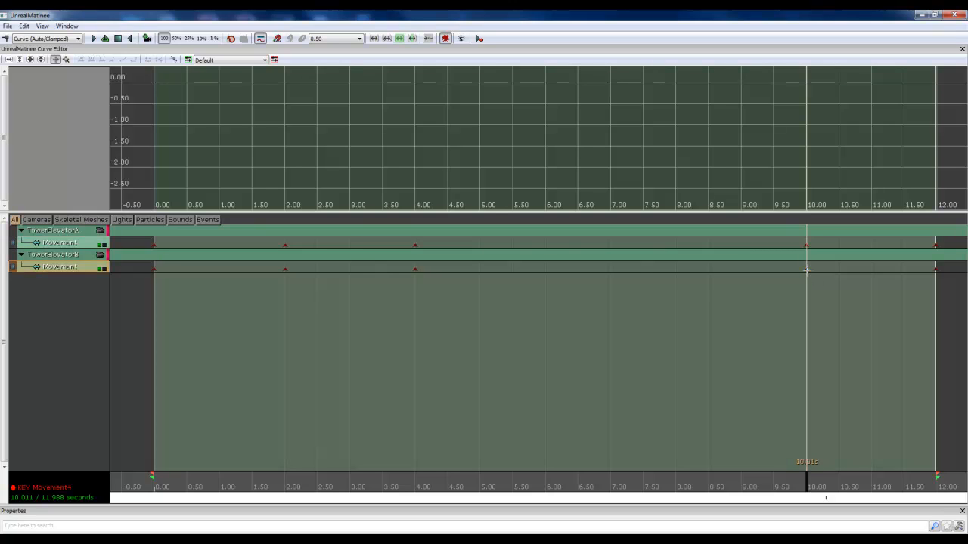
pyautogui.rightClick(807, 270)
pyautogui.click(818, 272)
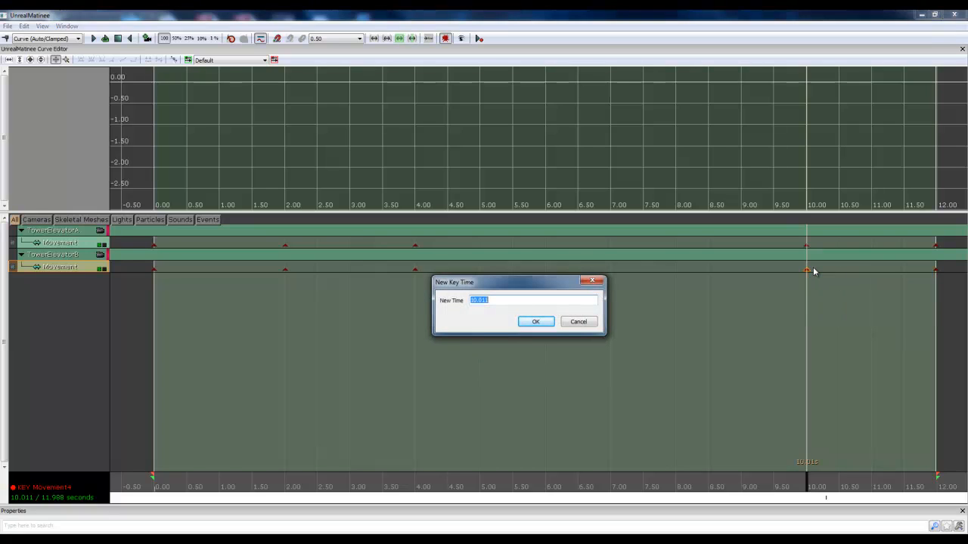
pyautogui.write('10')
pyautogui.press('Return')
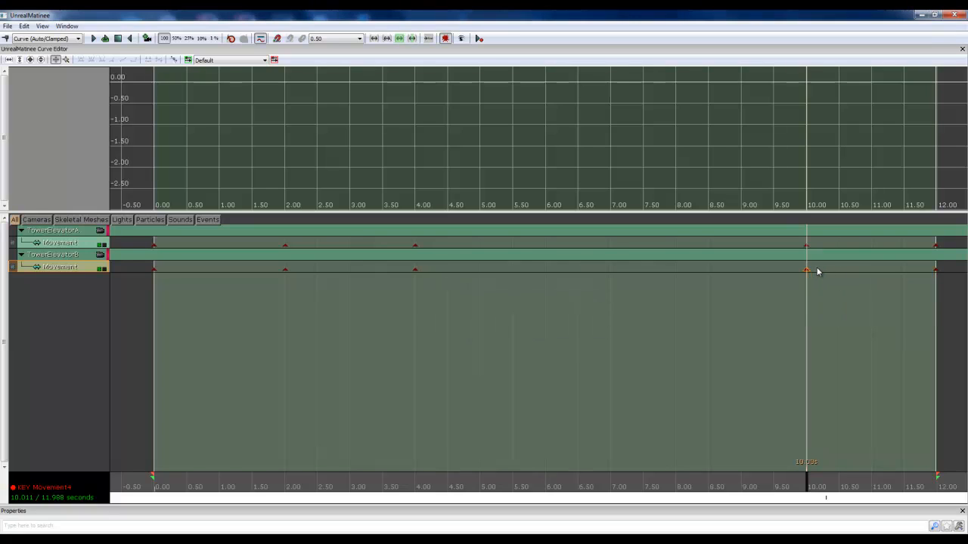
# Step: Set the time of TowerElevatorA's third Movement key to exactly 4 seconds
pyautogui.click(415, 245)
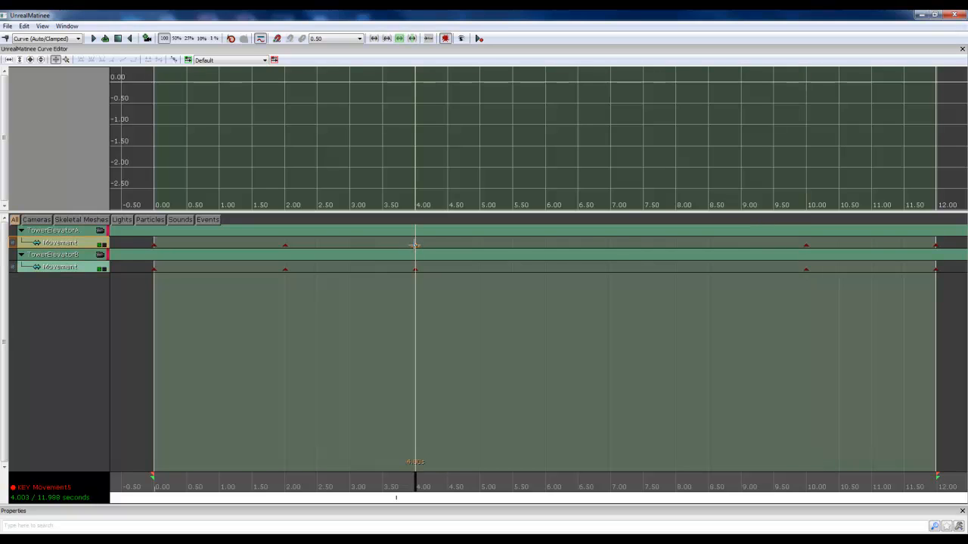
pyautogui.rightClick(415, 245)
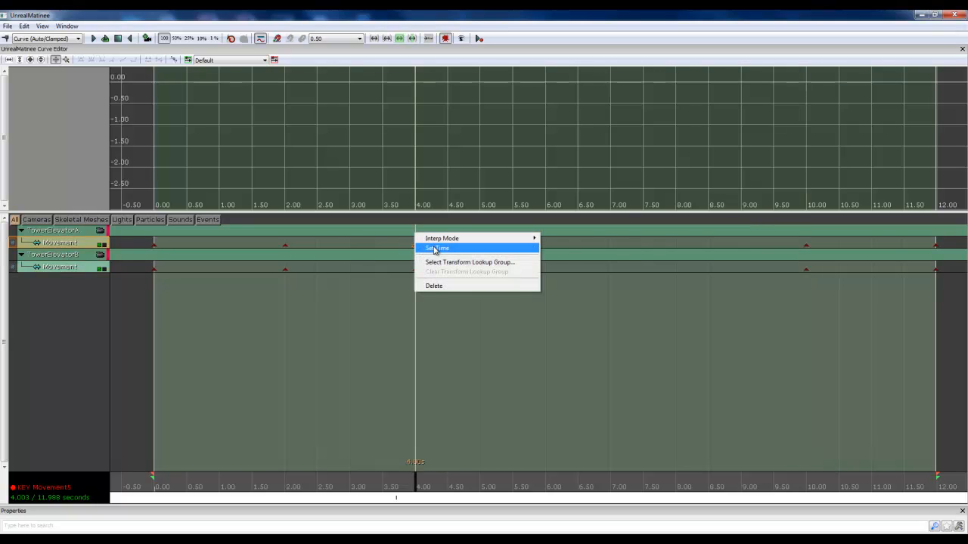
pyautogui.click(435, 250)
pyautogui.write('4')
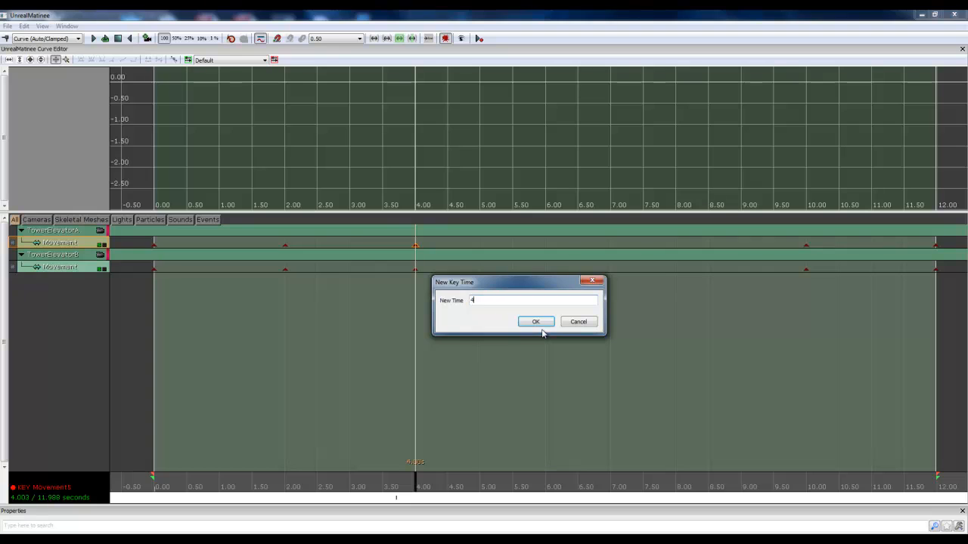
pyautogui.click(537, 324)
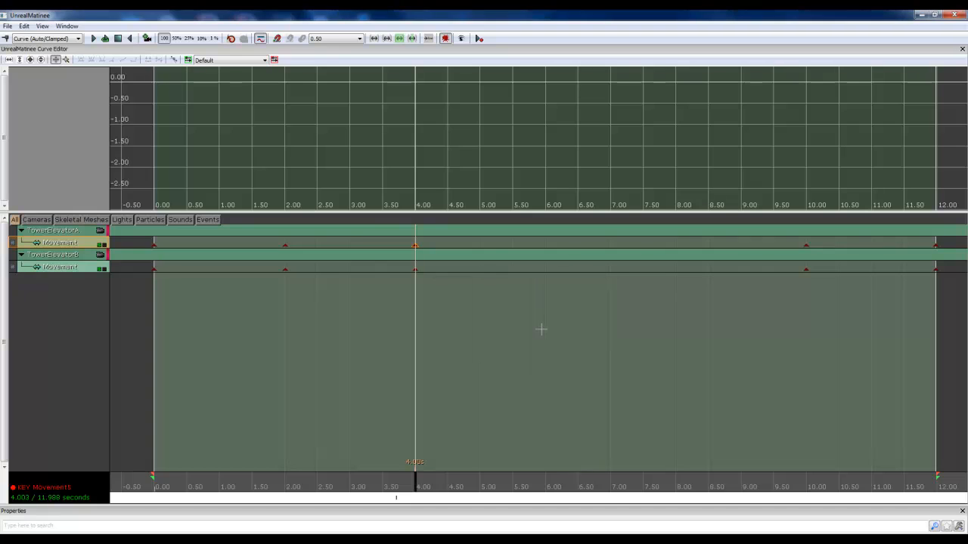
# Step: Set the time of TowerElevatorB's third Movement key to exactly 4 seconds
pyautogui.click(415, 268)
pyautogui.rightClick(416, 269)
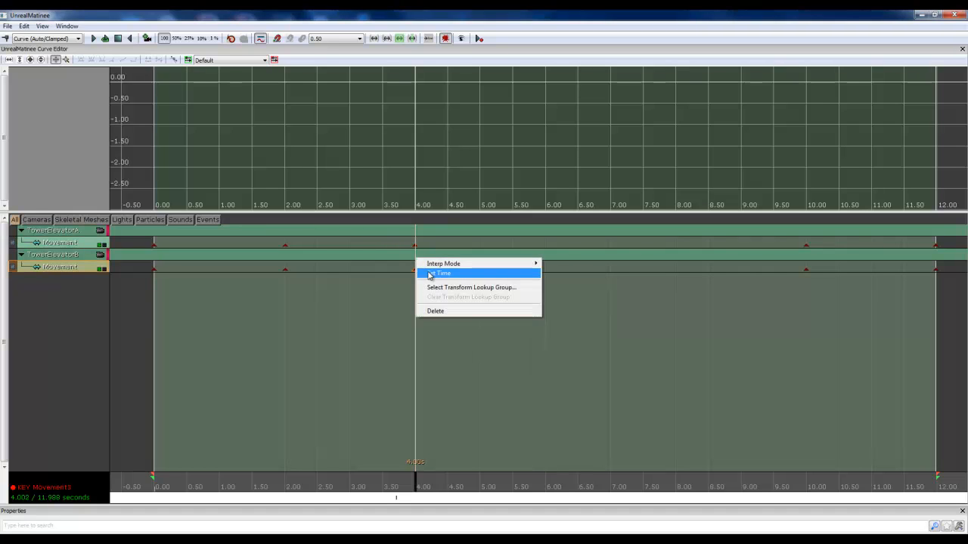
pyautogui.click(433, 274)
pyautogui.write('4')
pyautogui.press('Return')
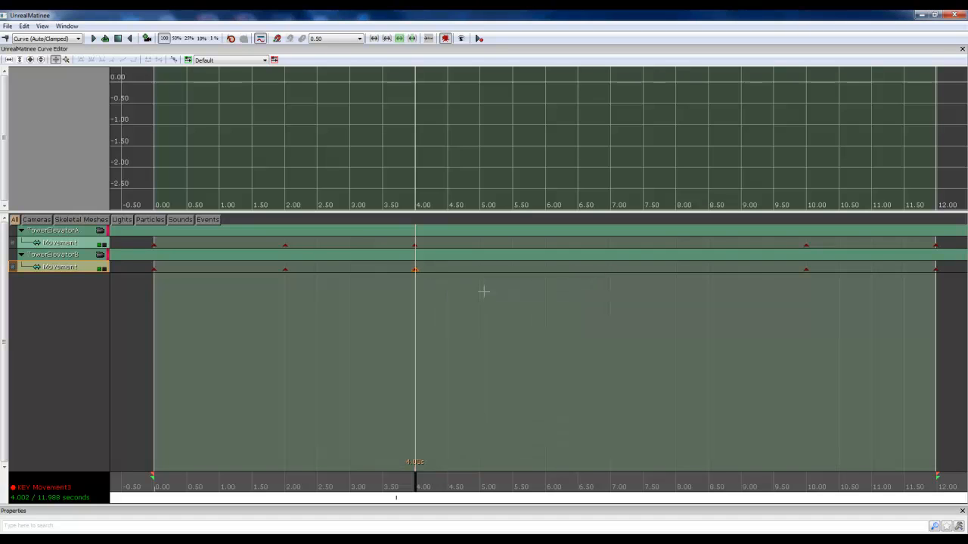
# Step: Set the time of TowerElevatorA's second Movement key to exactly 2 seconds
pyautogui.click(286, 244)
pyautogui.rightClick(285, 244)
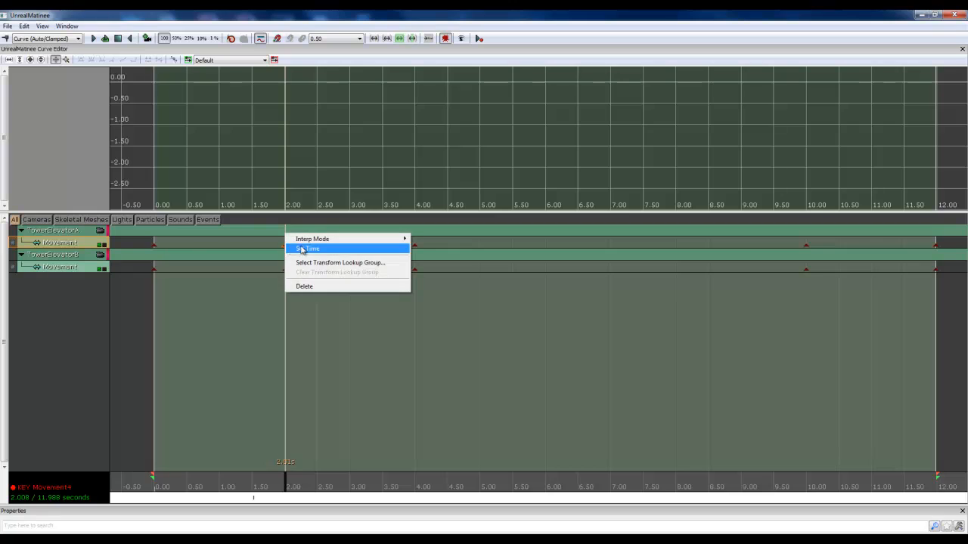
pyautogui.click(307, 250)
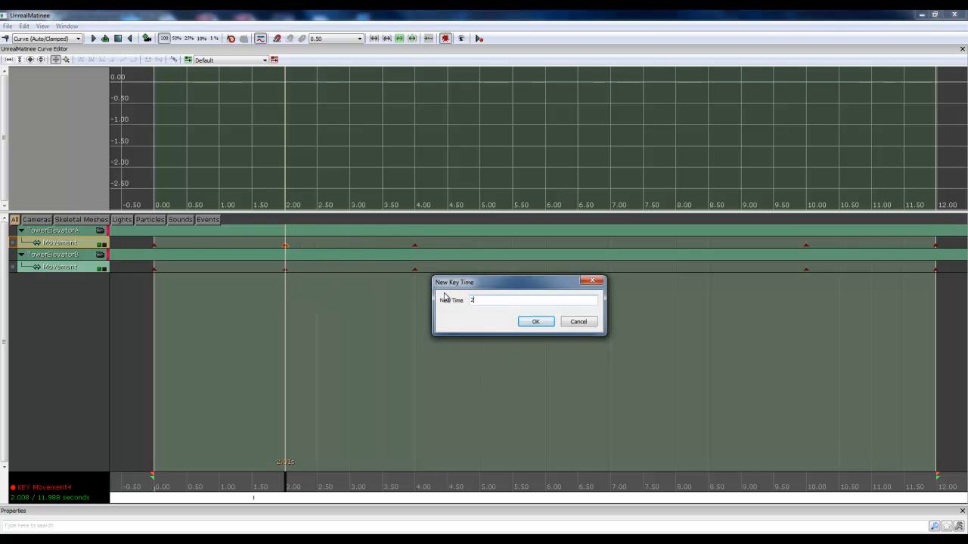
pyautogui.write('2')
pyautogui.press('Return')
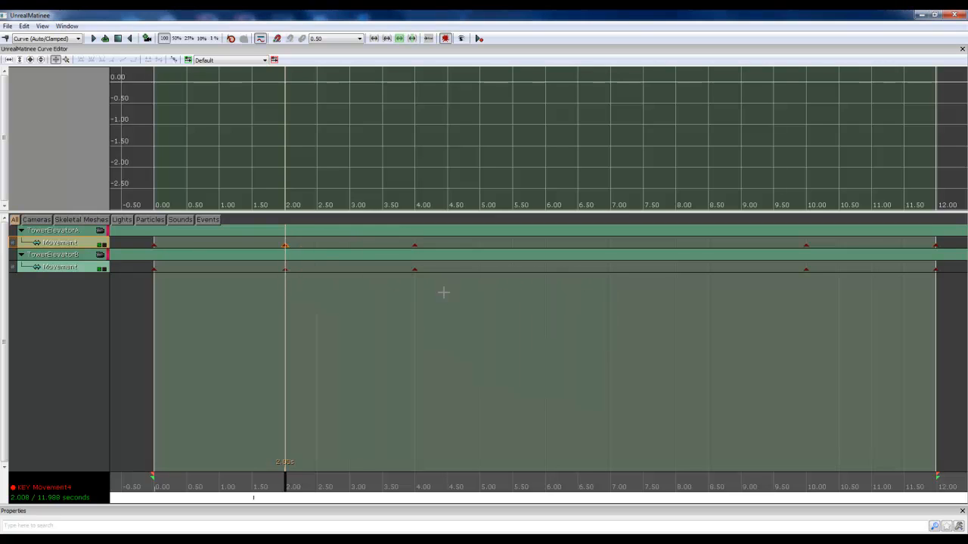
# Step: Set the time of TowerElevatorB's second Movement key to exactly 2 seconds
pyautogui.click(285, 269)
pyautogui.rightClick(286, 270)
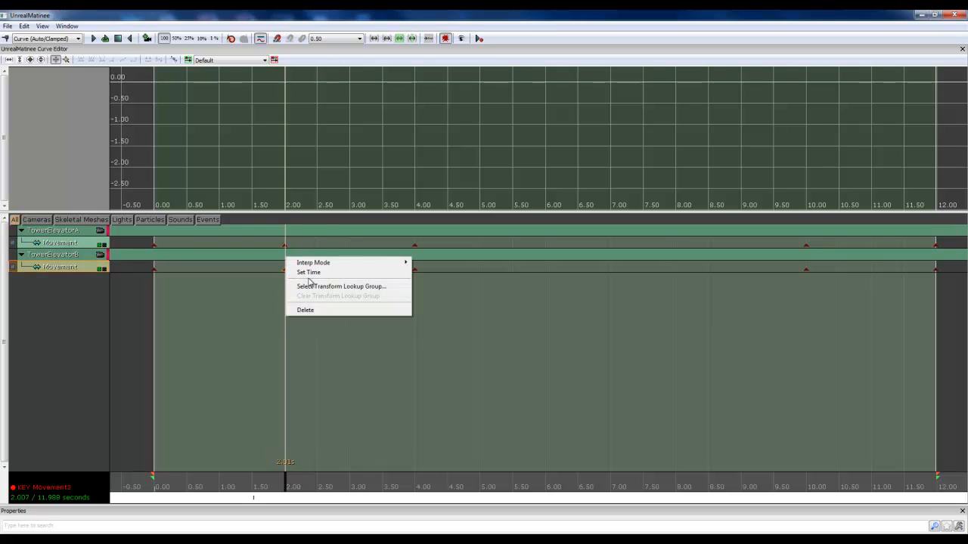
pyautogui.click(314, 273)
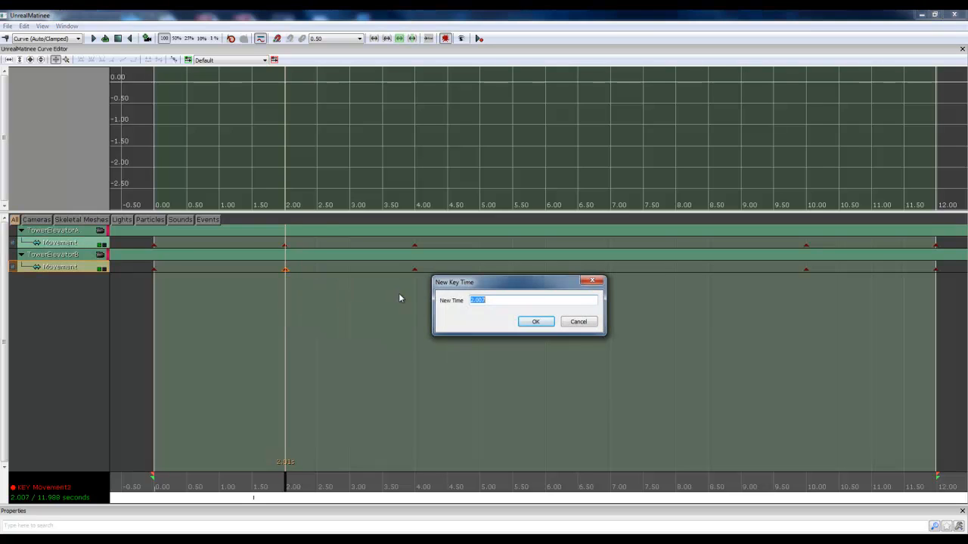
pyautogui.press('Return')
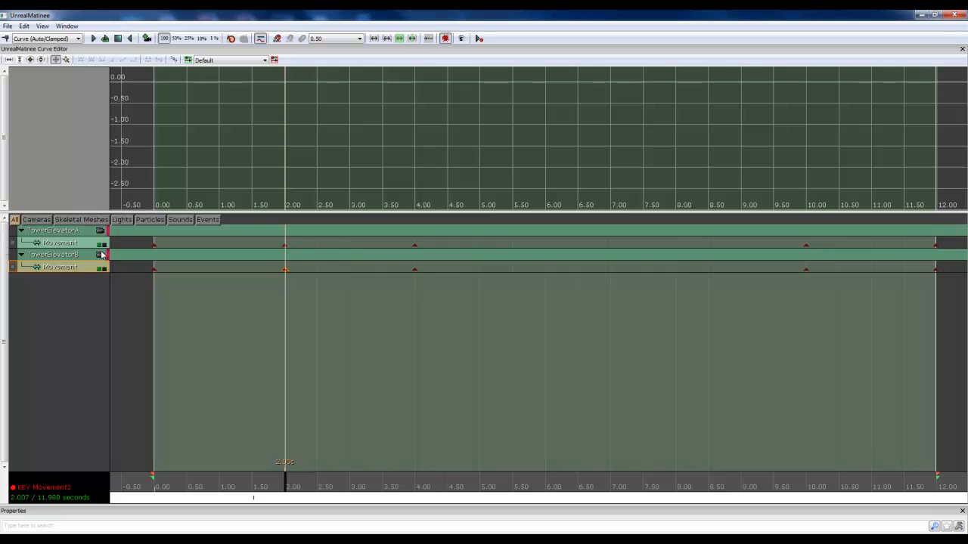
# Step: Return to the 0.00-second keys and play the elevator animation in a narrowed Matinee window beside a view down the shaft
pyautogui.click(153, 244)
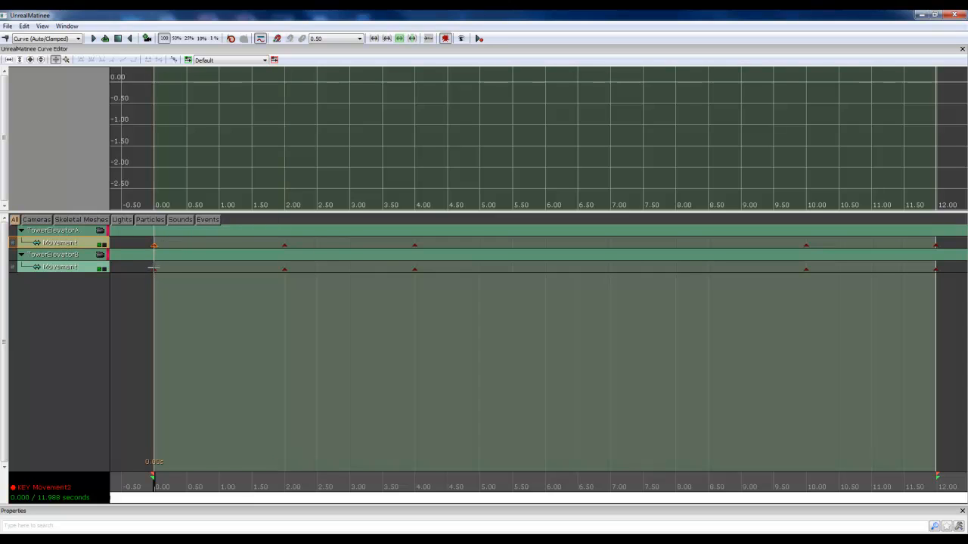
pyautogui.click(153, 269)
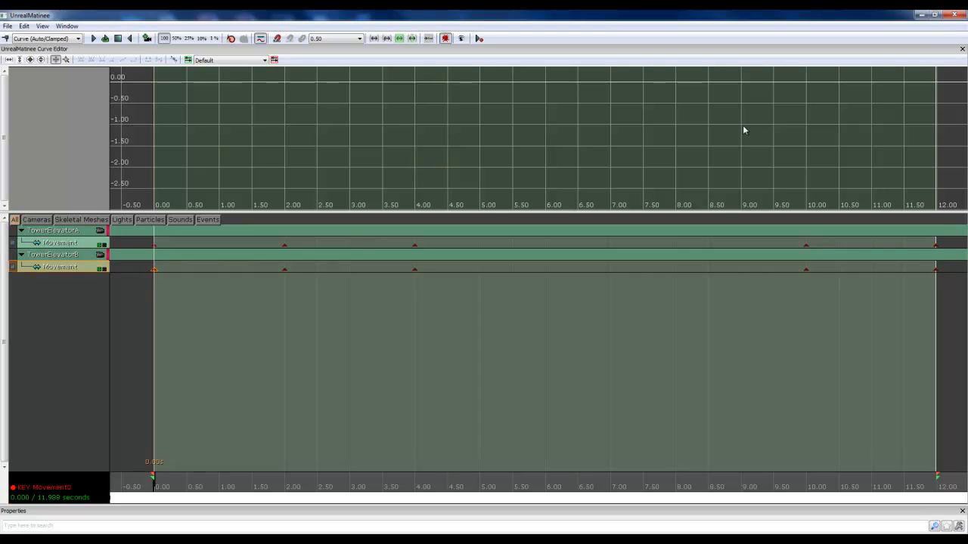
pyautogui.click(921, 14)
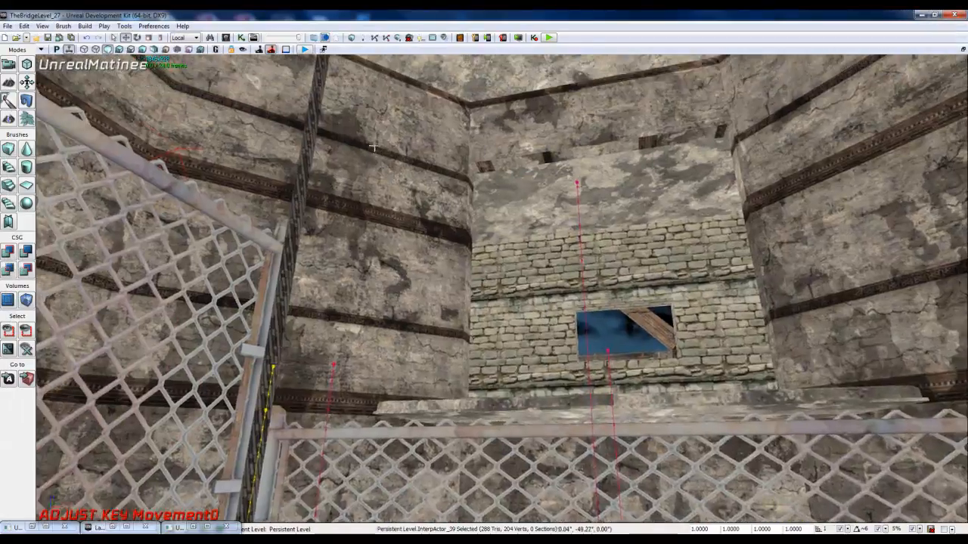
pyautogui.moveTo(373, 147); pyautogui.dragTo(857, 527, button='right')
pyautogui.press('s')
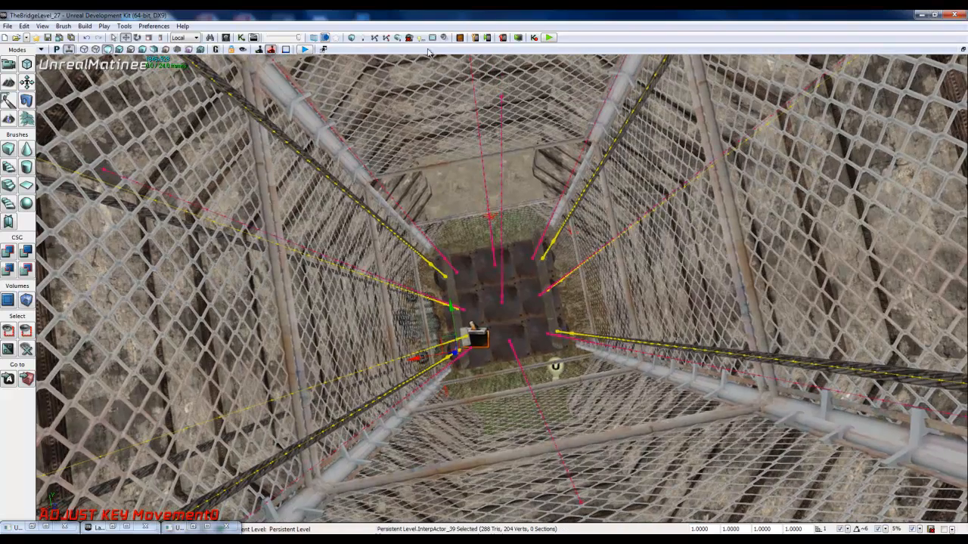
pyautogui.click(192, 527)
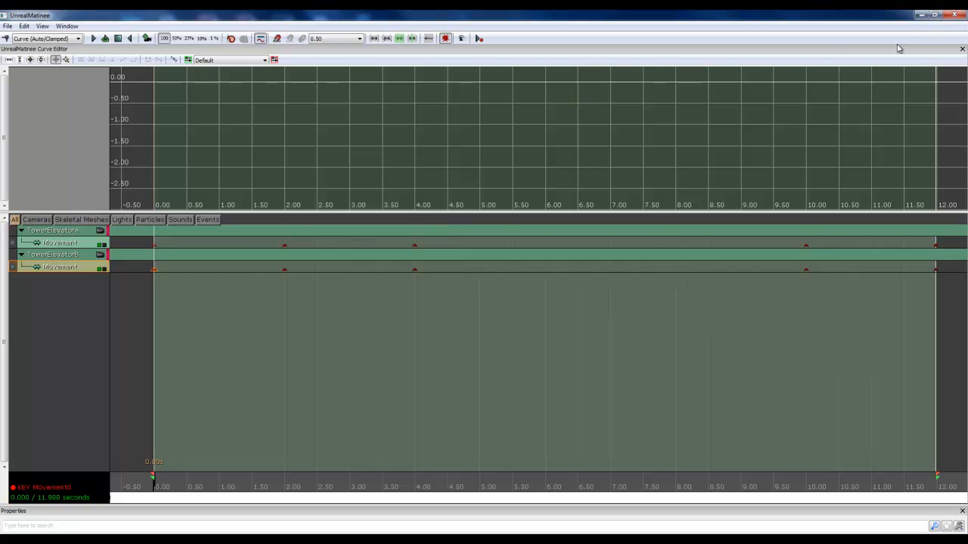
pyautogui.click(935, 14)
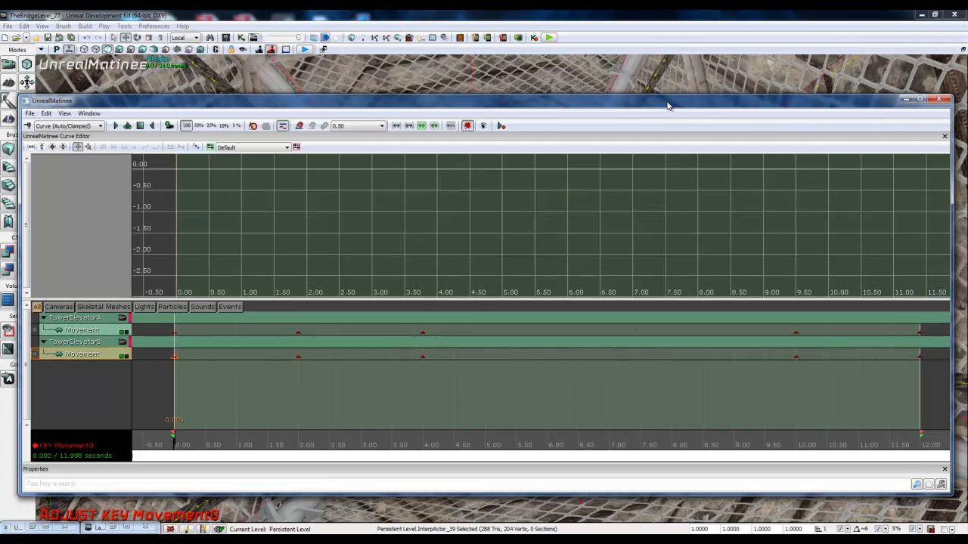
pyautogui.moveTo(951, 134); pyautogui.dragTo(281, 135)
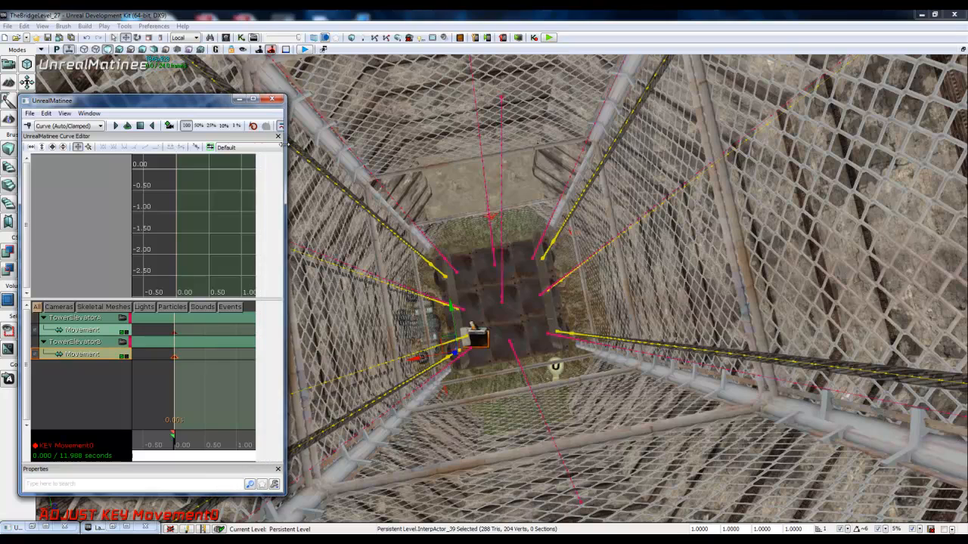
pyautogui.click(116, 127)
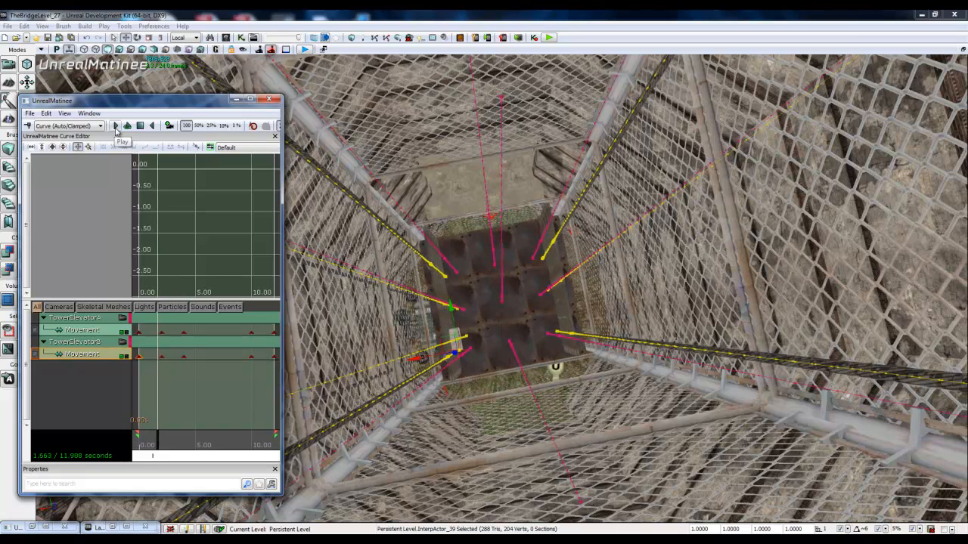
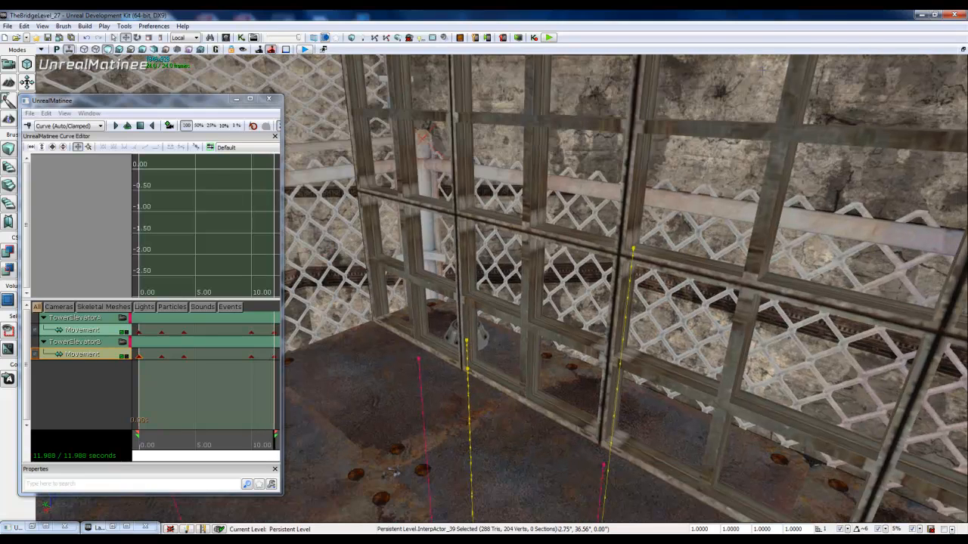
# Step: Play the elevator animation in reverse back to its start, viewing the elevator from the front beside a widened Matinee window
pyautogui.click(151, 130)
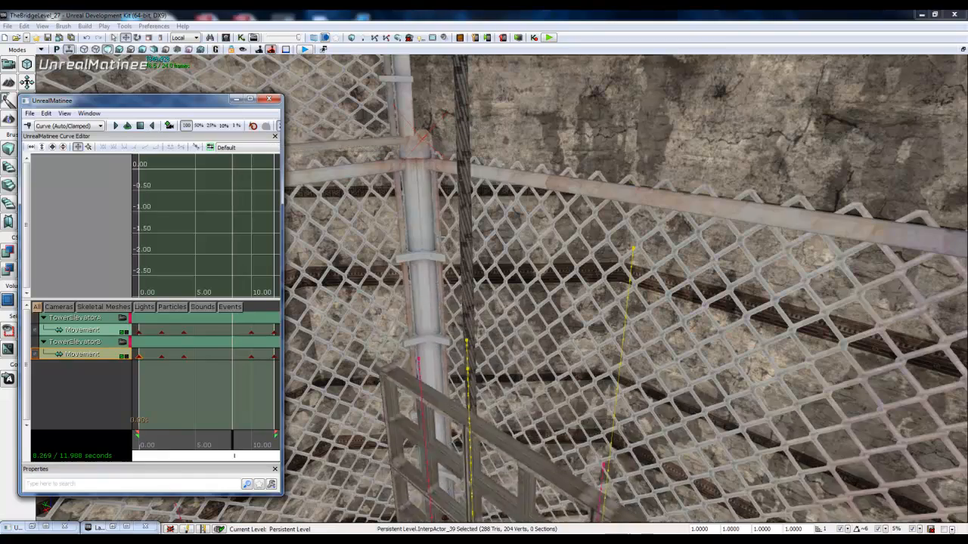
pyautogui.moveTo(423, 242); pyautogui.dragTo(605, 363, button='right')
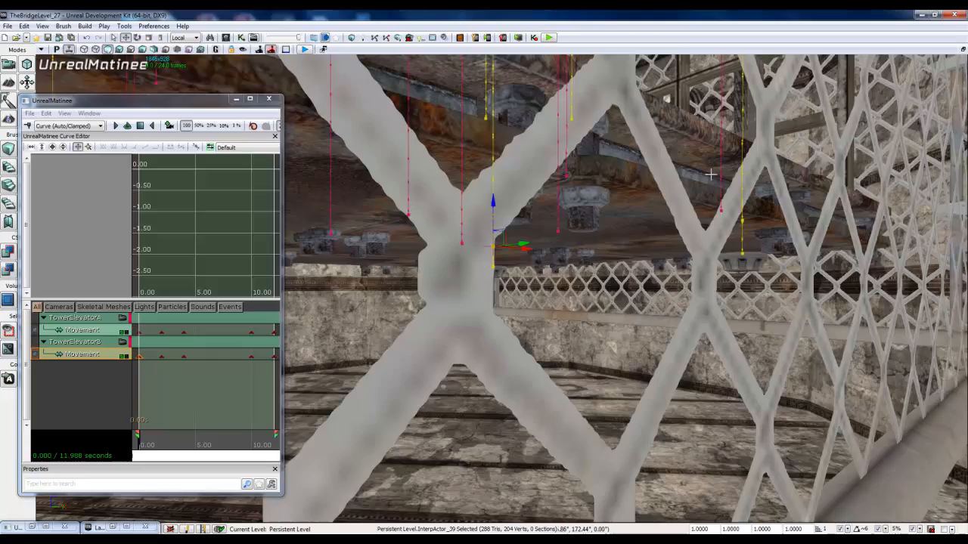
pyautogui.moveTo(711, 175); pyautogui.dragTo(932, 196, button='right')
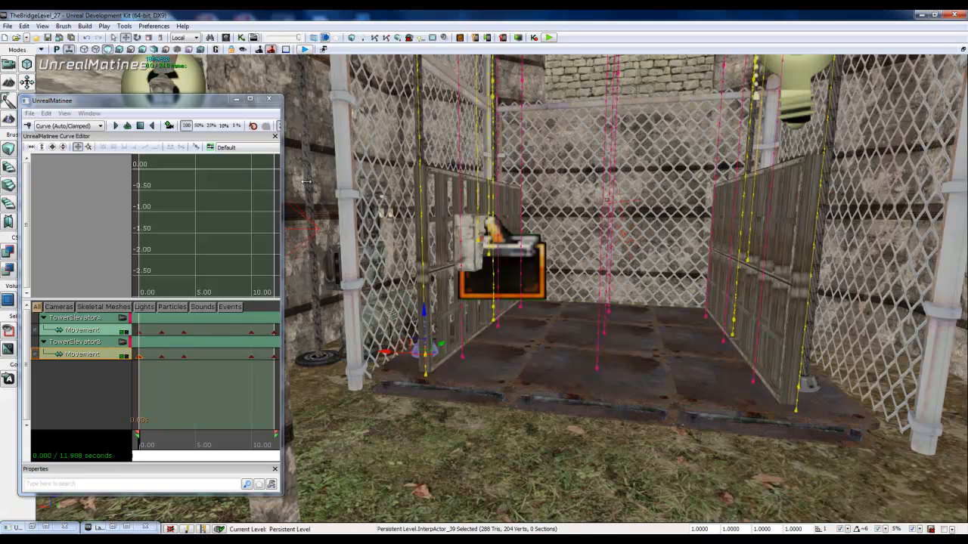
pyautogui.moveTo(282, 195); pyautogui.dragTo(543, 165)
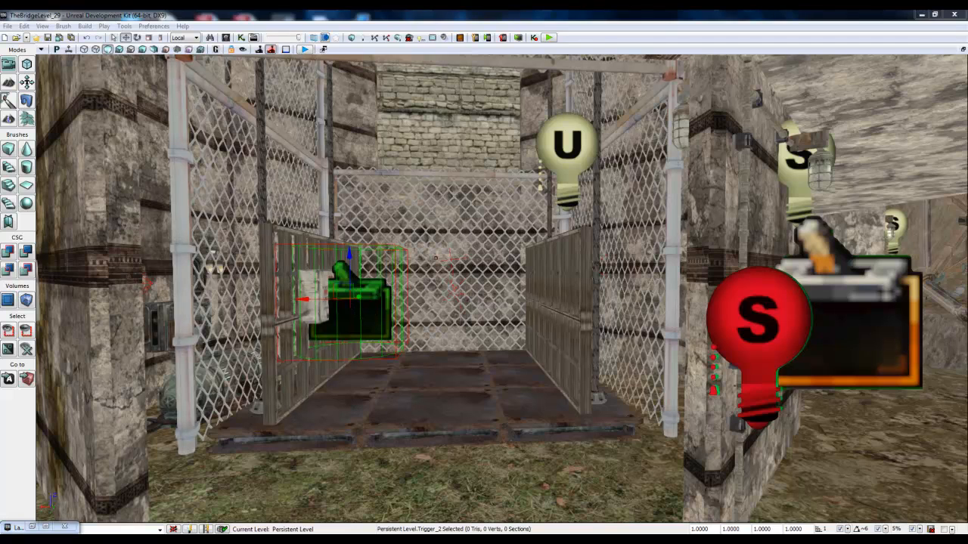
# Step: In the TowerElevator sub-sequence, set the Trigger_2 Used event's Max Trigger Count to 0 and Re Trigger Delay to 1
pyautogui.moveTo(0, 50); pyautogui.dragTo(525, 69)
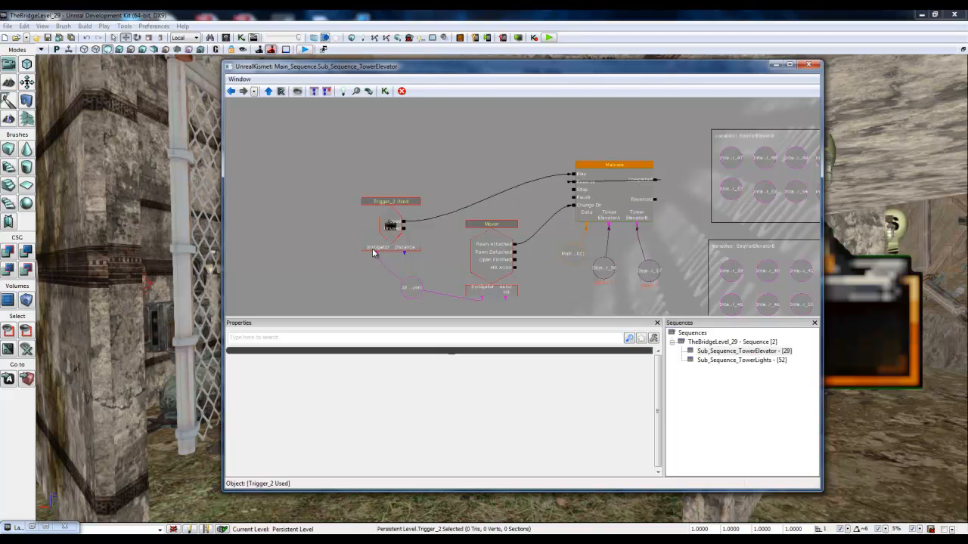
pyautogui.click(411, 288)
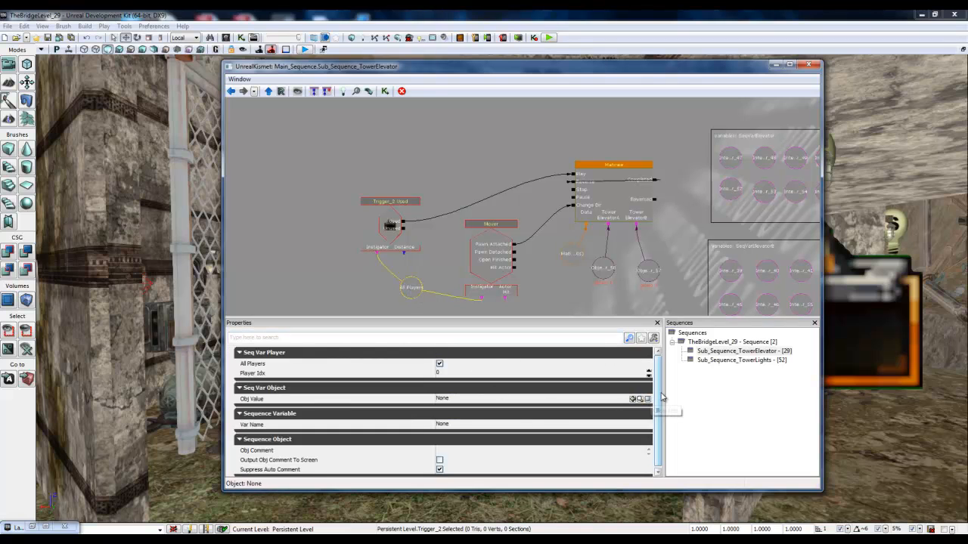
pyautogui.moveTo(659, 408); pyautogui.dragTo(660, 413)
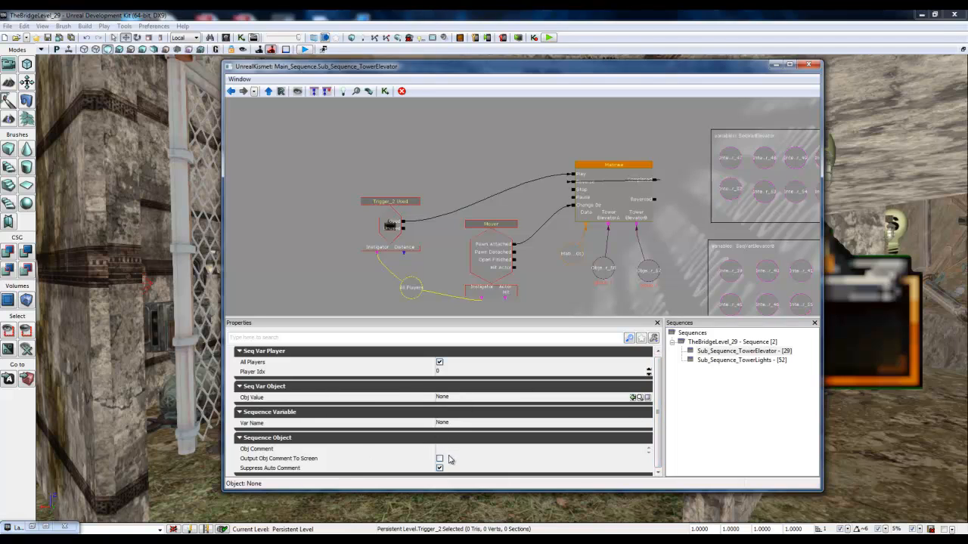
pyautogui.click(390, 236)
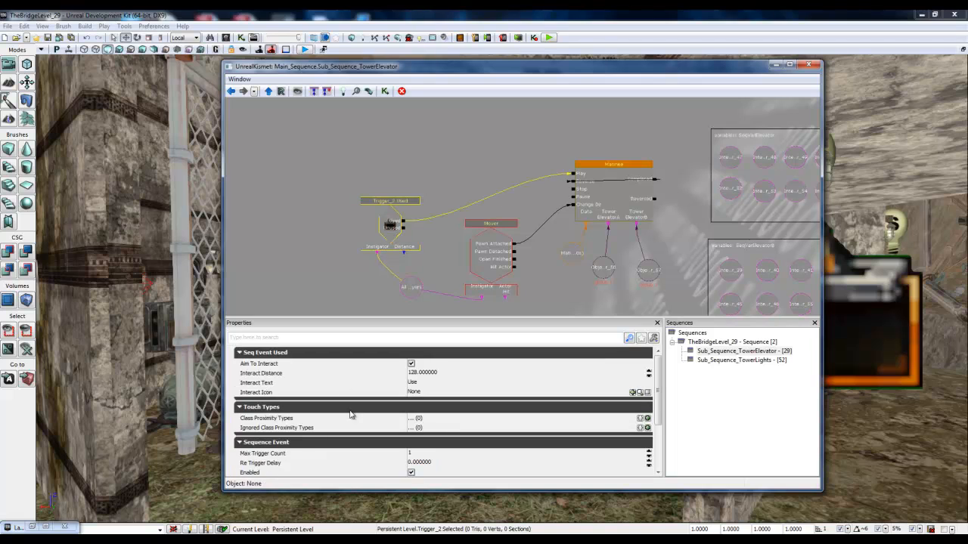
pyautogui.click(428, 456)
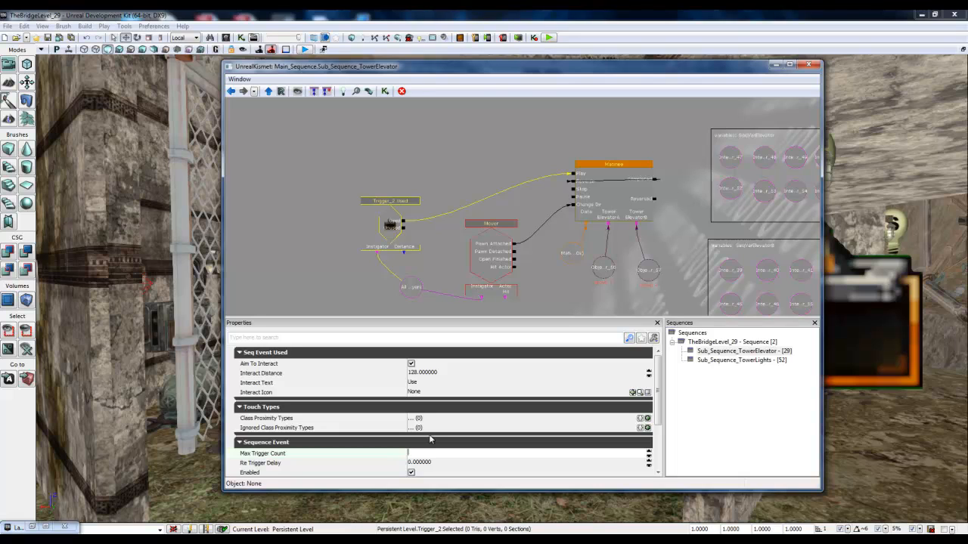
pyautogui.write('0')
pyautogui.click(439, 466)
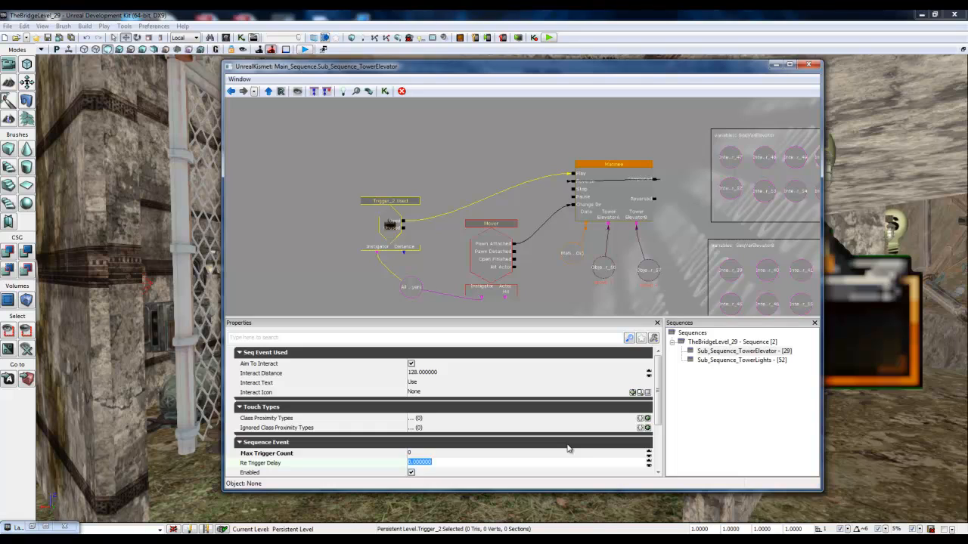
pyautogui.write('1')
pyautogui.click(426, 454)
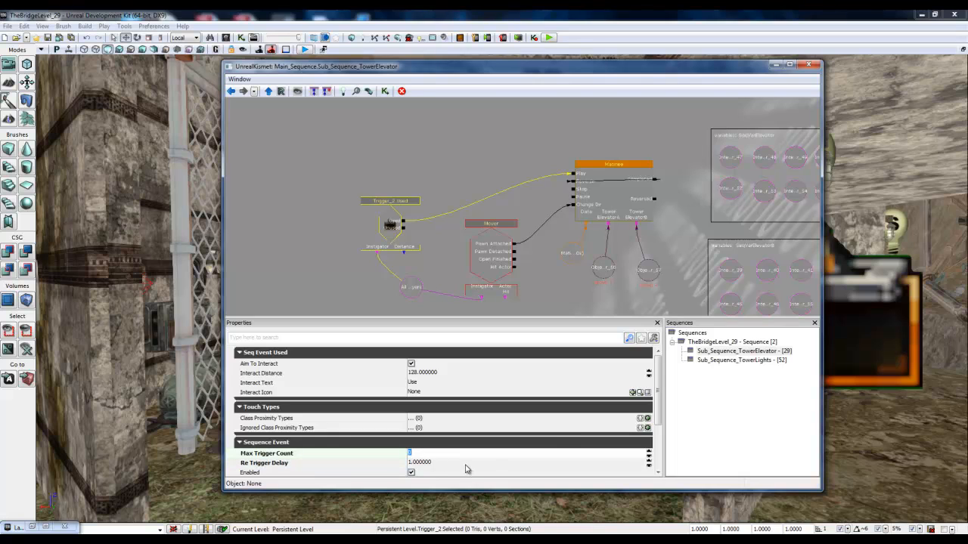
# Step: Review the remaining properties of the Trigger_2 Used event and close Kismet
pyautogui.moveTo(657, 407); pyautogui.dragTo(660, 454)
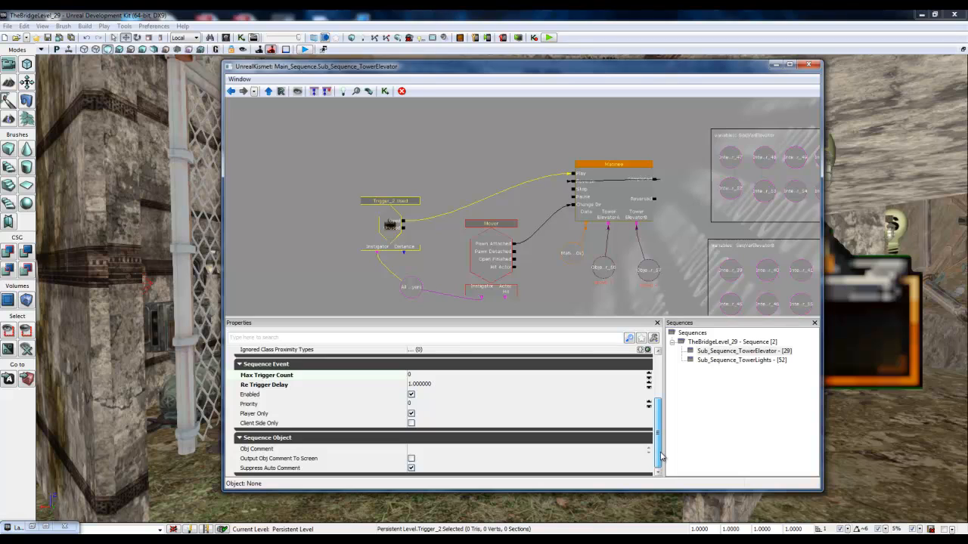
pyautogui.scroll(3, 540, 412)
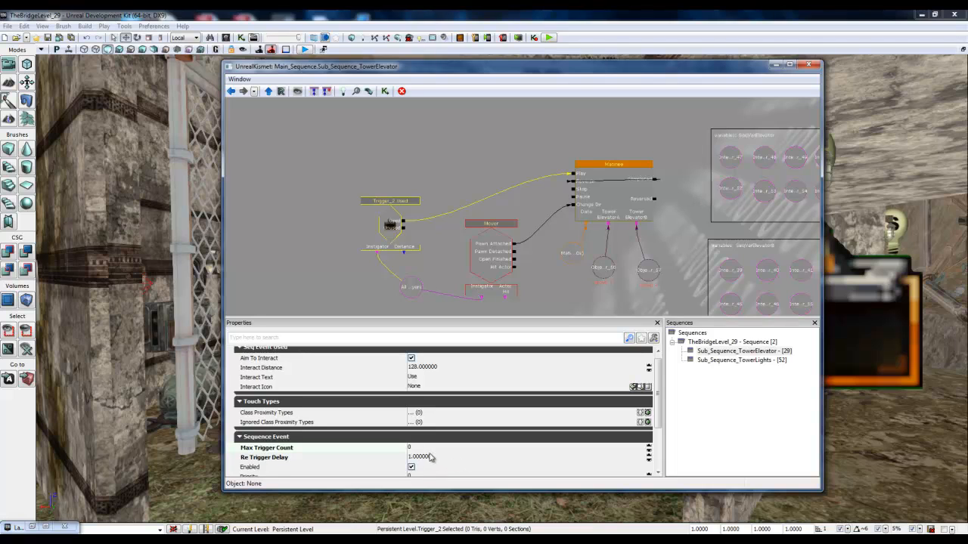
pyautogui.scroll(1, 422, 445)
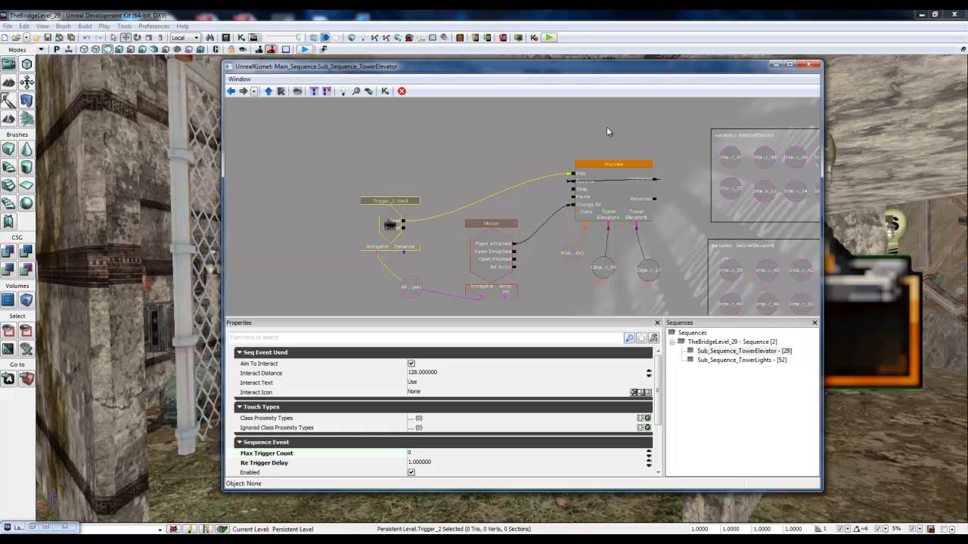
pyautogui.moveTo(578, 69); pyautogui.dragTo(525, 89)
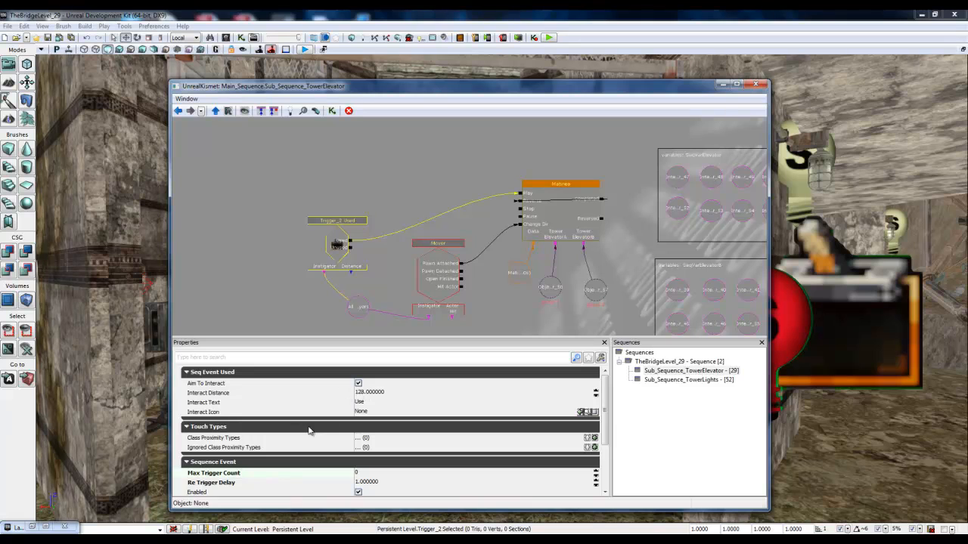
pyautogui.scroll(-3, 363, 432)
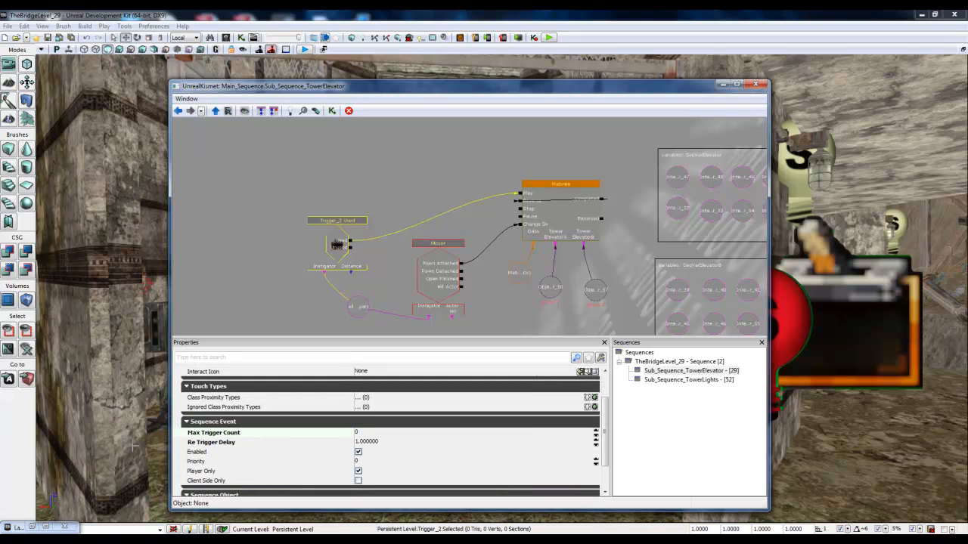
pyautogui.scroll(-3, 356, 465)
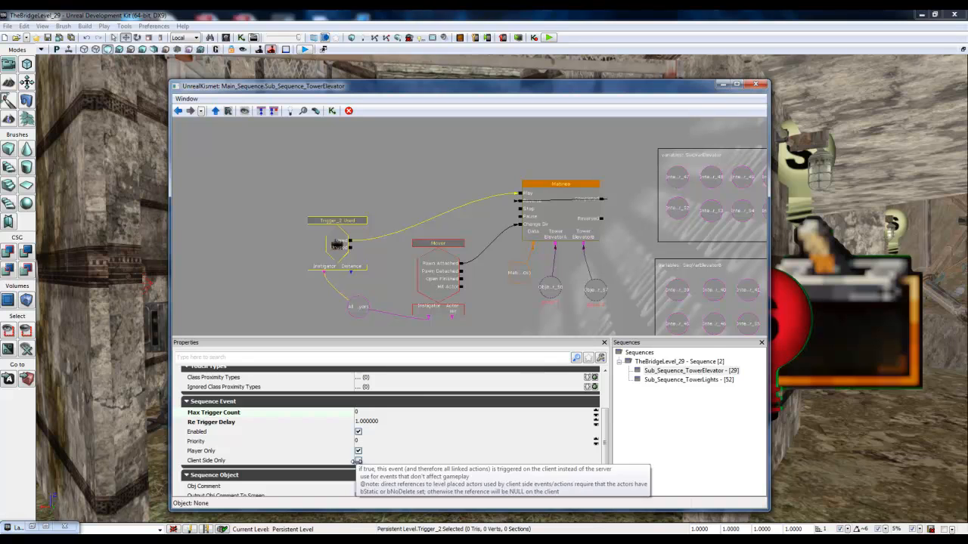
pyautogui.click(756, 84)
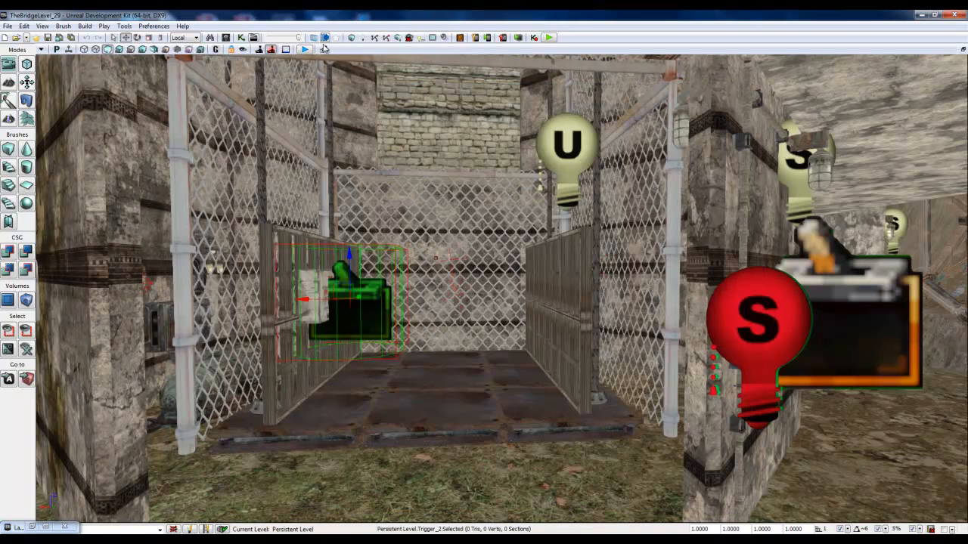
# Step: Save the level, play it in the viewport and walk onto the elevator up to its control panel
pyautogui.click(71, 37)
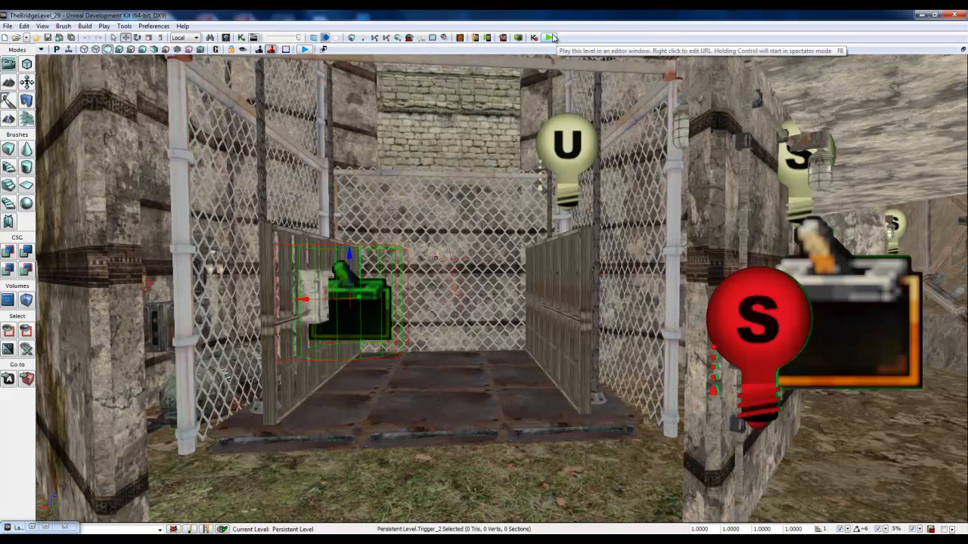
pyautogui.click(305, 50)
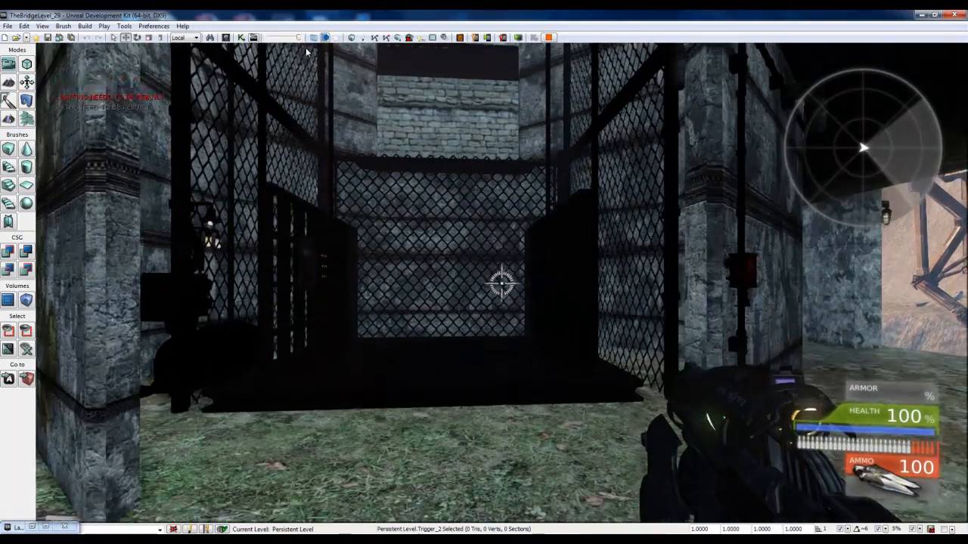
pyautogui.press('w')
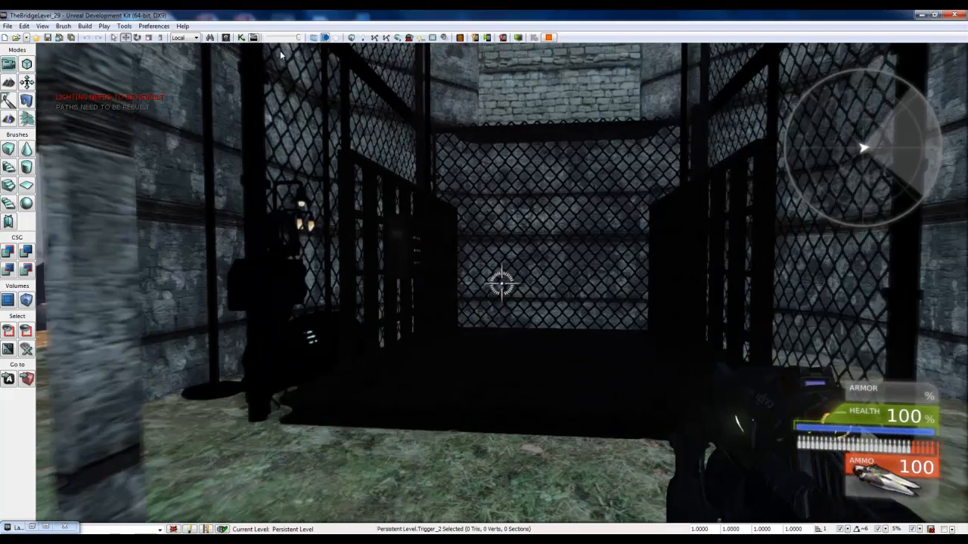
pyautogui.press('w')
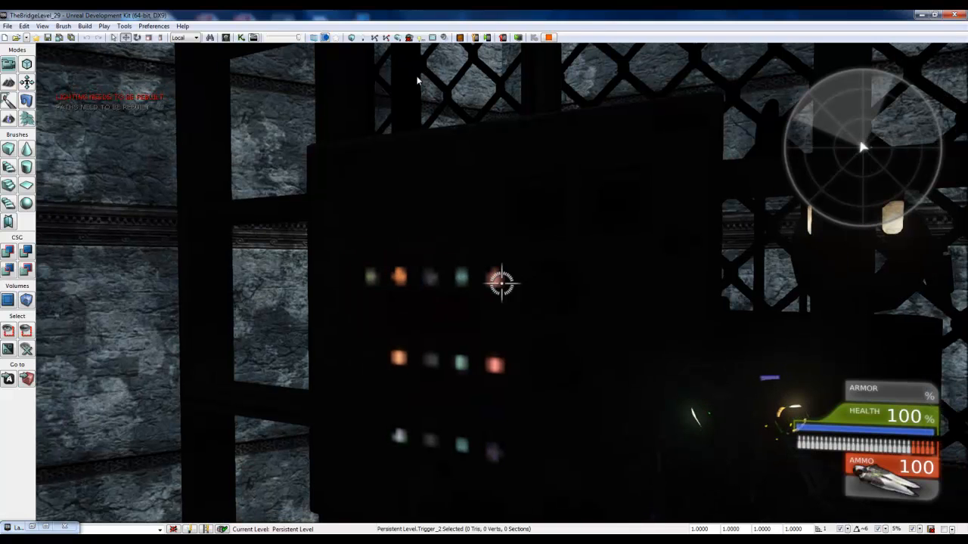
pyautogui.click(417, 81)
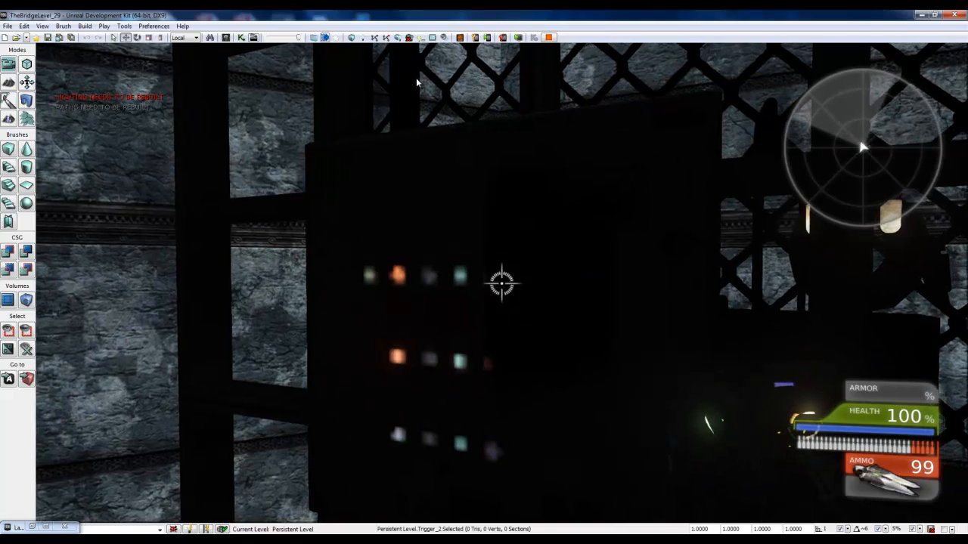
# Step: Test the elevator in play mode by riding it to the upper floor and walking around the platform
pyautogui.press('s')
pyautogui.press('w')
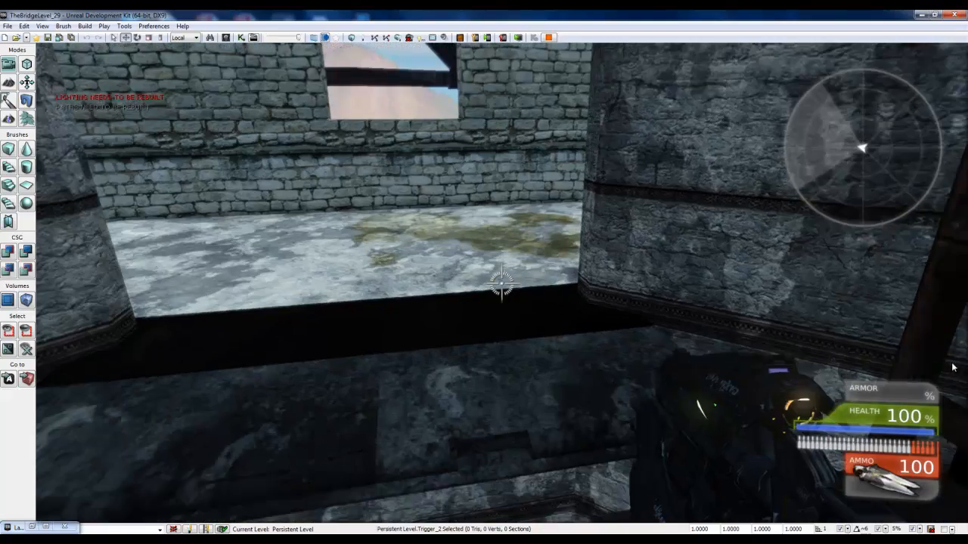
pyautogui.press('w')
pyautogui.press('w')
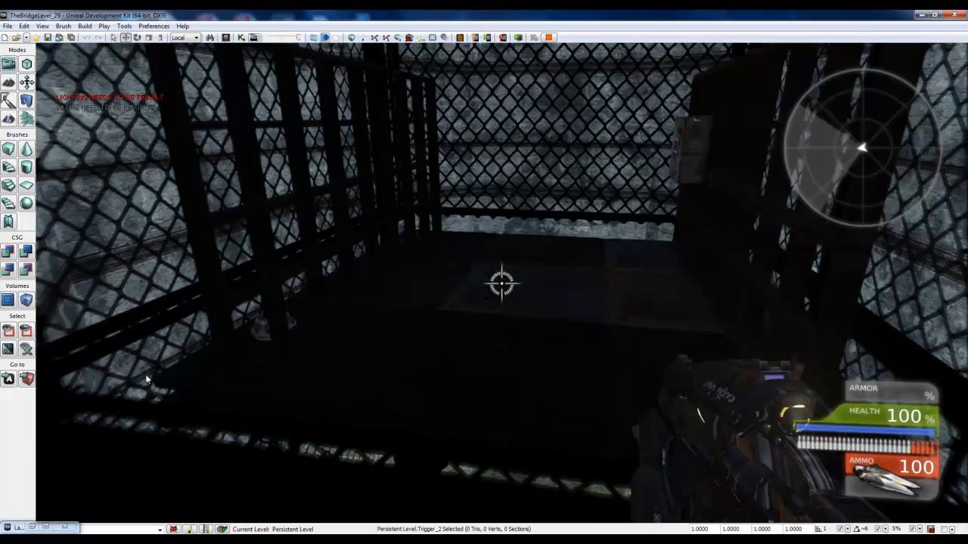
pyautogui.press('w')
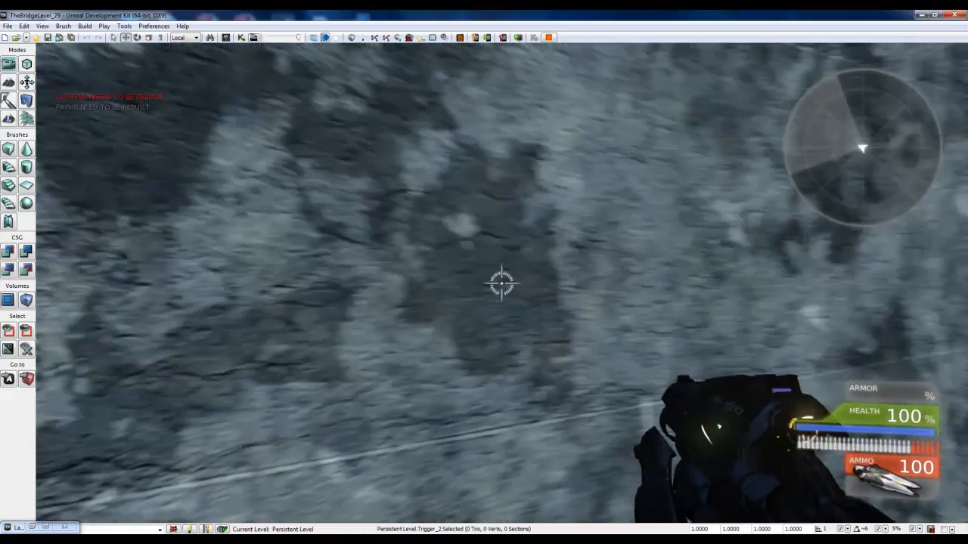
# Step: Go back to the elevator's control panel, ride up again and look down the shaft from the upper floor
pyautogui.press('w')
pyautogui.press('w')
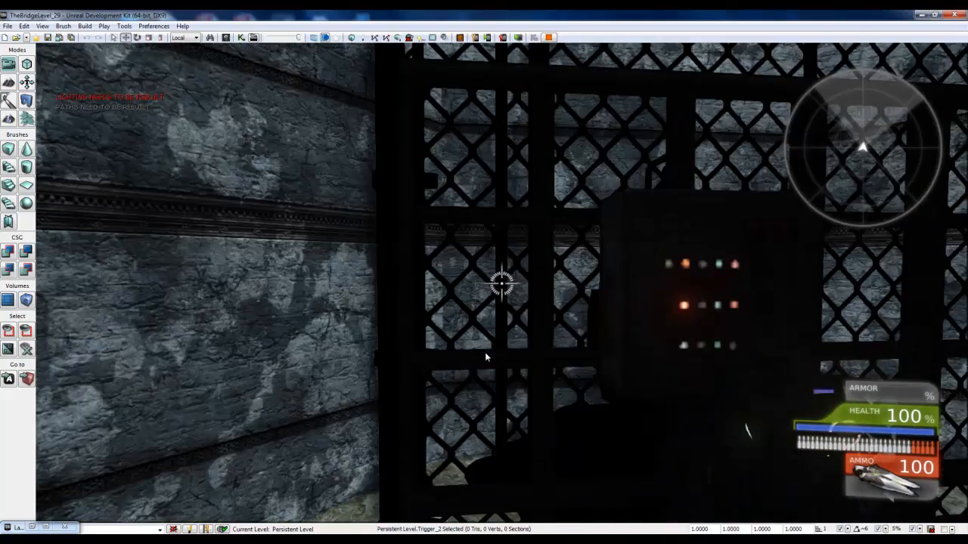
pyautogui.press('w')
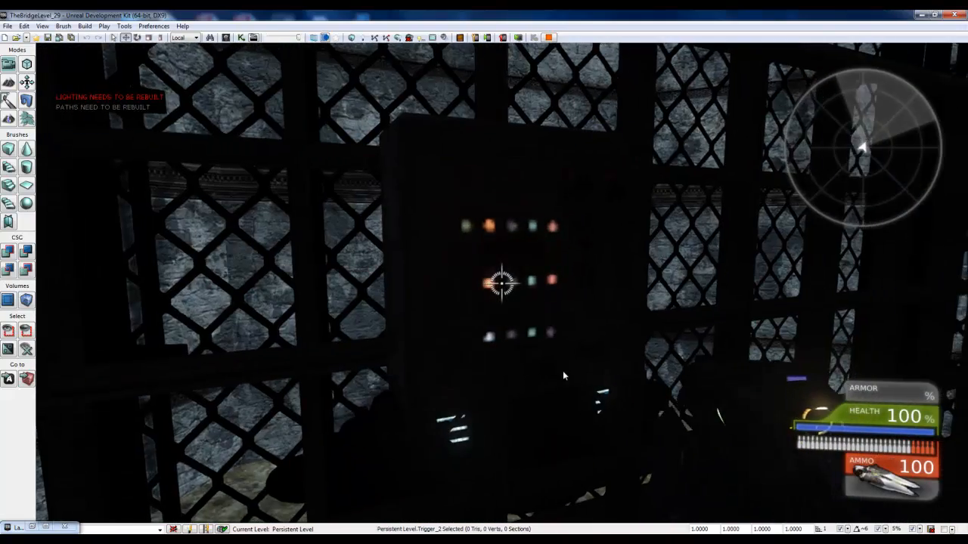
pyautogui.press('w')
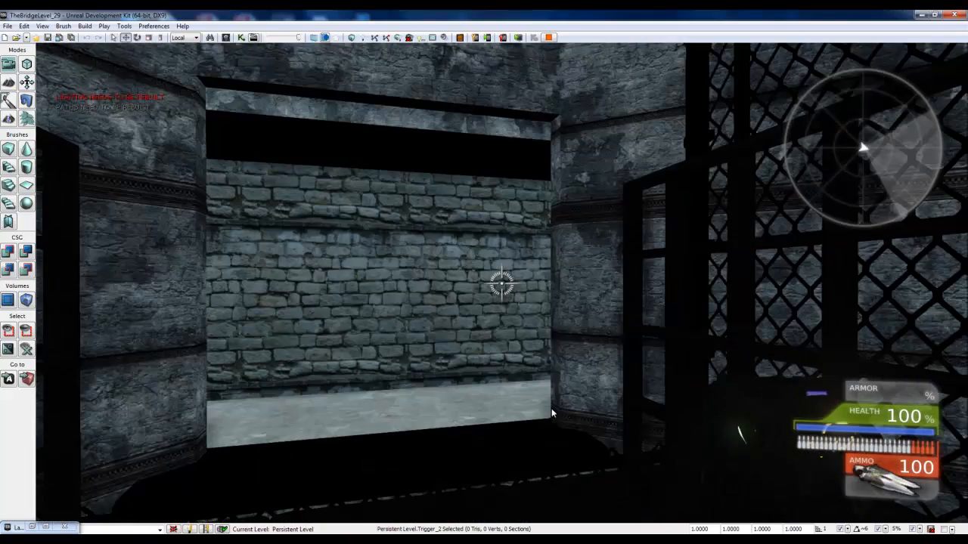
pyautogui.press('w')
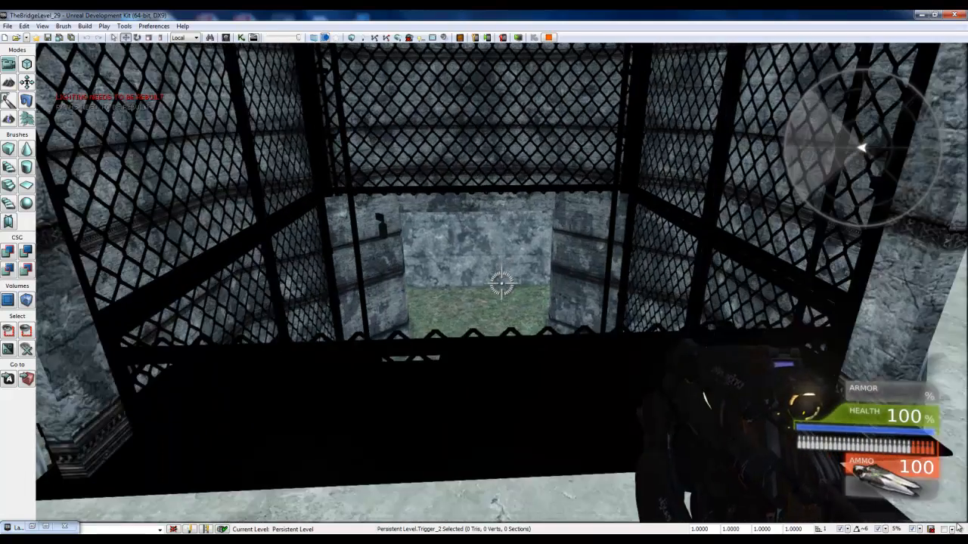
# Step: Walk into the elevator from the ground floor, end the play test and check the TowerElevator layer's actors
pyautogui.press('w')
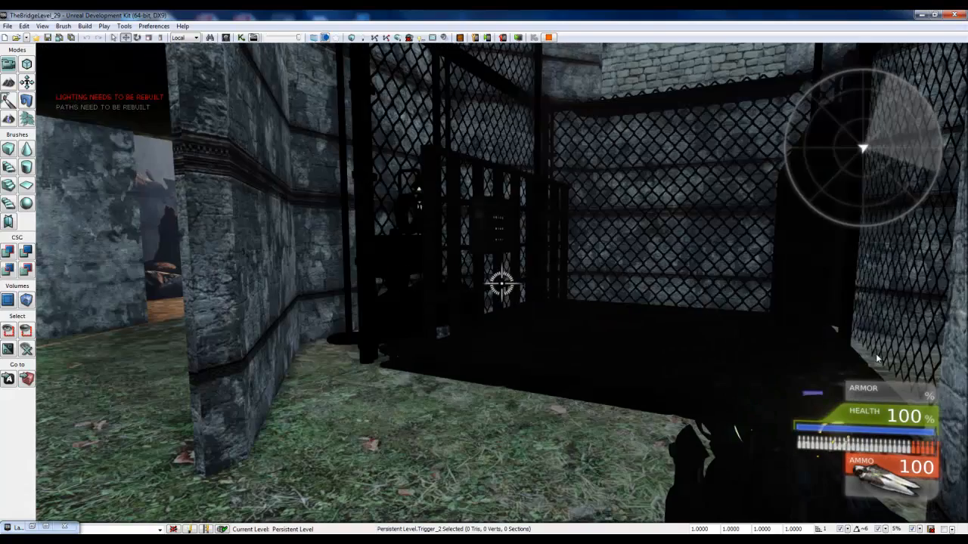
pyautogui.press('w')
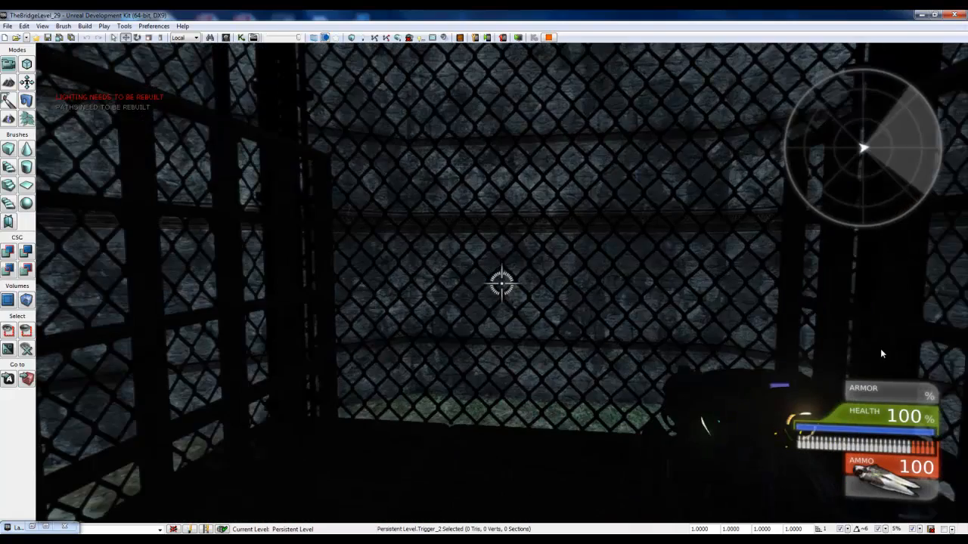
pyautogui.press('Escape')
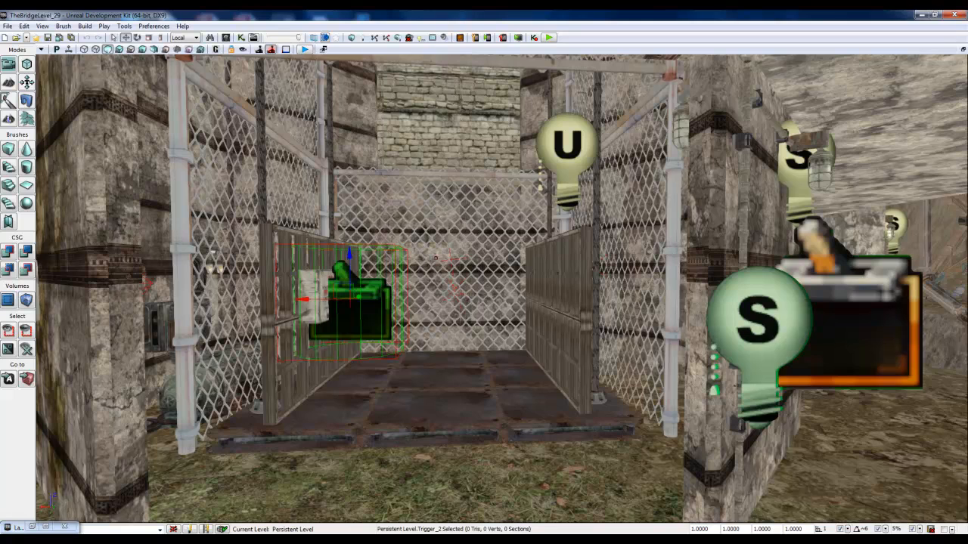
pyautogui.click(46, 527)
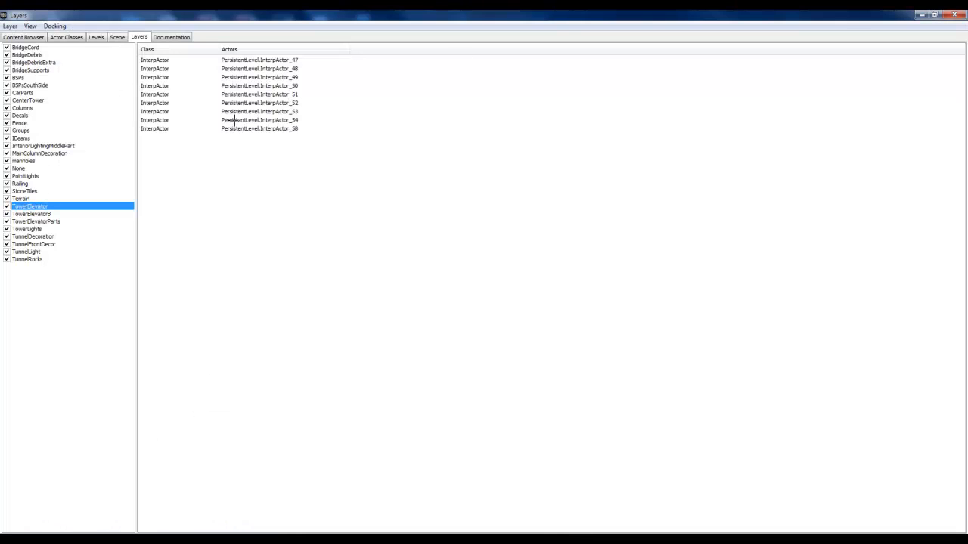
pyautogui.click(921, 15)
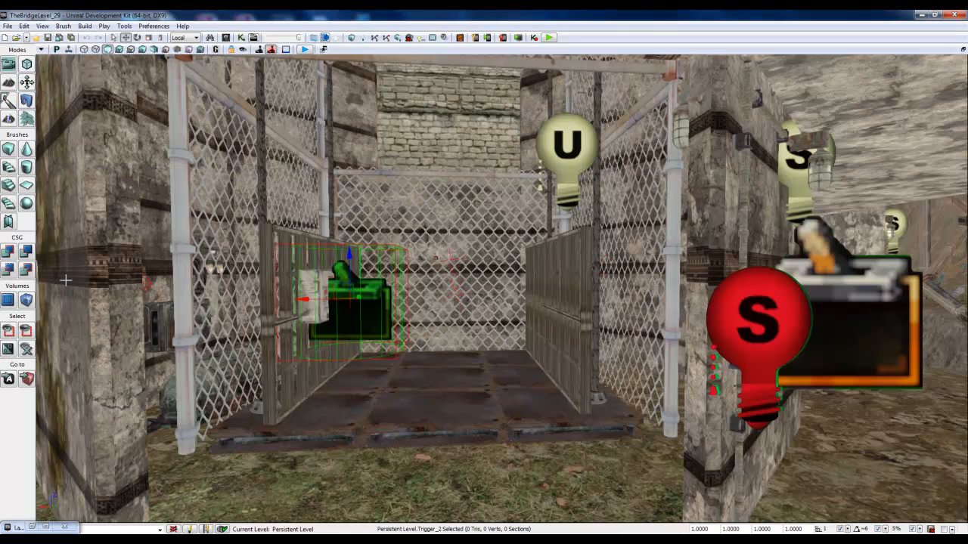
# Step: In the TowerElevator Kismet sequence, drive the Matinee's Change Dir input from the Mover's Hit Actor instead of Pawn Attached, and save
pyautogui.click(241, 38)
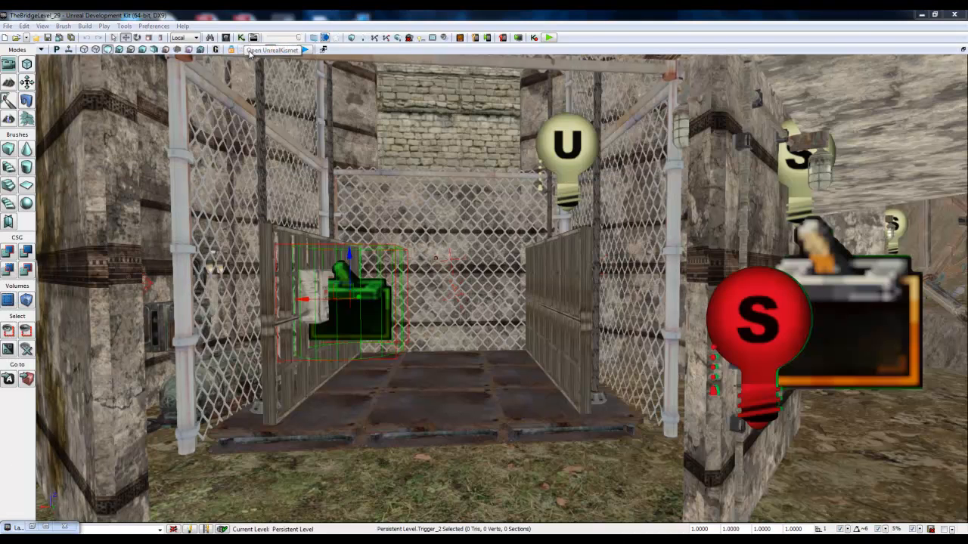
pyautogui.doubleClick(457, 200)
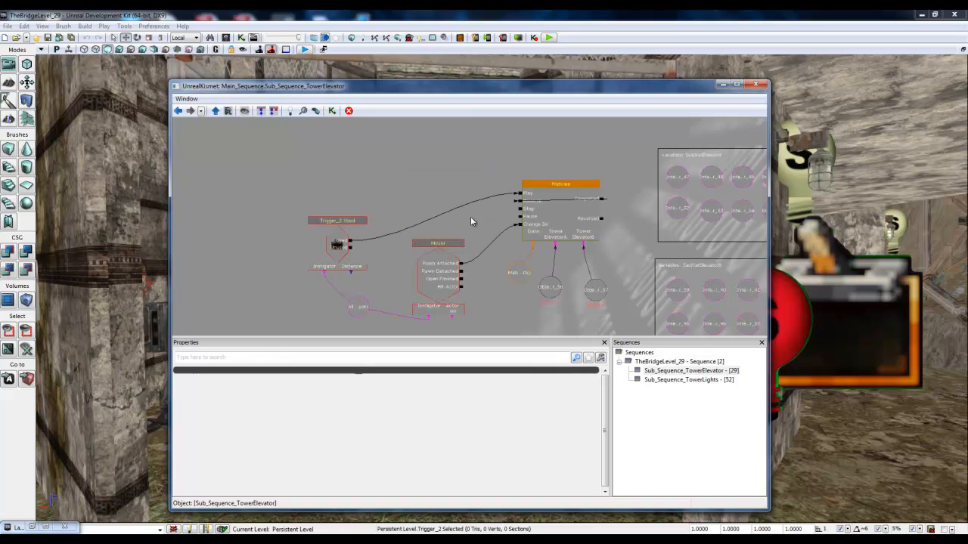
pyautogui.moveTo(459, 290); pyautogui.dragTo(455, 252)
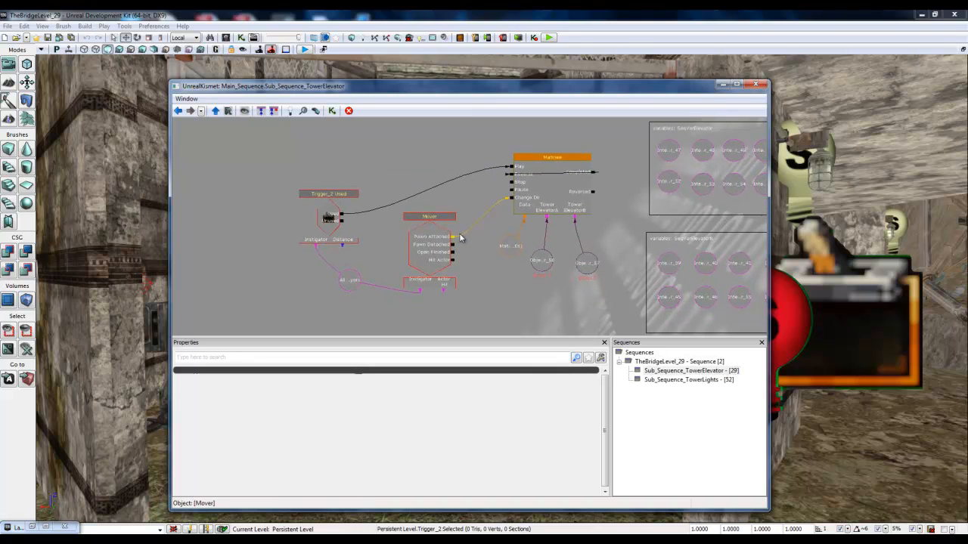
pyautogui.rightClick(453, 240)
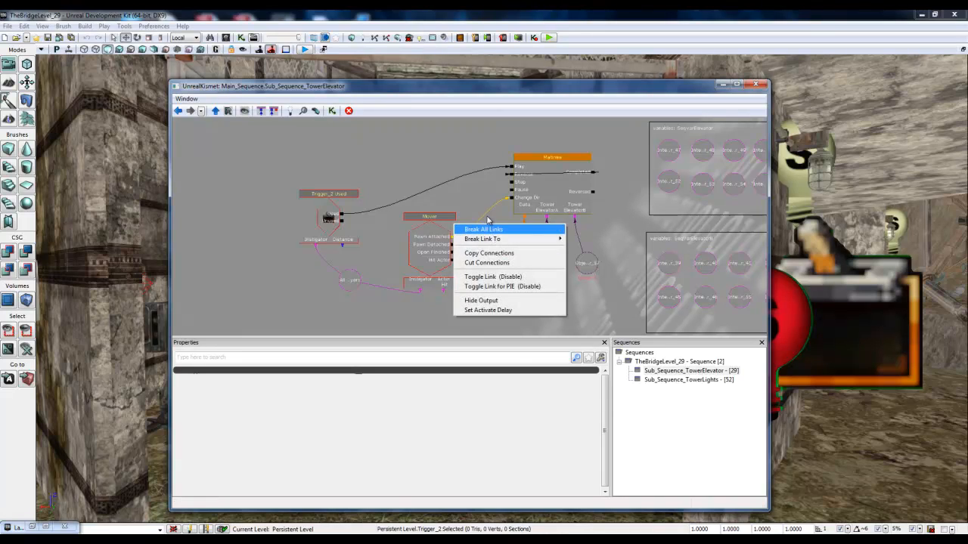
pyautogui.moveTo(473, 206); pyautogui.dragTo(438, 218)
pyautogui.scroll(2, 433, 225)
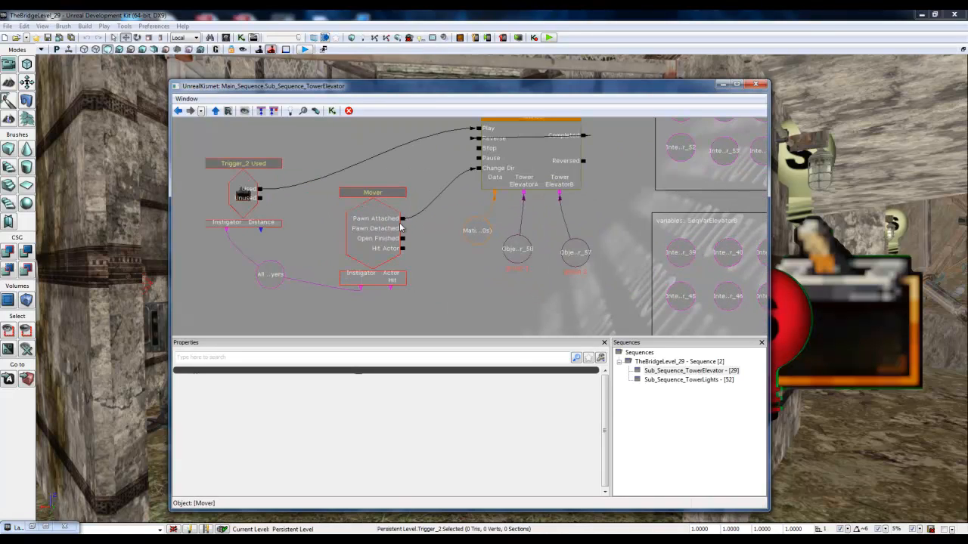
pyautogui.rightClick(401, 219)
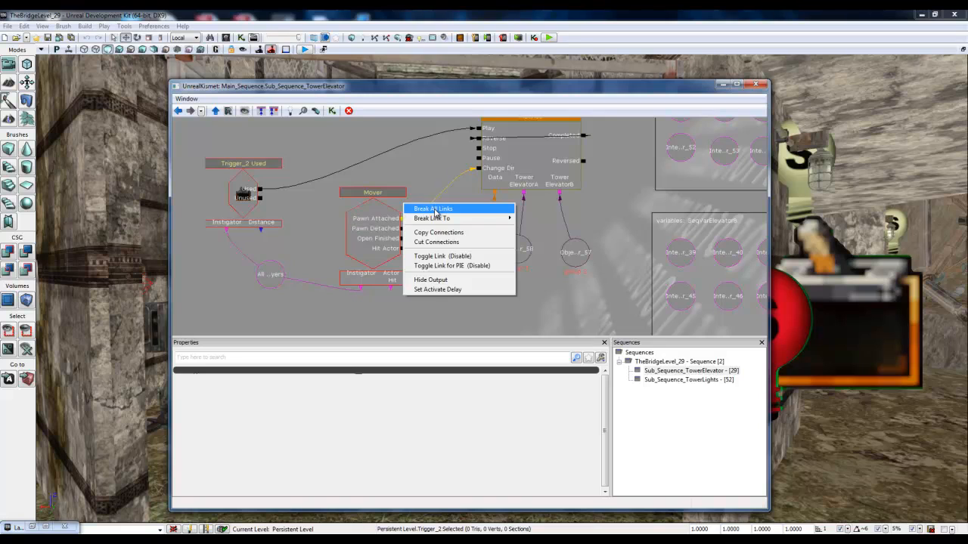
pyautogui.click(435, 209)
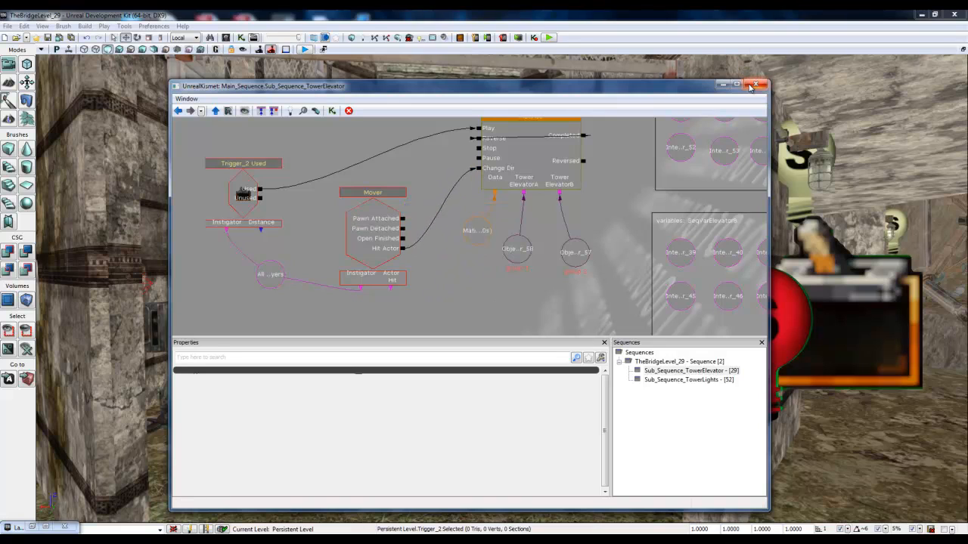
pyautogui.click(753, 85)
pyautogui.click(71, 37)
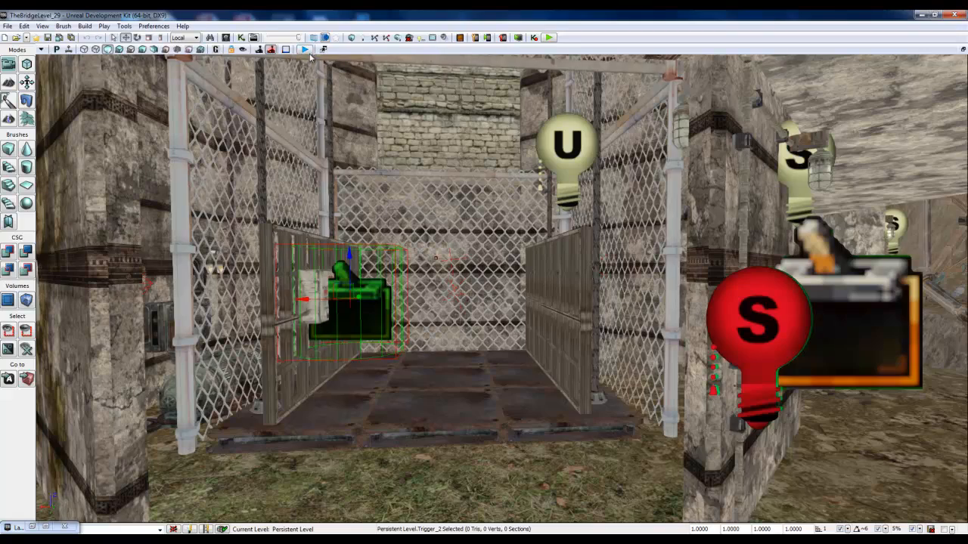
# Step: Scale up Trigger_2 beside the elevator's control panel so its cylinder covers more of the platform
pyautogui.moveTo(376, 308); pyautogui.dragTo(367, 311)
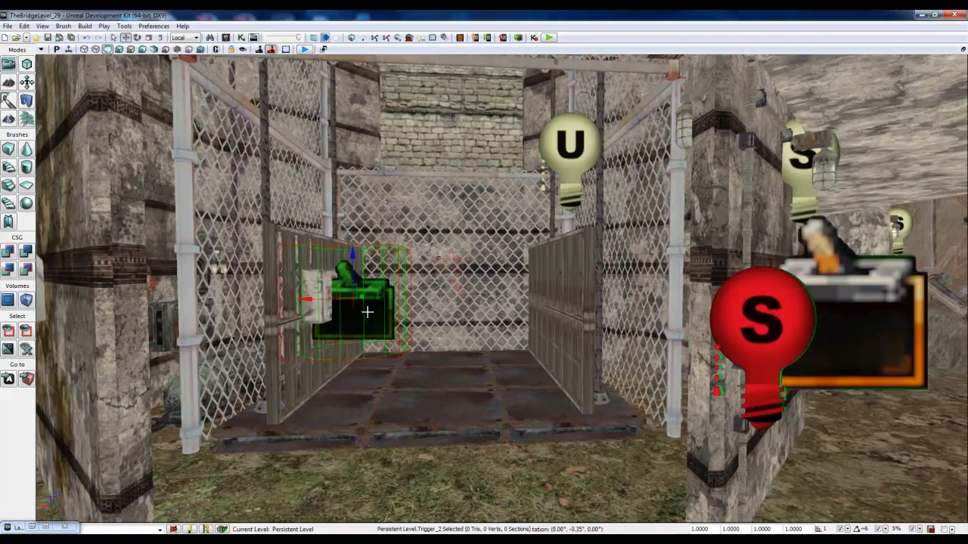
pyautogui.moveTo(367, 311); pyautogui.dragTo(415, 319, button='right')
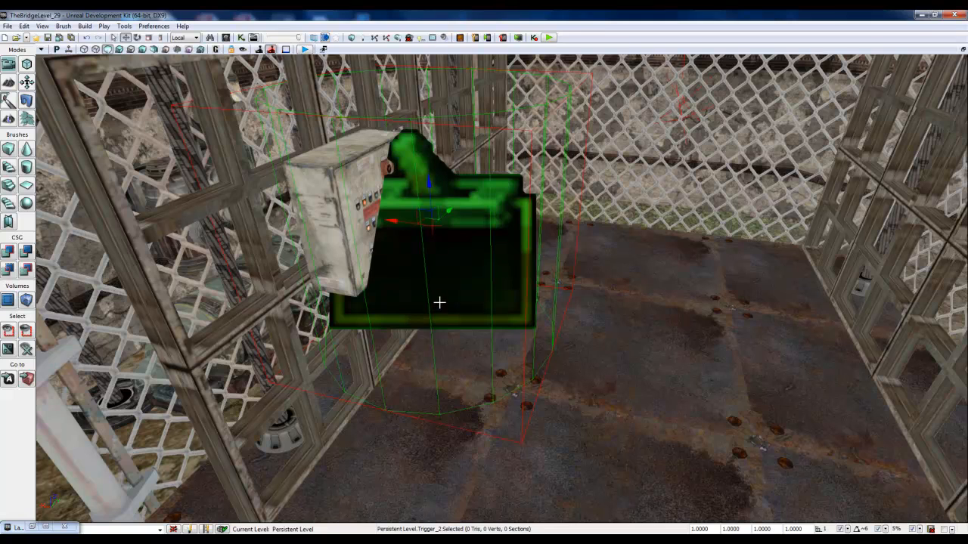
pyautogui.press('space')
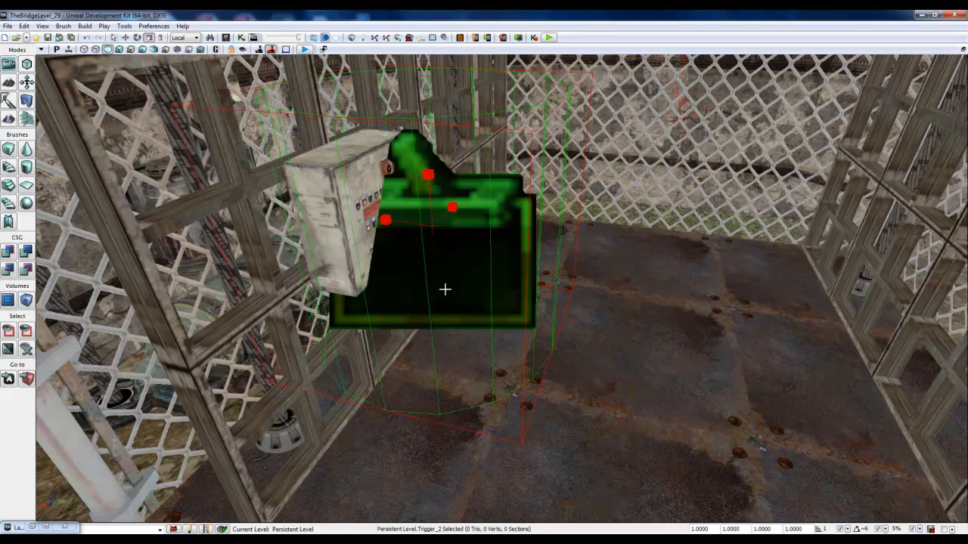
pyautogui.moveTo(451, 206); pyautogui.dragTo(452, 207)
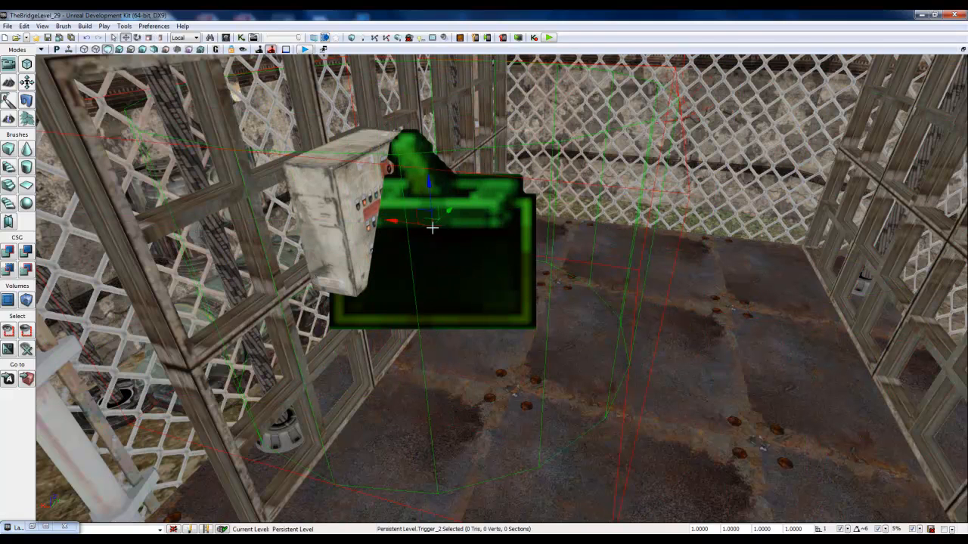
# Step: Move Trigger_2 away from the control panel toward the middle of the elevator and lower it slightly
pyautogui.moveTo(397, 224); pyautogui.dragTo(427, 237)
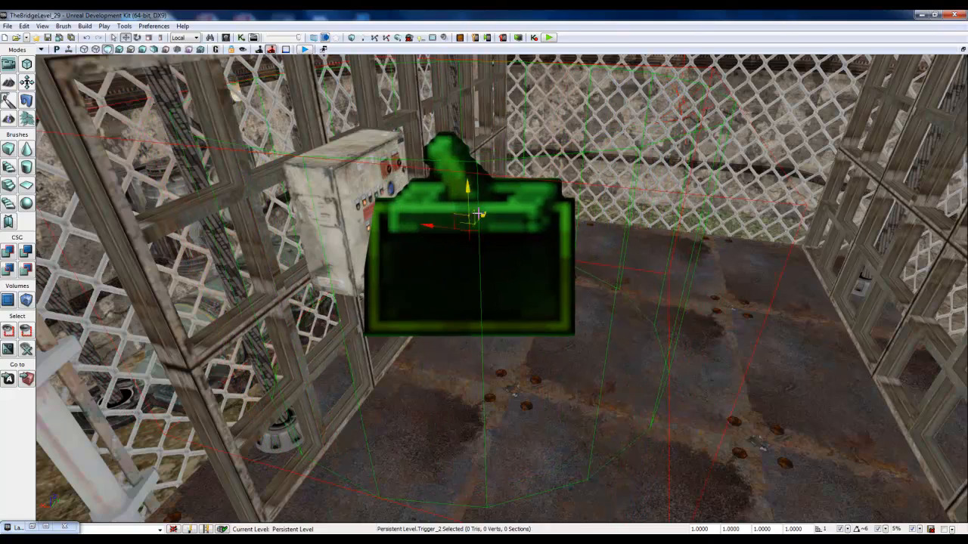
pyautogui.moveTo(479, 215); pyautogui.dragTo(459, 229)
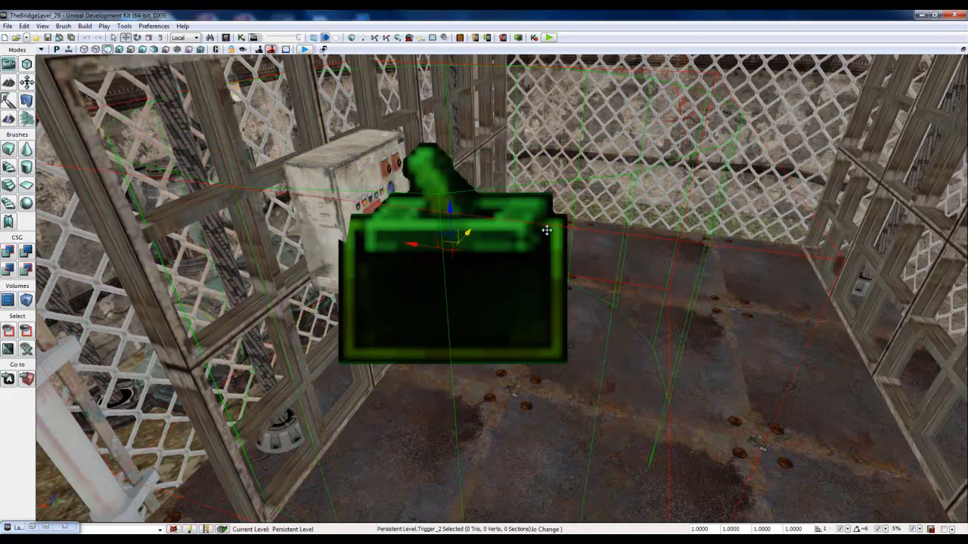
pyautogui.moveTo(547, 230); pyautogui.dragTo(652, 199, button='right')
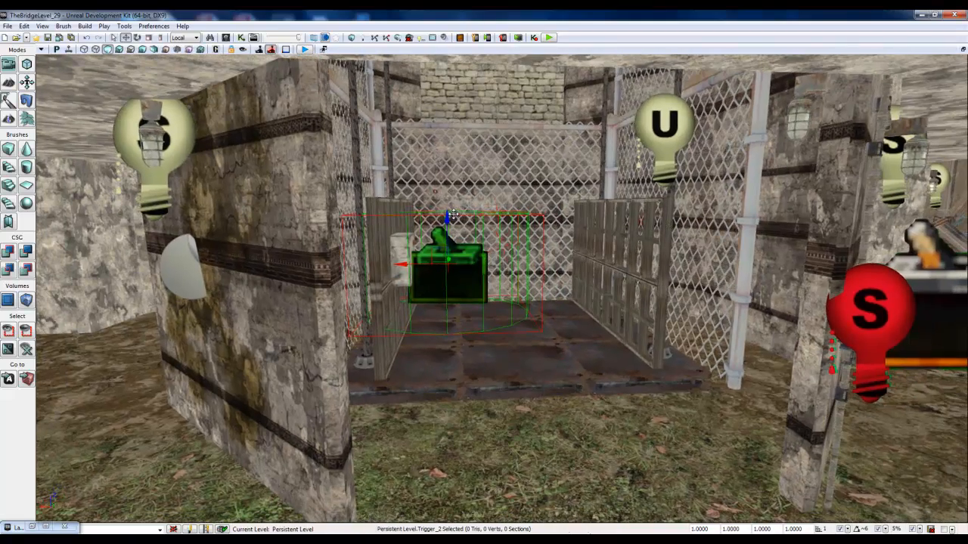
pyautogui.moveTo(447, 215); pyautogui.dragTo(448, 228)
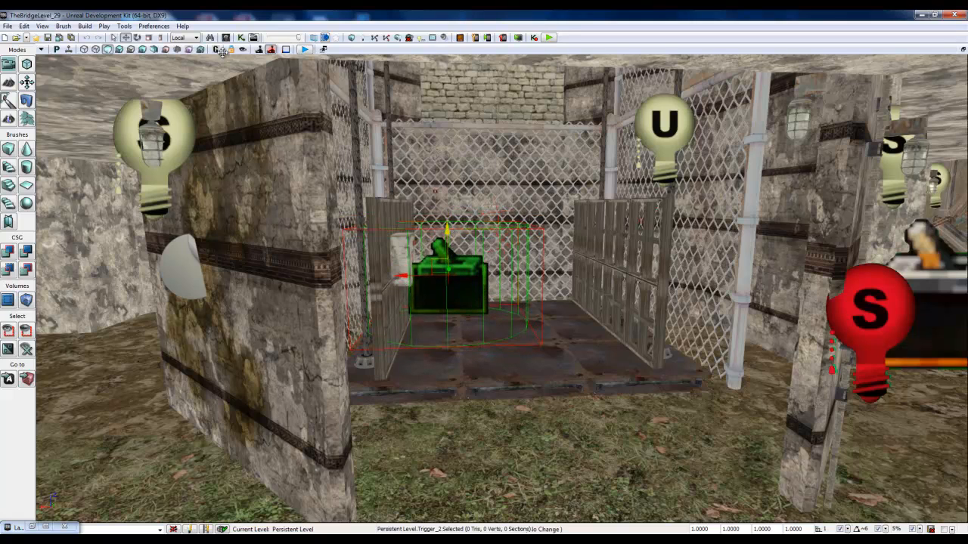
# Step: Stretch Trigger_2 vertically with non-uniform scaling and adjust its sideways position on the elevator platform
pyautogui.click(160, 37)
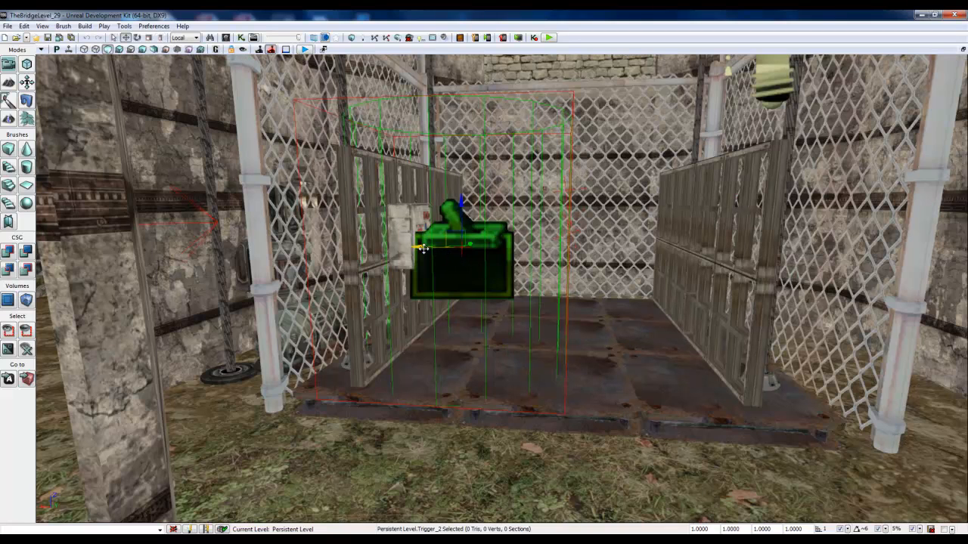
pyautogui.moveTo(424, 249); pyautogui.dragTo(467, 272)
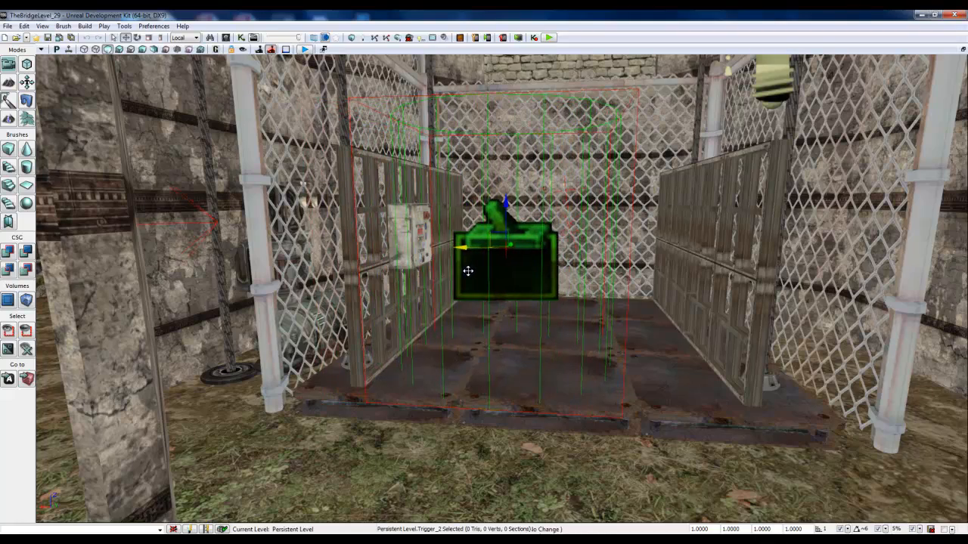
pyautogui.moveTo(532, 264); pyautogui.dragTo(555, 210, button='right')
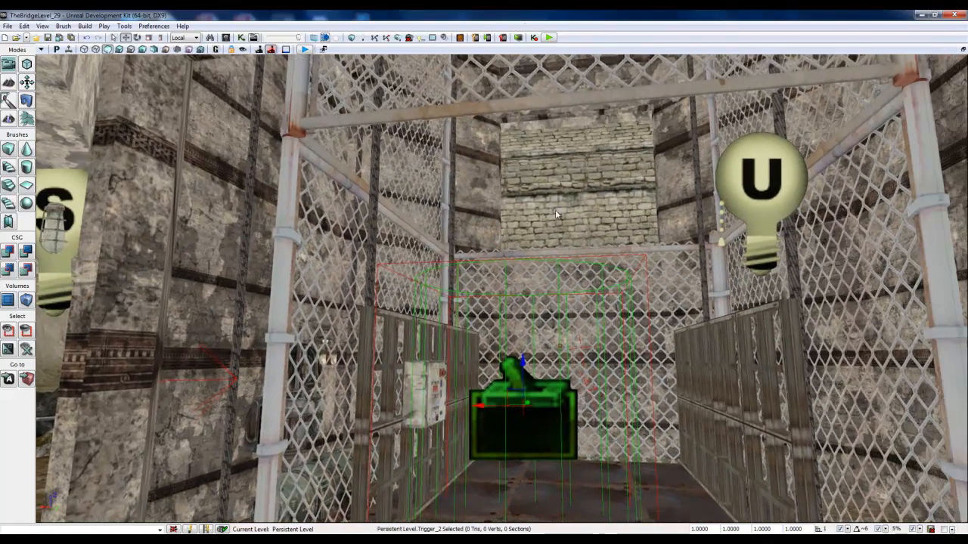
# Step: Play the level in the viewport, walk onto the elevator to test the enlarged trigger, and end the play test
pyautogui.click(305, 50)
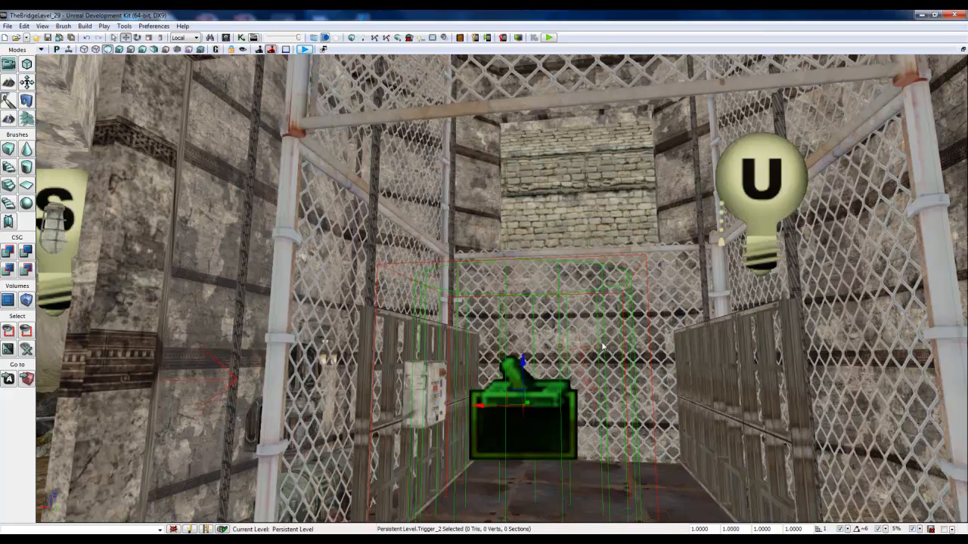
pyautogui.press('w')
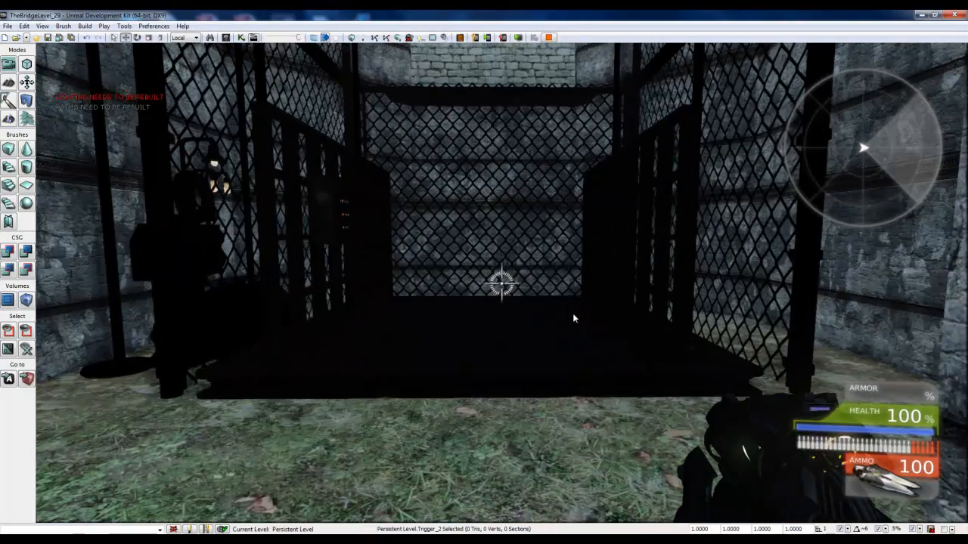
pyautogui.press('w')
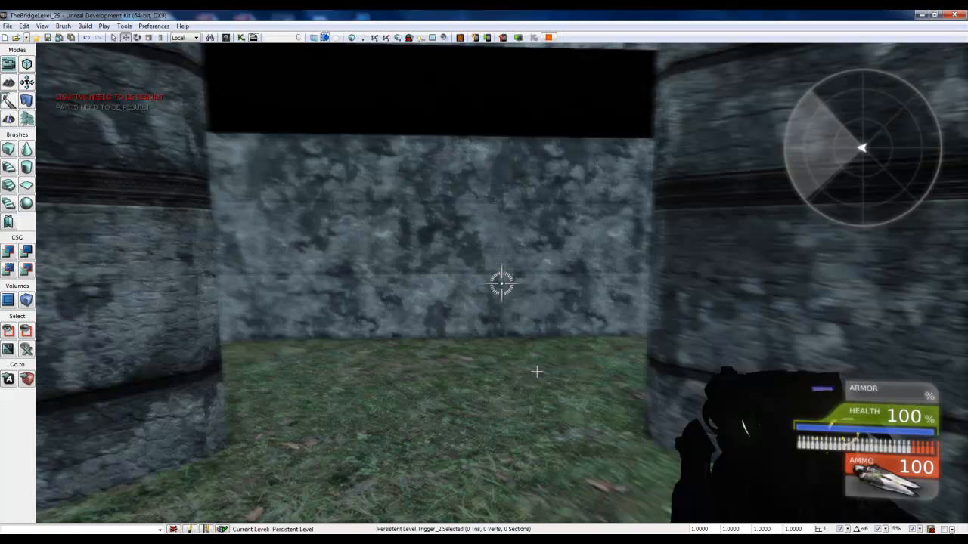
pyautogui.press('Escape')
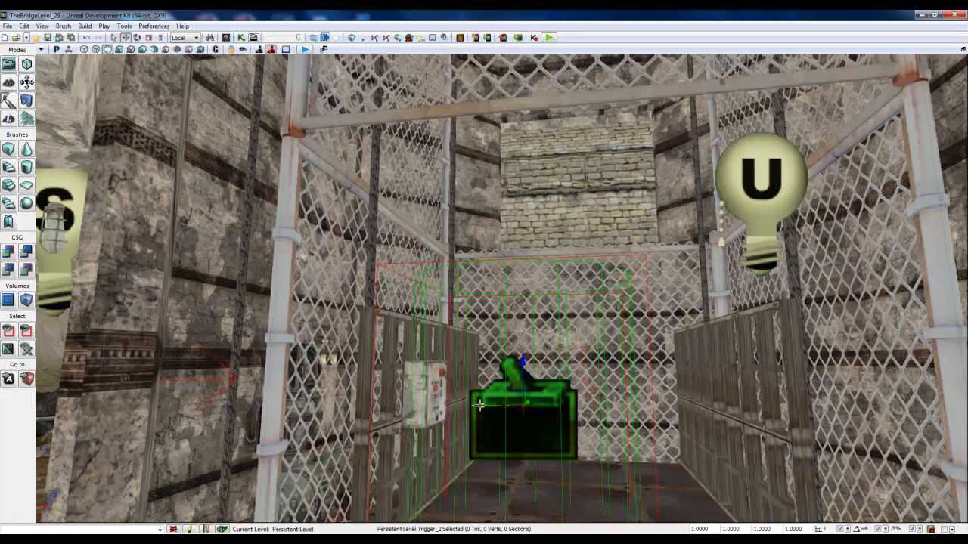
# Step: Move Trigger_2 back onto the elevator's control panel and narrow its cylinder around the panel
pyautogui.moveTo(479, 406); pyautogui.dragTo(377, 401)
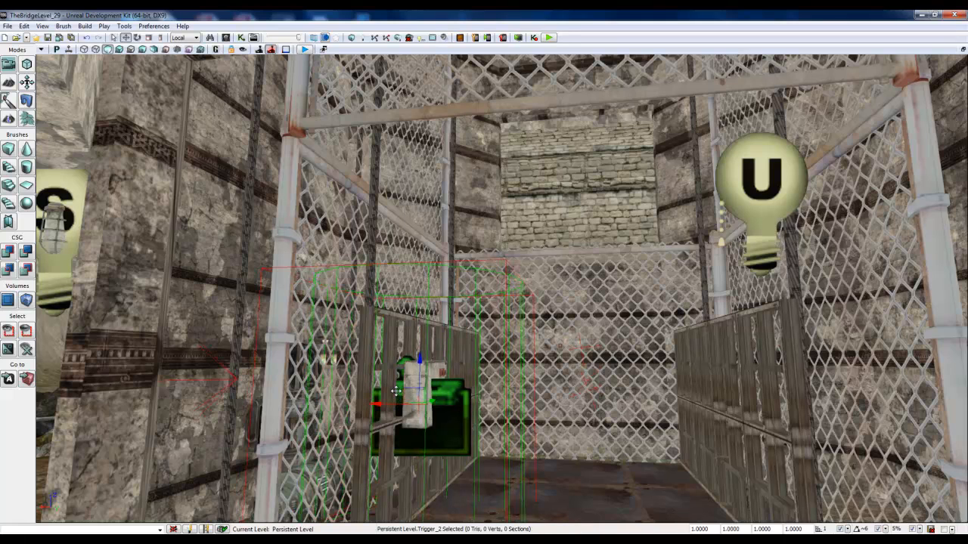
pyautogui.press('space')
pyautogui.moveTo(369, 404); pyautogui.dragTo(369, 404)
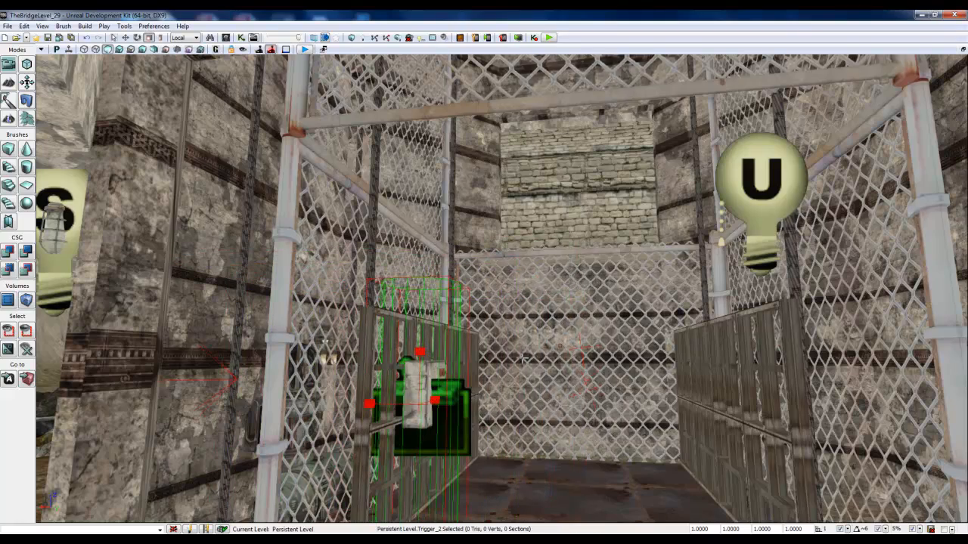
# Step: Shift Trigger_2 slightly along the railing to center it on the front of the control panel
pyautogui.moveTo(439, 384); pyautogui.dragTo(420, 455, button='right')
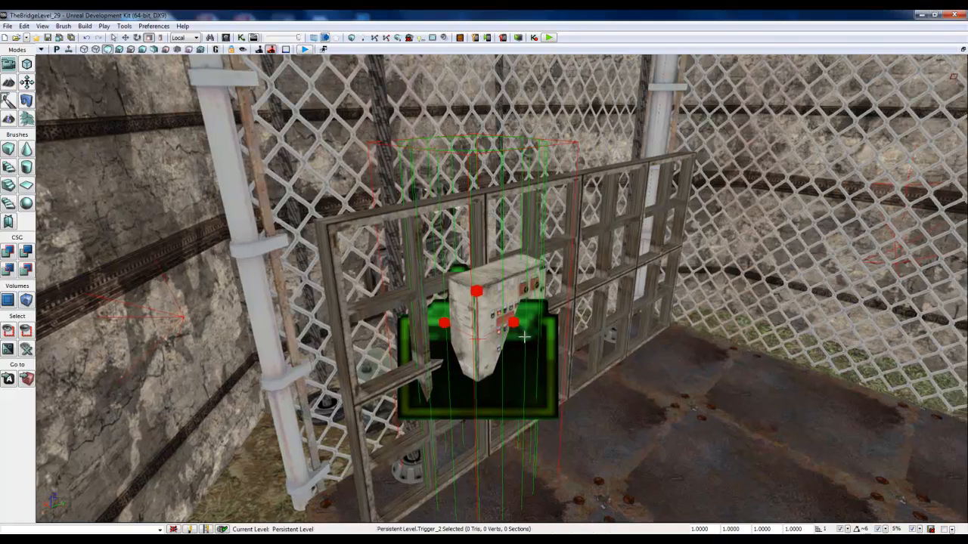
pyautogui.moveTo(577, 324)
pyautogui.mouseDown(button='right')
pyautogui.moveTo(614, 319)
pyautogui.moveTo(577, 325)
pyautogui.moveTo(592, 331)
pyautogui.moveTo(593, 322)
pyautogui.mouseUp(button='right')
pyautogui.press('space')
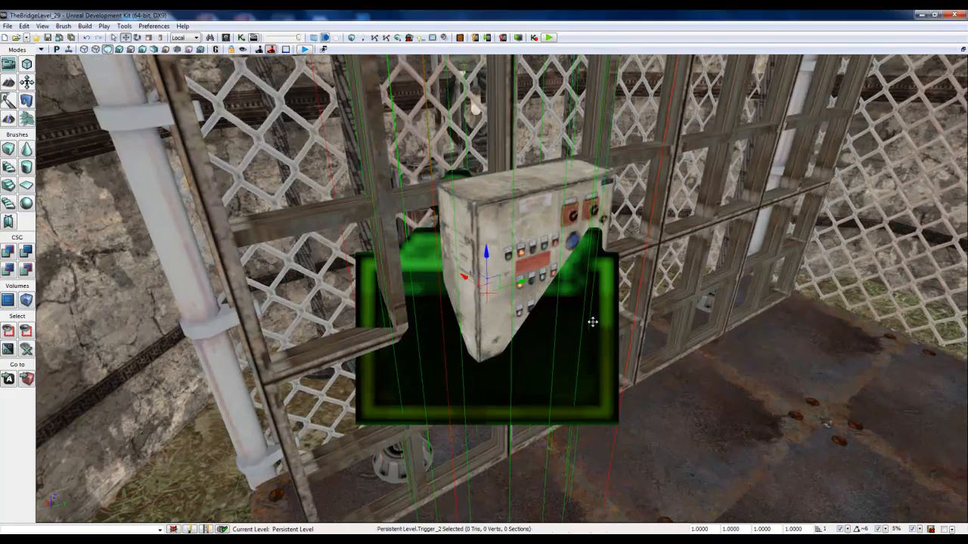
pyautogui.moveTo(522, 281); pyautogui.dragTo(550, 270)
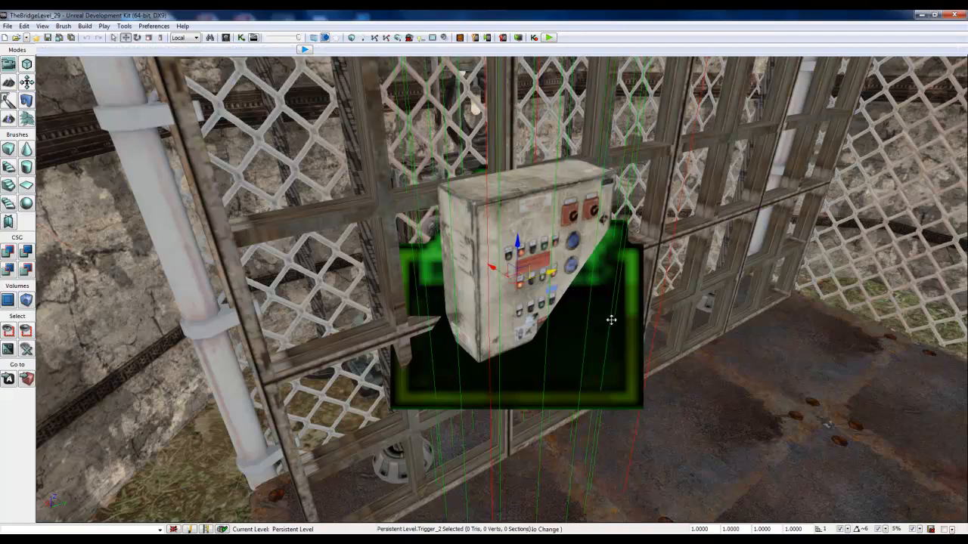
pyautogui.moveTo(612, 319); pyautogui.dragTo(732, 101, button='right')
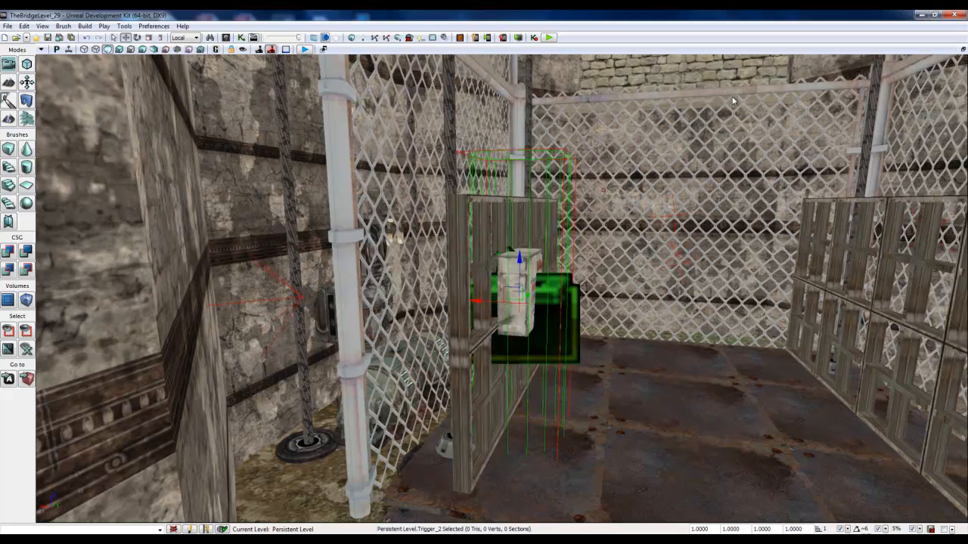
# Step: Save the level, test riding the elevator from its control panel in play mode, check the shaft from the ground and end play
pyautogui.hotkey('ctrl', 's')
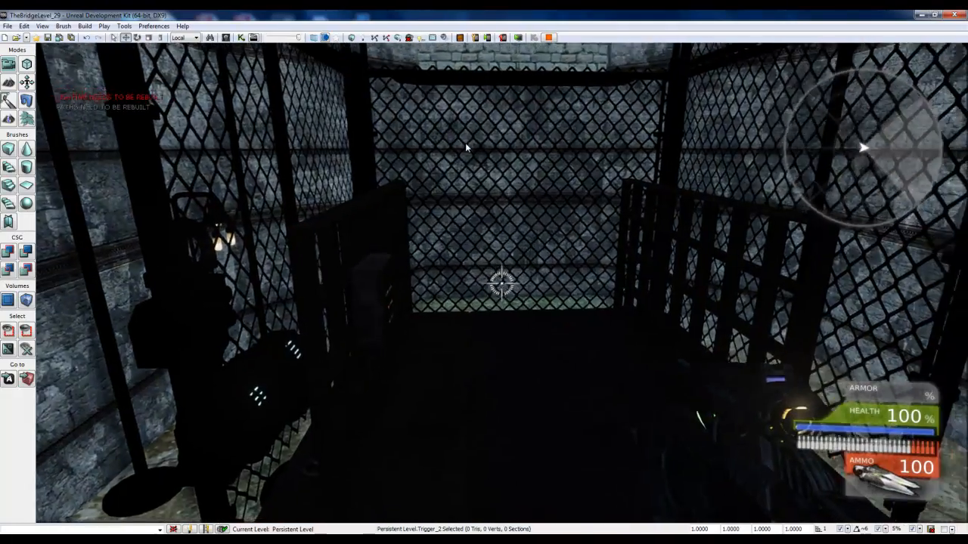
pyautogui.press('w')
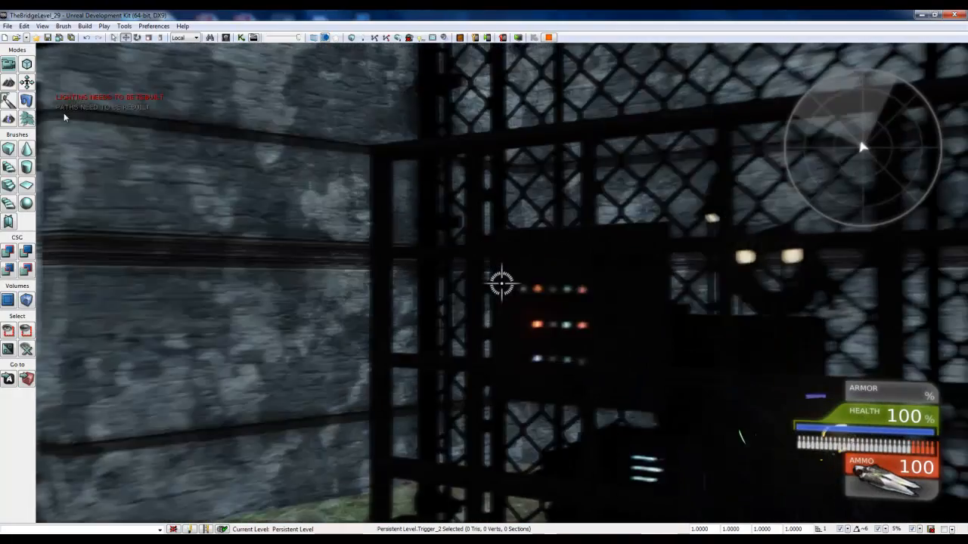
pyautogui.press('w')
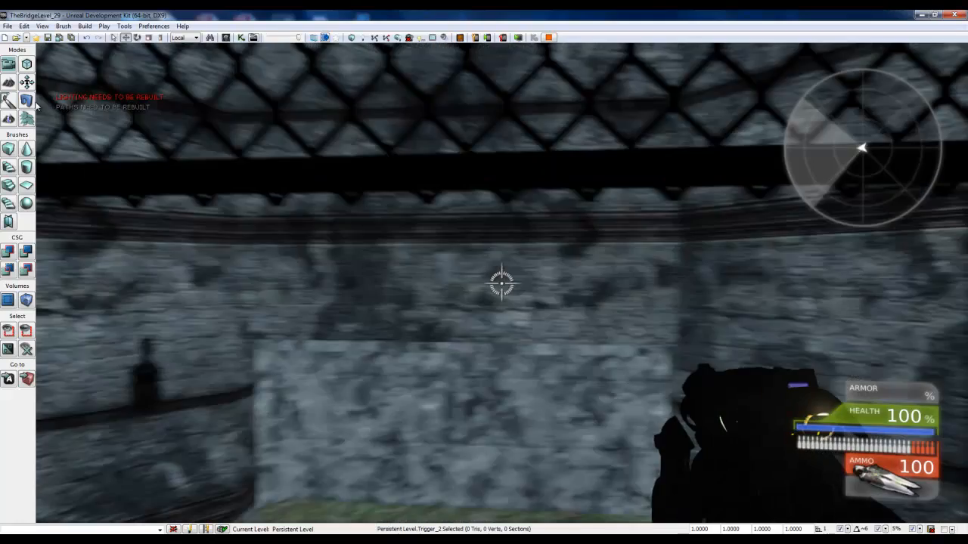
pyautogui.press('w')
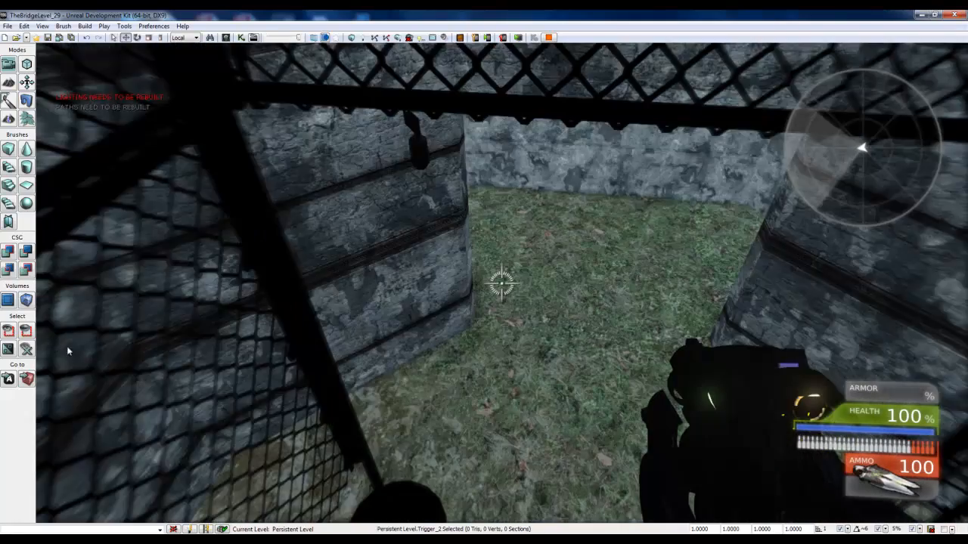
pyautogui.press('w')
pyautogui.press('w')
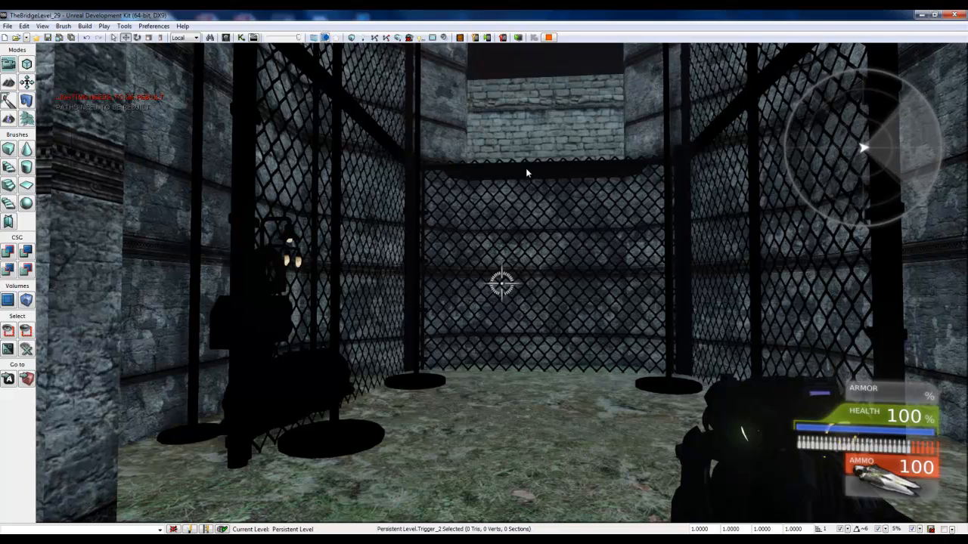
pyautogui.press('Escape')
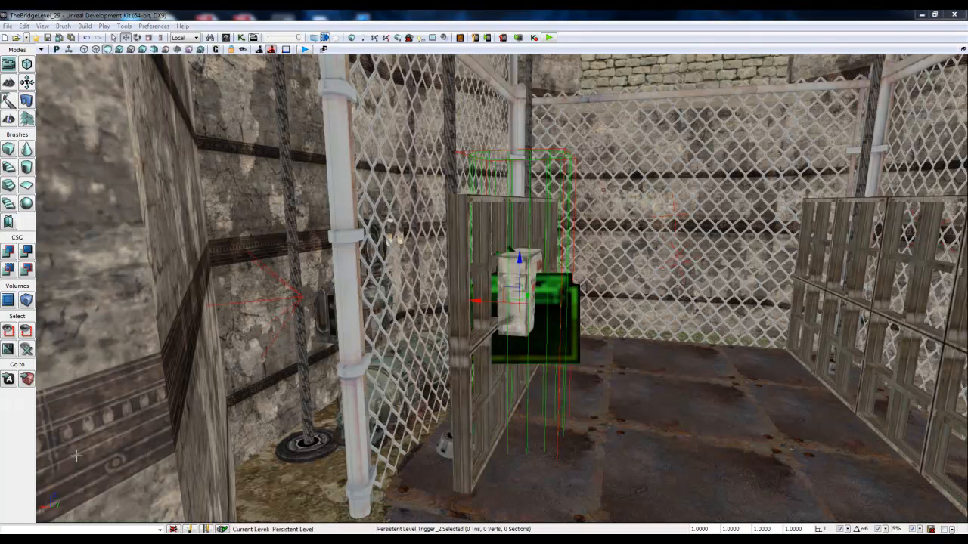
# Step: Open Kismet, review the tower elevator subsequence's trigger, Mover and Matinee links, and close it
pyautogui.click(240, 37)
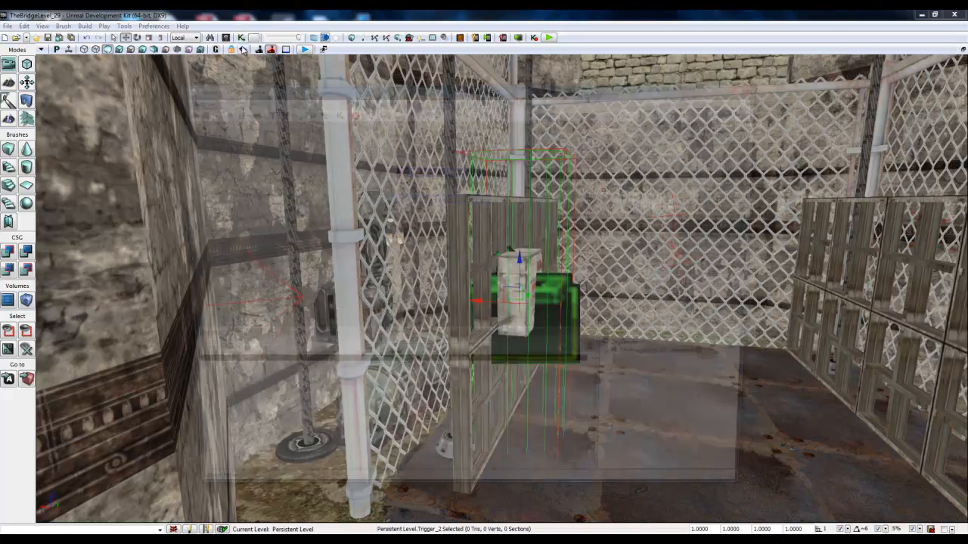
pyautogui.click(460, 199)
pyautogui.doubleClick(460, 199)
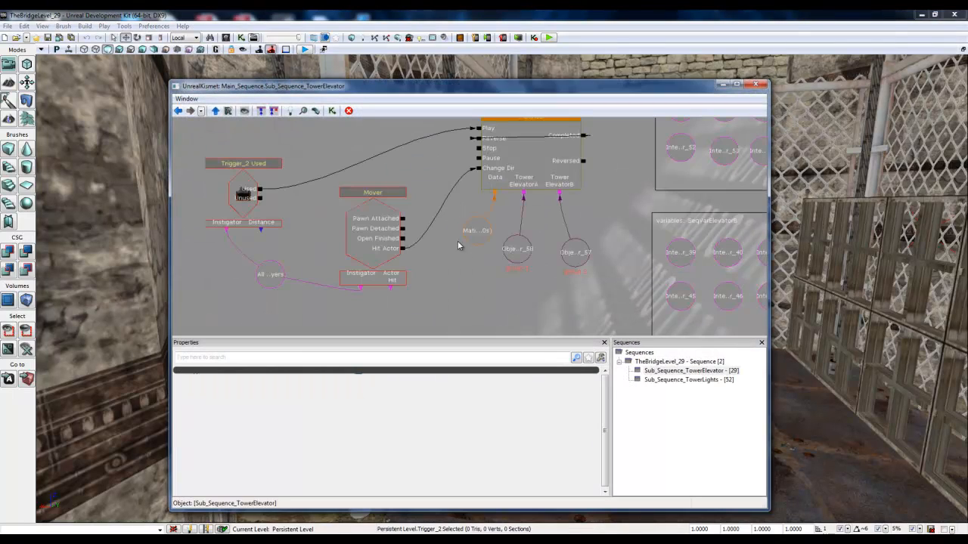
pyautogui.moveTo(575, 284); pyautogui.dragTo(527, 280)
pyautogui.scroll(-2, 529, 272)
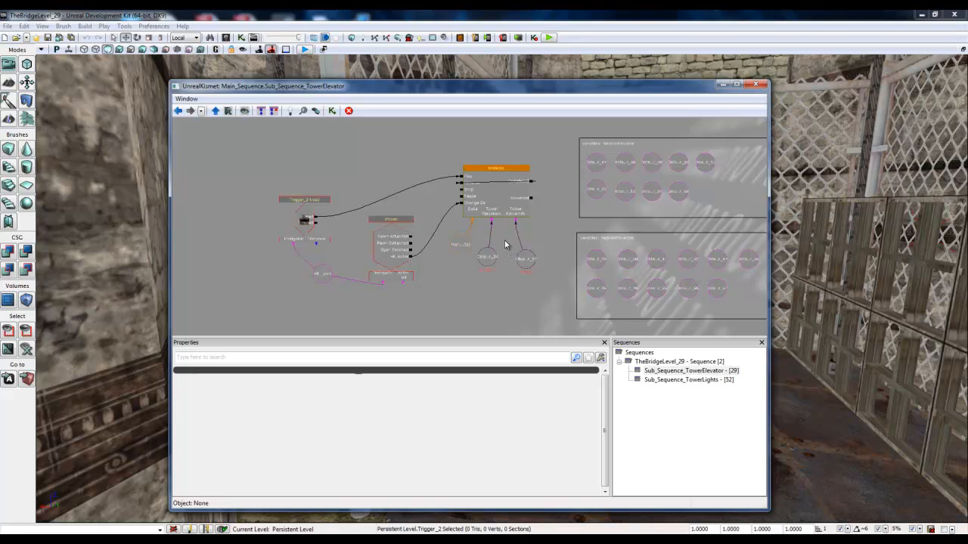
pyautogui.click(756, 85)
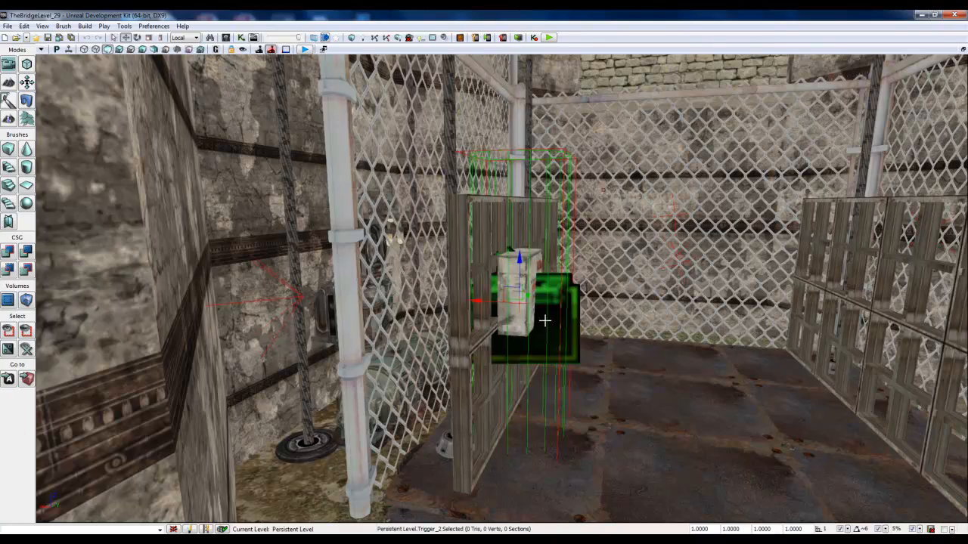
# Step: Look over the elevator cage and its trigger, ending at a front view from outside the shaft
pyautogui.moveTo(546, 321); pyautogui.dragTo(816, 302, button='right')
pyautogui.moveTo(680, 306); pyautogui.dragTo(502, 339, button='right')
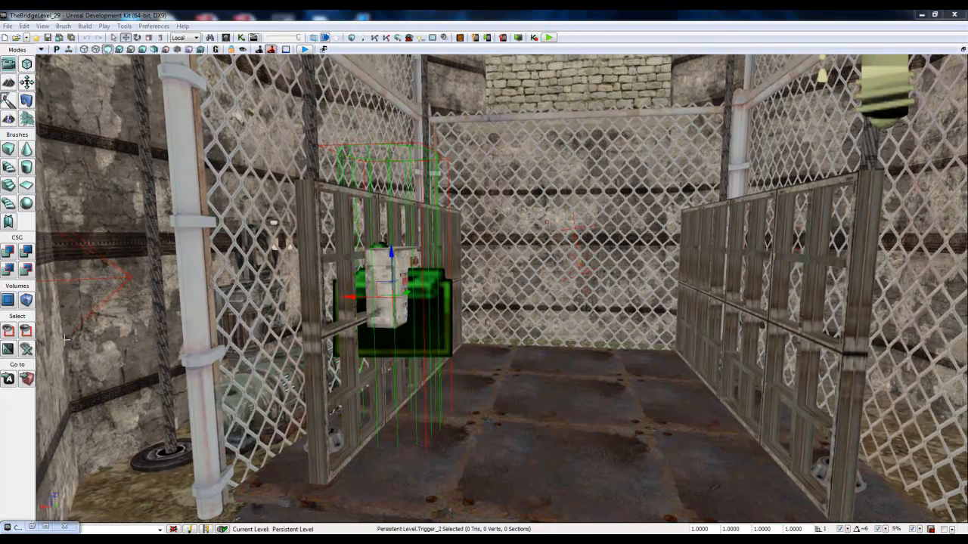
pyautogui.moveTo(578, 304); pyautogui.dragTo(384, 325, button='right')
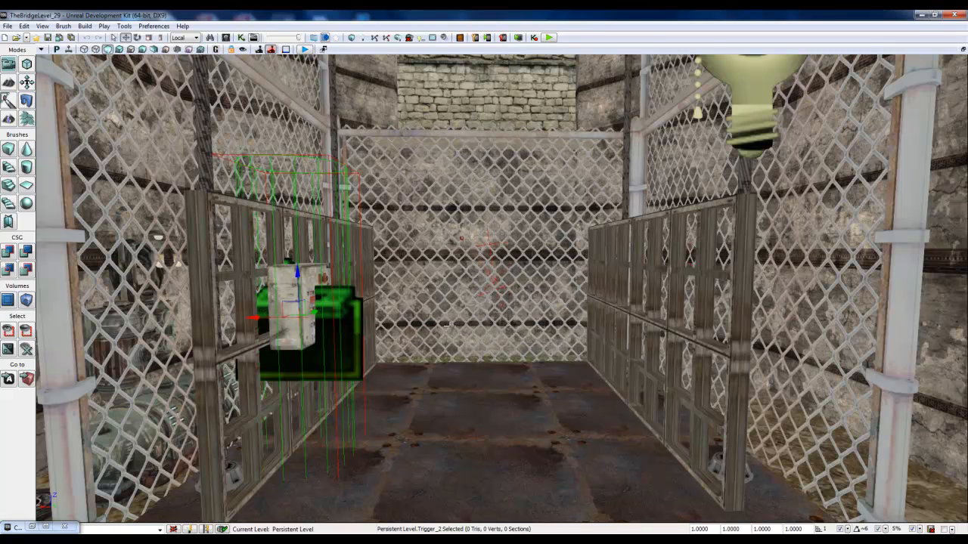
pyautogui.press('s')
pyautogui.moveTo(428, 328); pyautogui.dragTo(432, 341, button='right')
pyautogui.press('w')
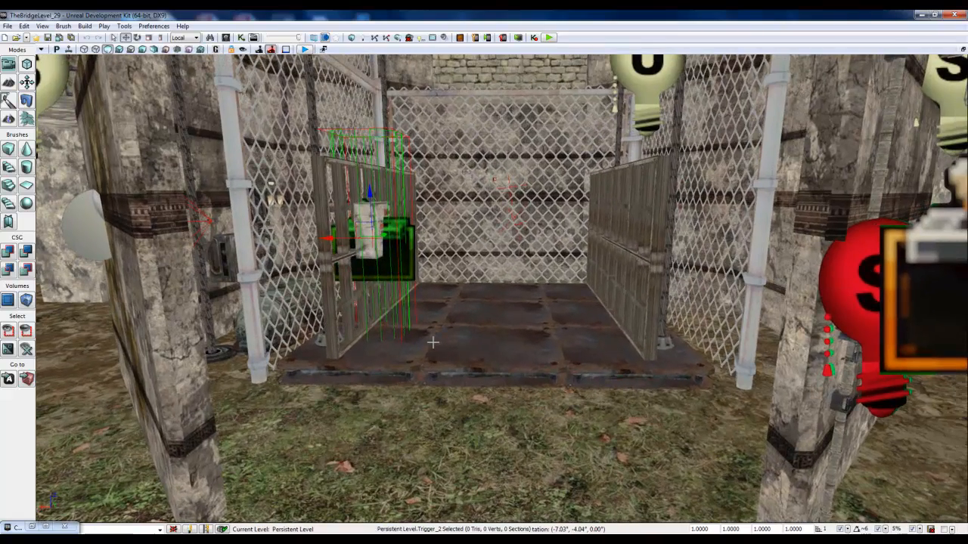
pyautogui.moveTo(433, 341); pyautogui.dragTo(427, 330, button='right')
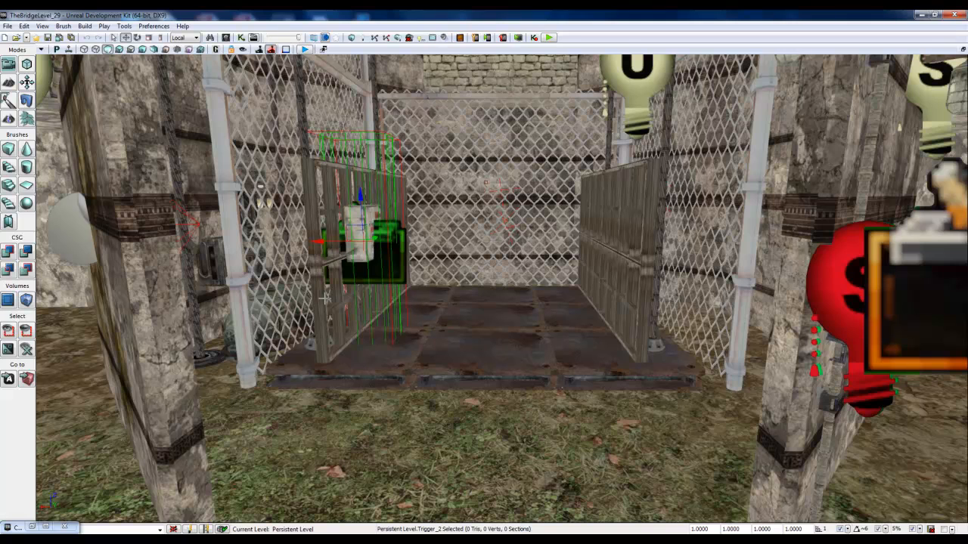
# Step: Browse and audition the sound cues in the Content Browser for a suitable elevator button sound
pyautogui.click(31, 528)
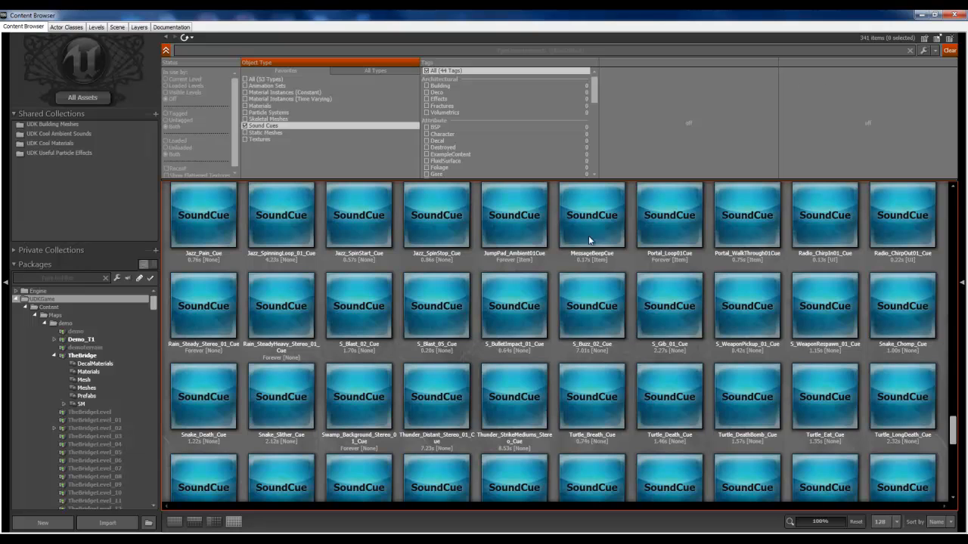
pyautogui.click(431, 228)
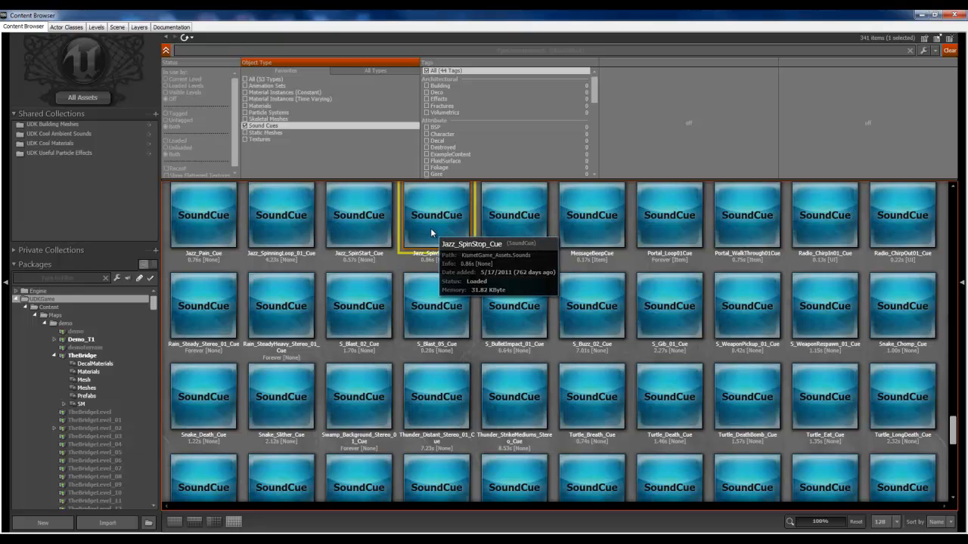
pyautogui.click(529, 323)
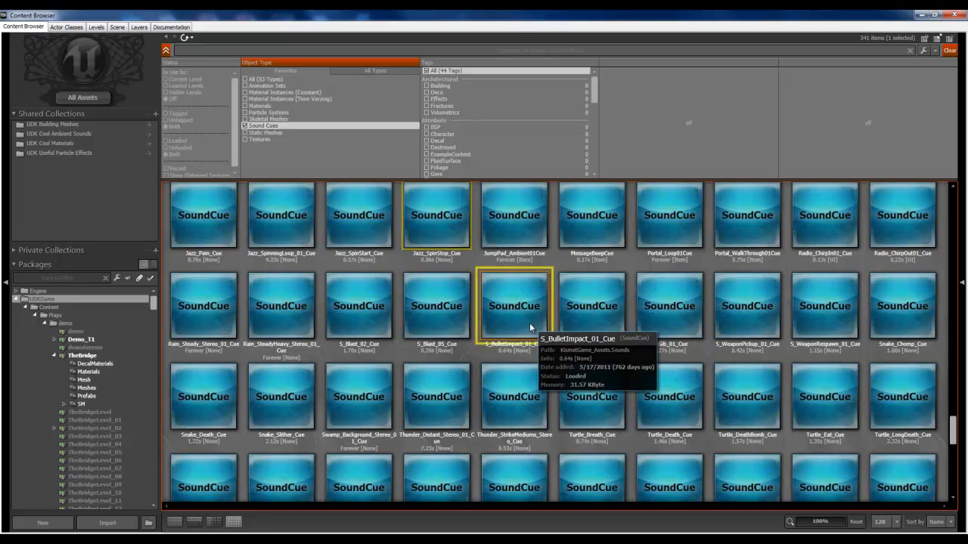
pyautogui.click(442, 390)
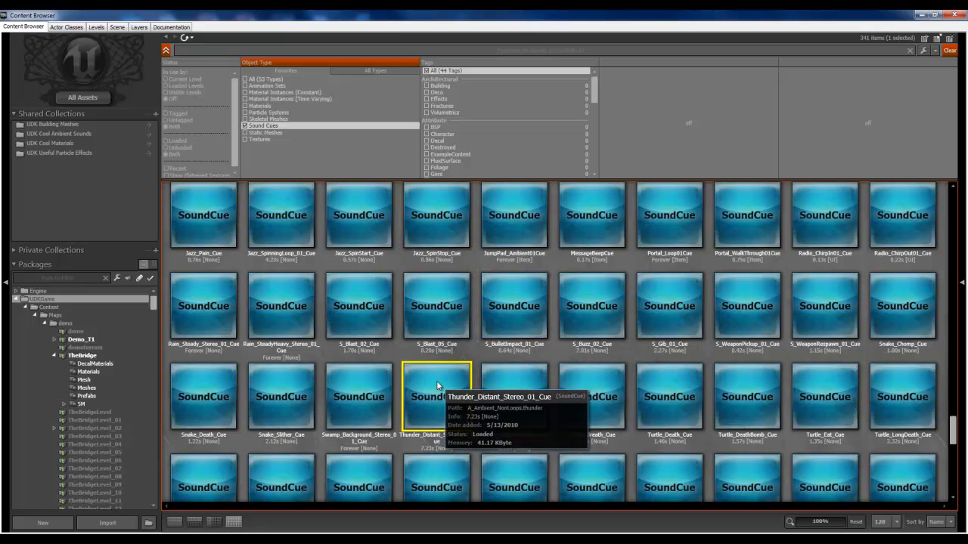
pyautogui.click(610, 405)
pyautogui.click(675, 409)
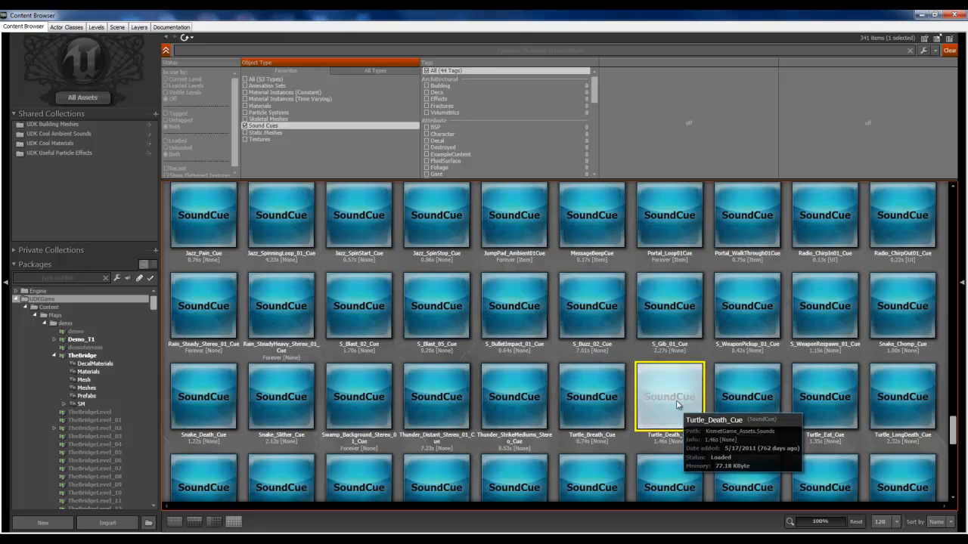
pyautogui.scroll(-2, 749, 318)
pyautogui.click(598, 418)
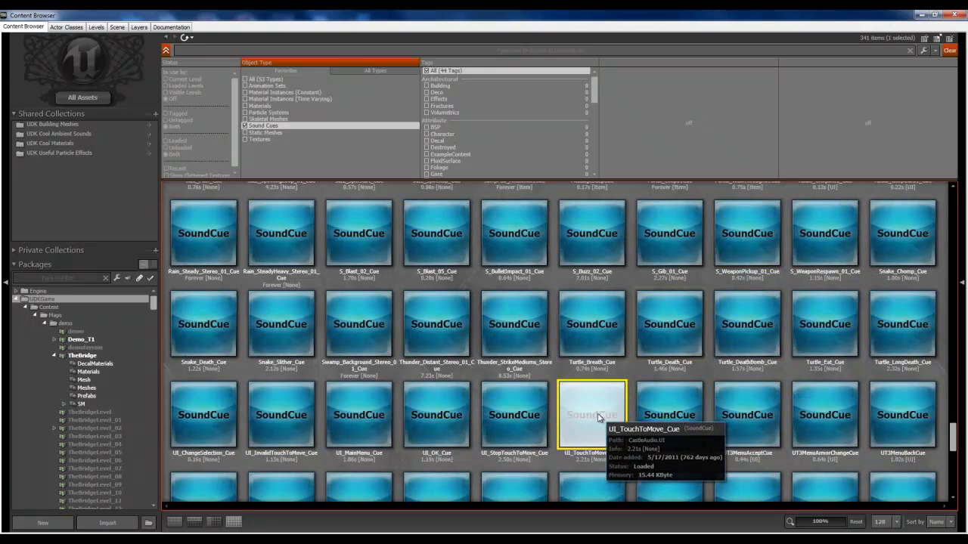
pyautogui.scroll(-1, 459, 394)
pyautogui.click(448, 375)
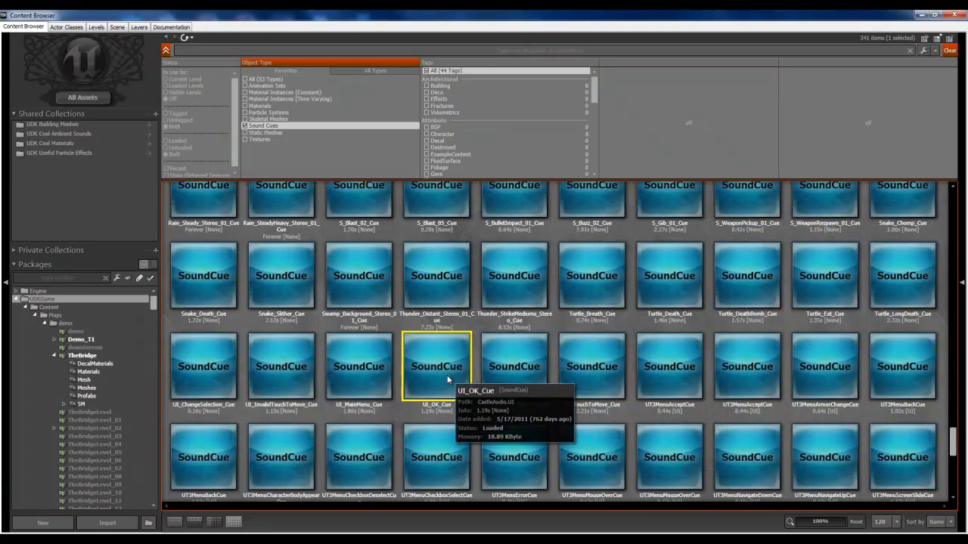
pyautogui.click(376, 369)
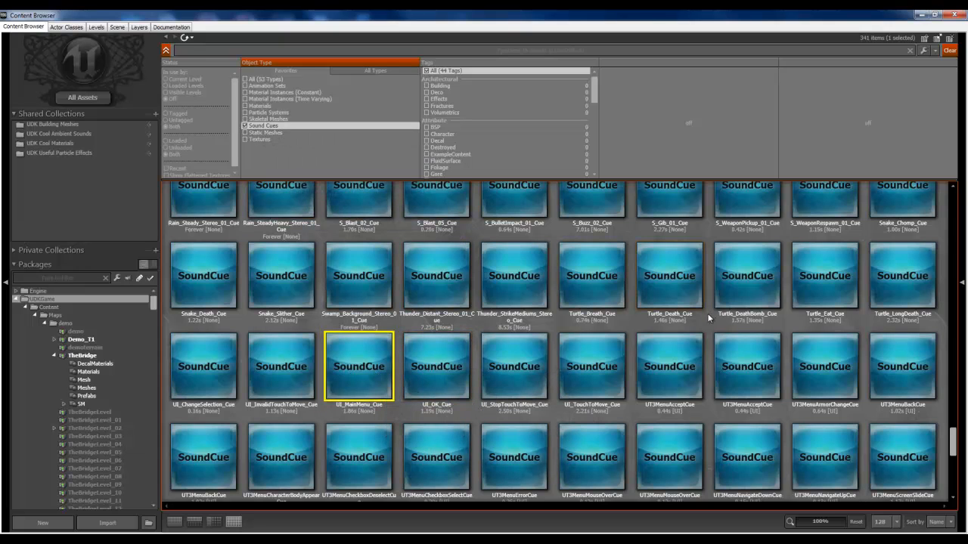
# Step: Search the sound cues for "mess", select MessageBeepCue and minimize the Content Browser
pyautogui.click(193, 53)
pyautogui.write('mess')
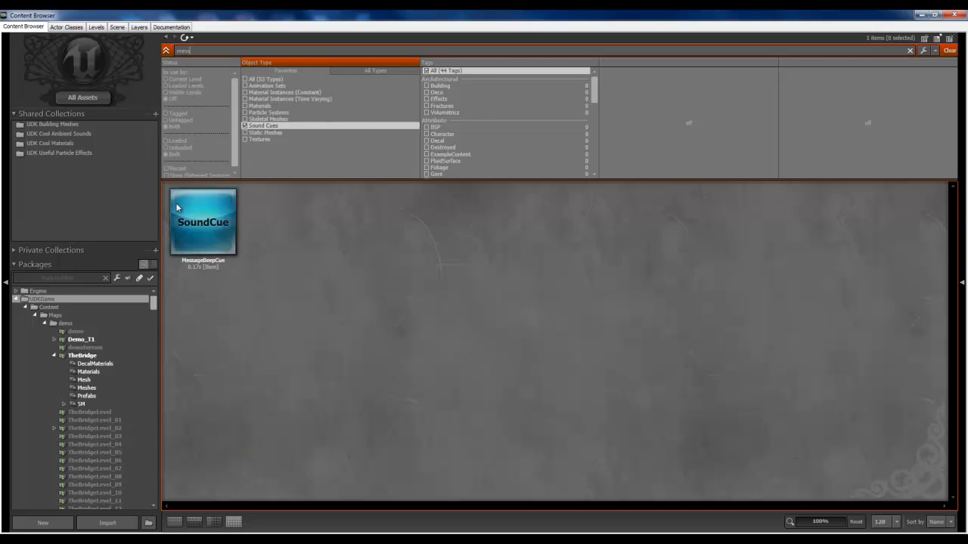
pyautogui.click(199, 215)
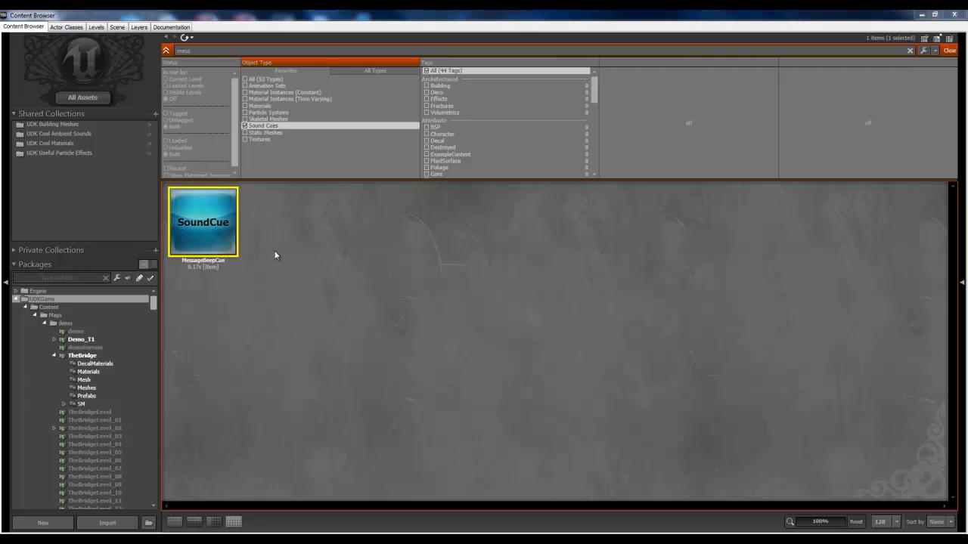
pyautogui.click(923, 15)
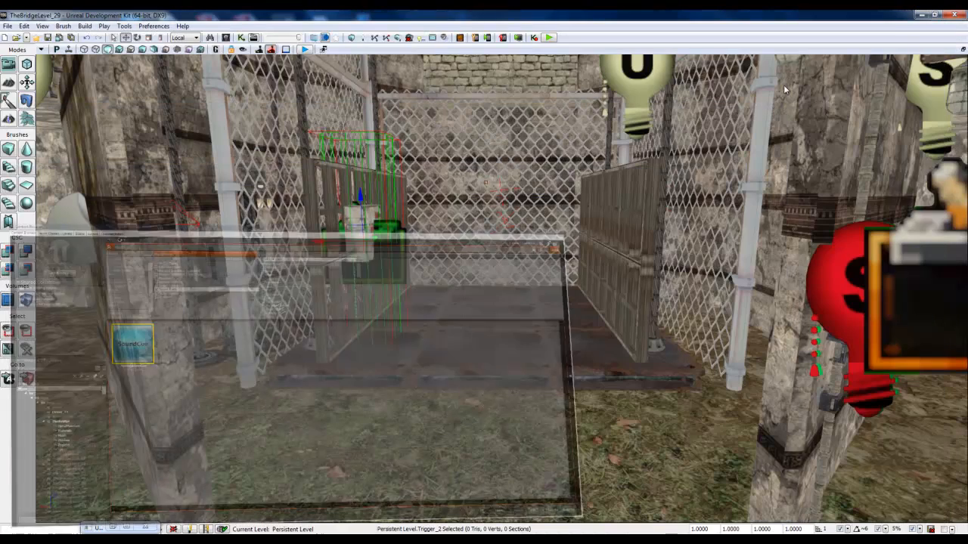
# Step: Add a Play Sound action above the Mover event in the tower elevator's Kismet sequence
pyautogui.click(126, 528)
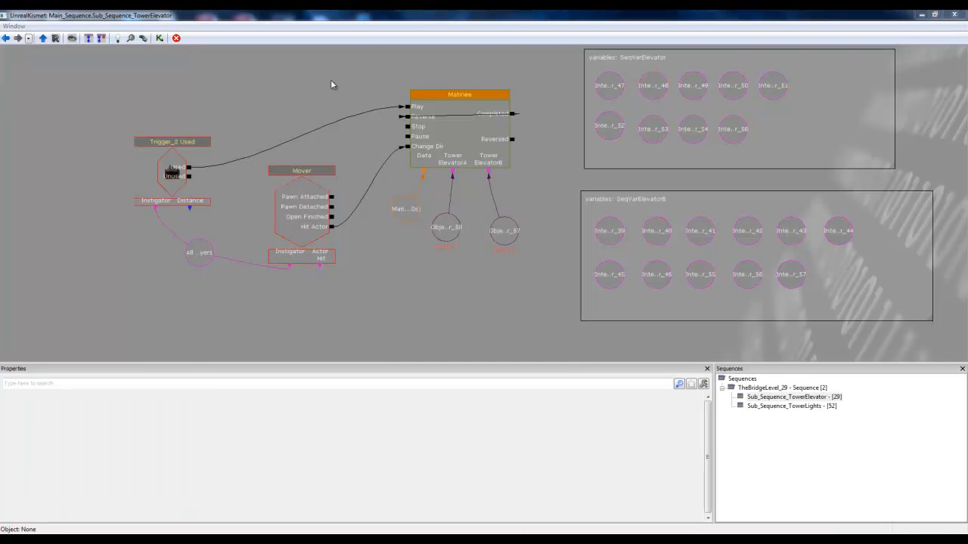
pyautogui.rightClick(298, 61)
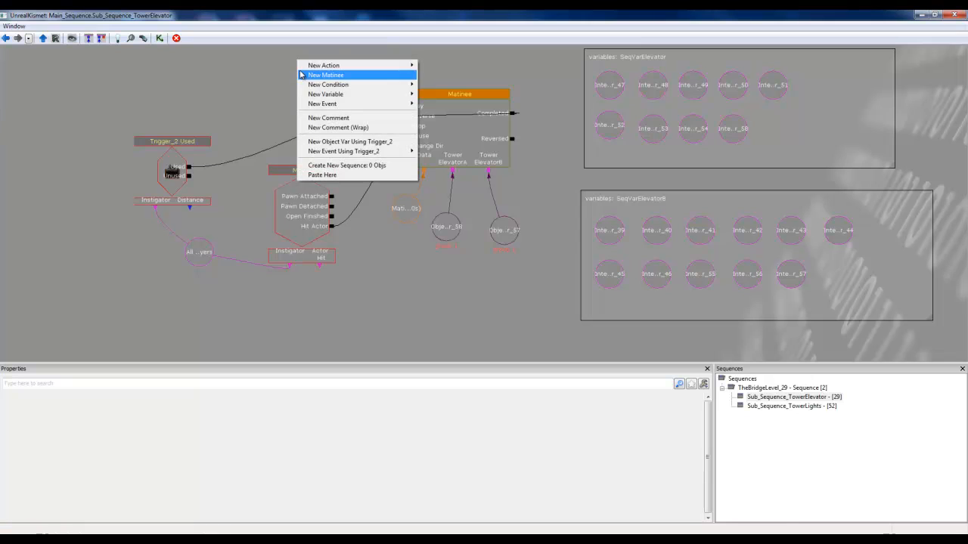
pyautogui.moveTo(332, 69)
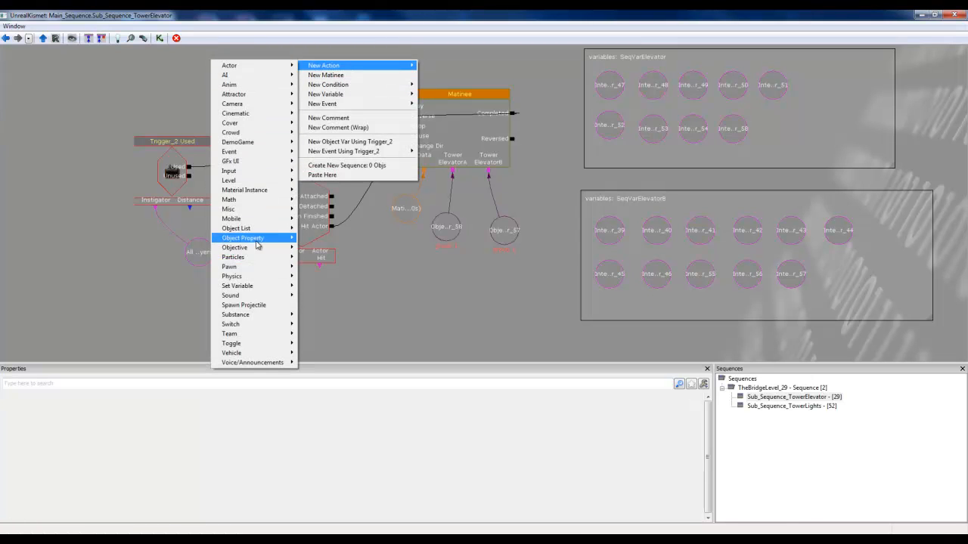
pyautogui.moveTo(248, 288)
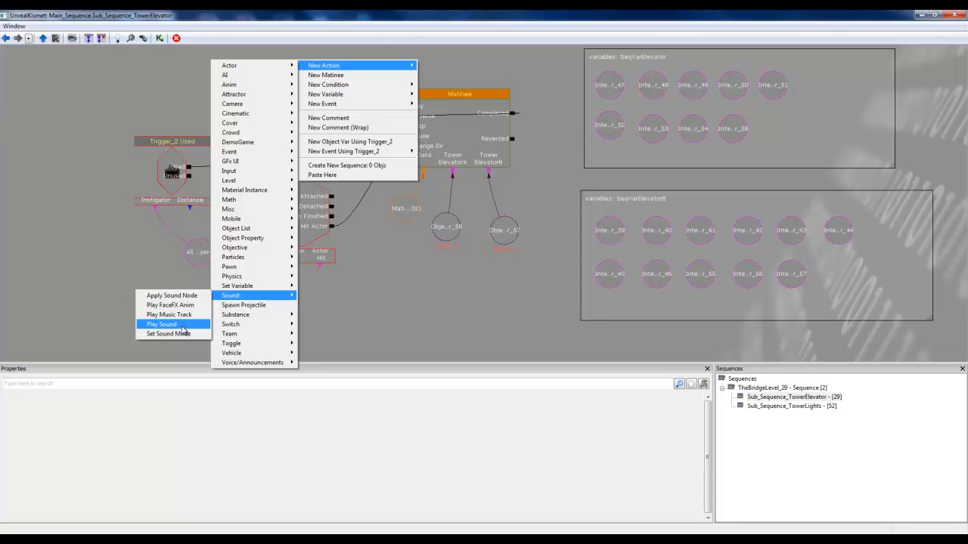
pyautogui.click(167, 324)
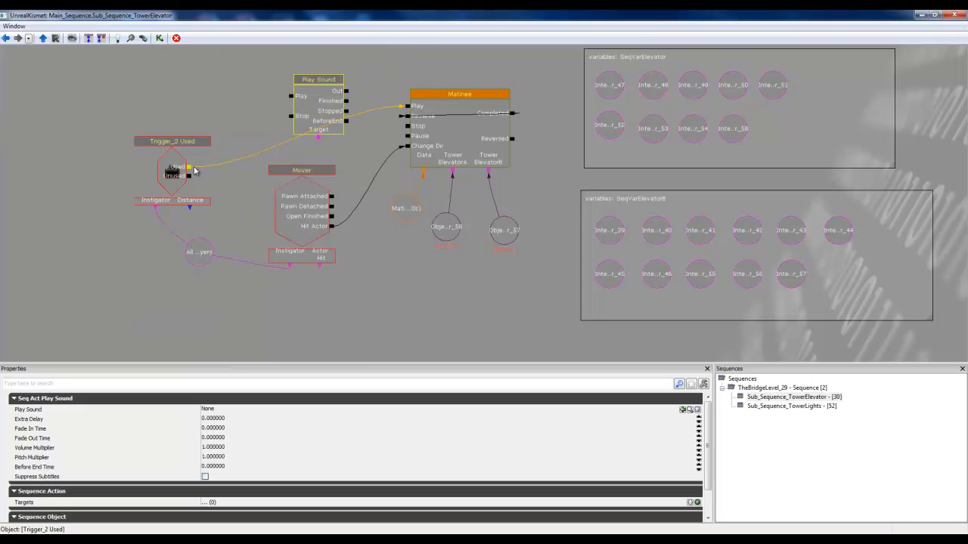
# Step: Connect Trigger_2's Used output to the Play Sound action's Play input and move the action away from the Matinee
pyautogui.moveTo(189, 169); pyautogui.dragTo(294, 98)
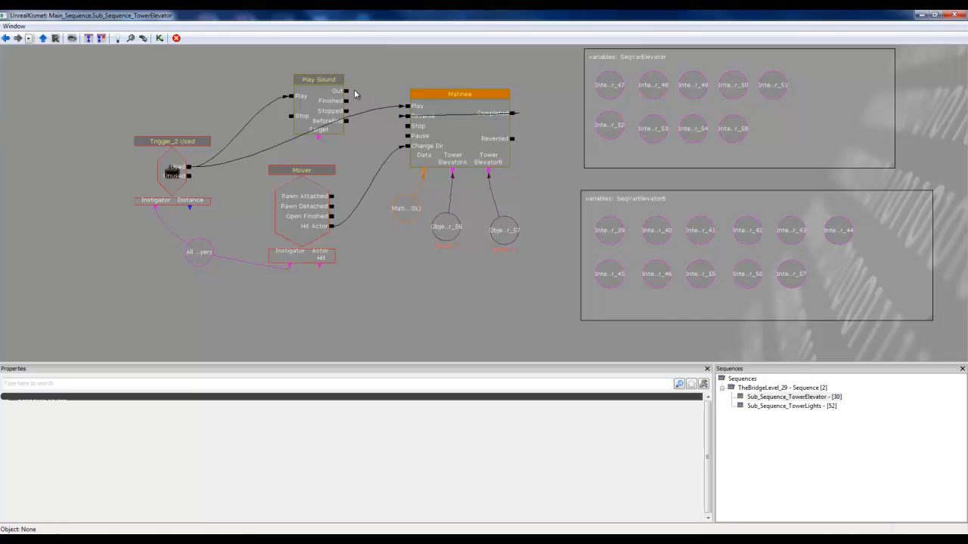
pyautogui.moveTo(345, 92); pyautogui.dragTo(408, 110)
pyautogui.moveTo(322, 87); pyautogui.dragTo(239, 85)
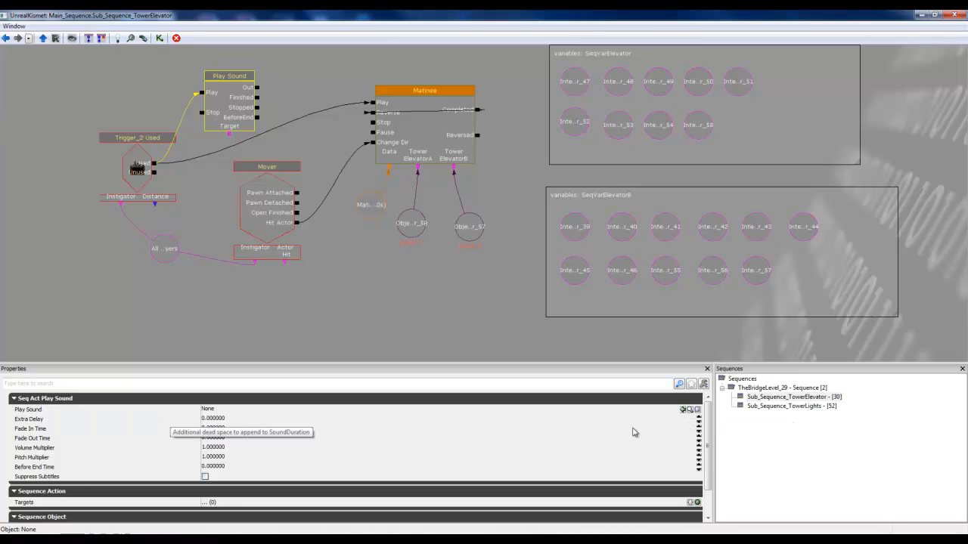
# Step: Assign the selected MessageBeepCue as the Play Sound action's sound, check its remaining properties and close Kismet
pyautogui.click(33, 409)
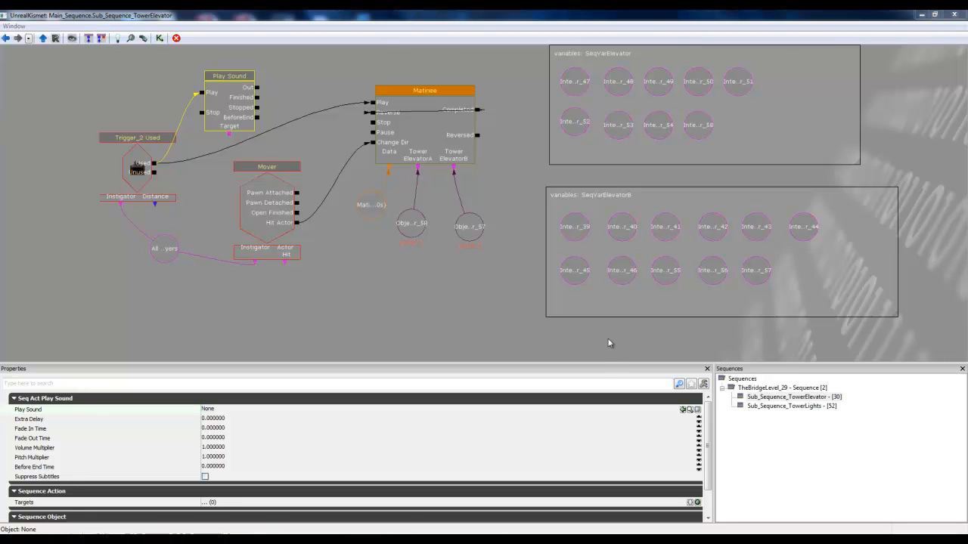
pyautogui.click(683, 409)
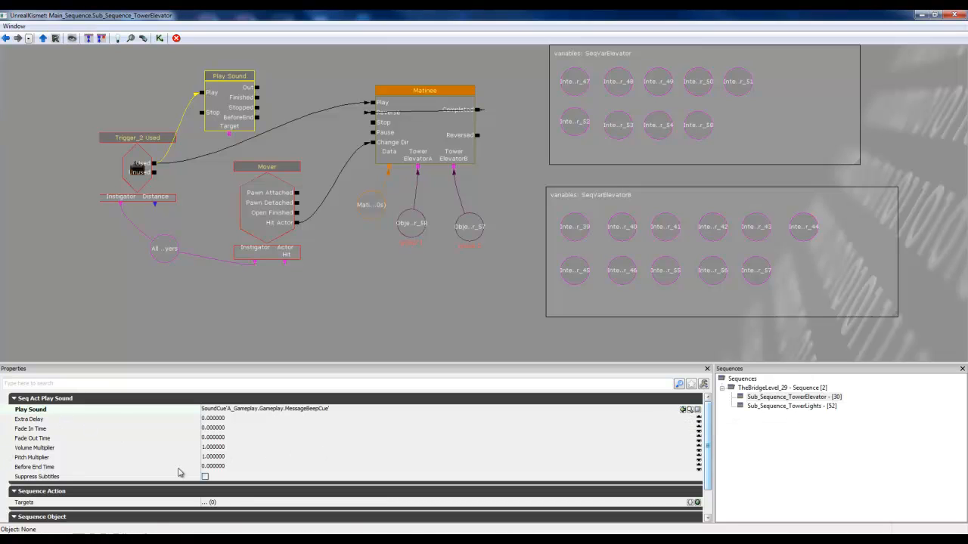
pyautogui.moveTo(708, 443); pyautogui.dragTo(711, 508)
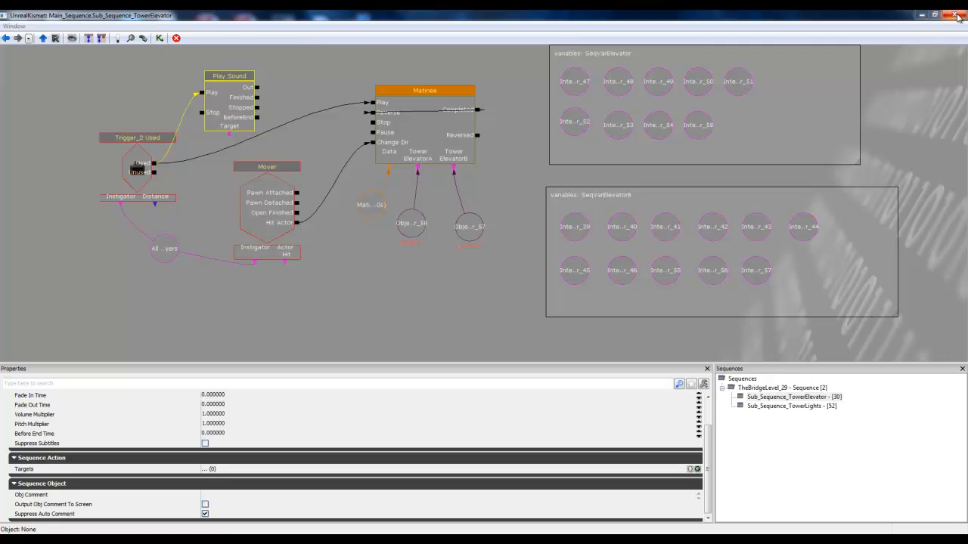
pyautogui.click(957, 17)
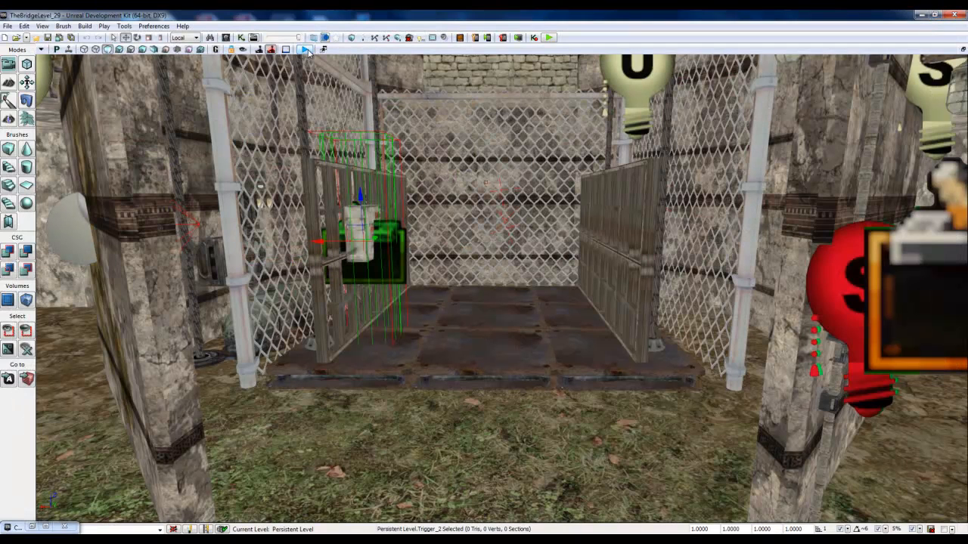
# Step: Play the level, use the elevator's control panel to test the button sound during a ride, and end play
pyautogui.click(305, 50)
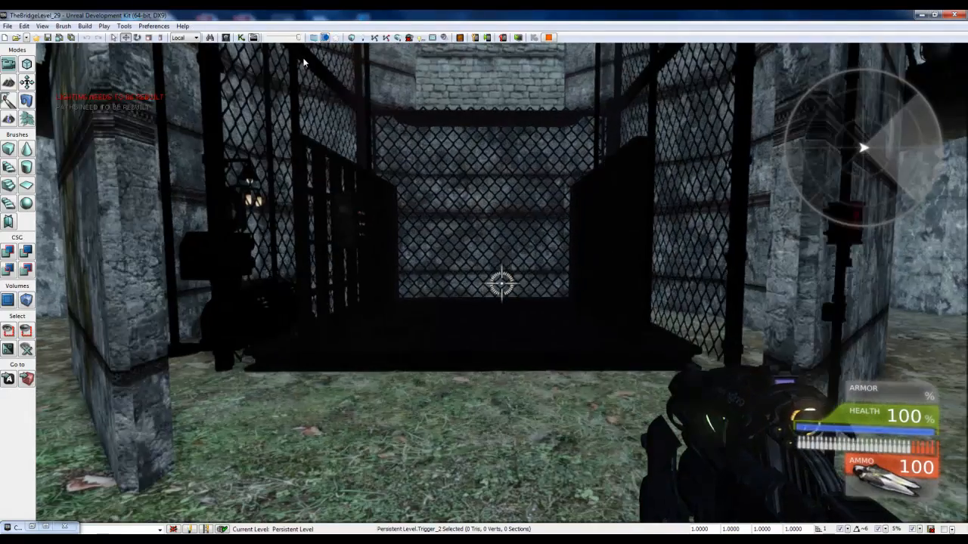
pyautogui.press('w')
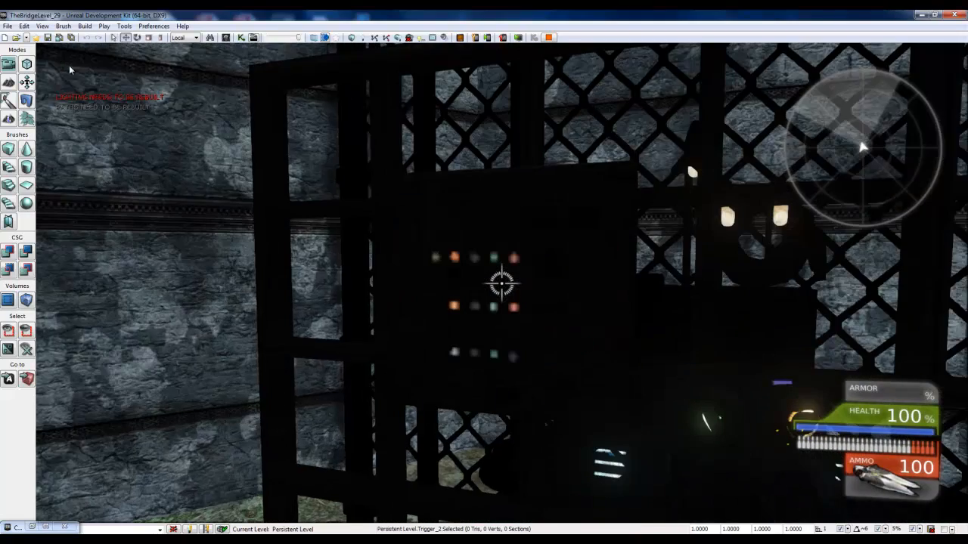
pyautogui.press('e')
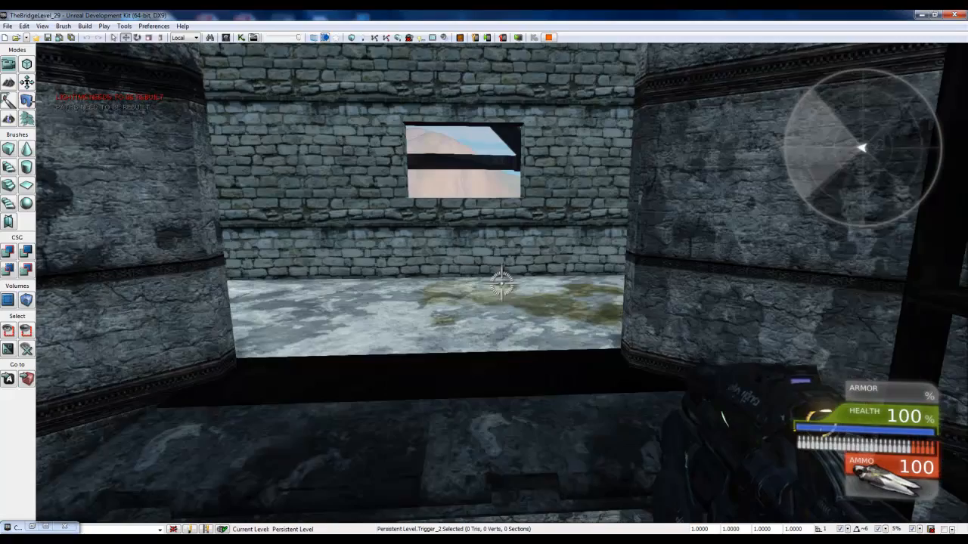
pyautogui.press('Escape')
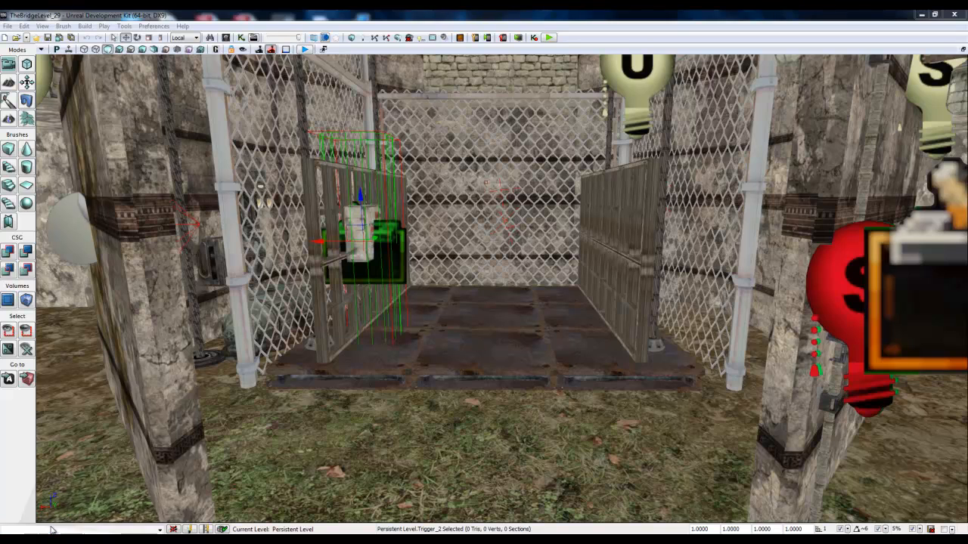
# Step: Search the Content Browser's sound cues for "elev" and look through the Stone02 open-start cue and the Elevator01 loop, start and stop cues
pyautogui.click(52, 529)
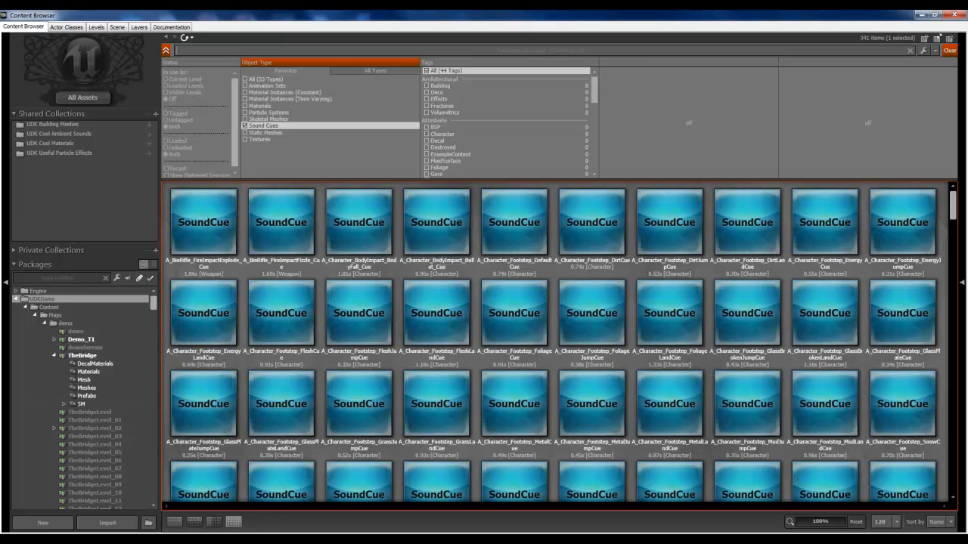
pyautogui.click(199, 47)
pyautogui.write('elev')
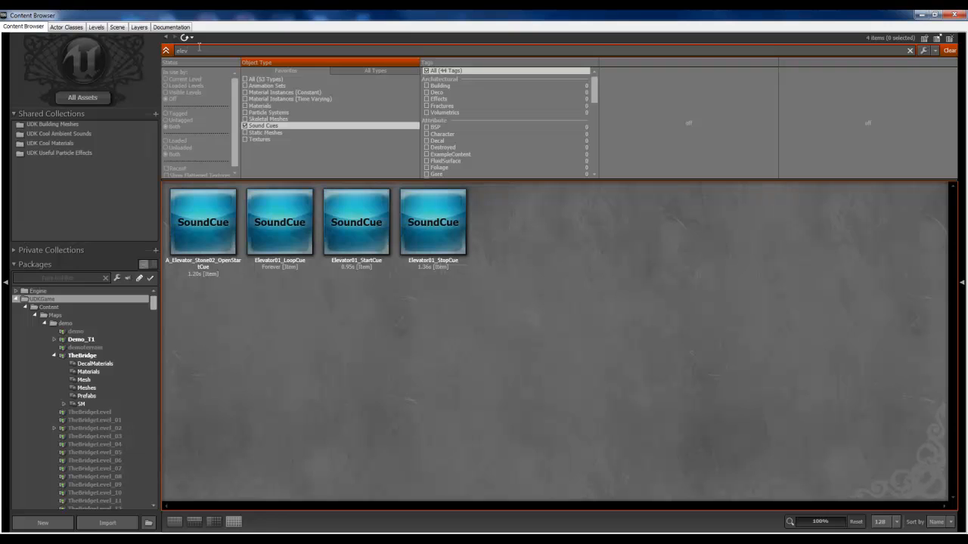
pyautogui.click(228, 236)
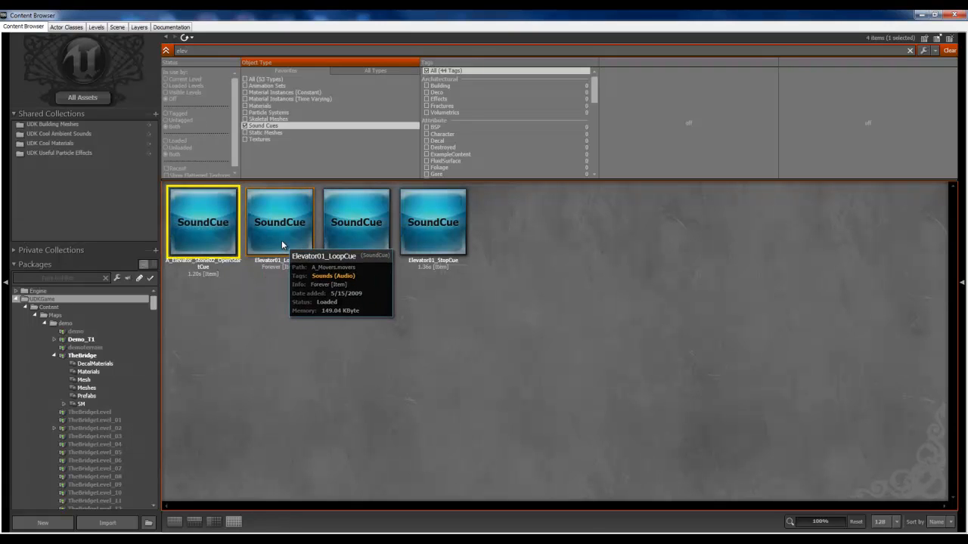
pyautogui.click(282, 240)
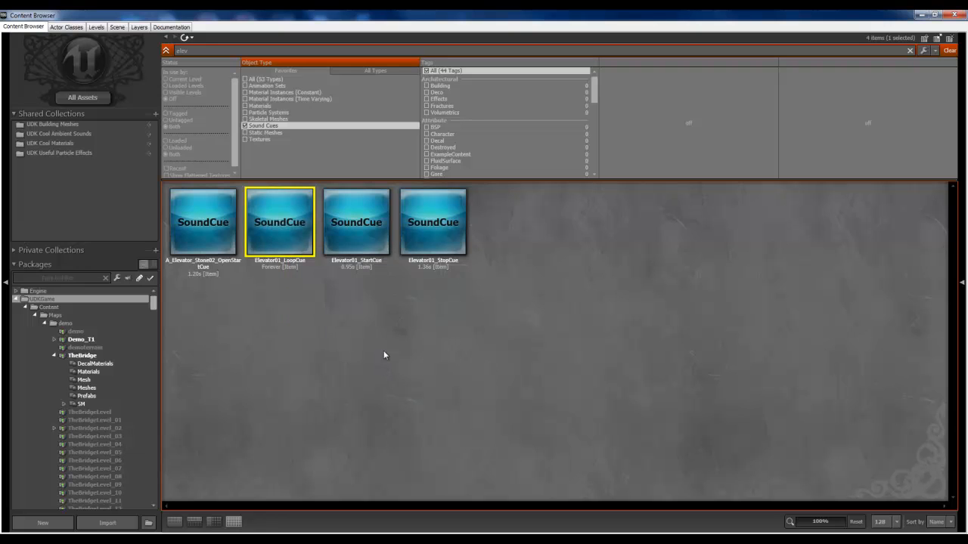
pyautogui.click(378, 253)
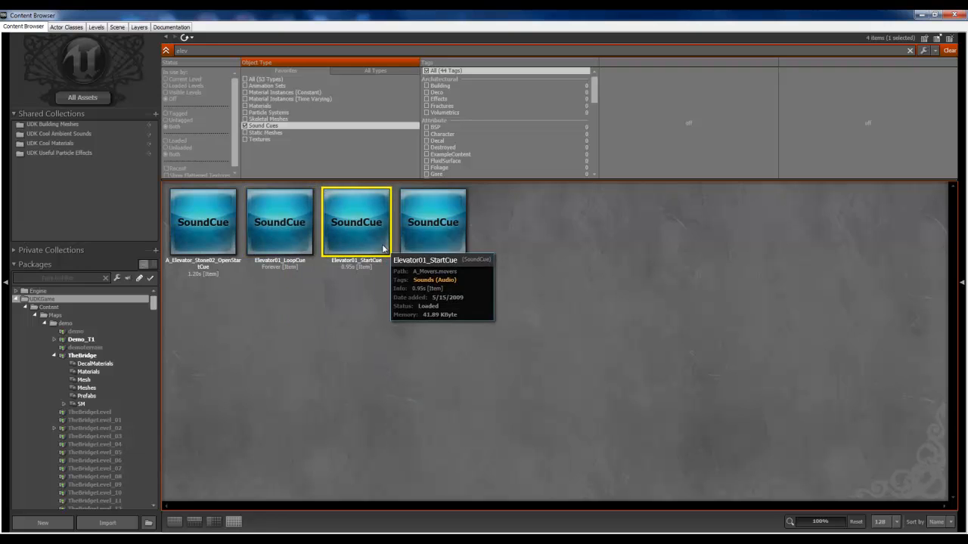
pyautogui.click(439, 228)
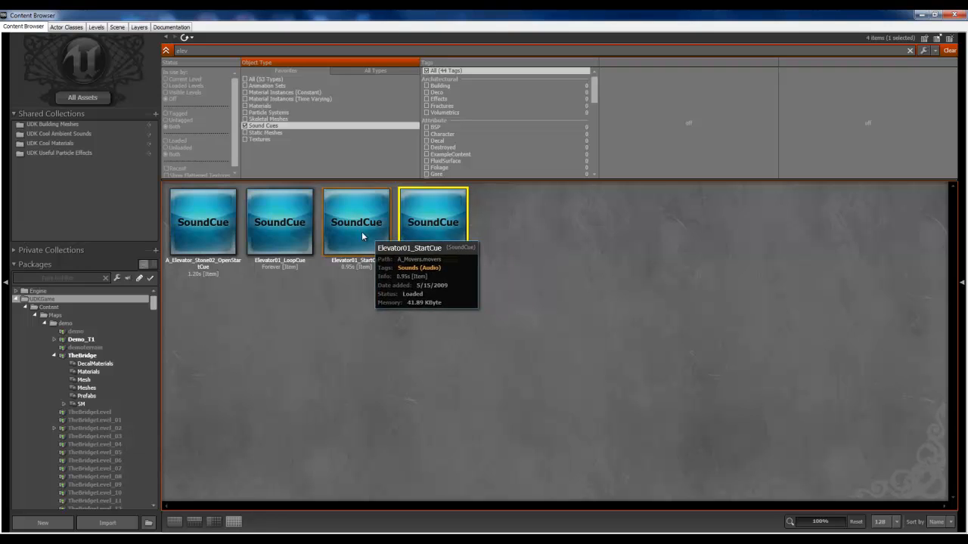
# Step: Compare the elevator sound cues once more and select Elevator01_LoopCue
pyautogui.click(219, 229)
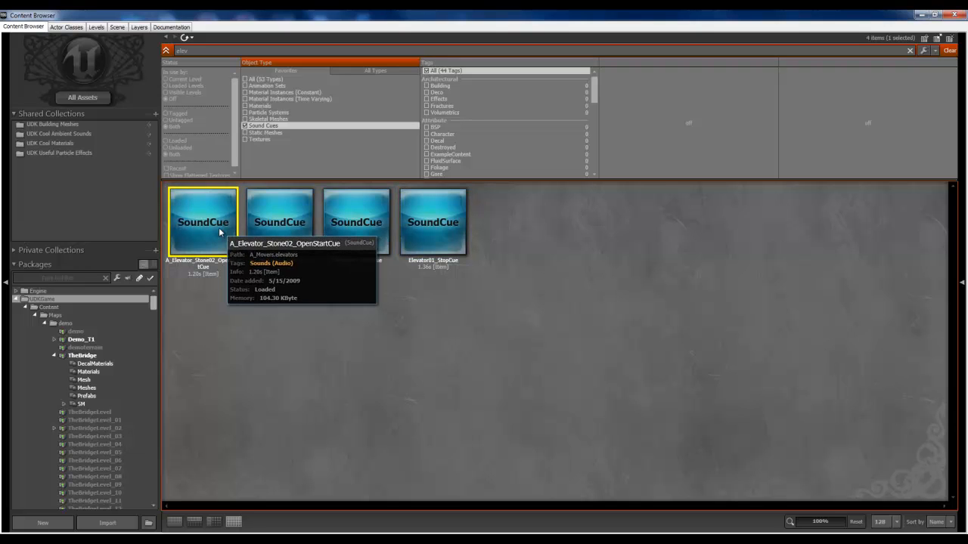
pyautogui.click(298, 229)
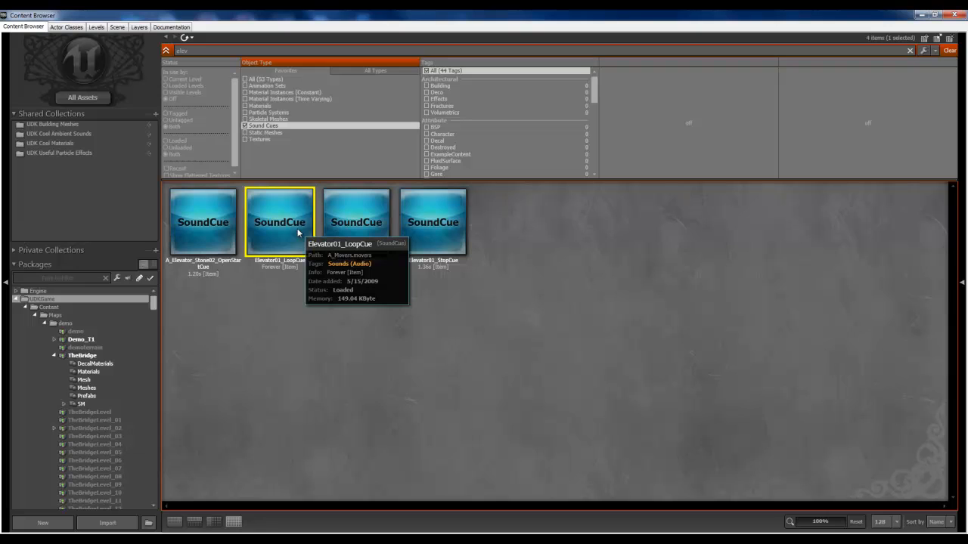
pyautogui.click(294, 303)
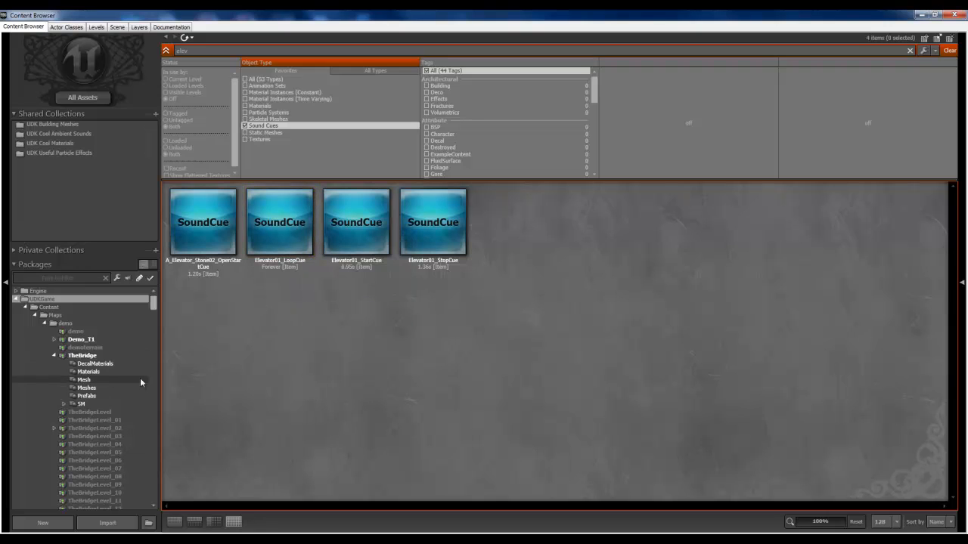
pyautogui.click(344, 237)
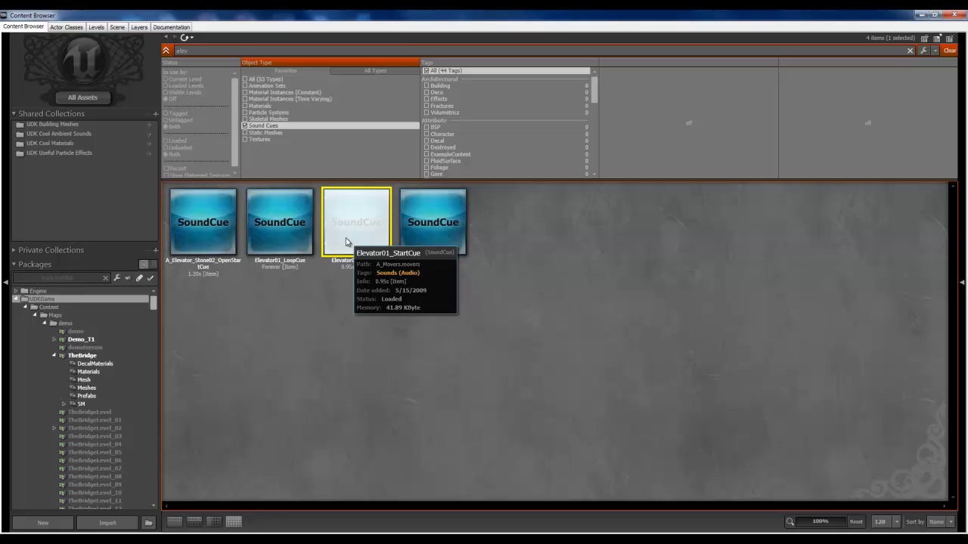
pyautogui.click(296, 226)
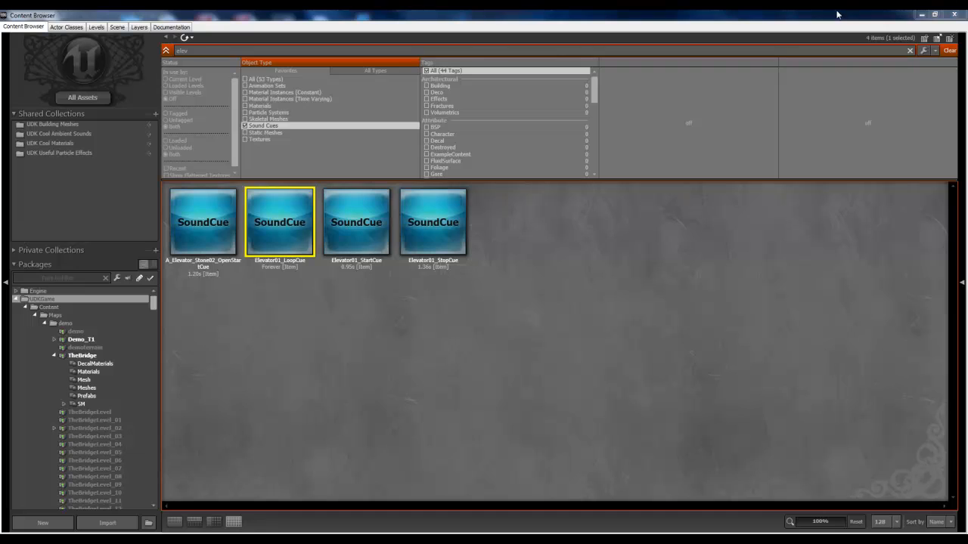
# Step: Return to the tower elevator's Kismet sequence and add a second Play Sound action beside the button beep's Play Sound
pyautogui.click(924, 15)
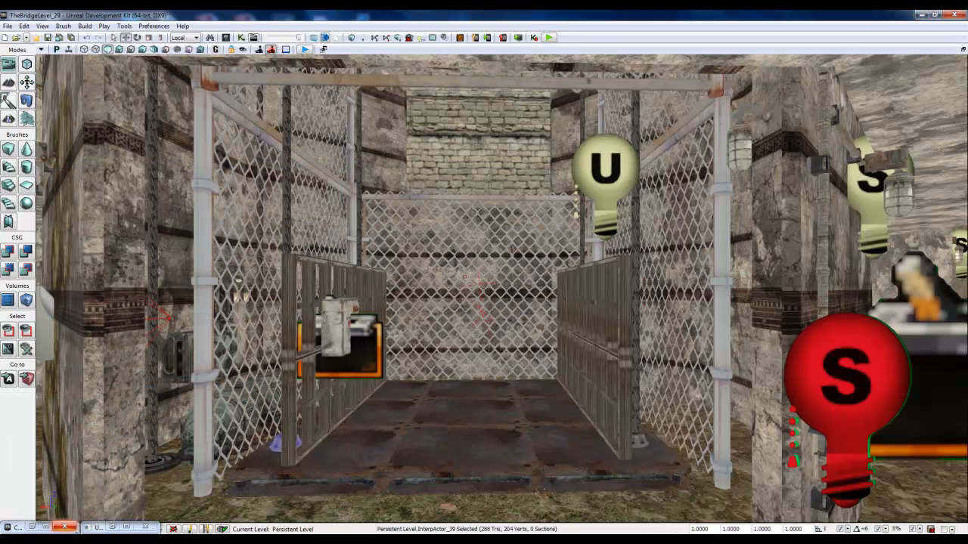
pyautogui.click(112, 527)
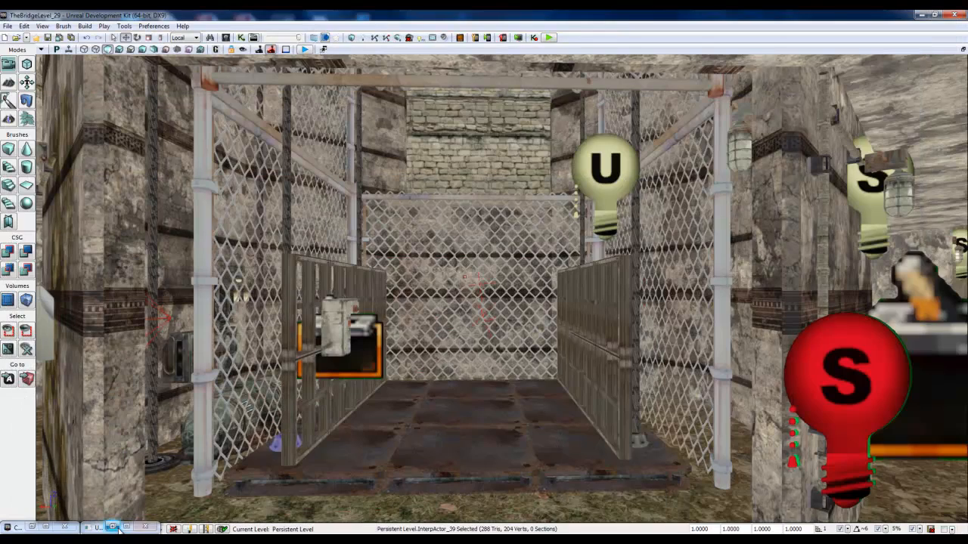
pyautogui.click(126, 527)
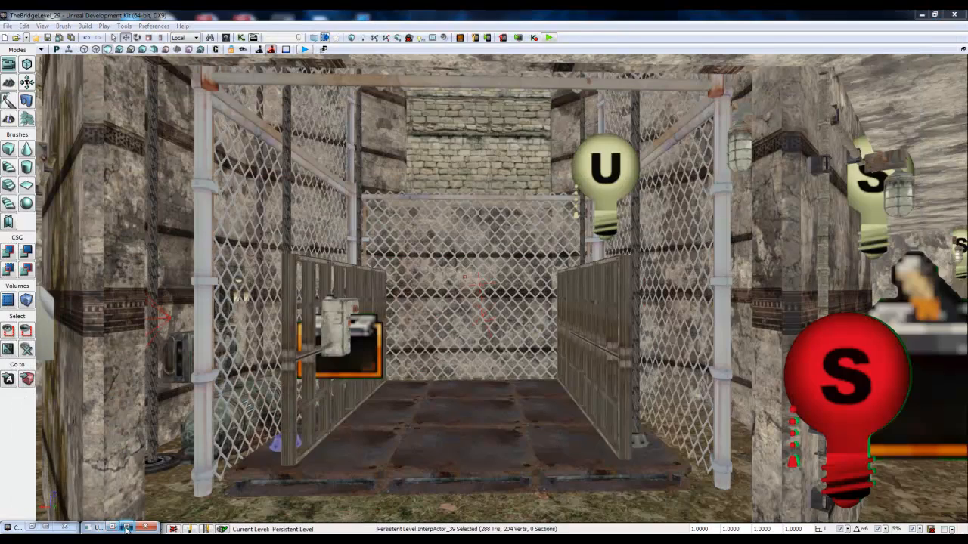
pyautogui.rightClick(300, 102)
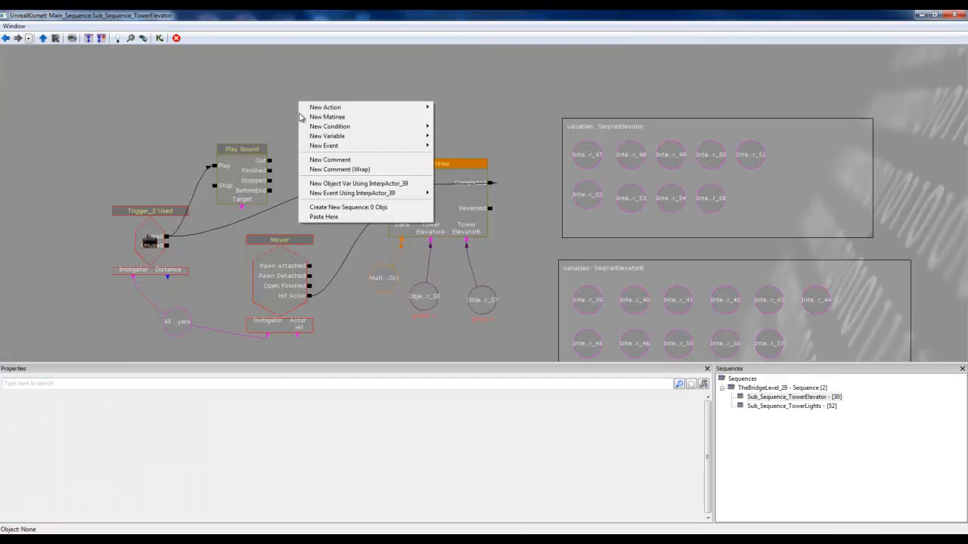
pyautogui.moveTo(328, 112)
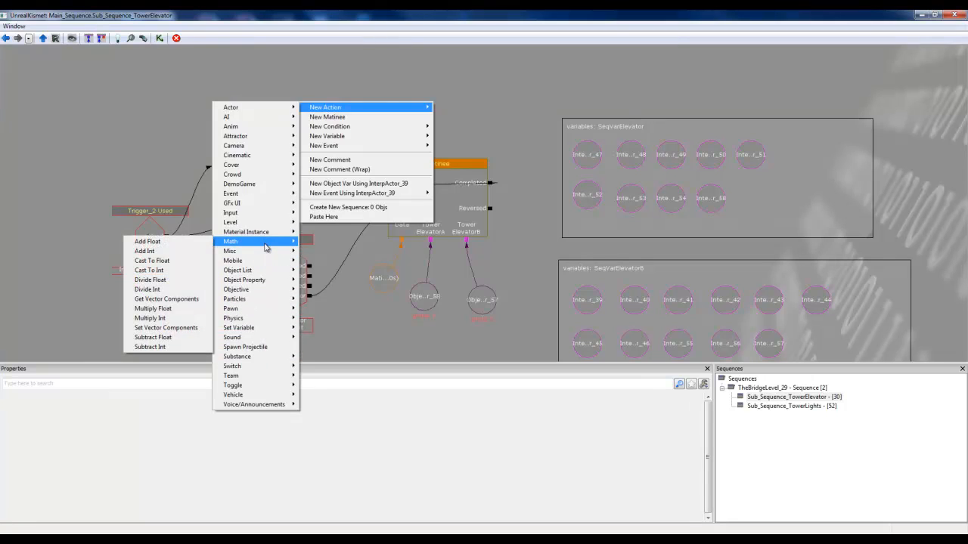
pyautogui.moveTo(252, 337)
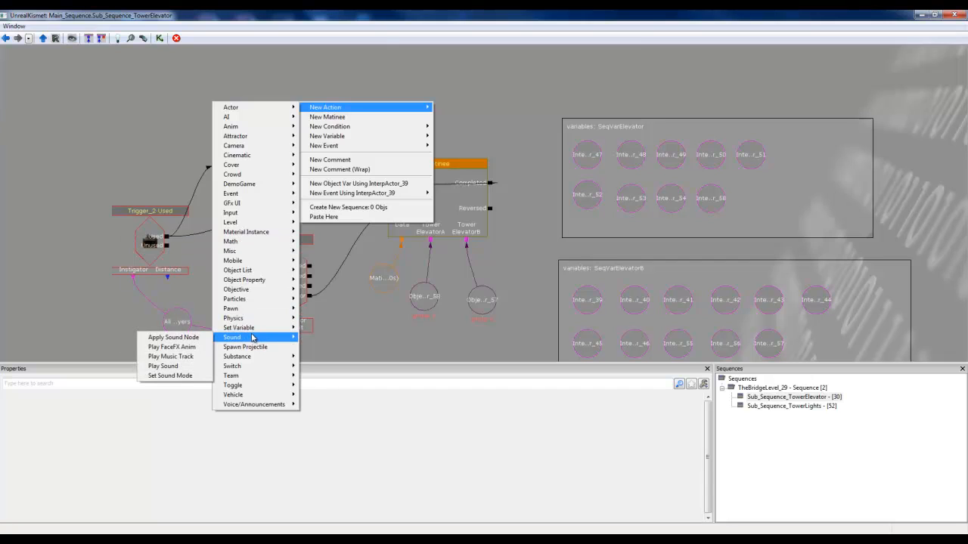
pyautogui.click(178, 367)
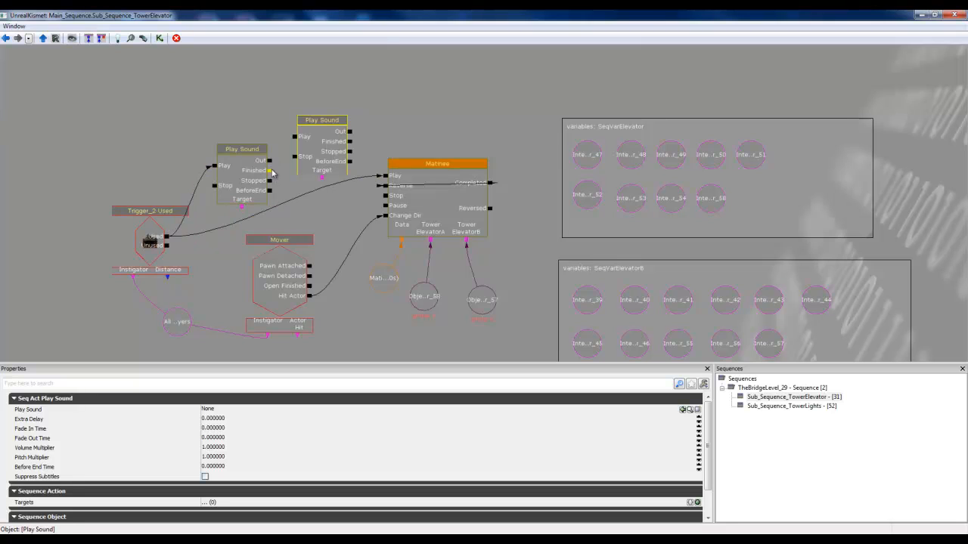
# Step: Connect the beep Play Sound's Out output to the second Play Sound's Play input and move the beep action level with it
pyautogui.moveTo(269, 161); pyautogui.dragTo(292, 138)
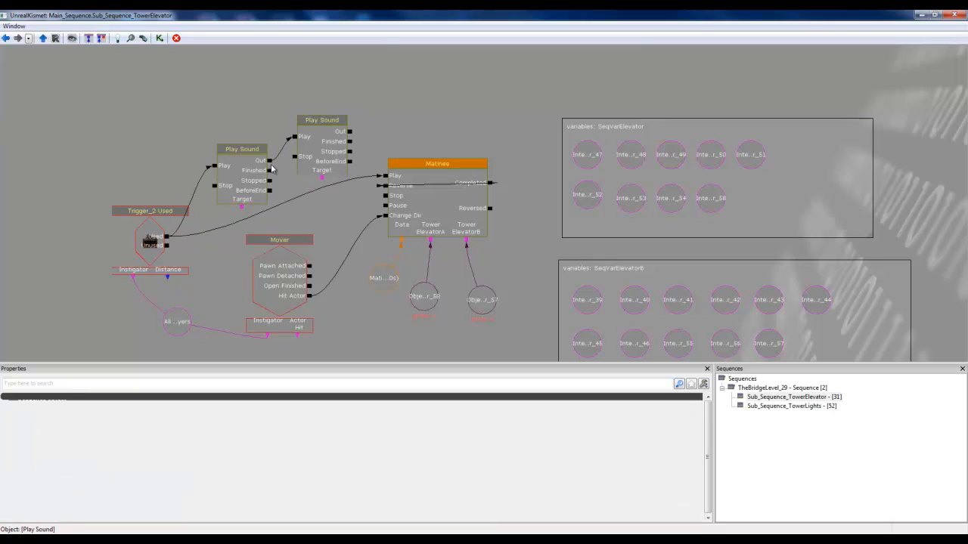
pyautogui.click(260, 152)
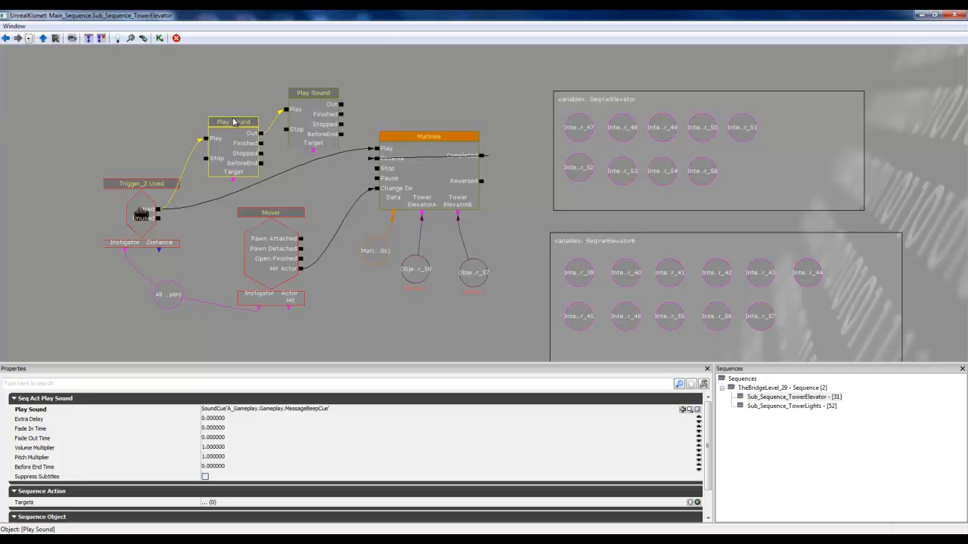
pyautogui.keyDown('ctrl'); pyautogui.moveTo(234, 122); pyautogui.dragTo(215, 100); pyautogui.keyUp('ctrl')
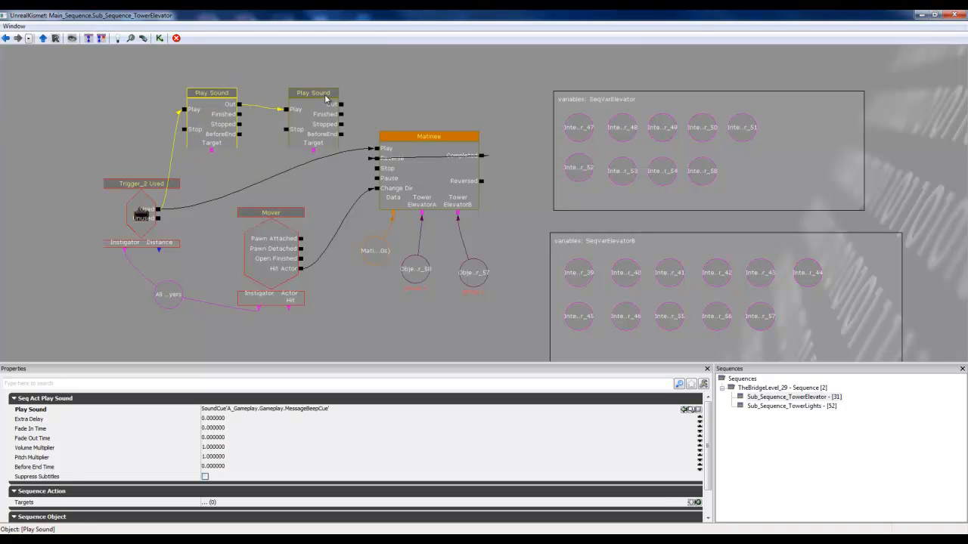
# Step: Assign the selected Elevator01_LoopCue as the second Play Sound action's sound and position the action closer to the beep action
pyautogui.click(324, 94)
pyautogui.keyDown('ctrl'); pyautogui.moveTo(325, 93); pyautogui.dragTo(325, 83); pyautogui.keyUp('ctrl')
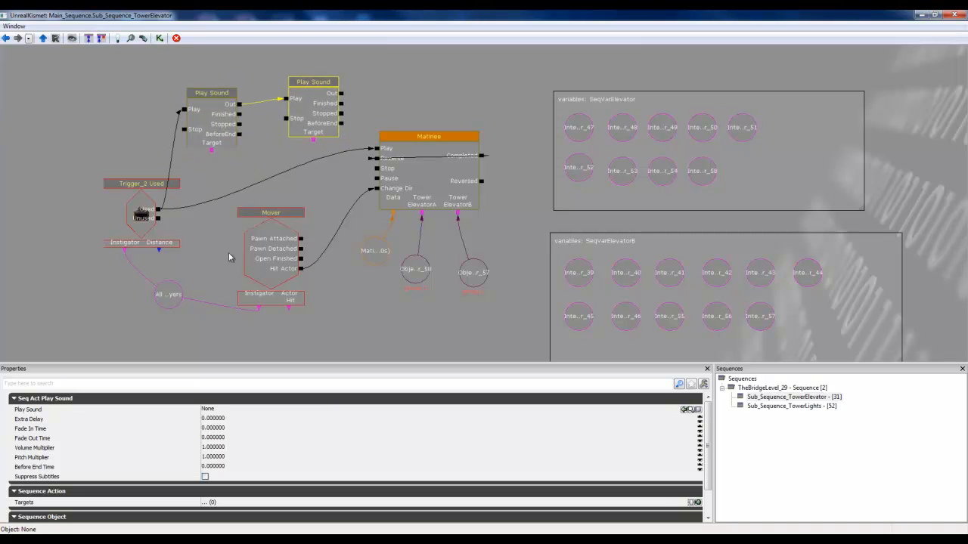
pyautogui.click(684, 409)
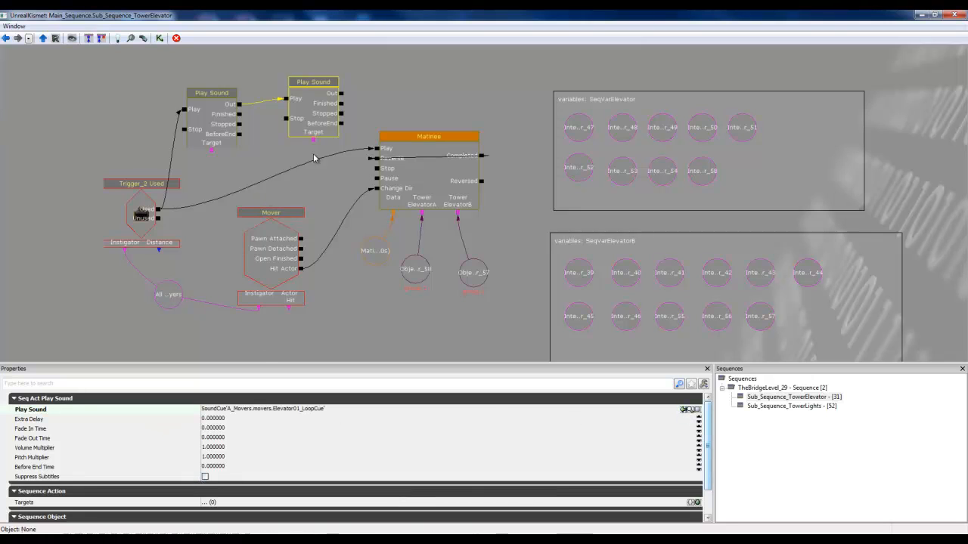
pyautogui.keyDown('ctrl'); pyautogui.moveTo(319, 102); pyautogui.dragTo(298, 98); pyautogui.keyUp('ctrl')
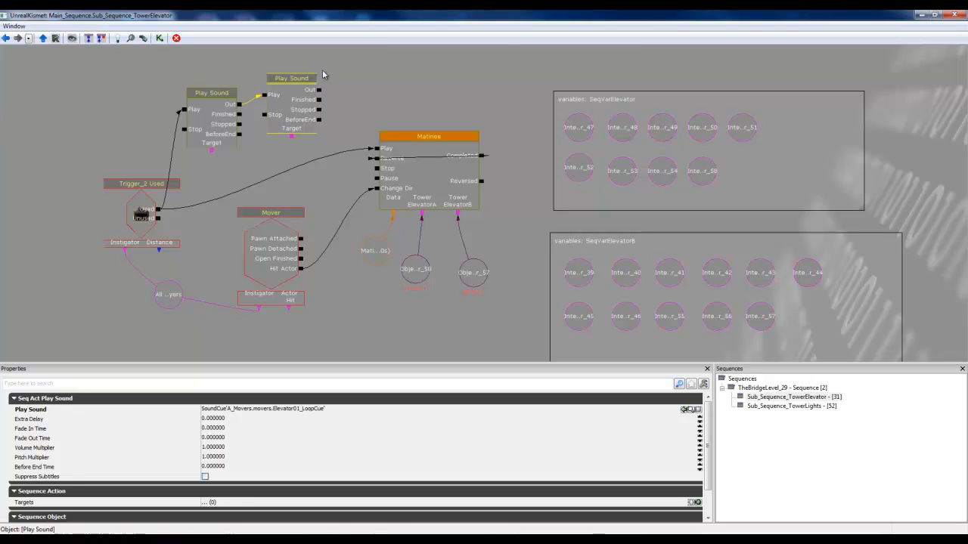
# Step: Add a third Play Sound action above the Matinee in the tower elevator's Kismet sequence
pyautogui.rightClick(378, 47)
pyautogui.moveTo(435, 52)
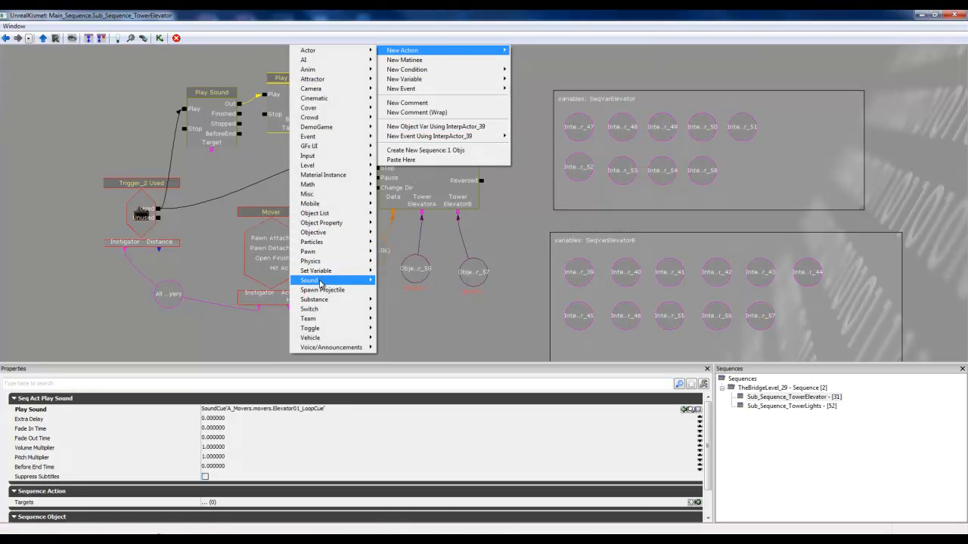
pyautogui.moveTo(320, 283)
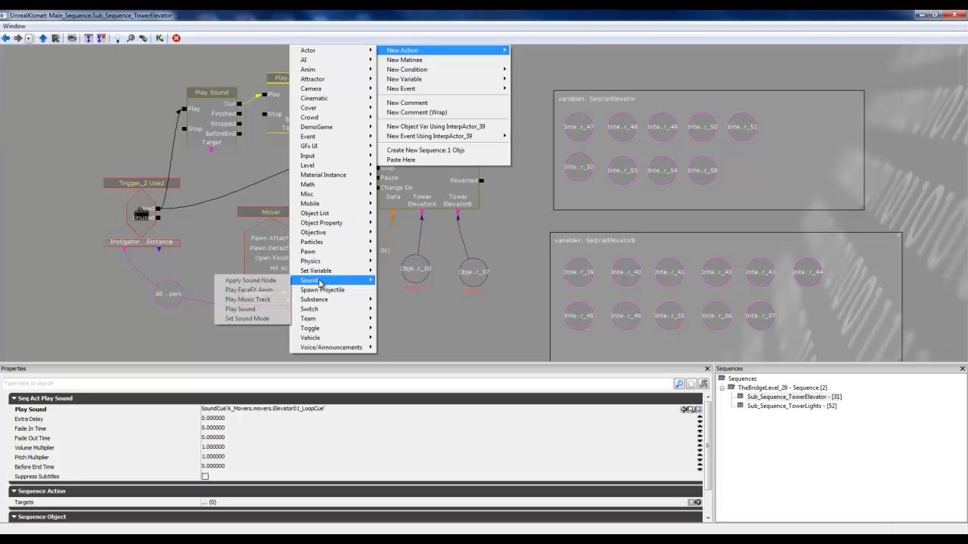
pyautogui.click(255, 310)
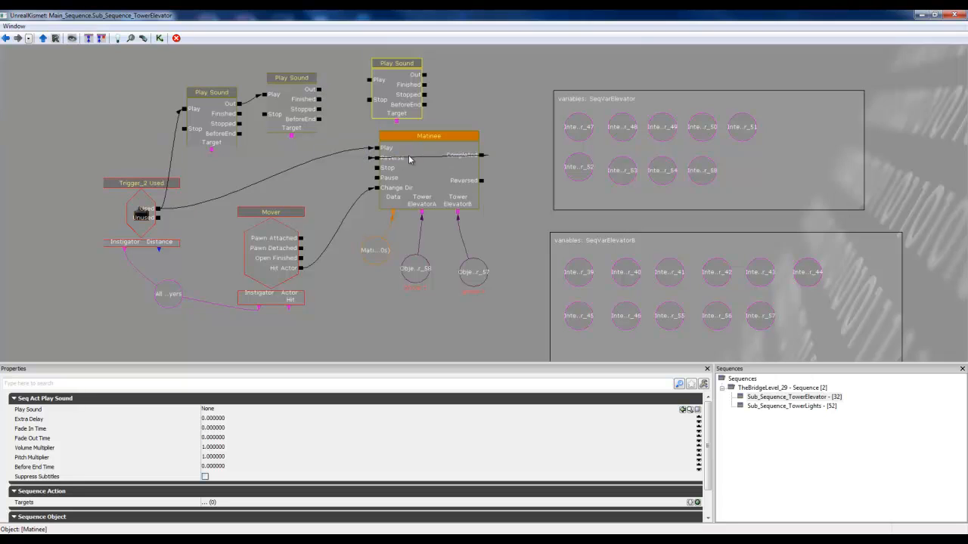
# Step: Connect the Matinee's Reversed output to the loop sound's Stop input, and the loop sound's Stopped output to the third Play Sound's Play, moving that action closer
pyautogui.click(481, 183)
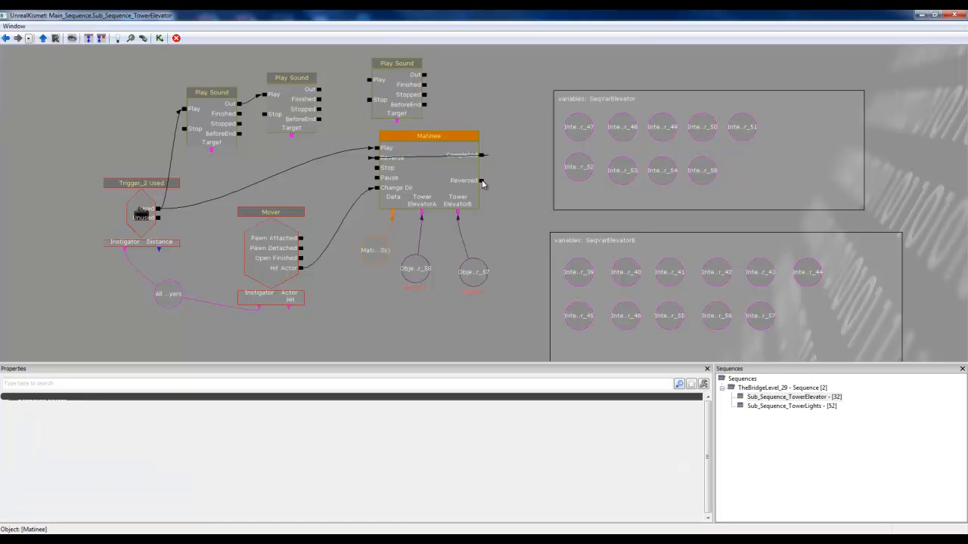
pyautogui.moveTo(482, 183); pyautogui.dragTo(263, 117)
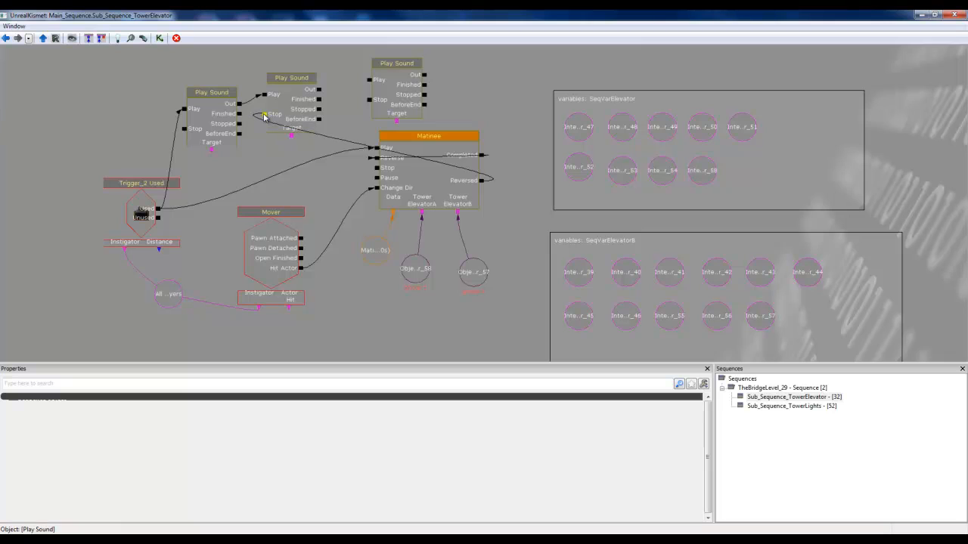
pyautogui.click(281, 109)
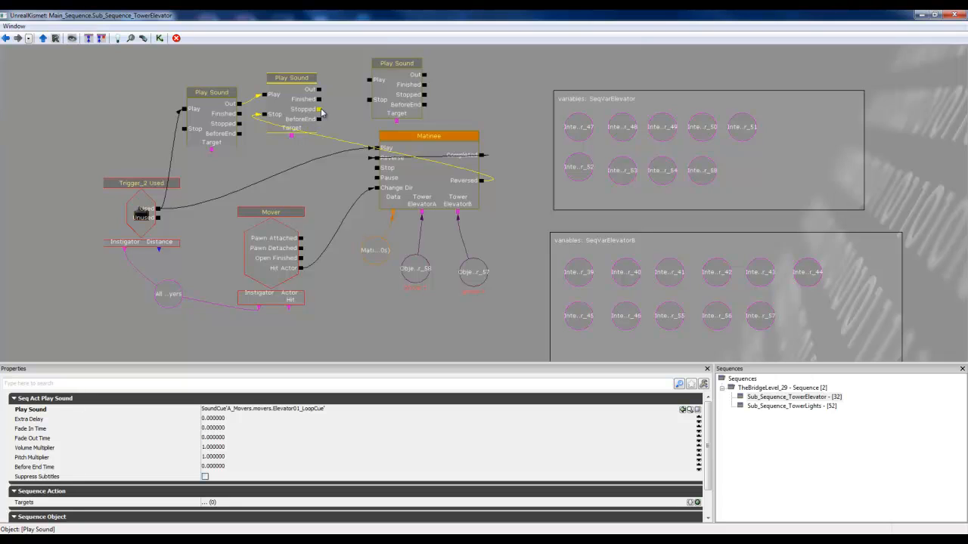
pyautogui.moveTo(319, 110); pyautogui.dragTo(369, 81)
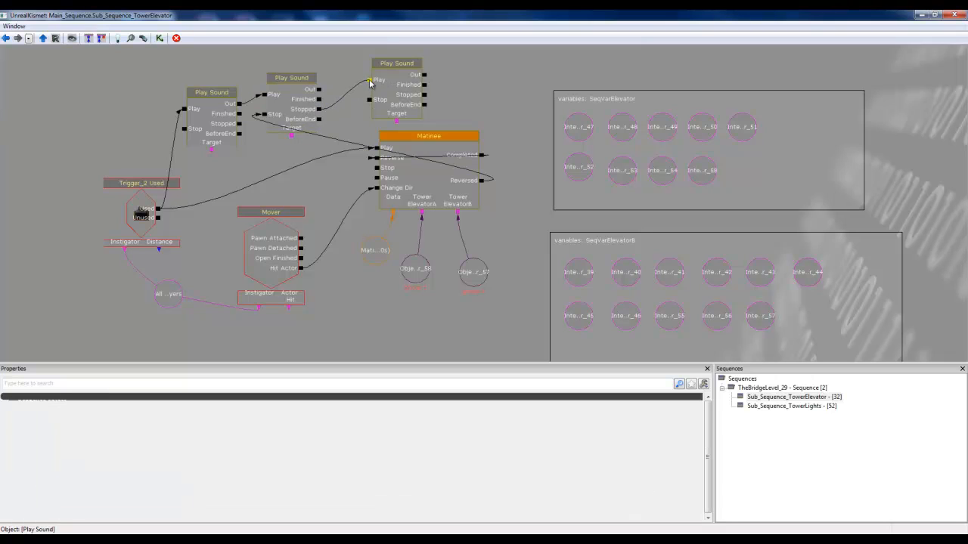
pyautogui.click(391, 92)
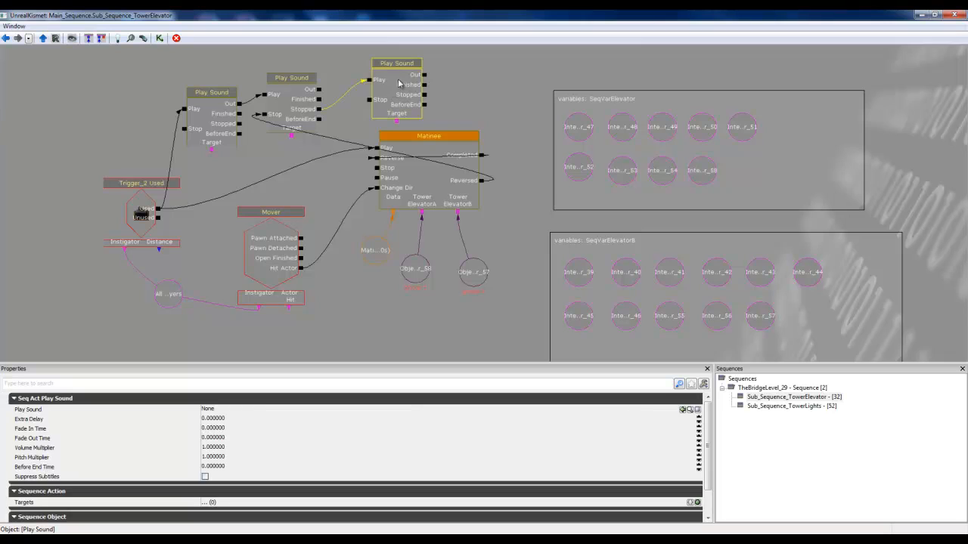
pyautogui.moveTo(393, 86); pyautogui.dragTo(367, 89)
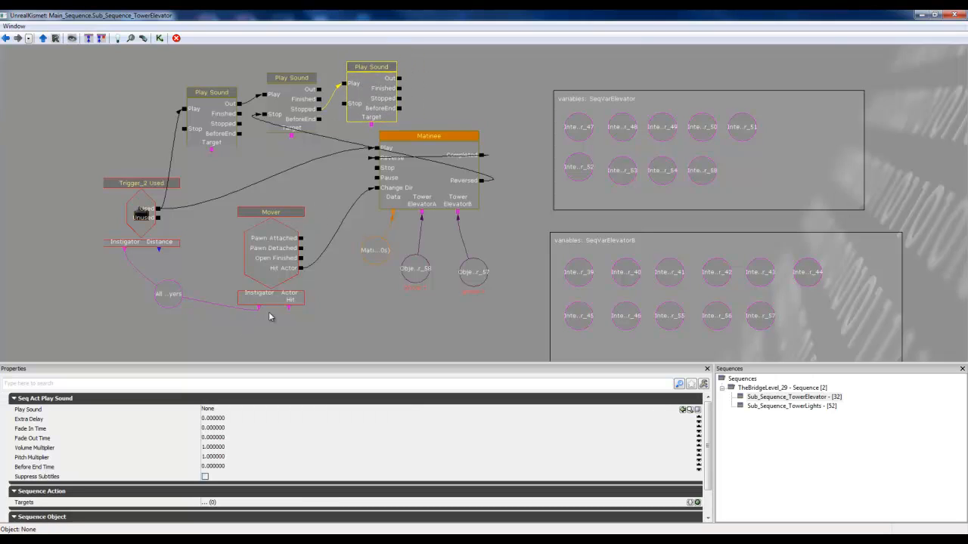
# Step: Select Elevator01_StopCue in the Content Browser and assign it as the third Play Sound action's sound in the tower elevator's Kismet sequence
pyautogui.click(920, 15)
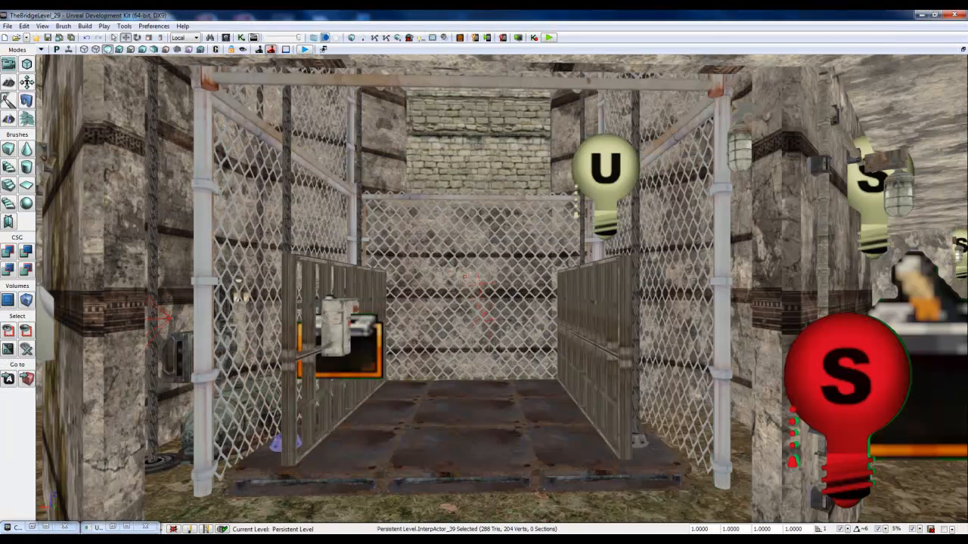
pyautogui.click(59, 527)
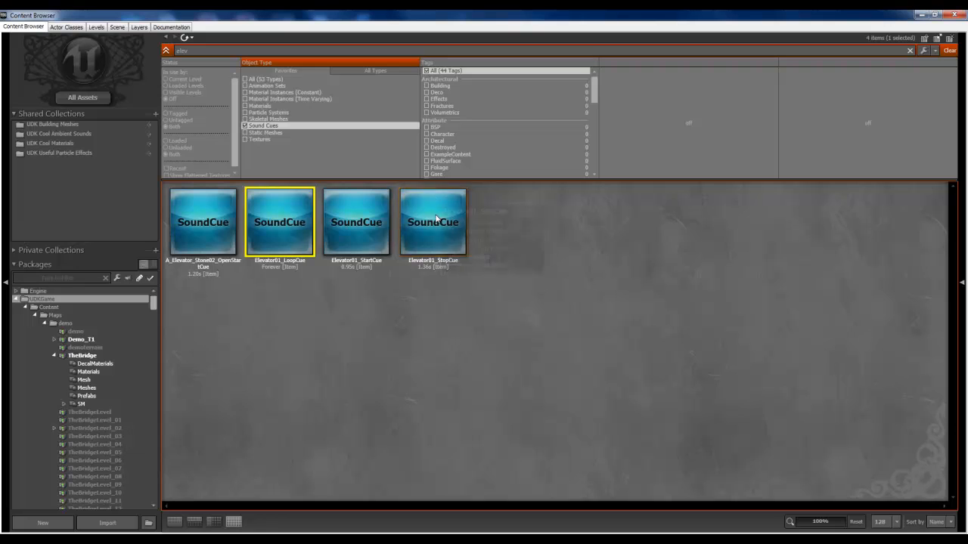
pyautogui.click(432, 227)
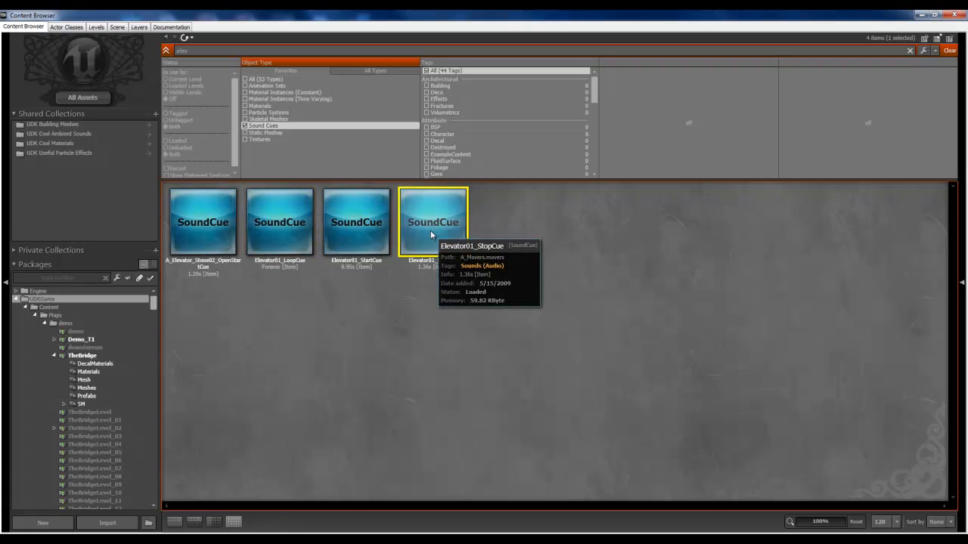
pyautogui.click(922, 14)
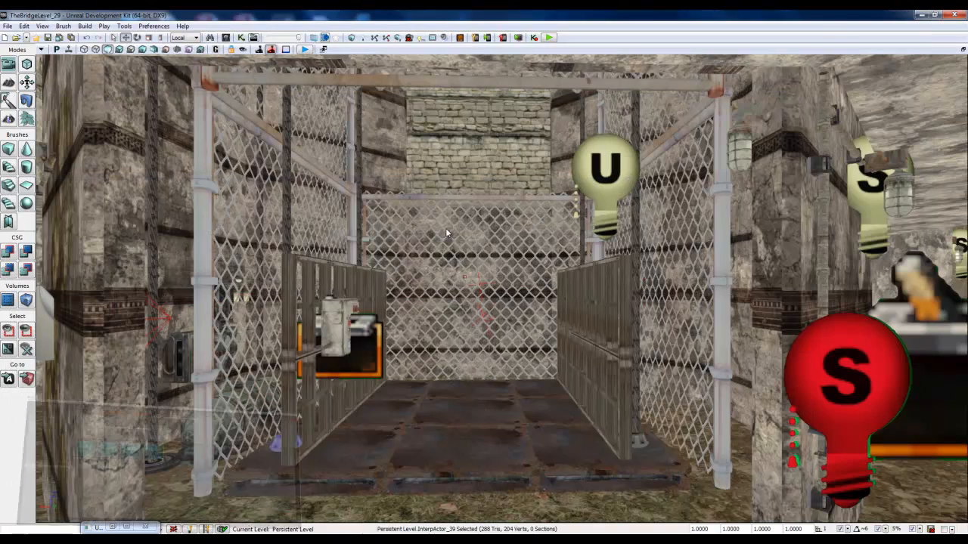
pyautogui.click(112, 527)
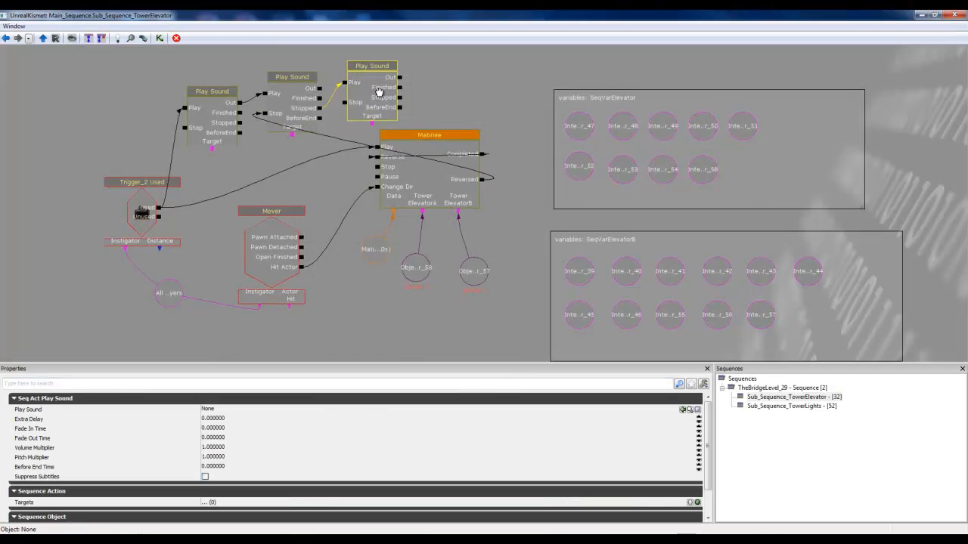
pyautogui.click(681, 410)
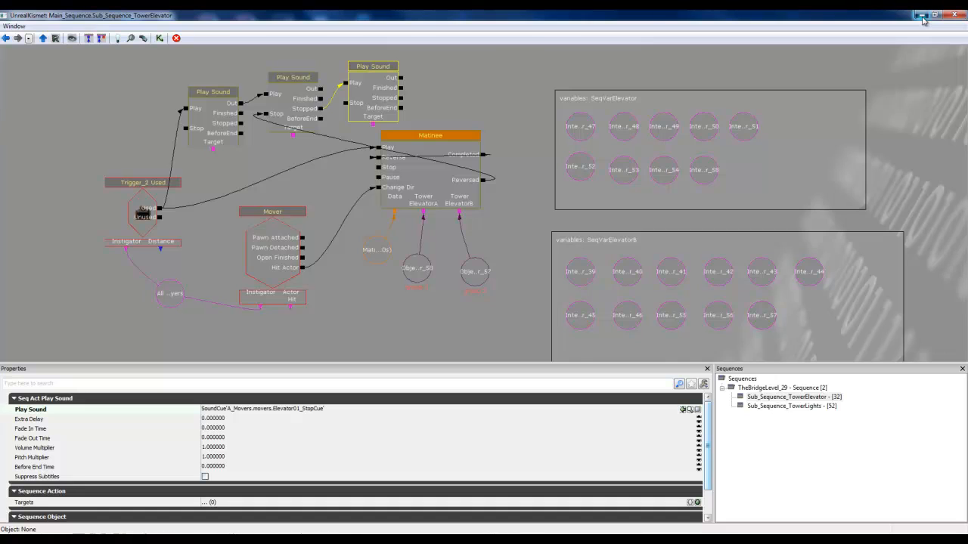
# Step: Play the level in the viewport, activate the tower elevator from its control panel to test the ride sounds, and end the play session
pyautogui.click(922, 16)
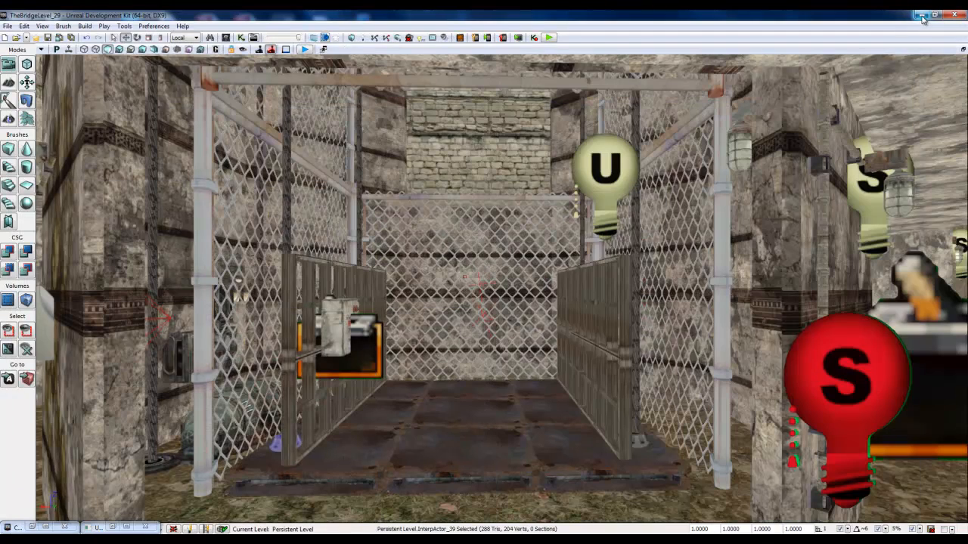
pyautogui.click(305, 49)
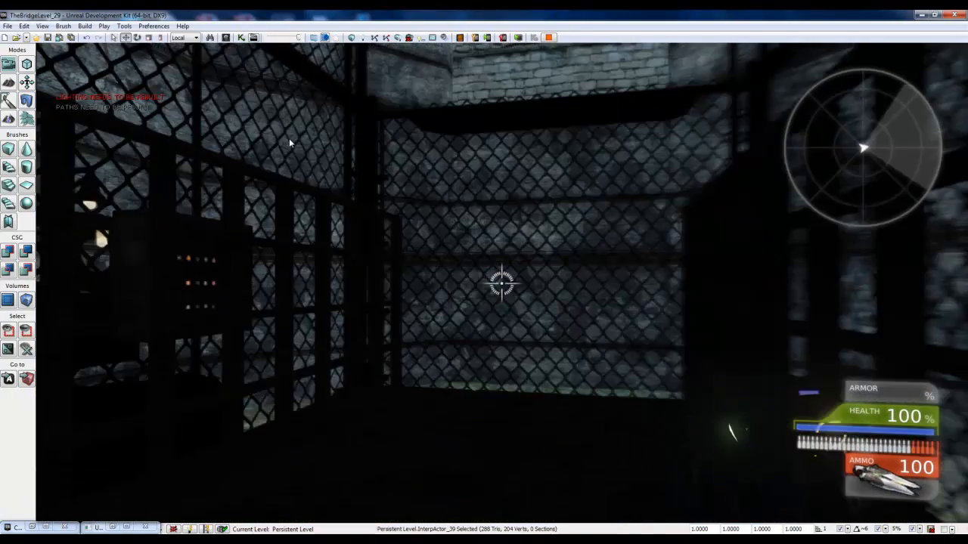
pyautogui.press('w')
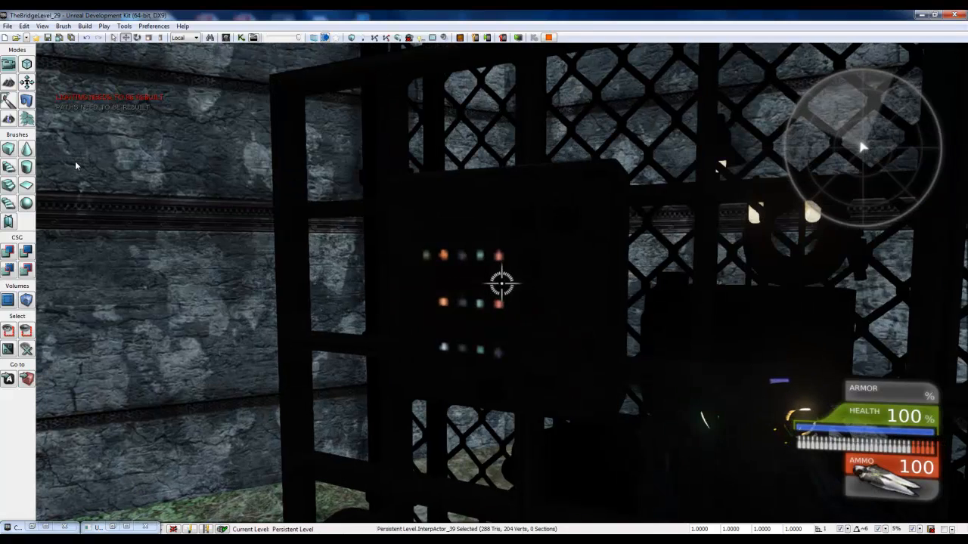
pyautogui.press('e')
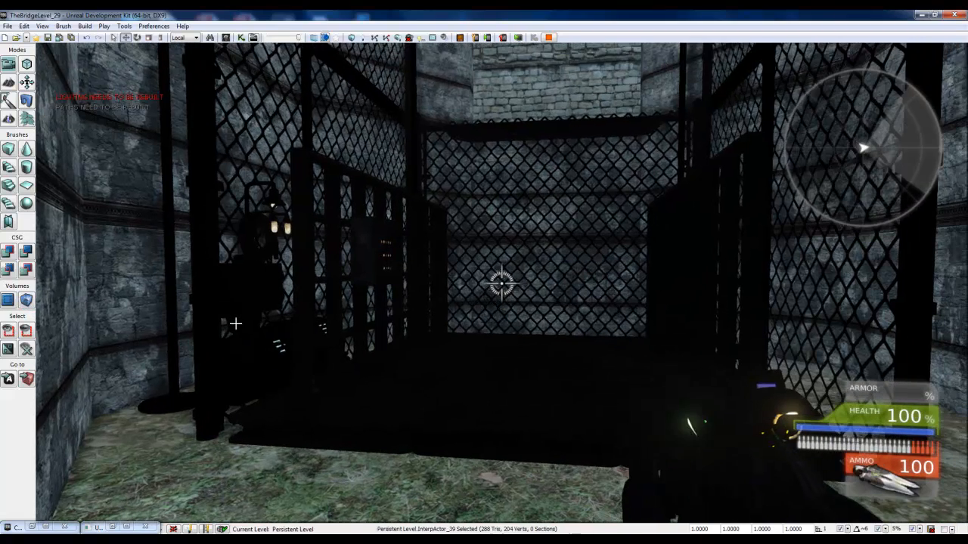
pyautogui.press('Escape')
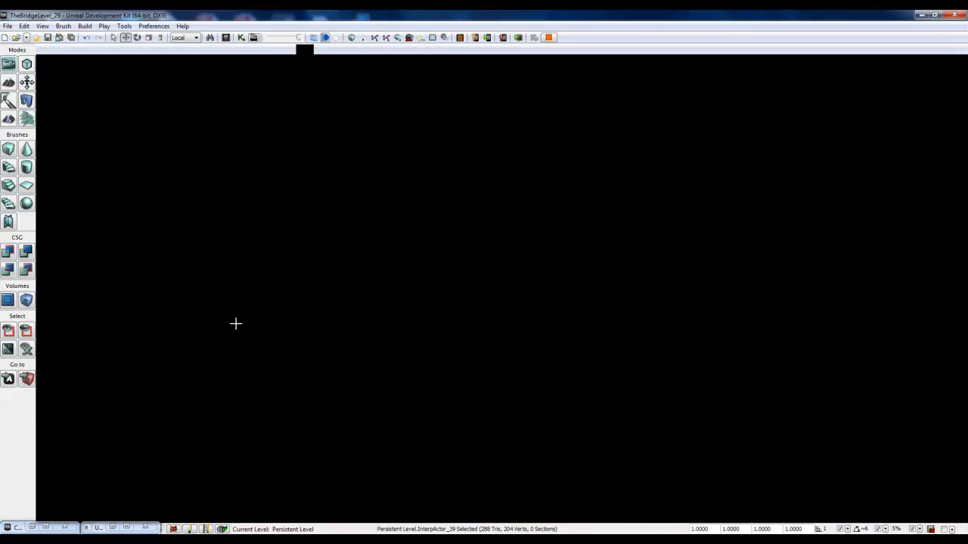